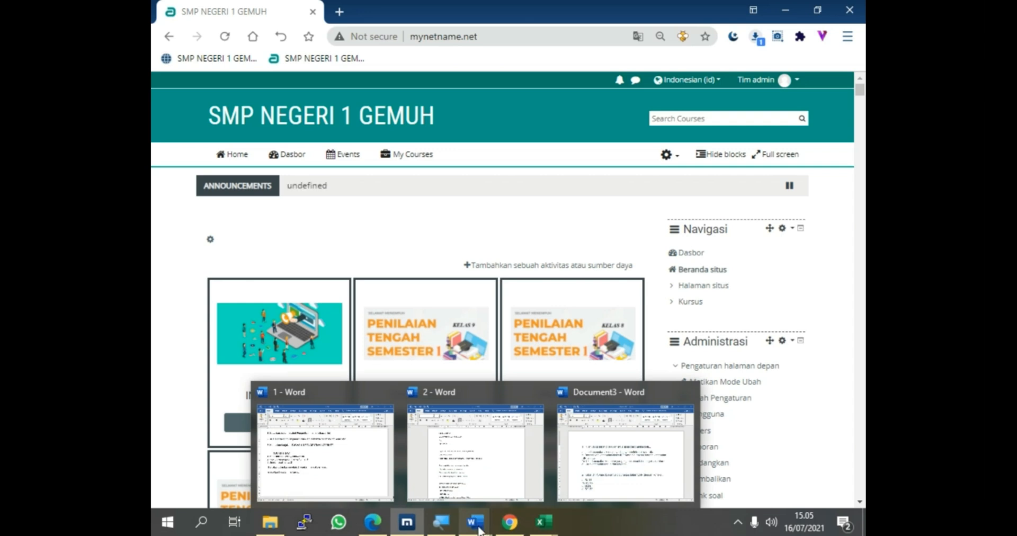
- Open Document3 in Word and examine how question 1 and its lettered answer options are formatted
click(593, 469)
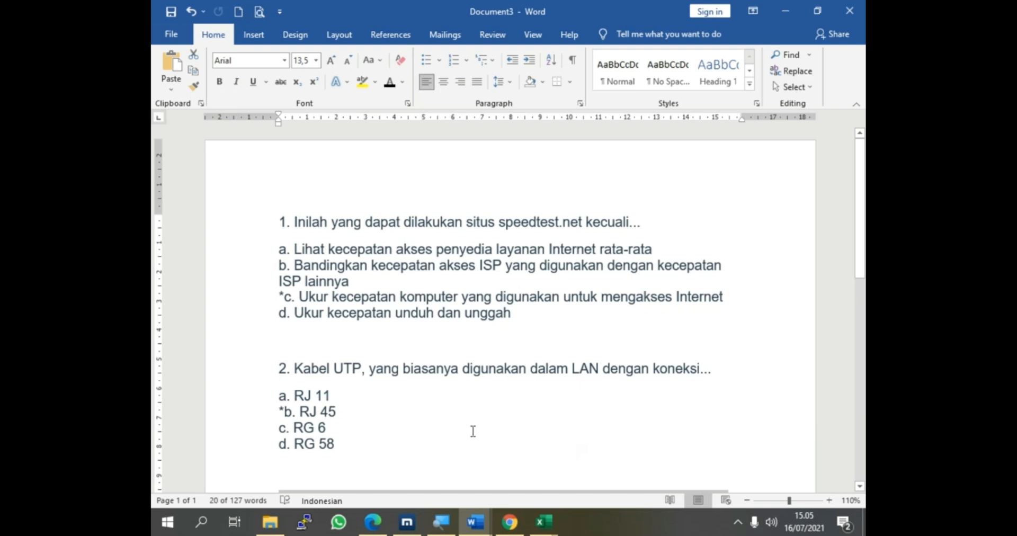
ctrl+scroll(473, 429, up, 2)
scroll(327, 240, up, 1)
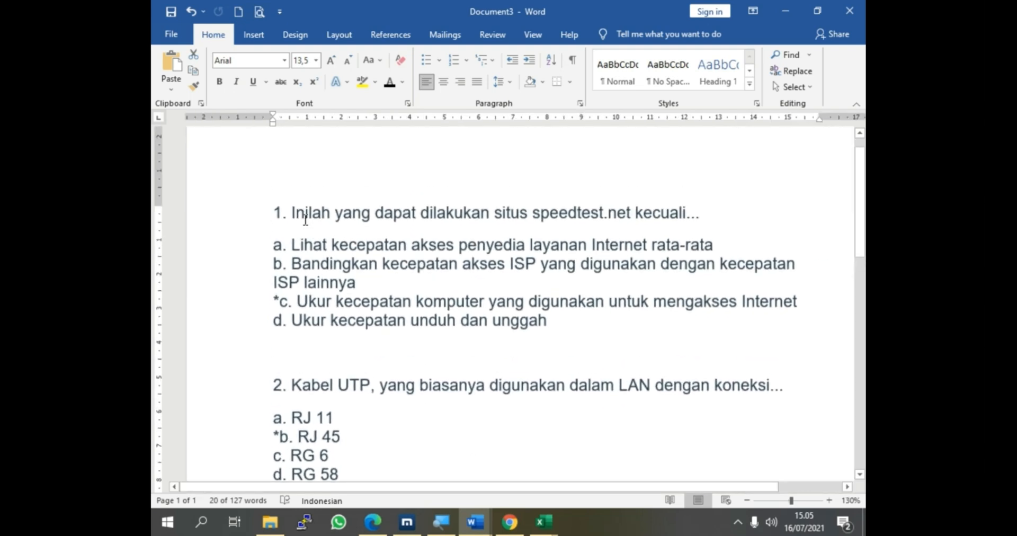
click(274, 215)
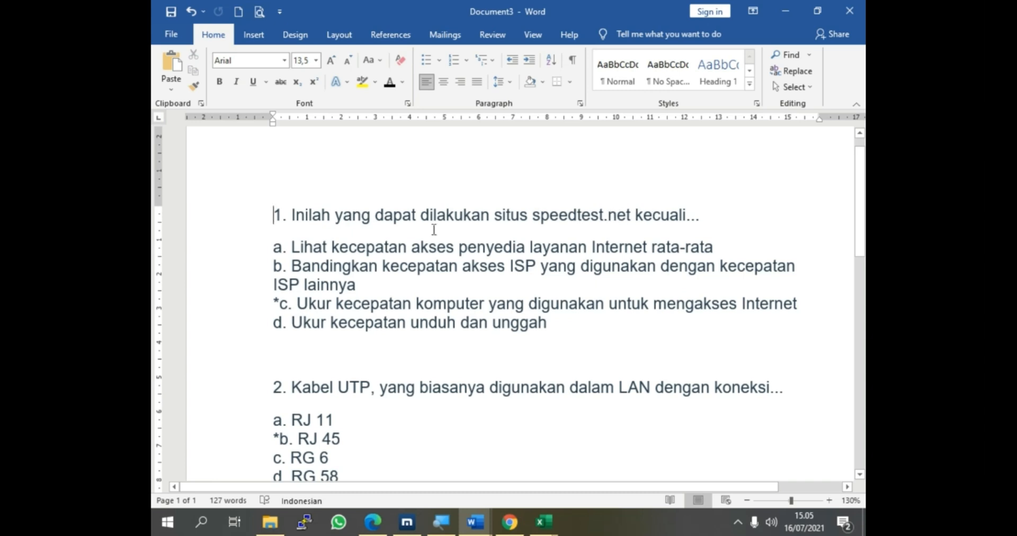
click(700, 214)
click(273, 246)
drag(273, 245, 277, 277)
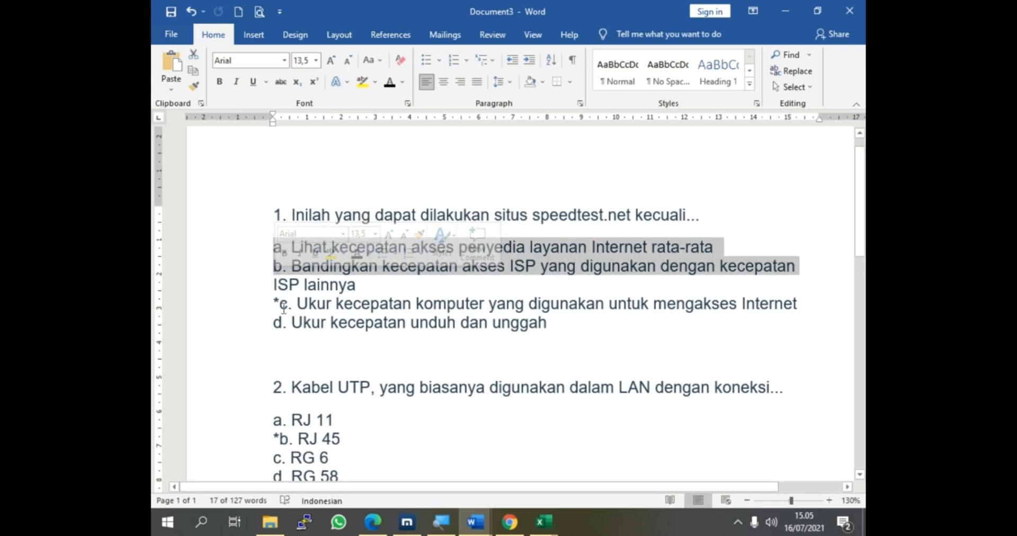
click(280, 248)
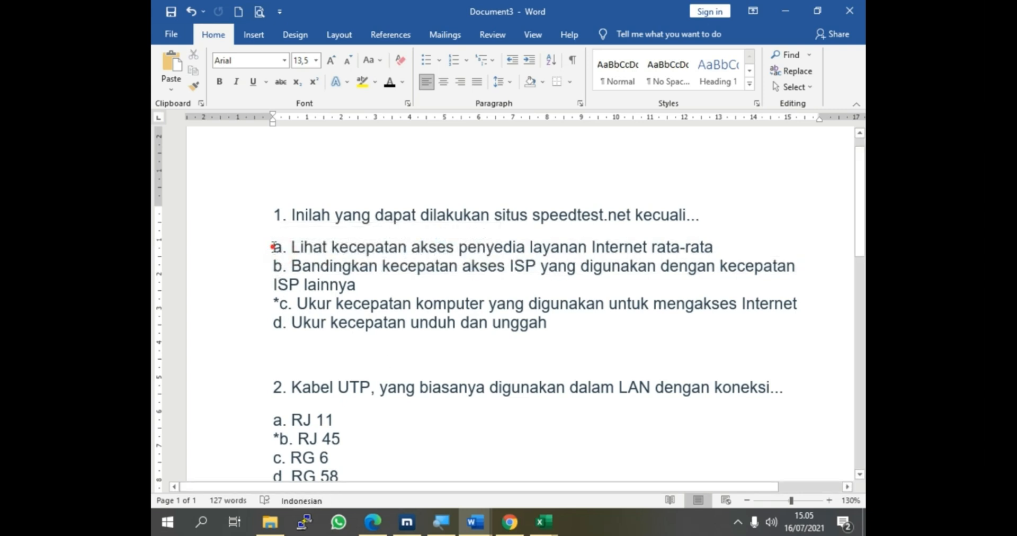
- Try an uppercase "A." label on question 1's first answer and restore the lowercase "a."
click(274, 247)
key(Delete)
key(Delete)
text(A.)
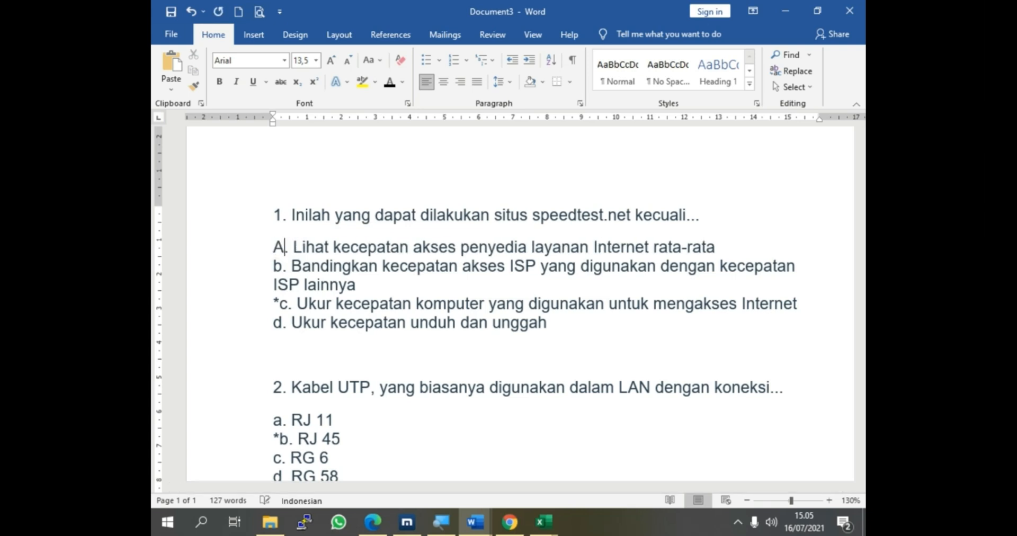
key(BackSpace)
text(a.)
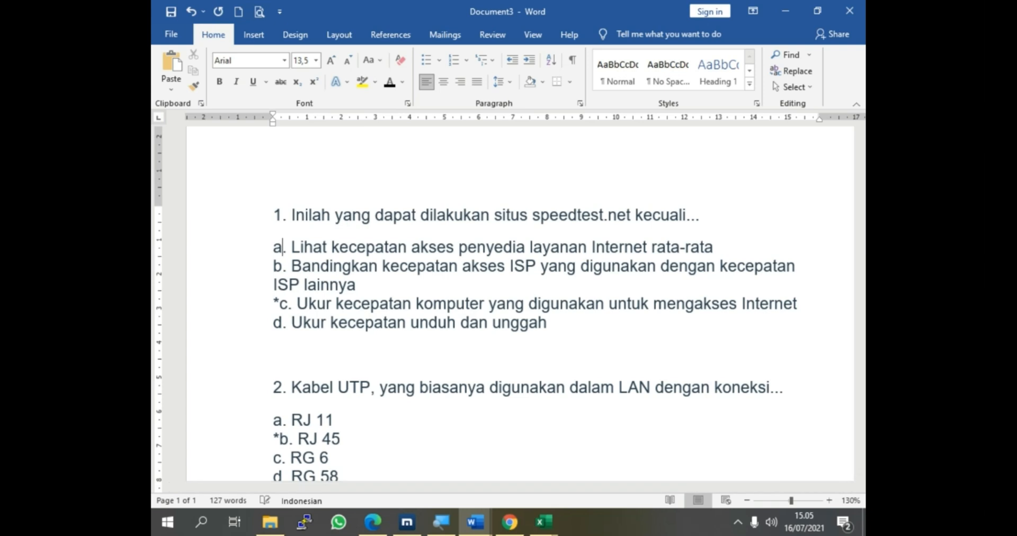
key(Delete)
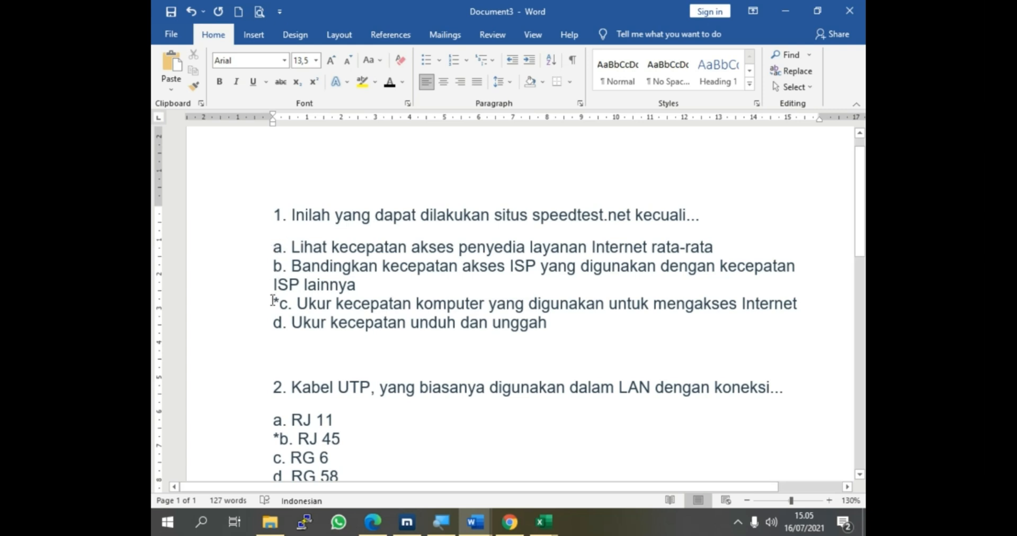
- Remove the blank line separating question 1 from question 2 and put it back
scroll(278, 289, down, 1)
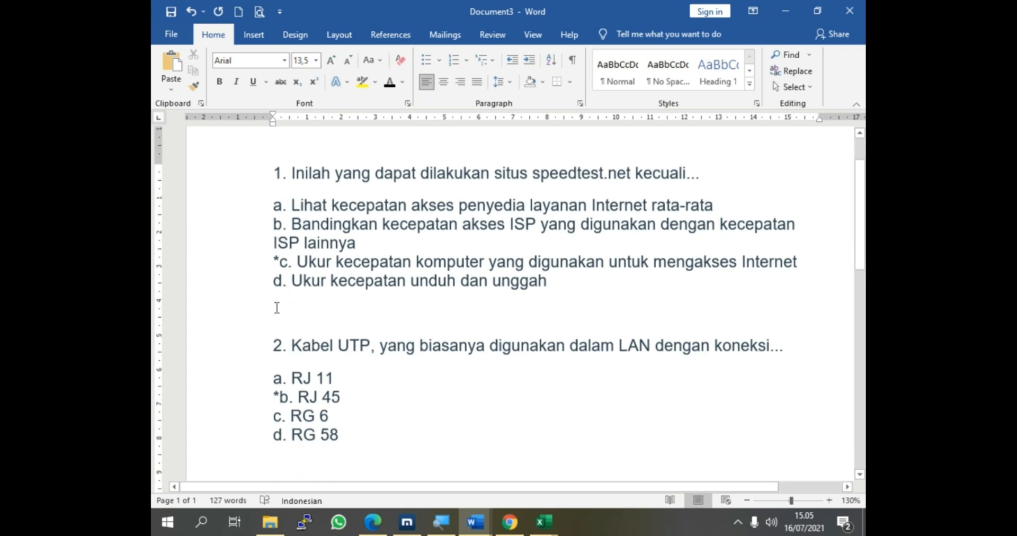
click(276, 309)
drag(275, 166, 550, 275)
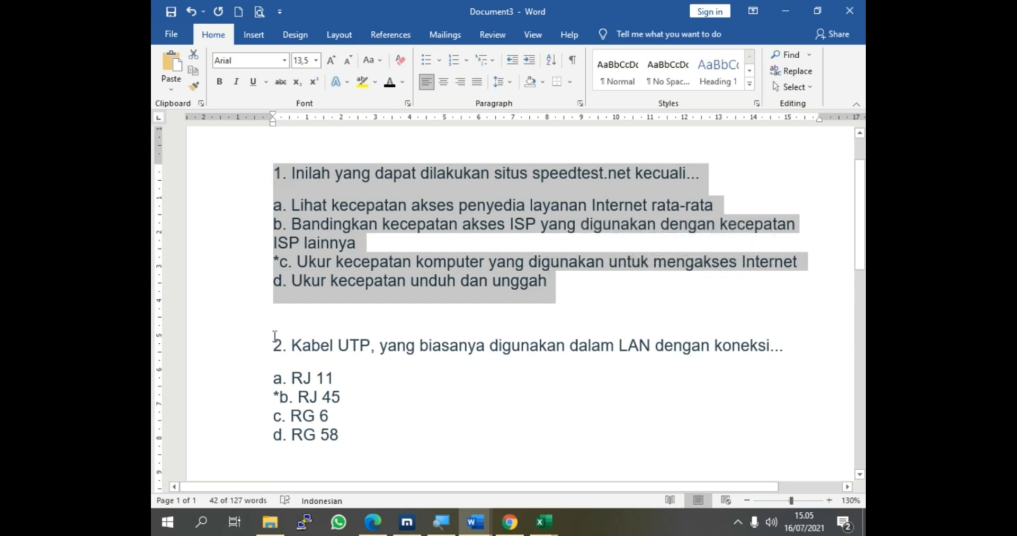
drag(274, 342, 337, 349)
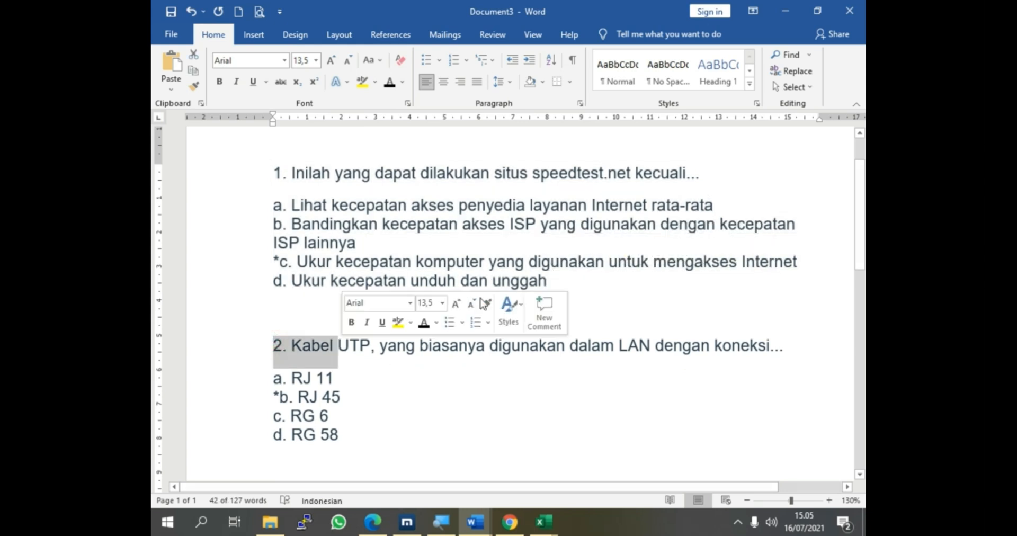
click(547, 281)
key(Delete)
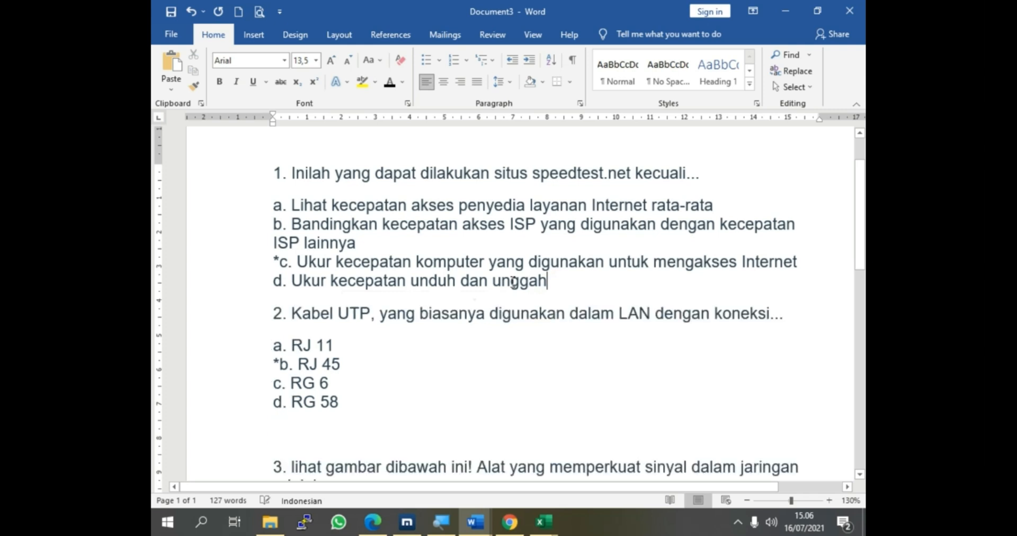
key(Return)
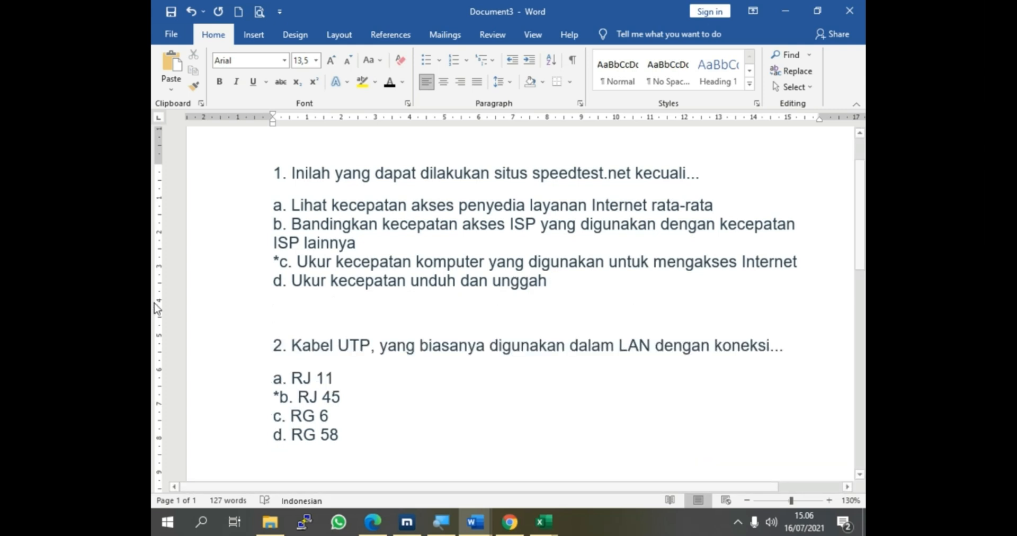
click(211, 318)
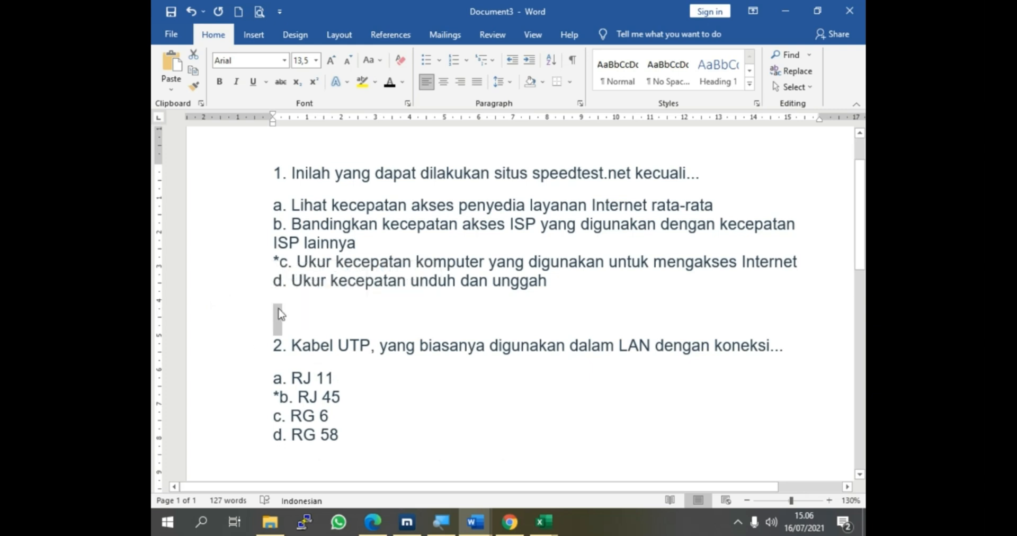
- Examine how an asterisk marks the correct answer in each question from question 1 through question 5
click(278, 261)
scroll(277, 260, down, 3)
scroll(289, 265, up, 3)
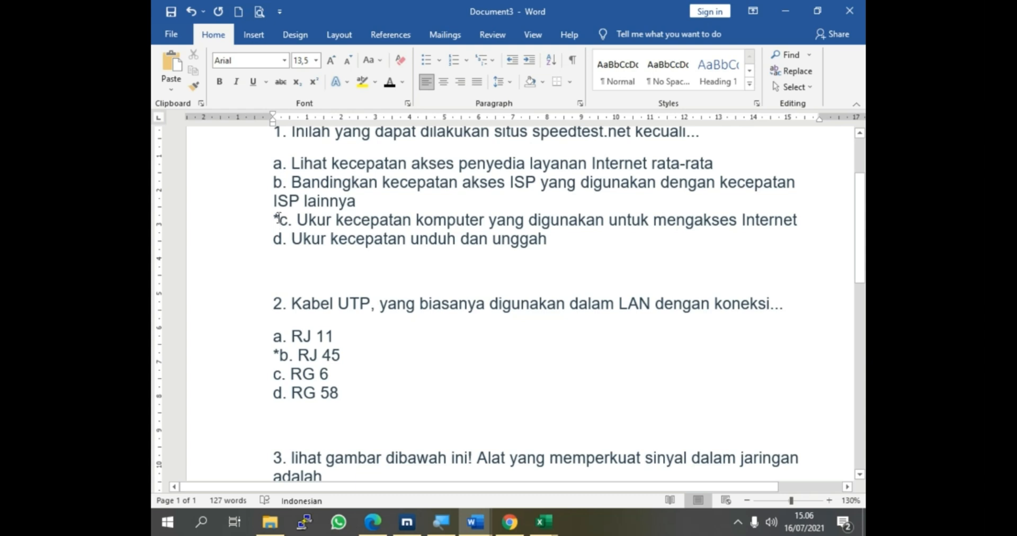
drag(278, 218, 274, 217)
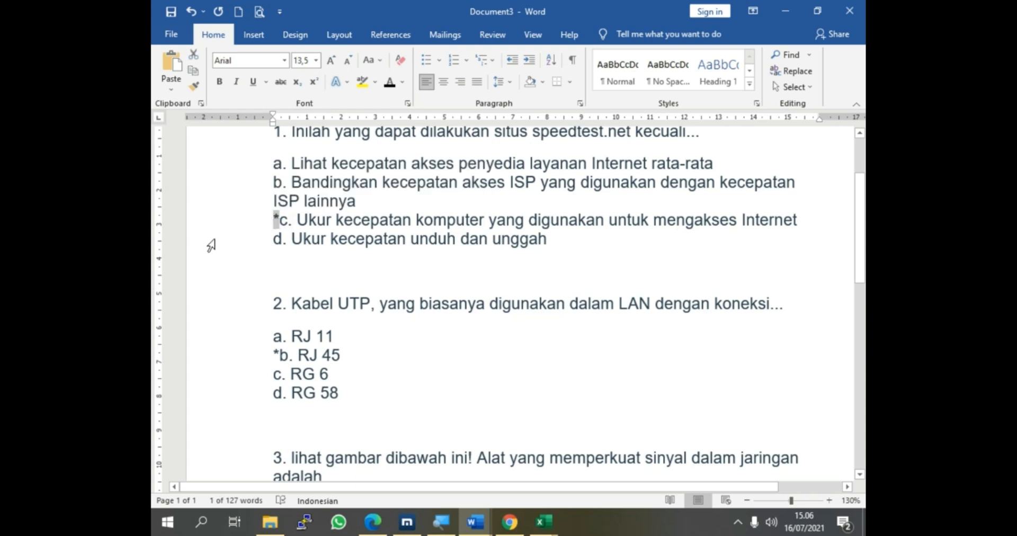
ctrl+scroll(274, 221, up, 4)
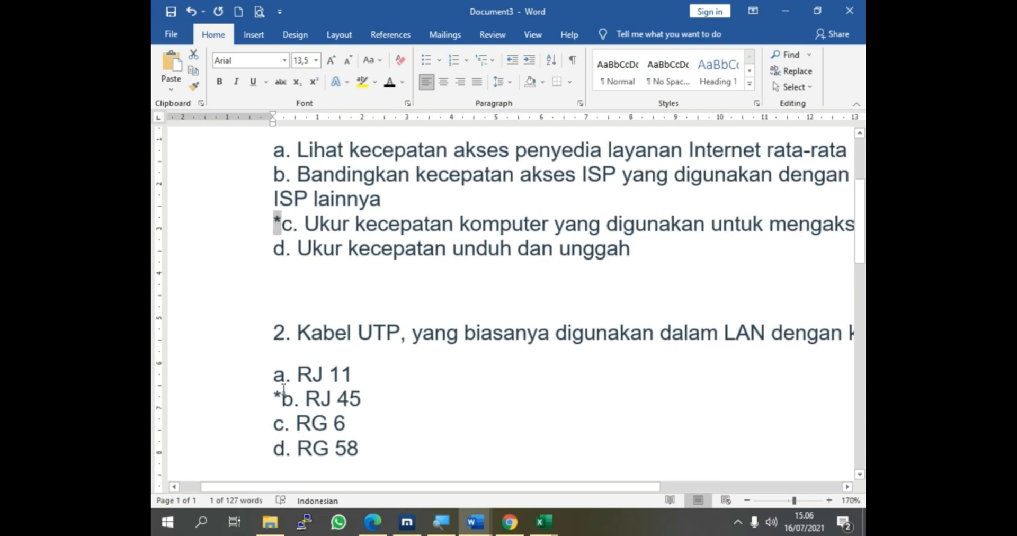
scroll(284, 343, down, 8)
scroll(284, 343, down, 8)
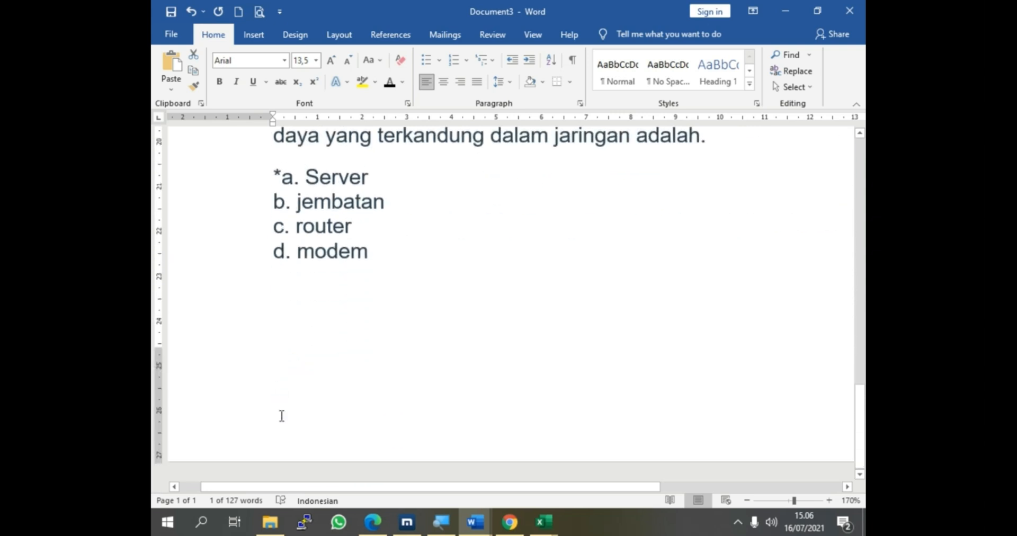
scroll(291, 309, up, 5)
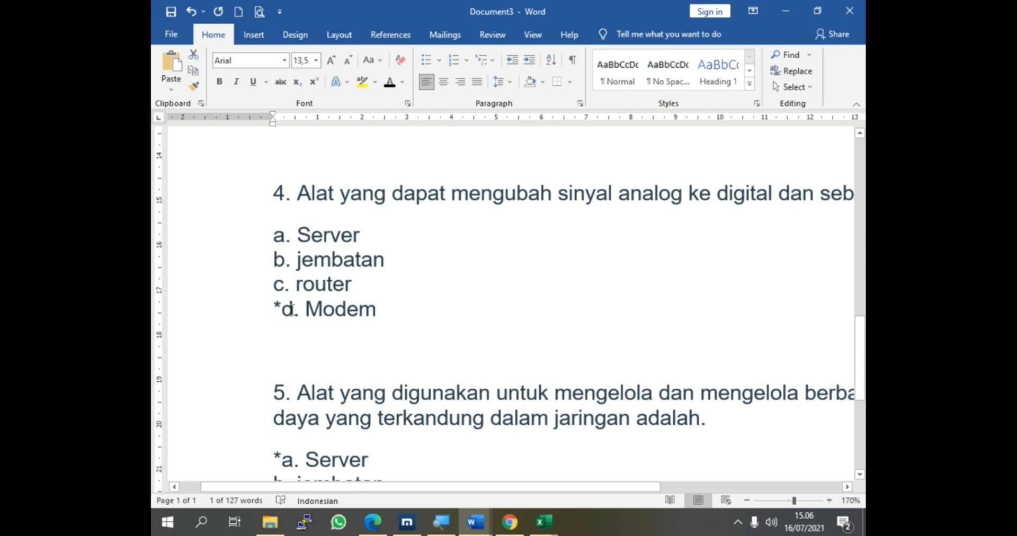
scroll(304, 359, down, 3)
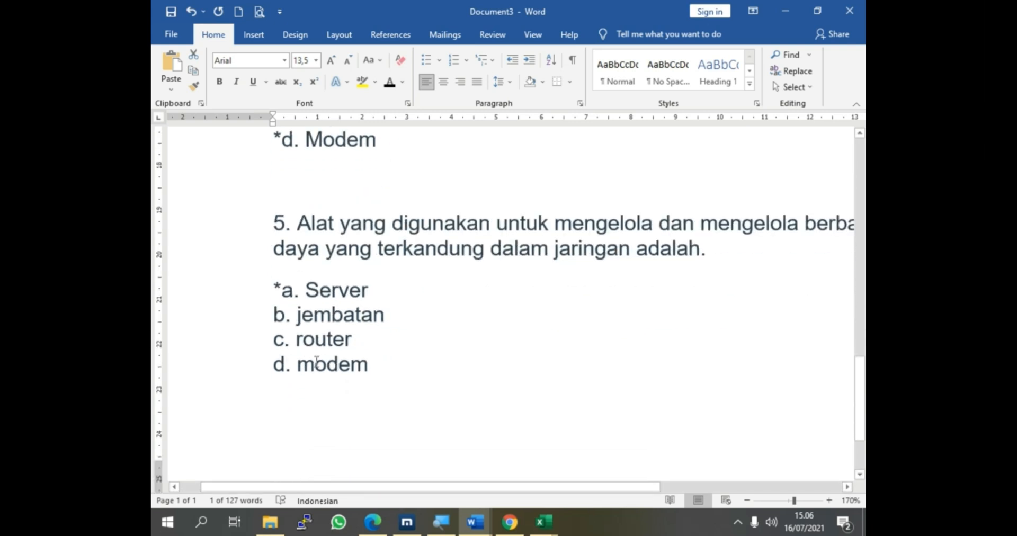
- Add a new question below question 5's last answer reading "6. lihat bacaan dibawah ini ."
click(381, 365)
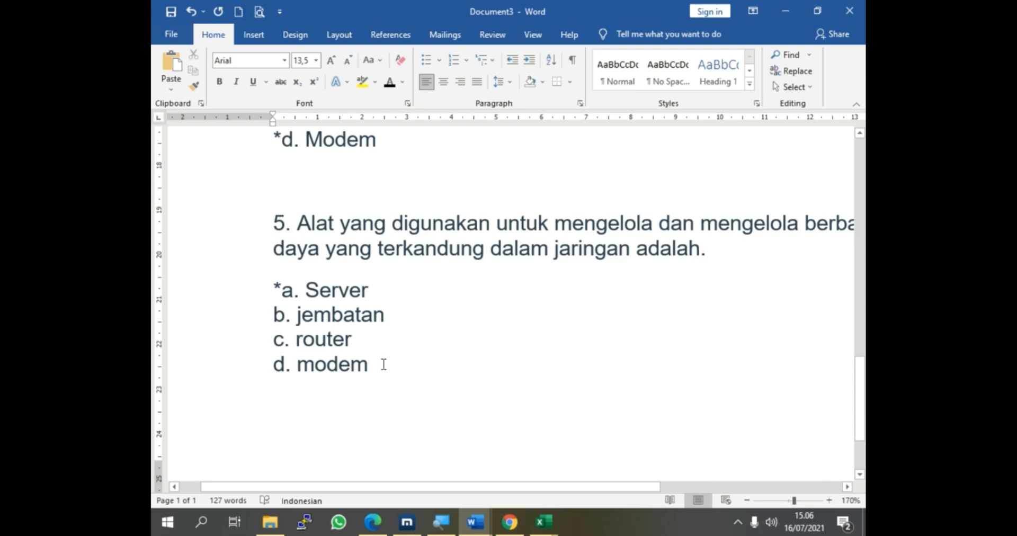
key(Return)
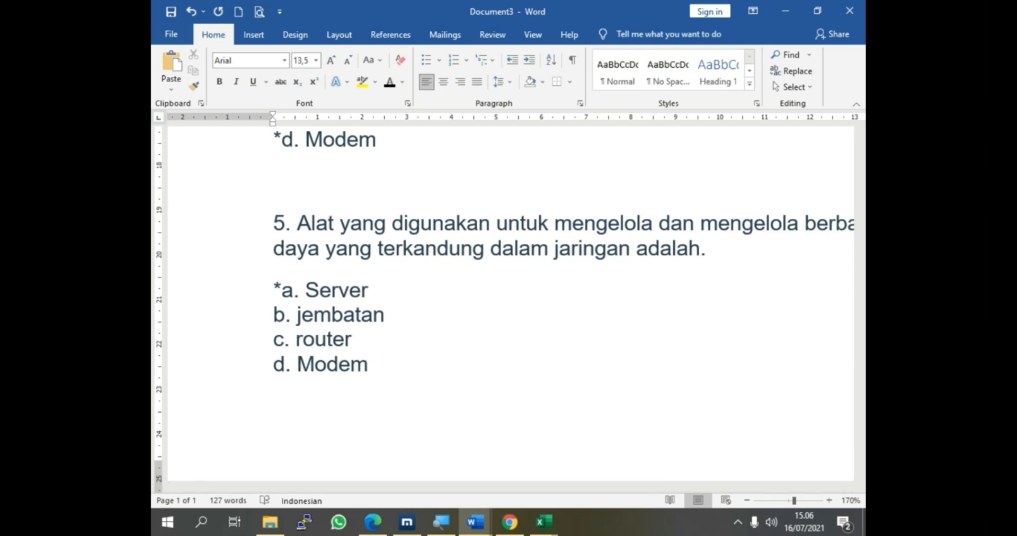
text(6. liha)
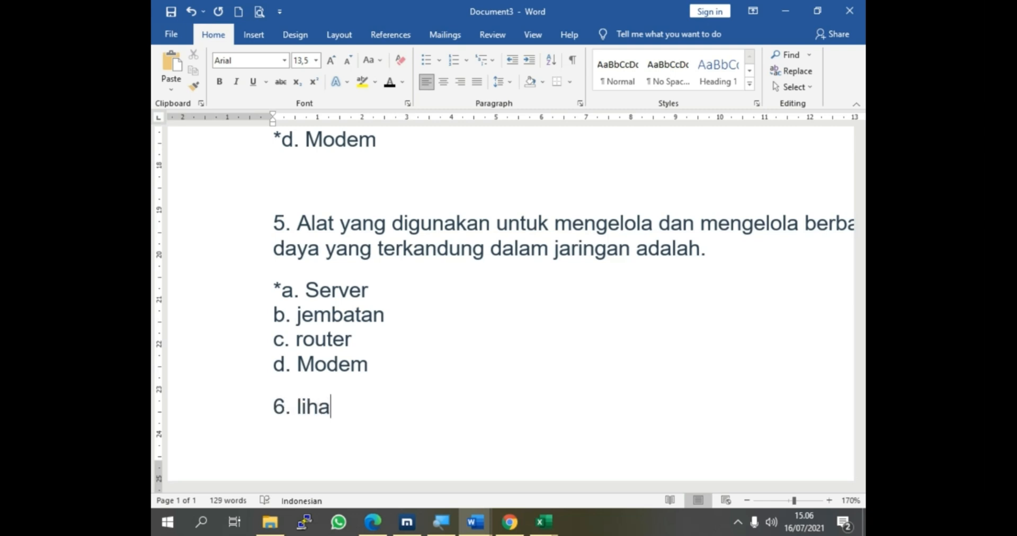
text(t bacaan)
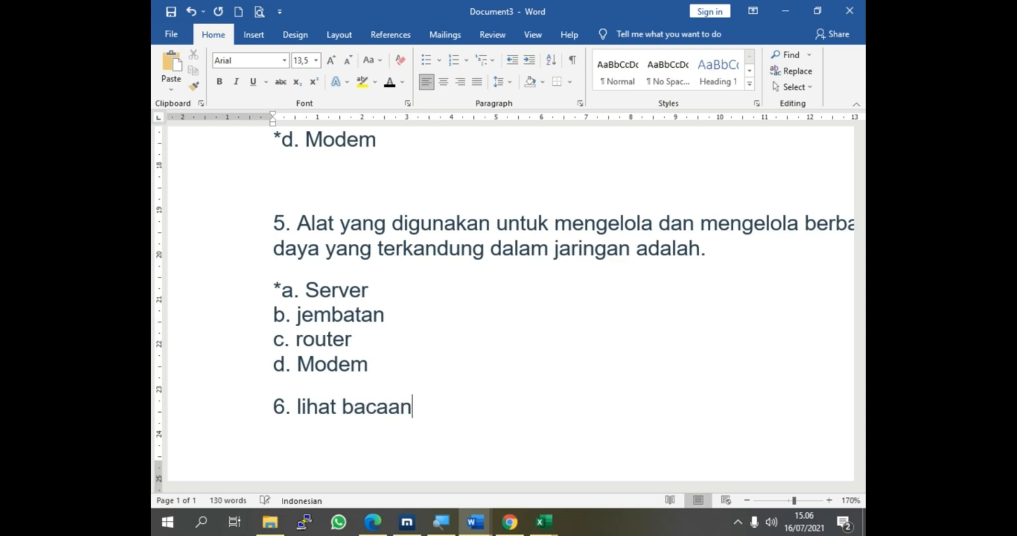
text( dibawa)
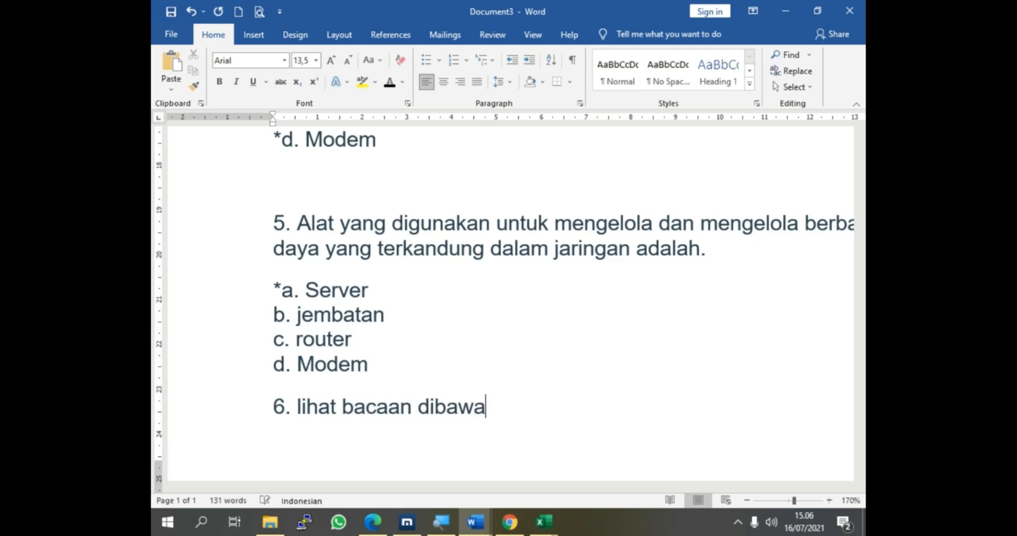
text(h ini )
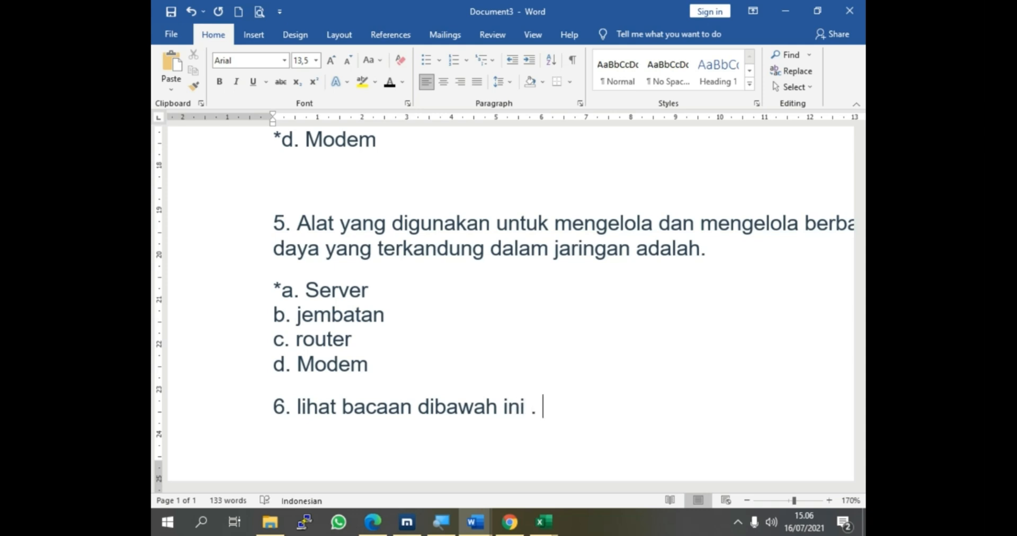
text(.)
- Switch to Chrome and search Google for "sejarah internet" in a new tab
click(510, 522)
click(339, 12)
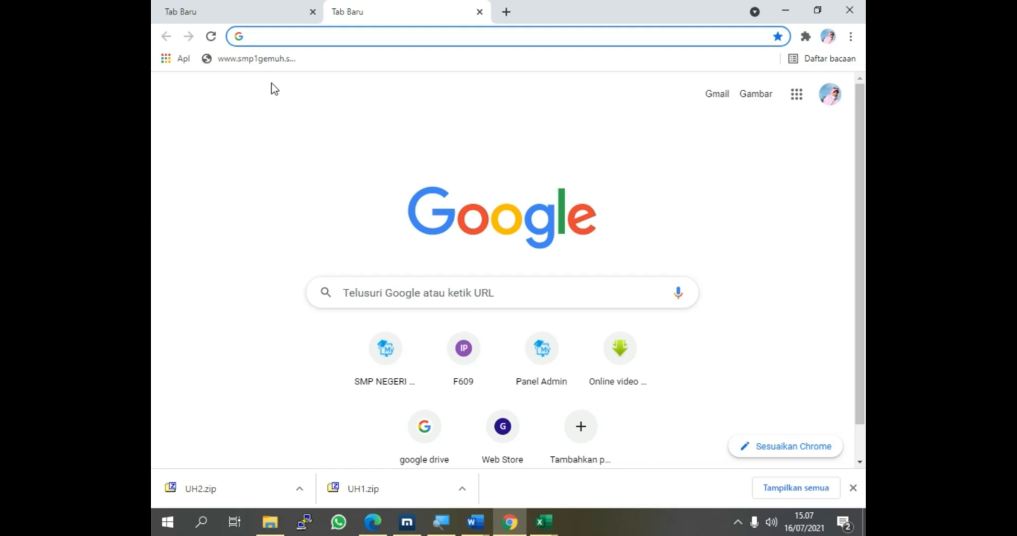
text(sejar)
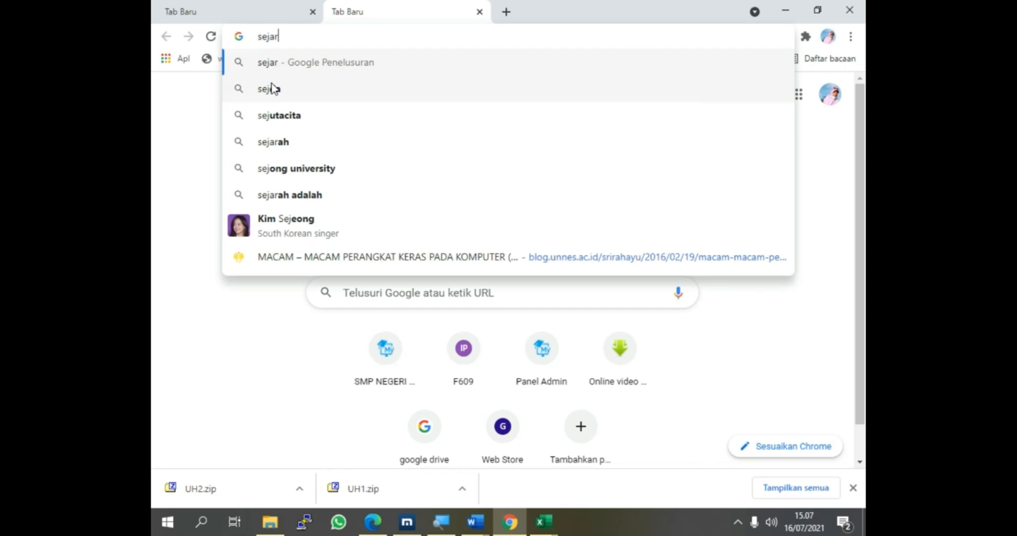
text(ah internet)
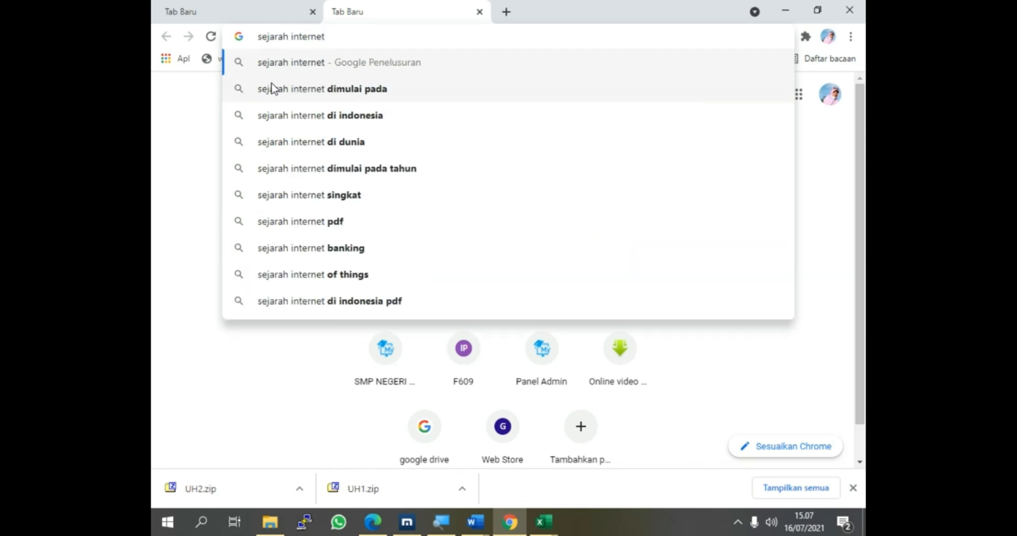
key(Return)
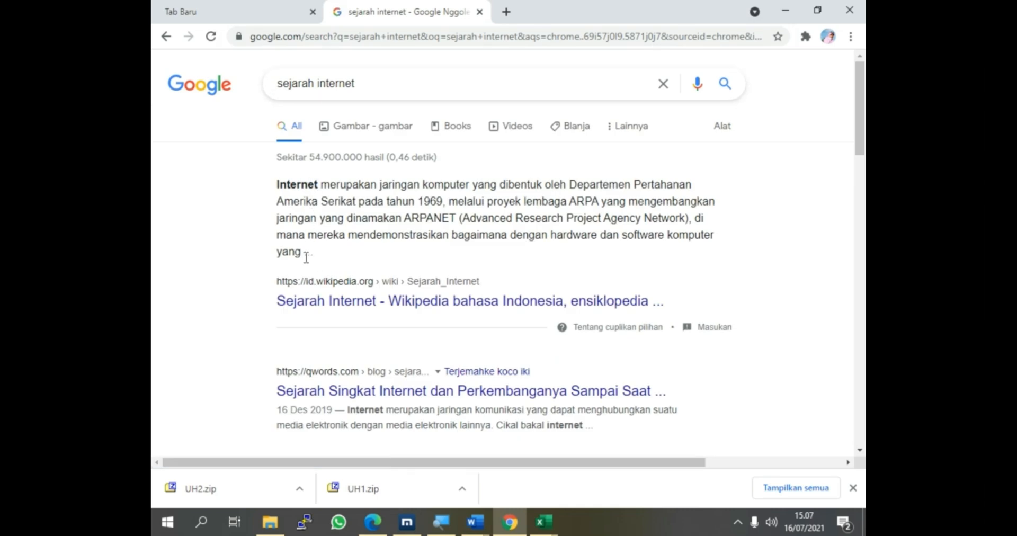
- Open the Indonesian Wikipedia article "Sejarah Internet" and copy its first two paragraphs
click(297, 301)
scroll(319, 309, down, 2)
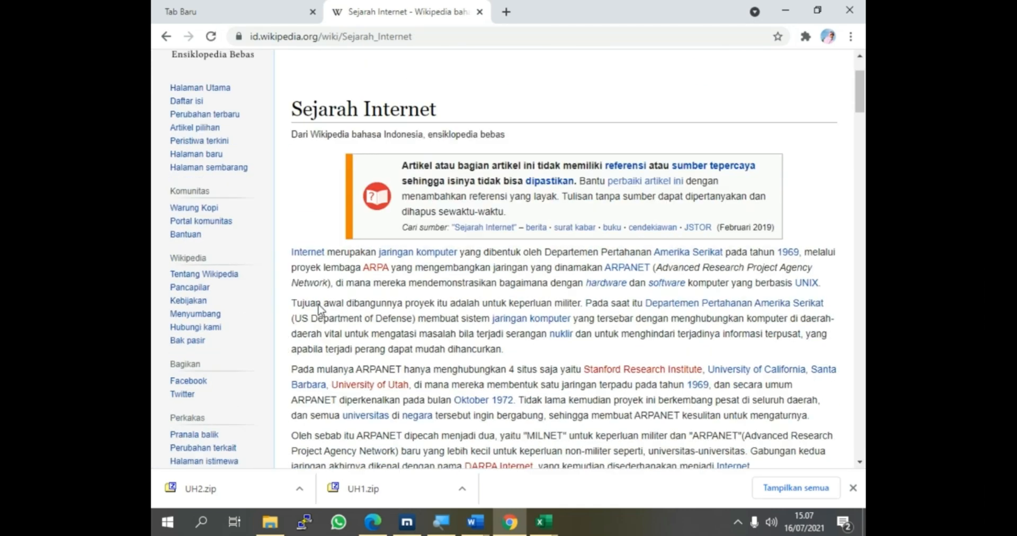
drag(287, 205, 503, 303)
right_click(462, 272)
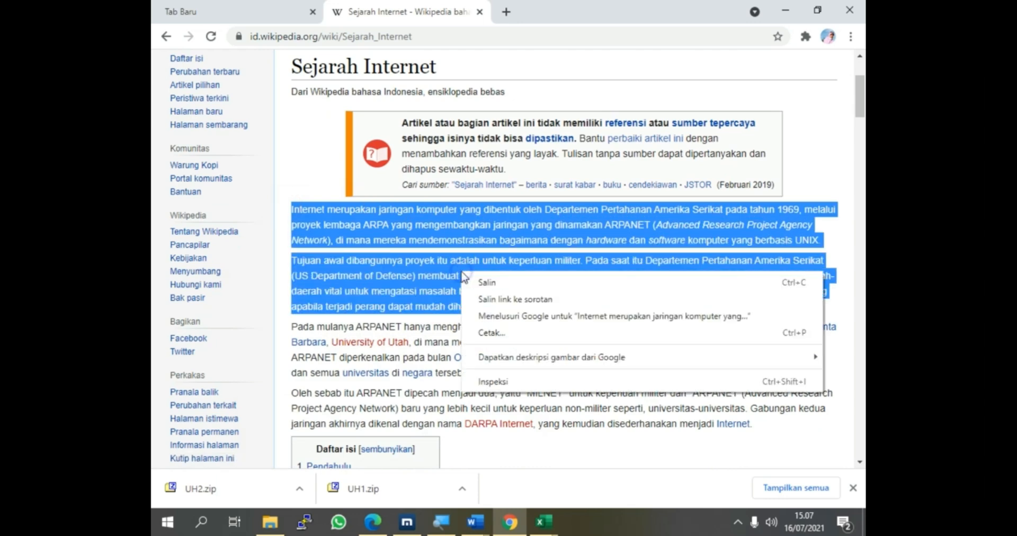
click(494, 282)
- Switch to Document3 in Word and paste the copied Wikipedia paragraphs after "6. lihat bacaan dibawah ini ."
mouse_move(468, 522)
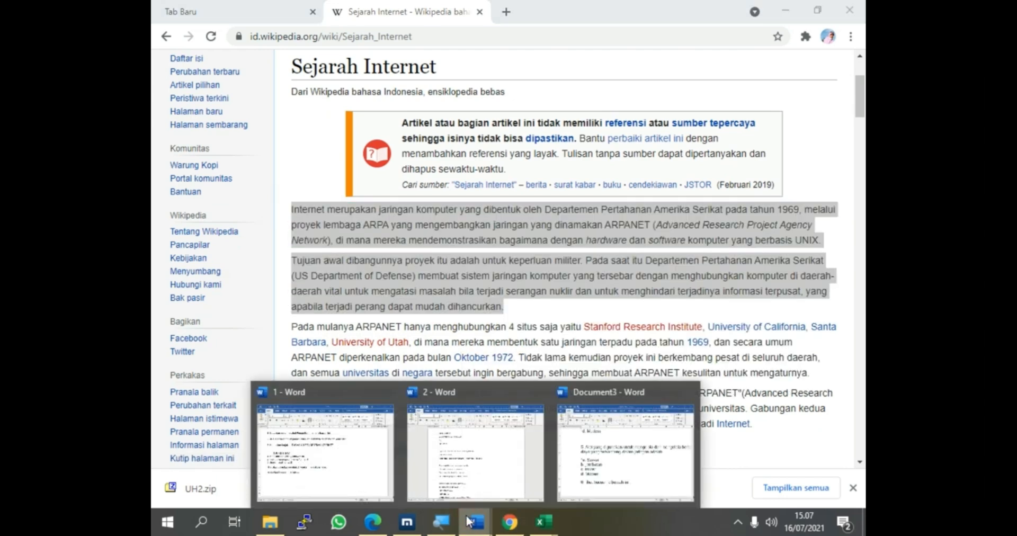
click(591, 483)
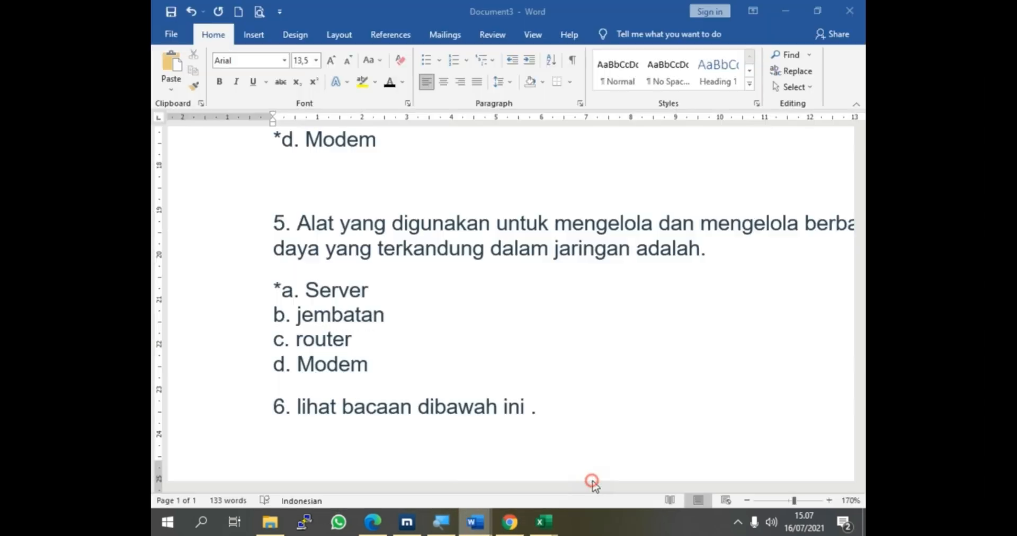
right_click(549, 407)
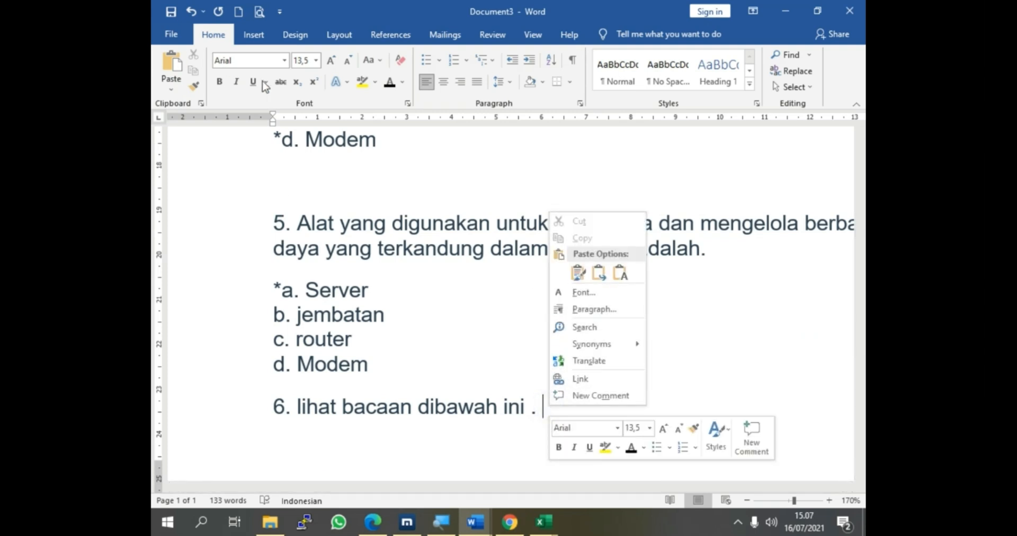
click(171, 61)
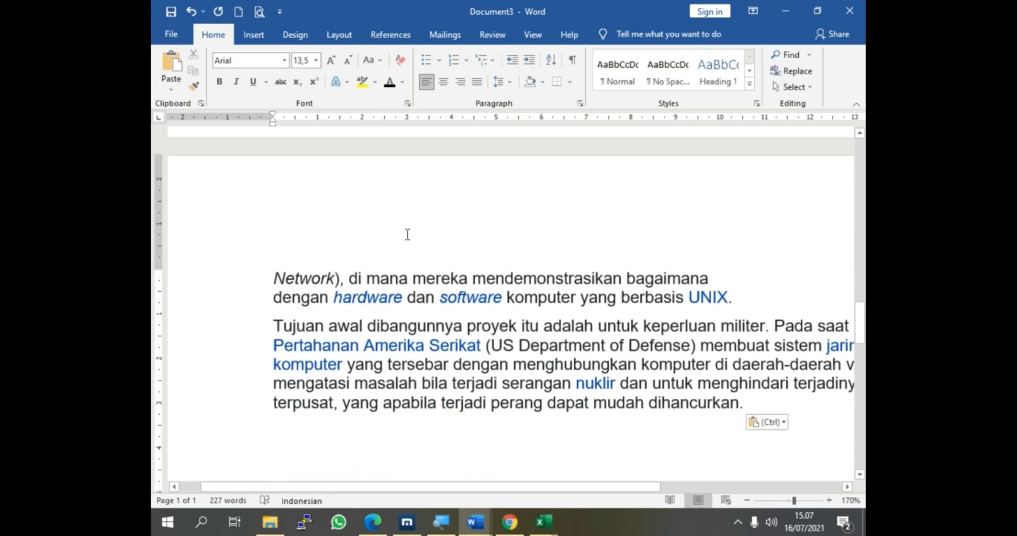
scroll(420, 237, up, 1)
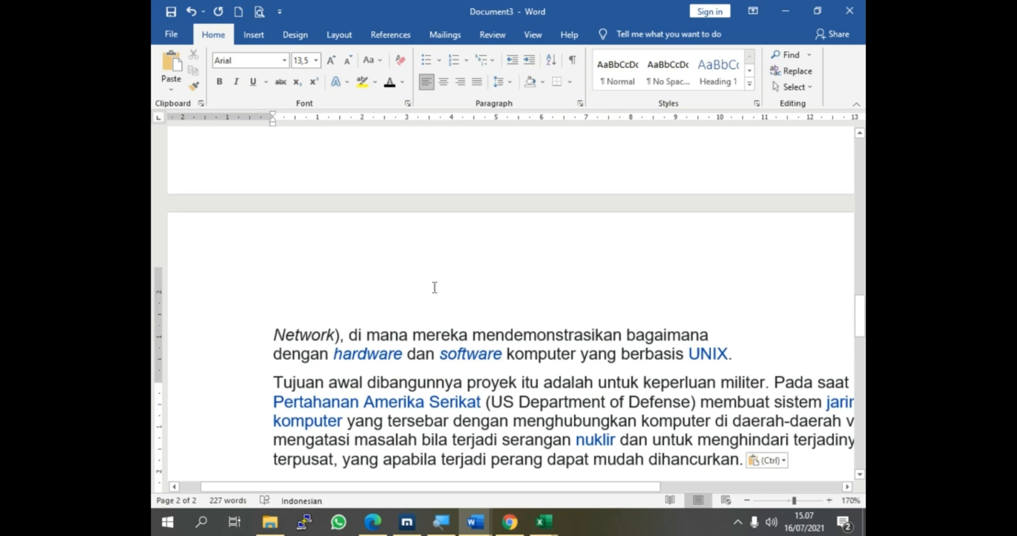
scroll(434, 286, up, 4)
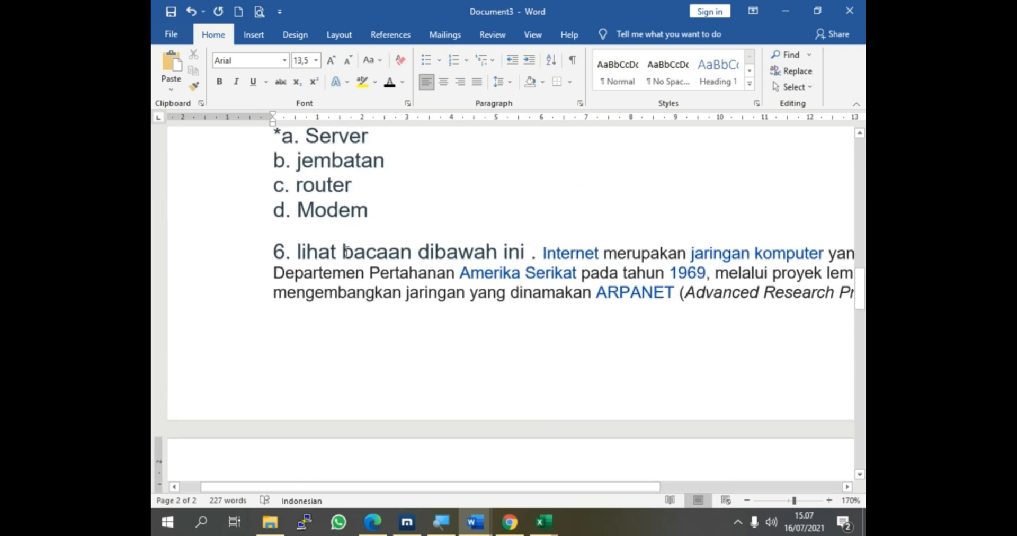
- Separate the pasted passage from the question 6 line so that it starts on the next page
click(542, 252)
key(ctrl+Return)
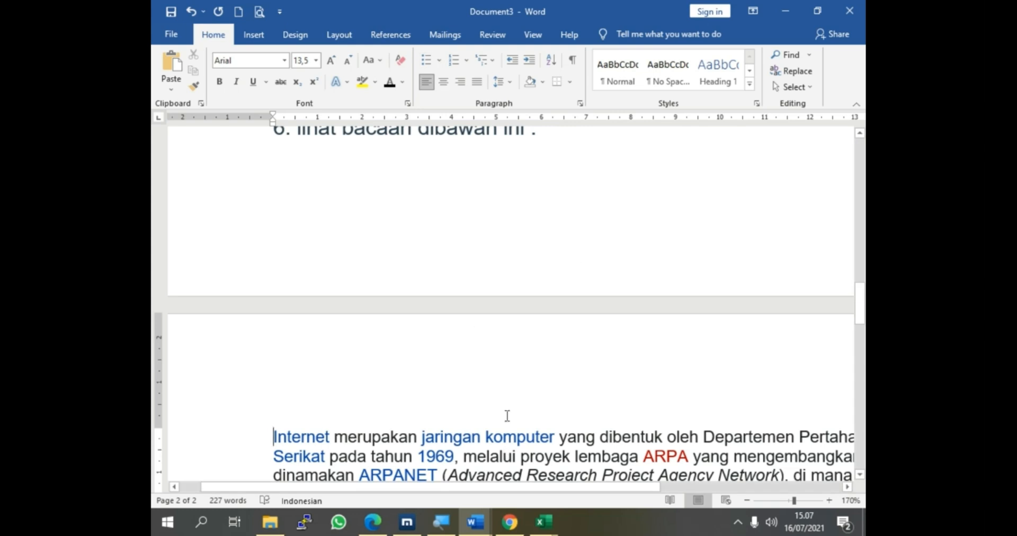
scroll(522, 386, up, 2)
click(544, 242)
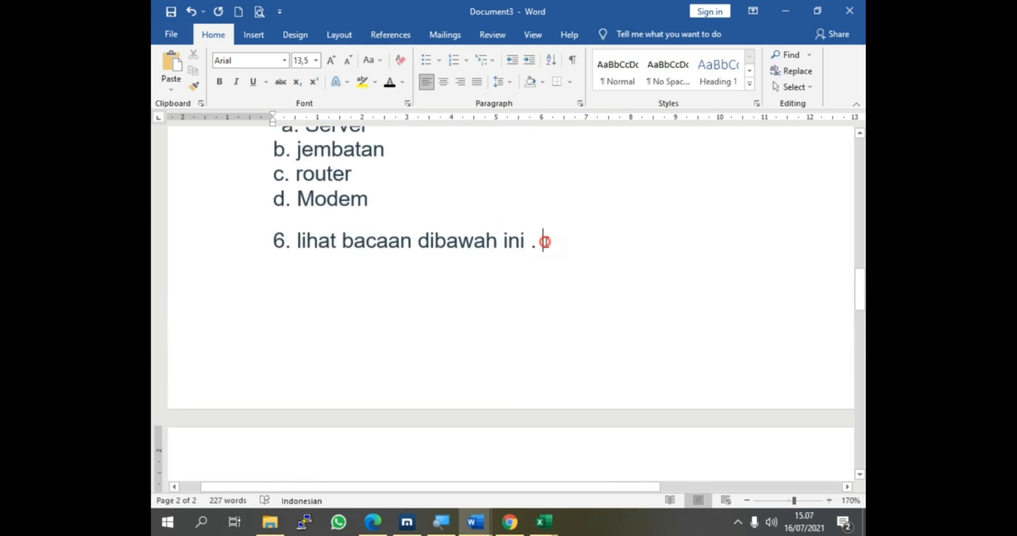
- Add the question "Ide pokok bacaan diatas adalah ..." on a new line below the pasted passage
scroll(486, 409, down, 4)
click(746, 369)
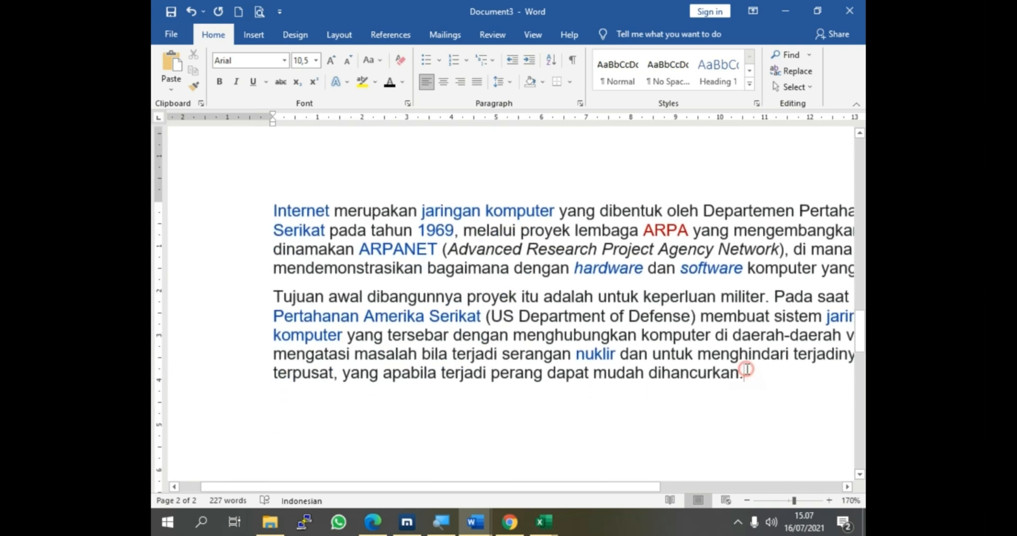
key(Return)
text(i)
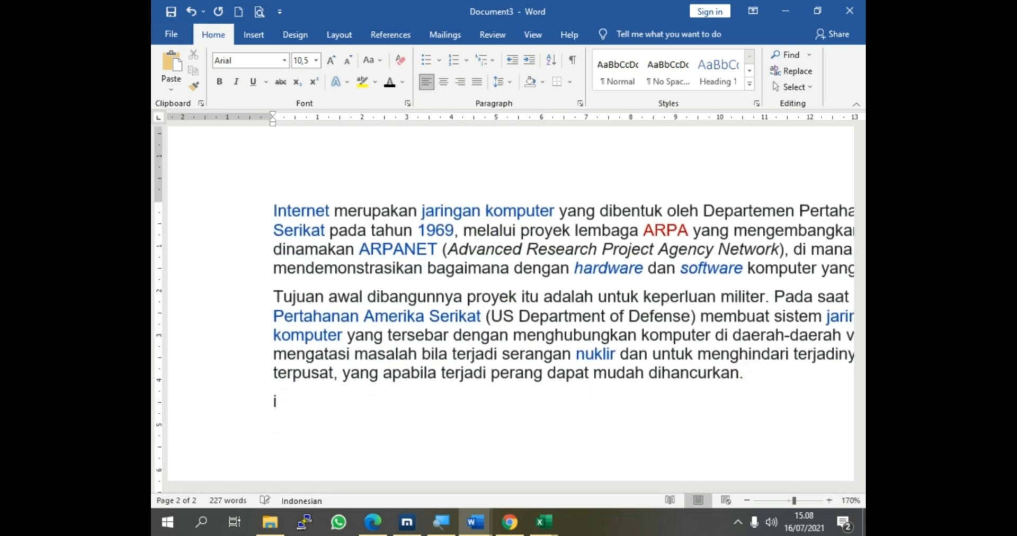
text(de pokok ba)
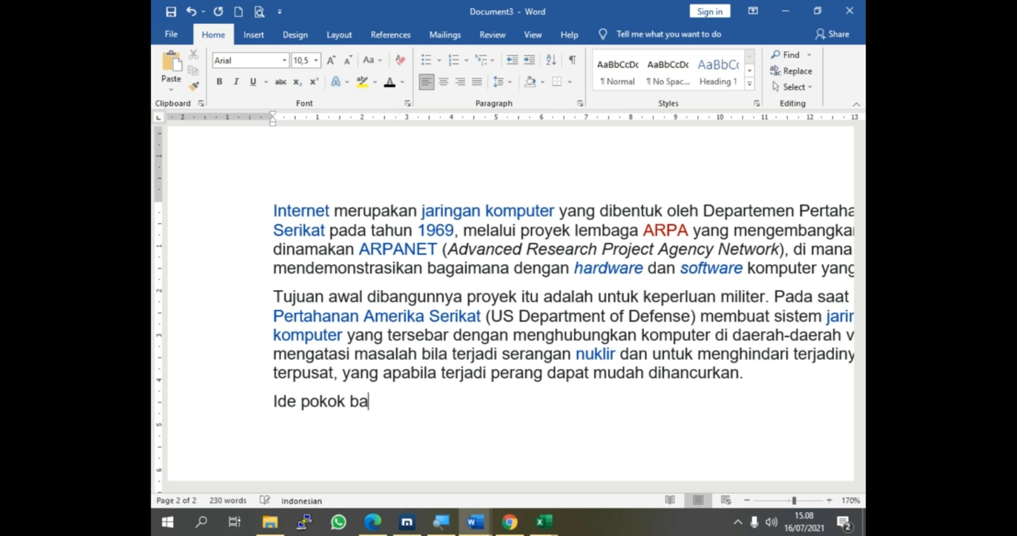
text(caan di)
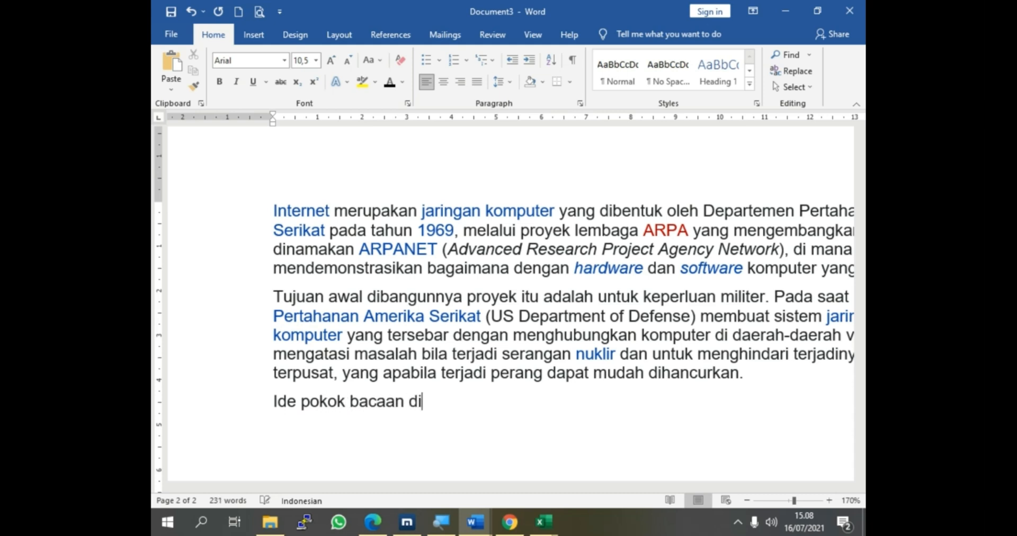
text(atas adala)
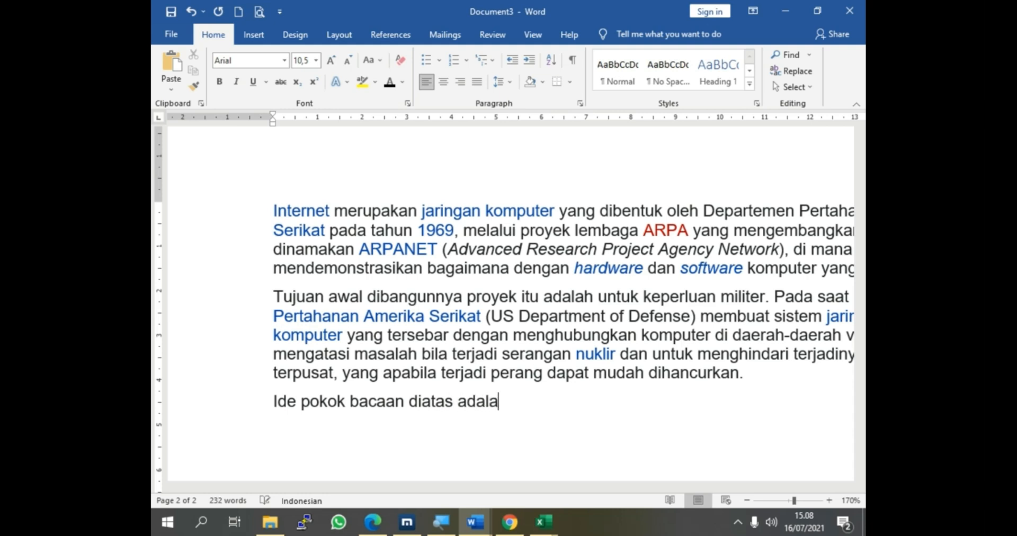
text(h ...)
- Add answers a to d on separate lines below the passage question: internet, sejarah internet, intranet and komputer
key(Return)
key(Tab)
key(BackSpace)
text(a.. inter)
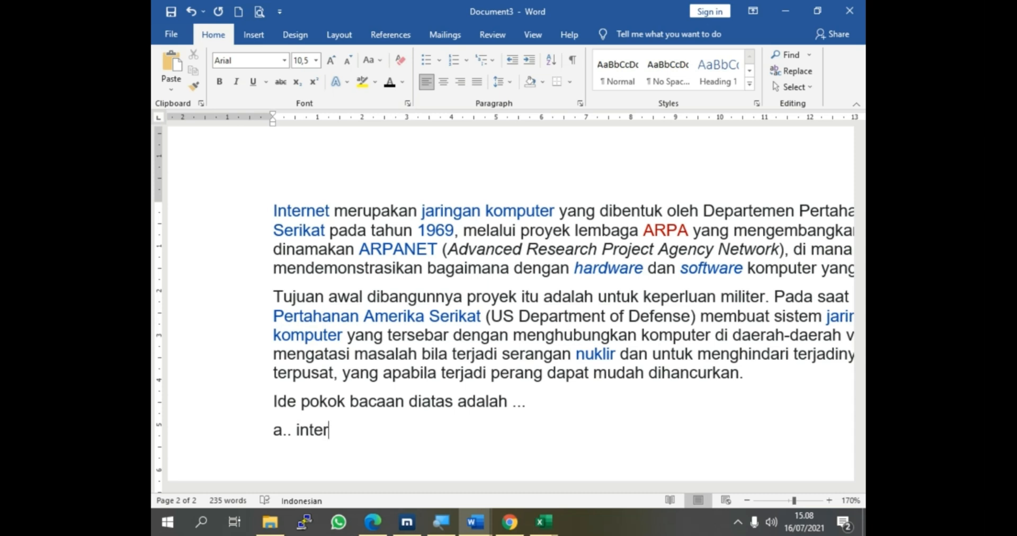
text(net)
key(Return)
text(b. se)
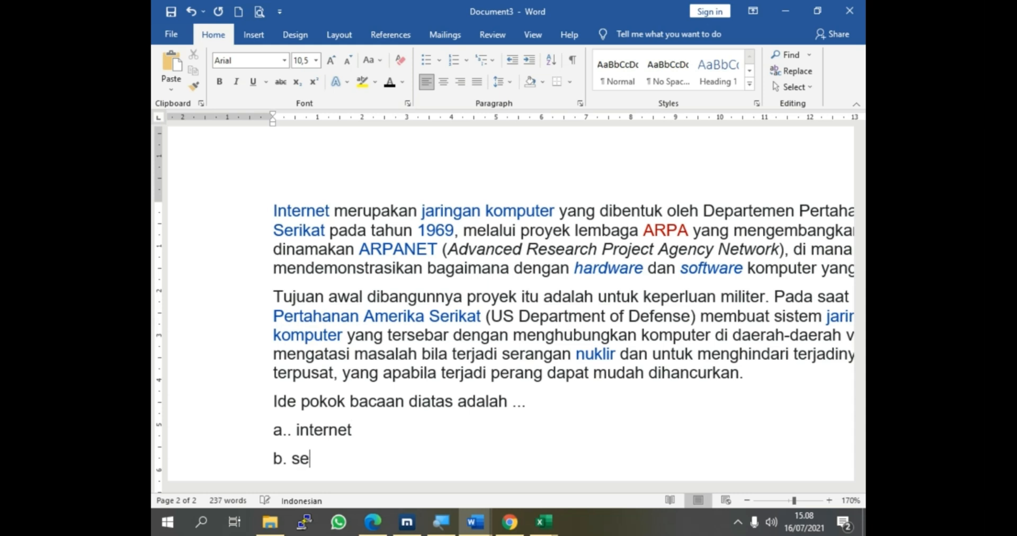
text(jarah interne)
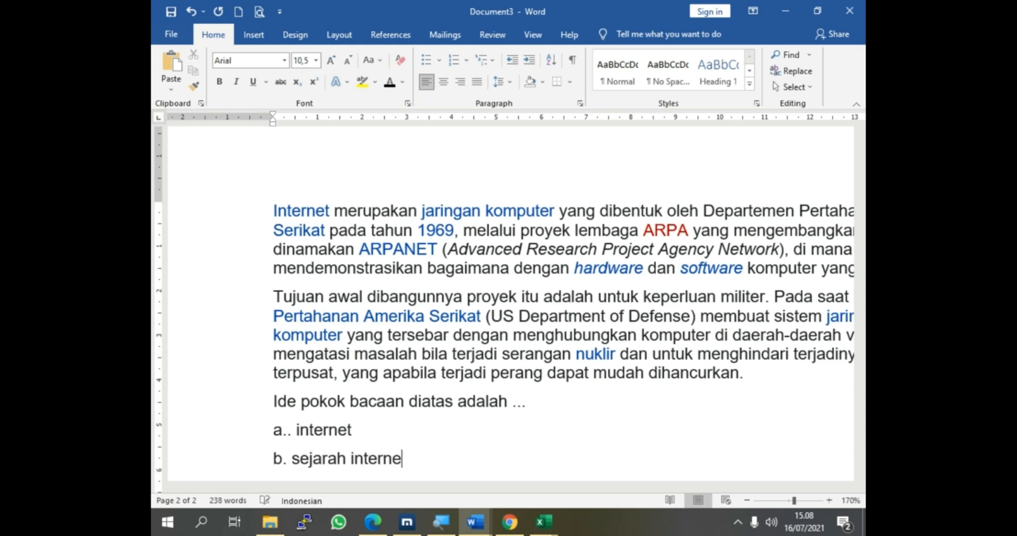
text(t)
key(Return)
text(c.)
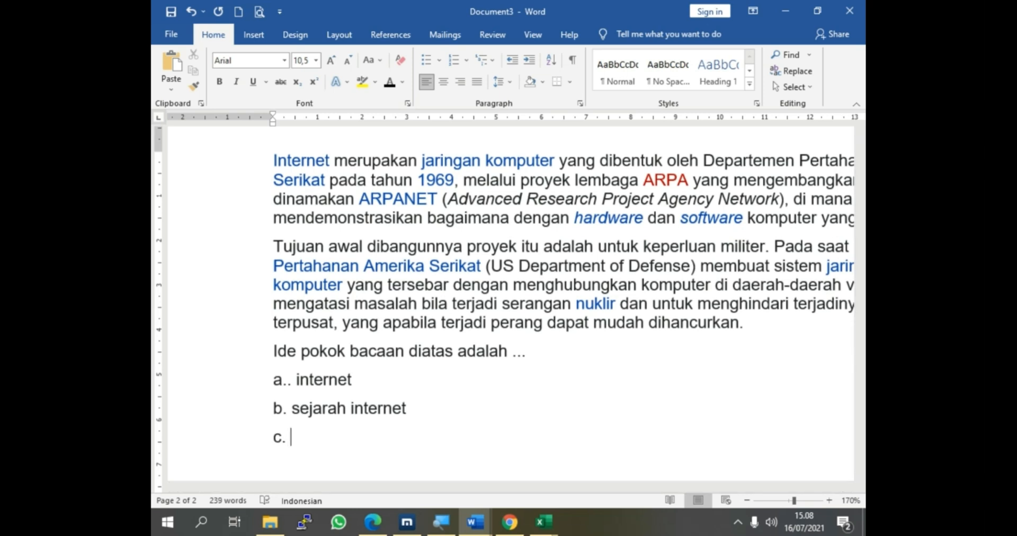
text(ntrane)
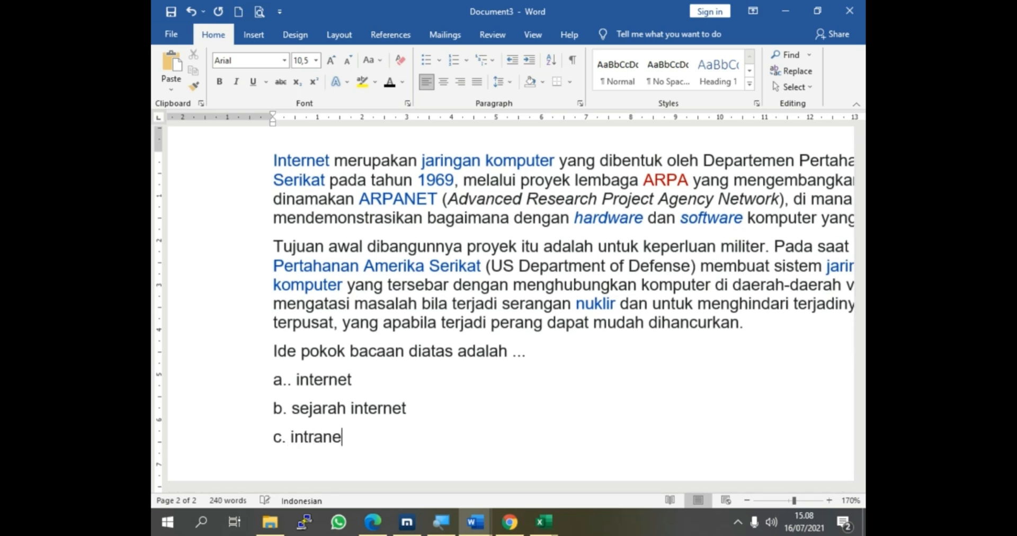
text(d. komput)
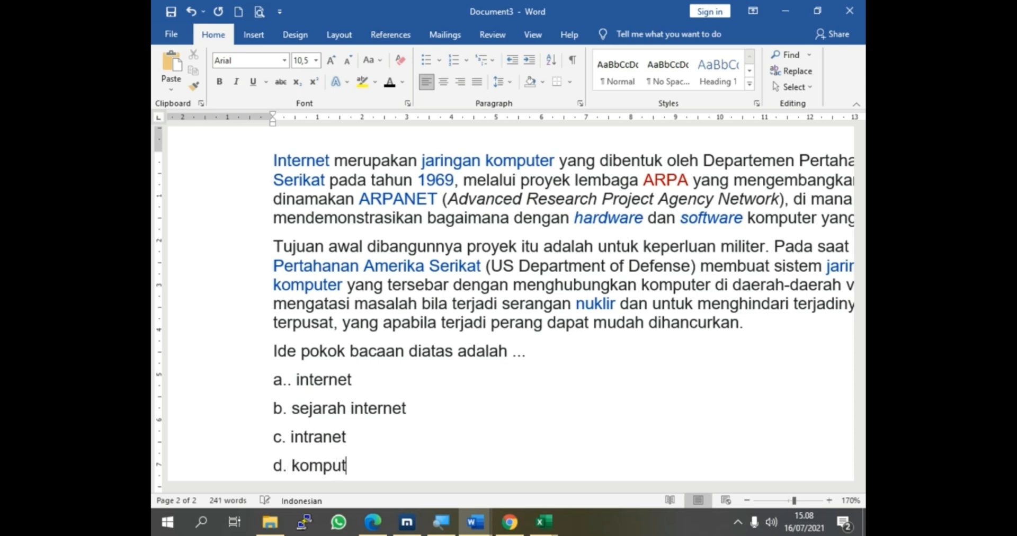
text(er)
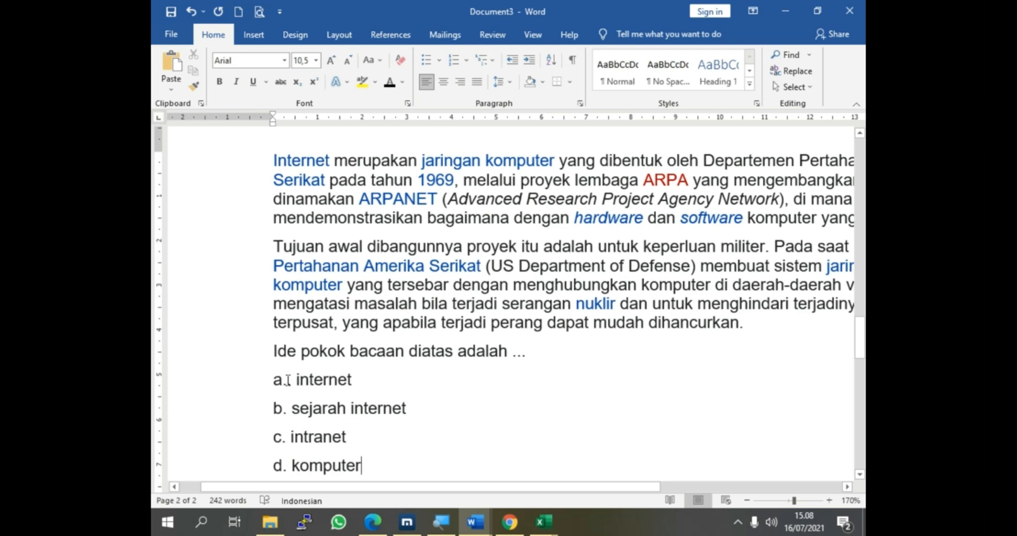
- Delete the extra period after option a and put an asterisk before option b as the correct answer
click(287, 380)
key(Delete)
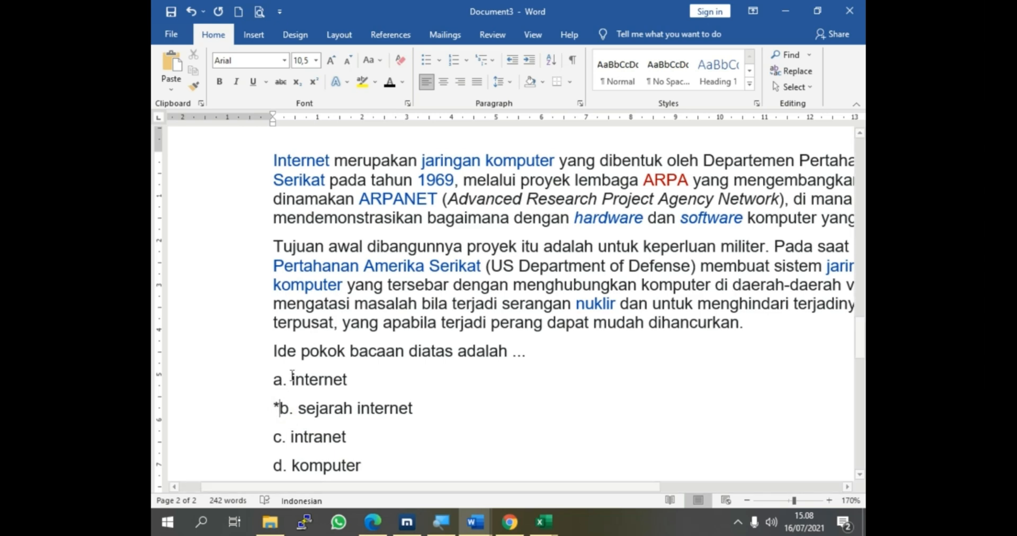
- Insert a blank line between question 5's last answer and question 6
scroll(243, 357, up, 4)
scroll(358, 383, up, 7)
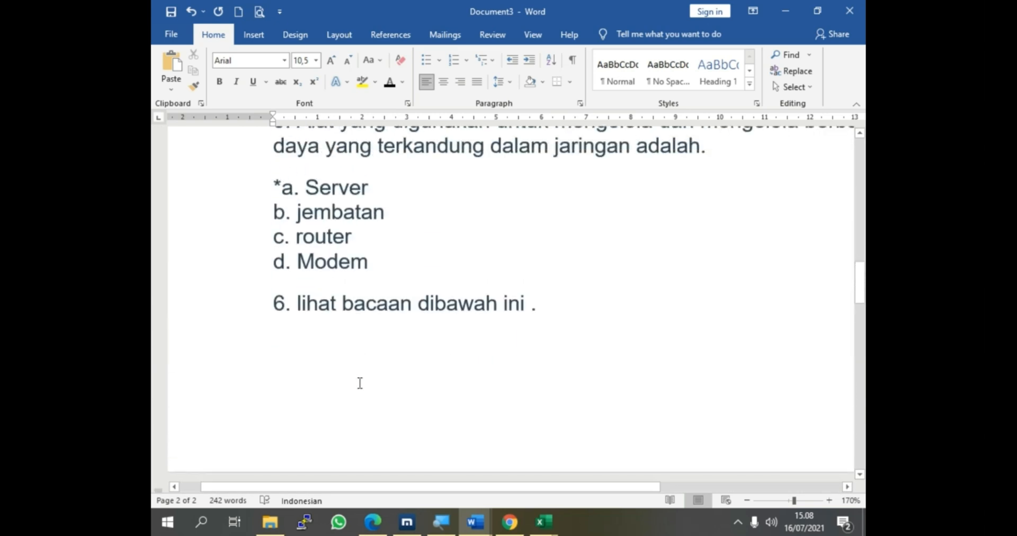
scroll(360, 383, down, 8)
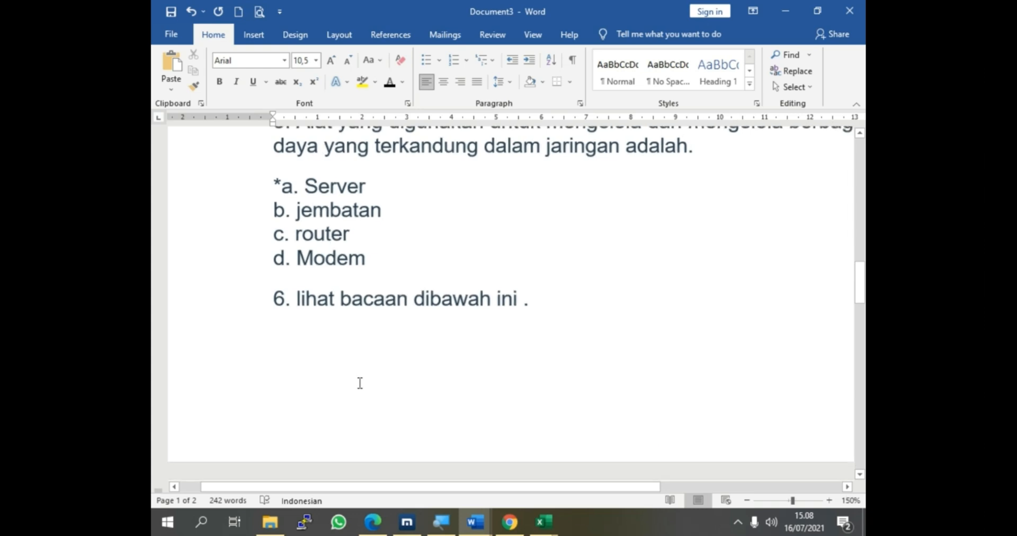
scroll(363, 384, up, 10)
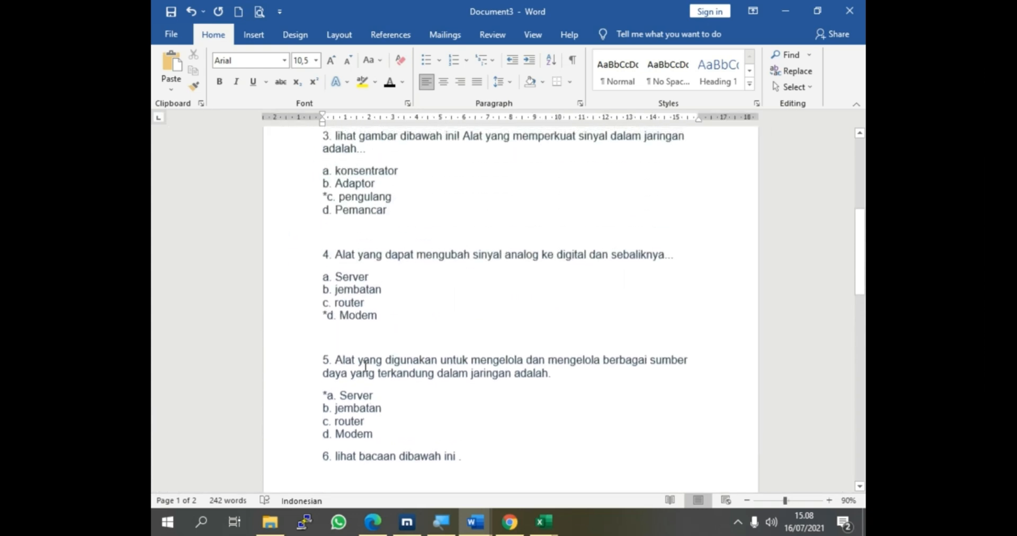
scroll(365, 367, down, 12)
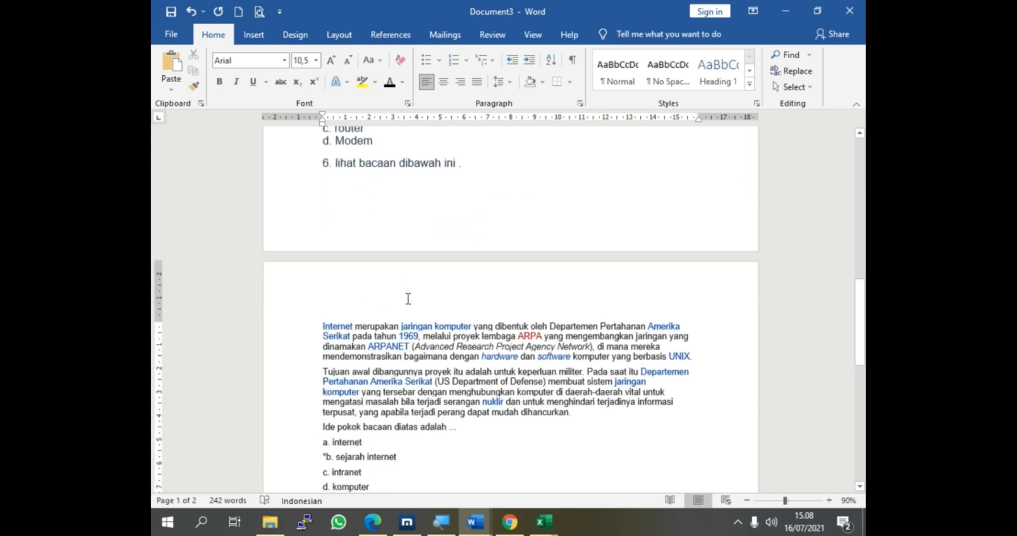
click(376, 142)
scroll(365, 154, up, 3)
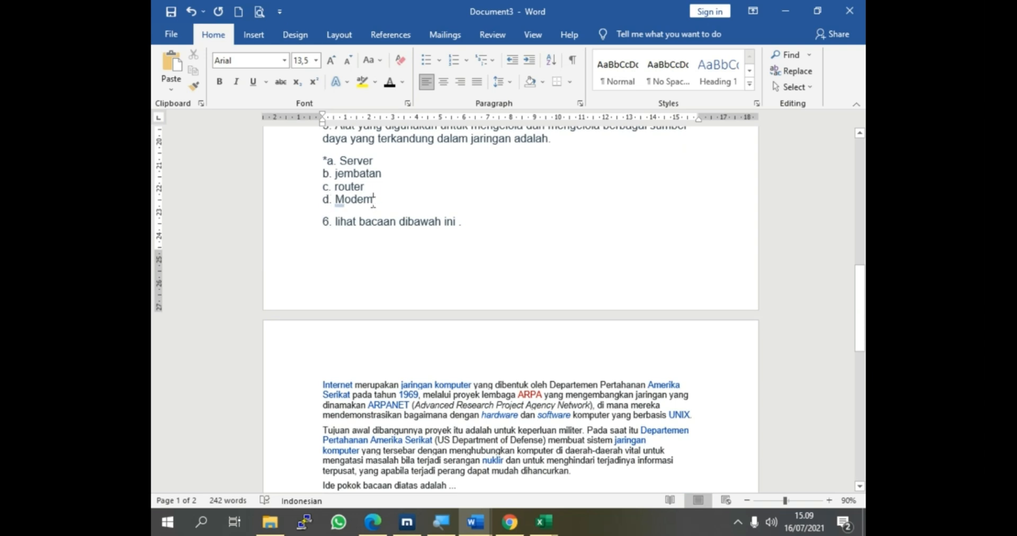
key(Return)
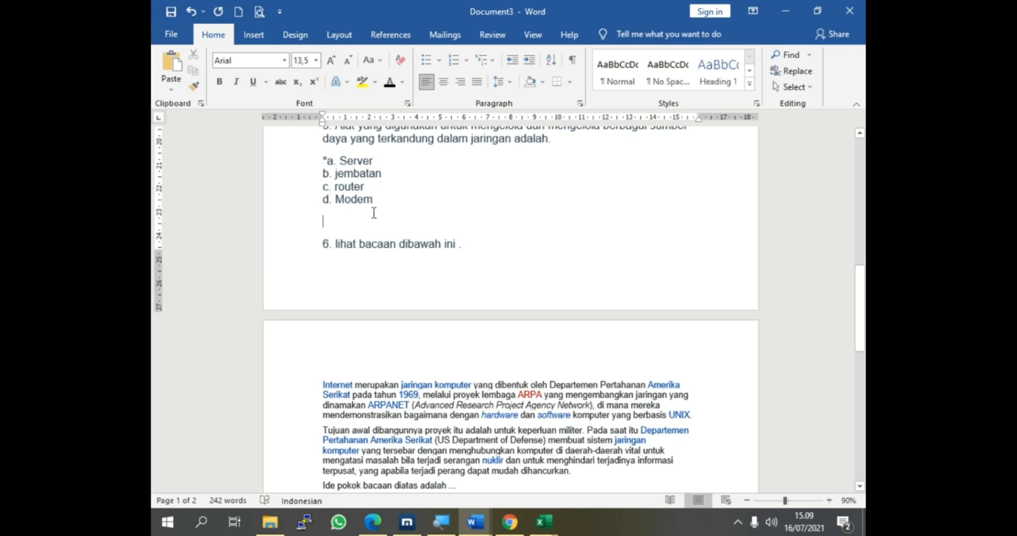
scroll(382, 228, down, 3)
- Switch to Chrome, close the Wikipedia tab, search Google for "BLACKBOARD GENERATOR" and open the Blackboard Test Question Generator on ed.oc.edu
click(510, 532)
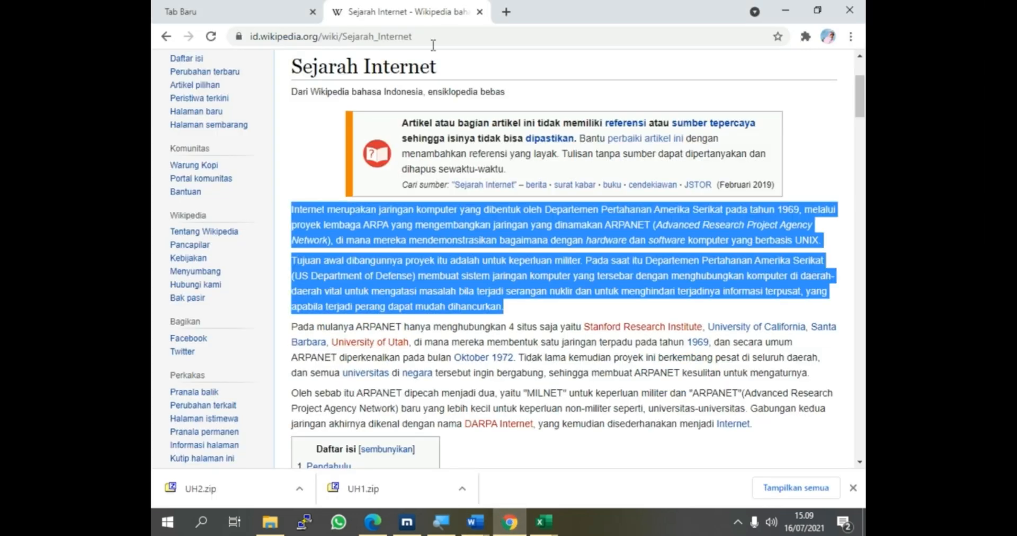
click(481, 12)
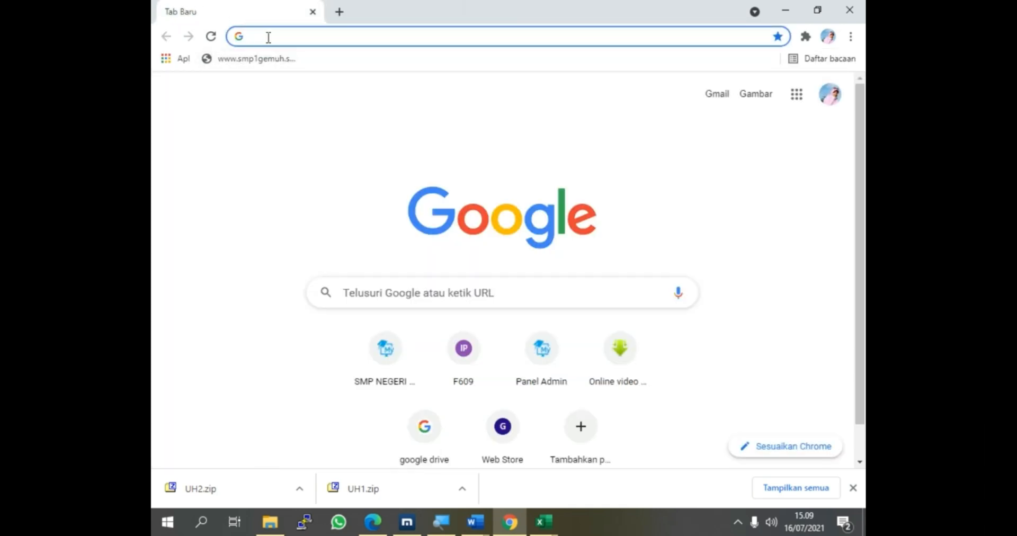
text(b)
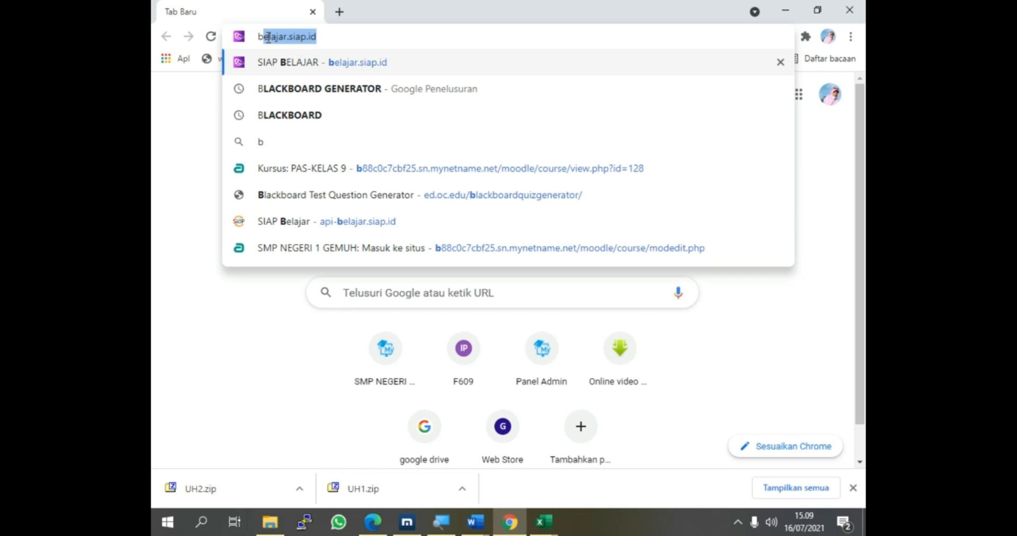
click(309, 88)
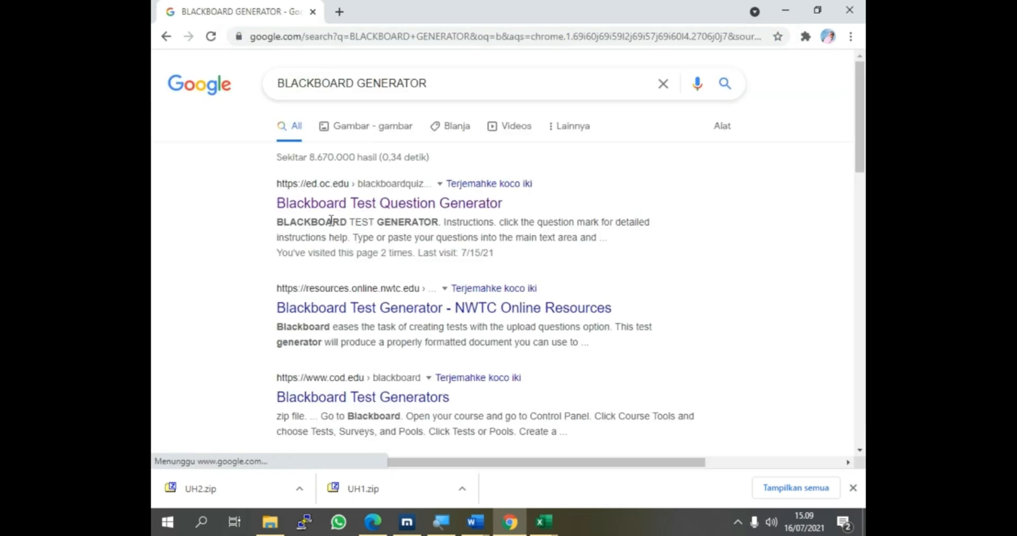
click(420, 212)
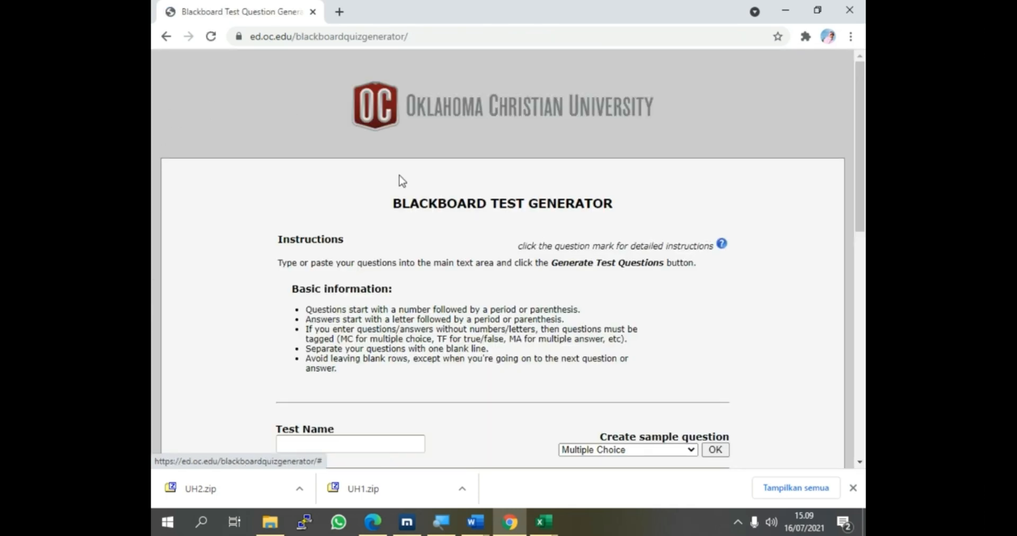
scroll(416, 182, down, 4)
scroll(430, 187, up, 4)
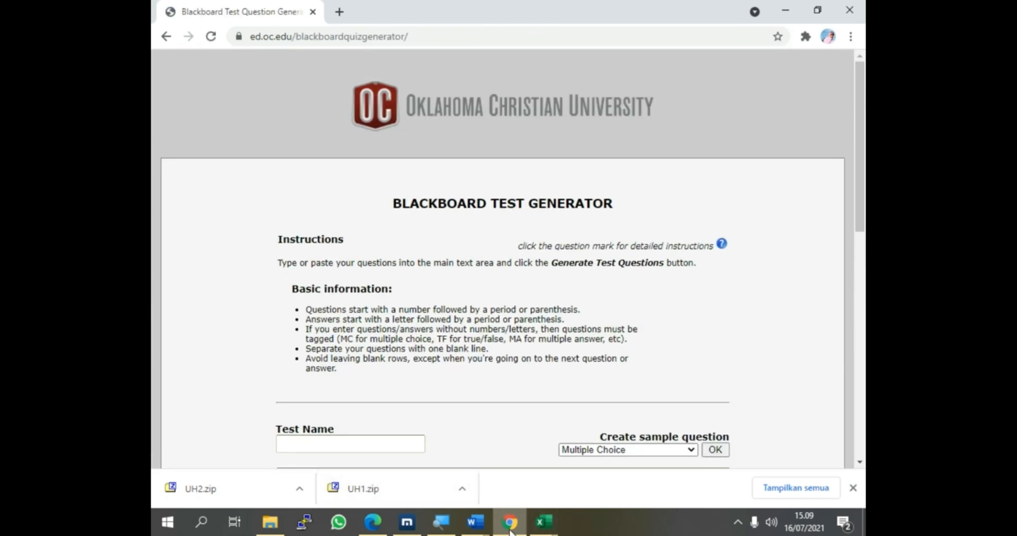
- Switch to Document3 in Word and copy all the questions, from question 1 through the passage question's last answer
mouse_move(476, 523)
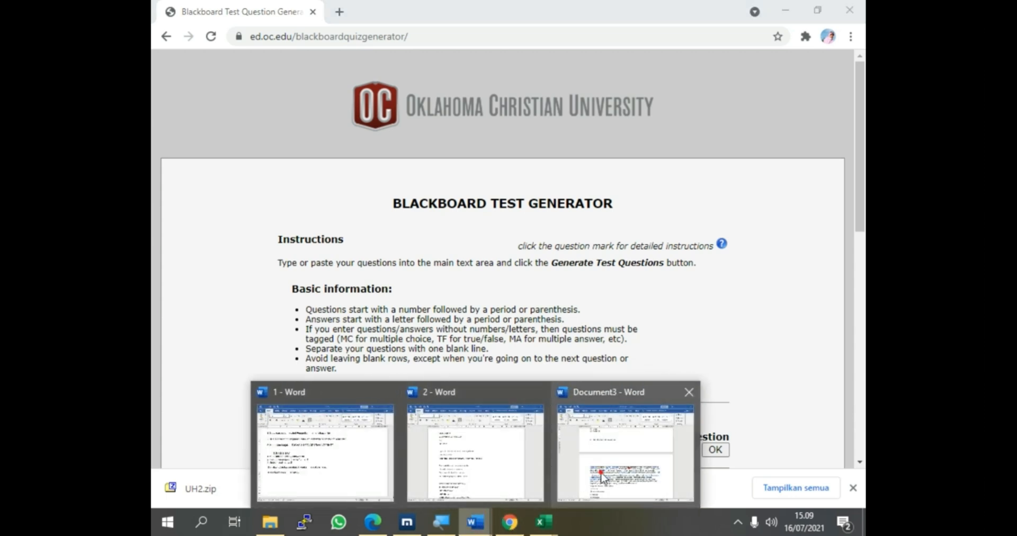
click(602, 478)
scroll(264, 257, up, 15)
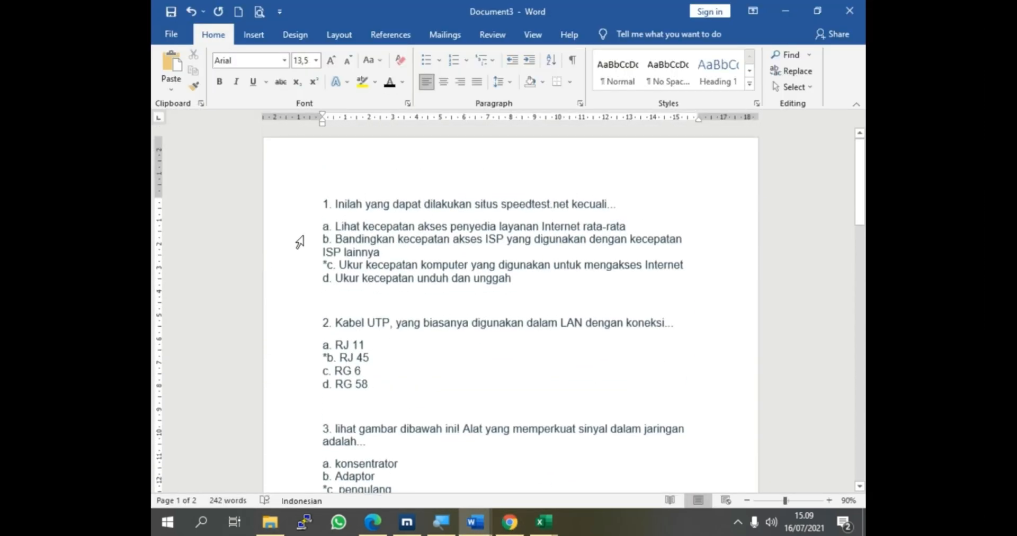
drag(305, 207, 292, 493)
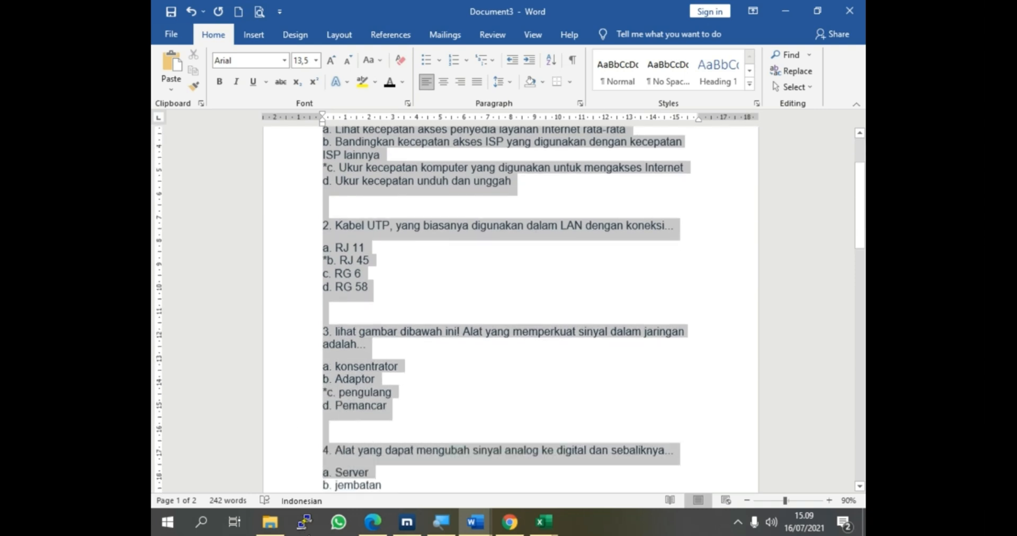
drag(309, 534, 346, 460)
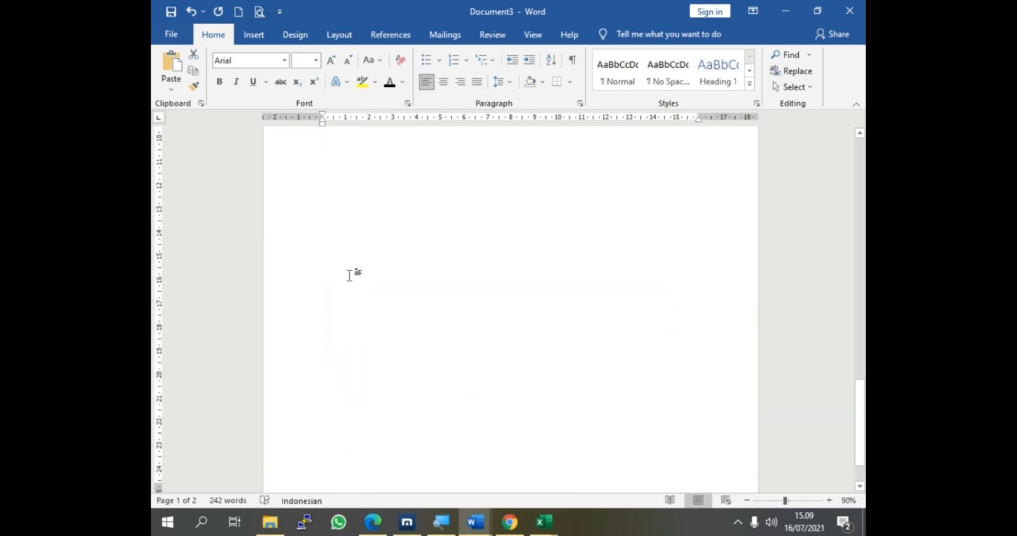
scroll(372, 185, up, 5)
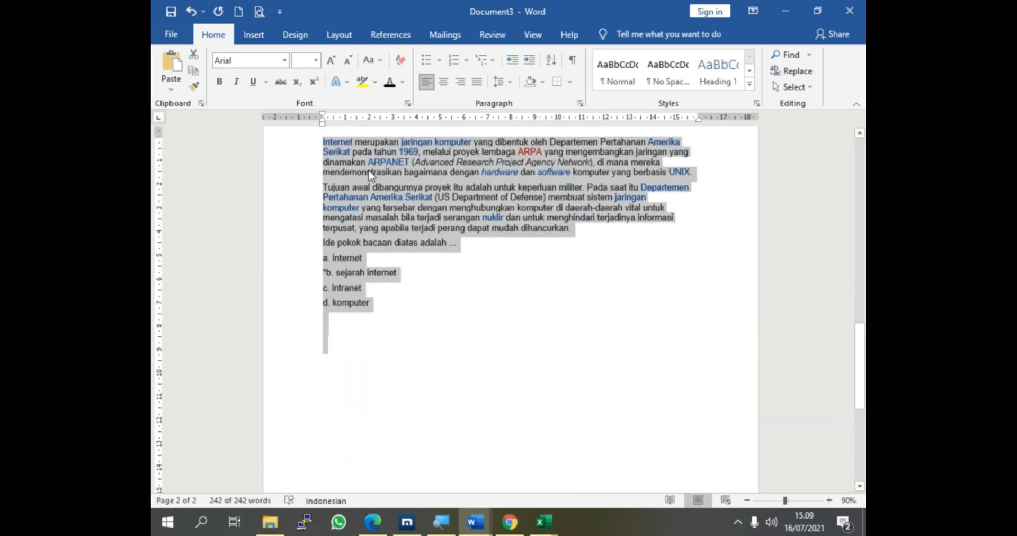
right_click(369, 171)
click(409, 193)
- Switch to the Blackboard Test Generator in Chrome and paste the copied questions into the main text area
click(510, 522)
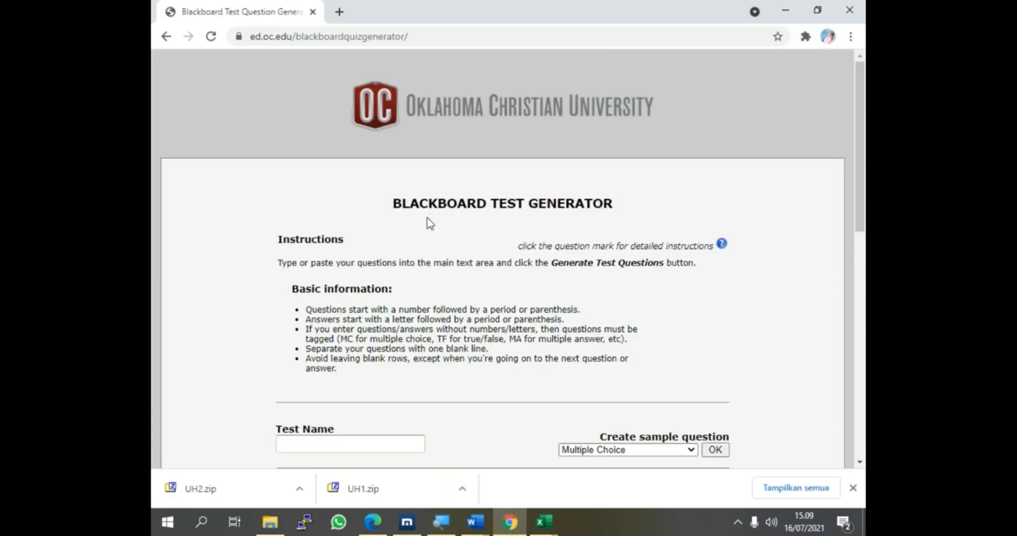
key(ctrl+plus)
scroll(550, 246, down, 3)
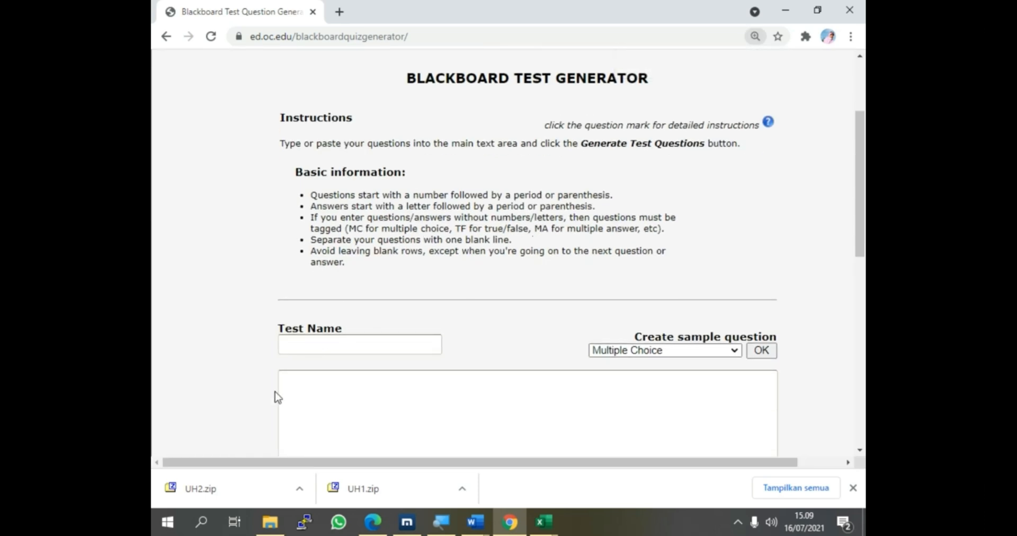
click(288, 385)
right_click(288, 385)
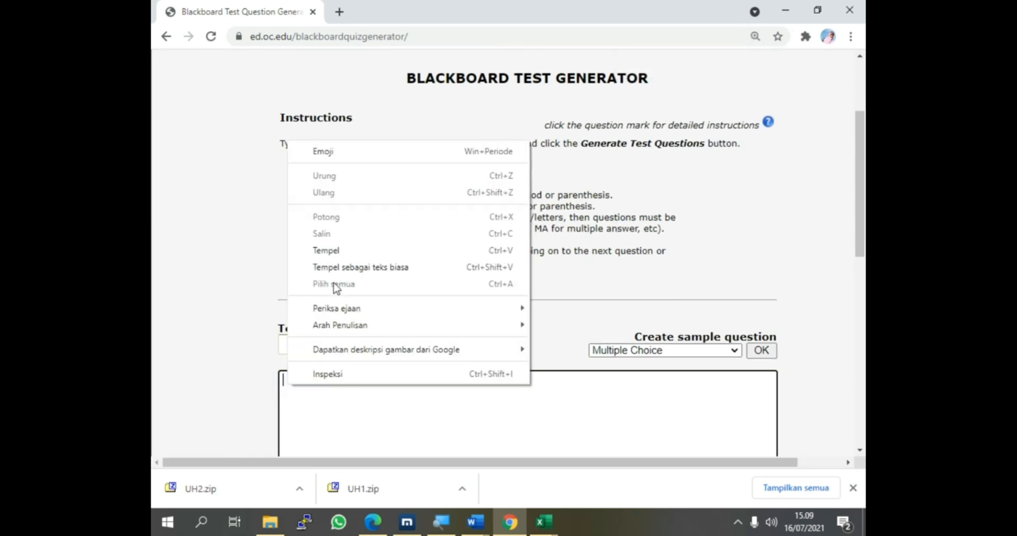
click(334, 250)
- Name the test UH-3 and choose Multiple Choice as the sample question type
scroll(423, 365, up, 5)
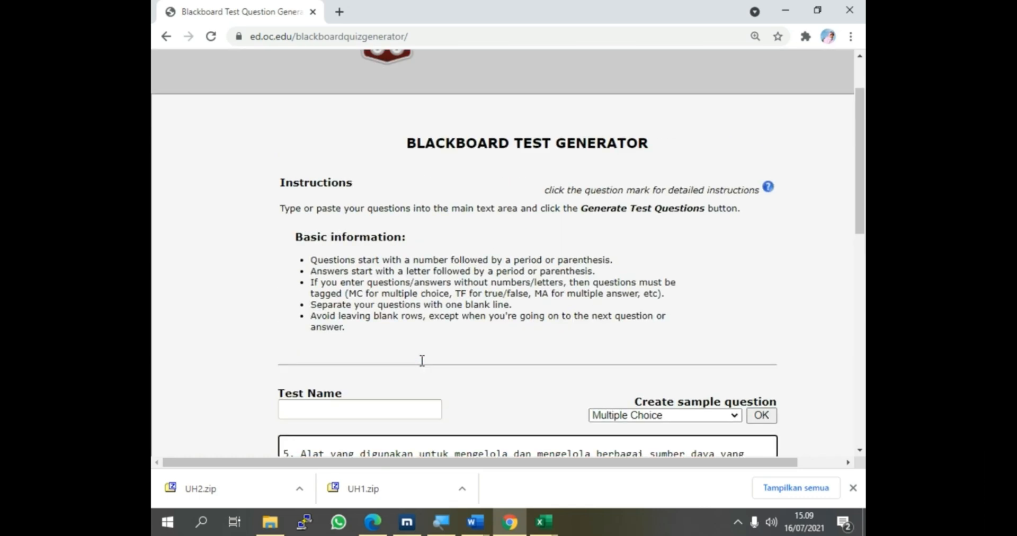
click(306, 358)
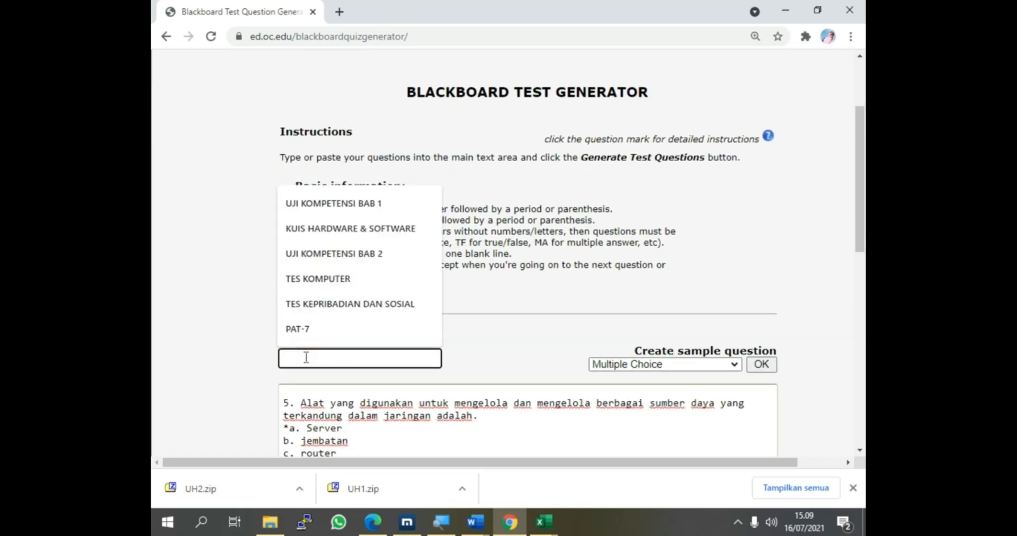
text(uh)
key(BackSpace)
key(BackSpace)
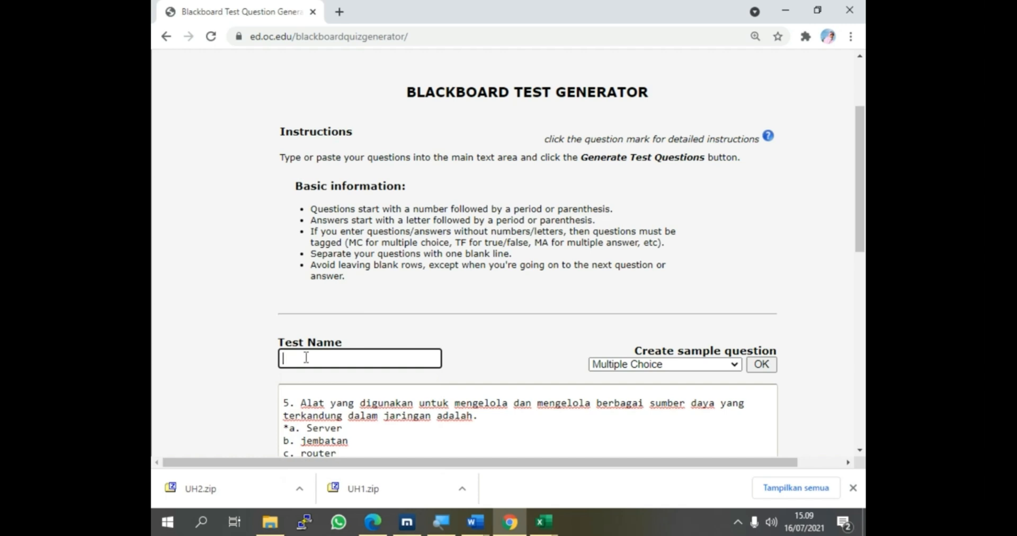
text(UH)
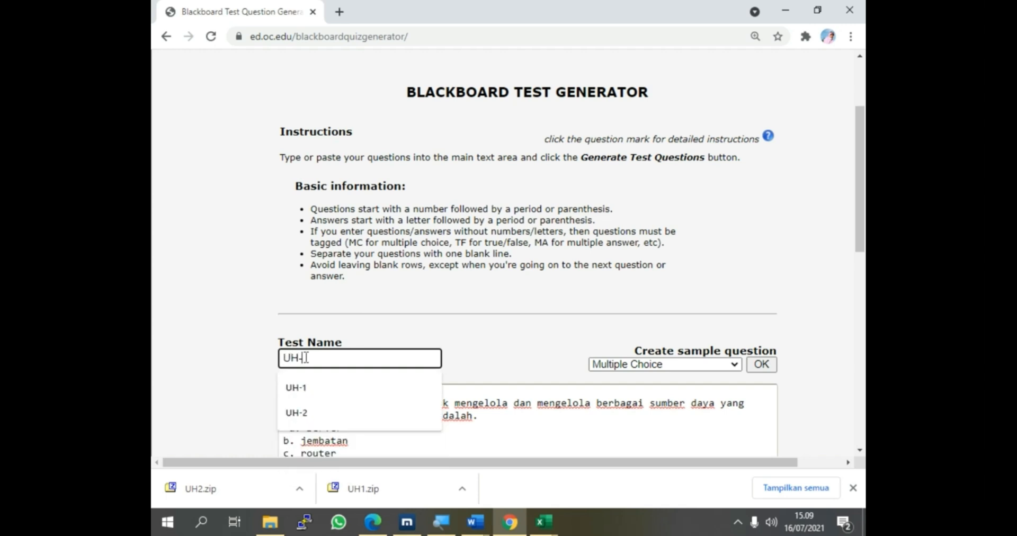
text(-3)
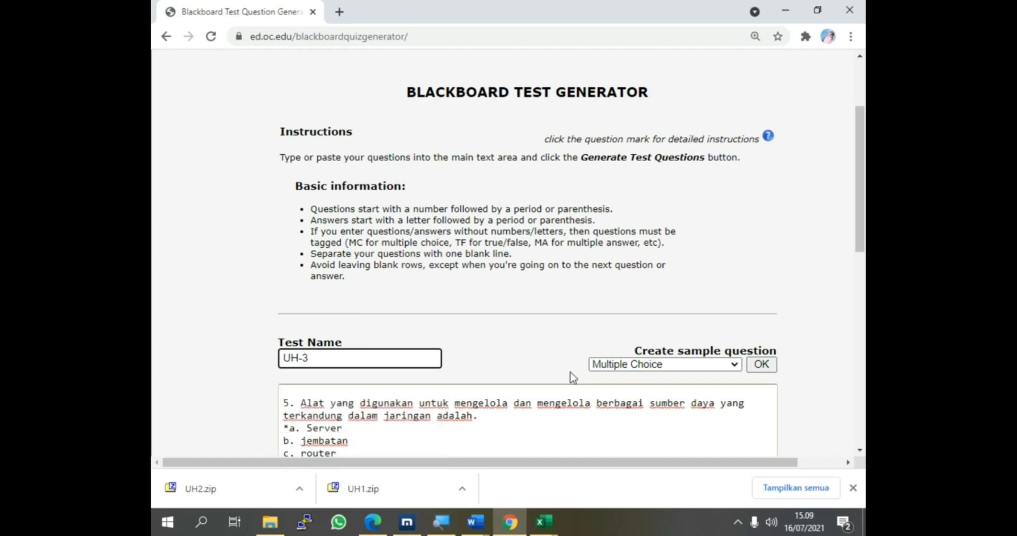
click(639, 364)
click(637, 381)
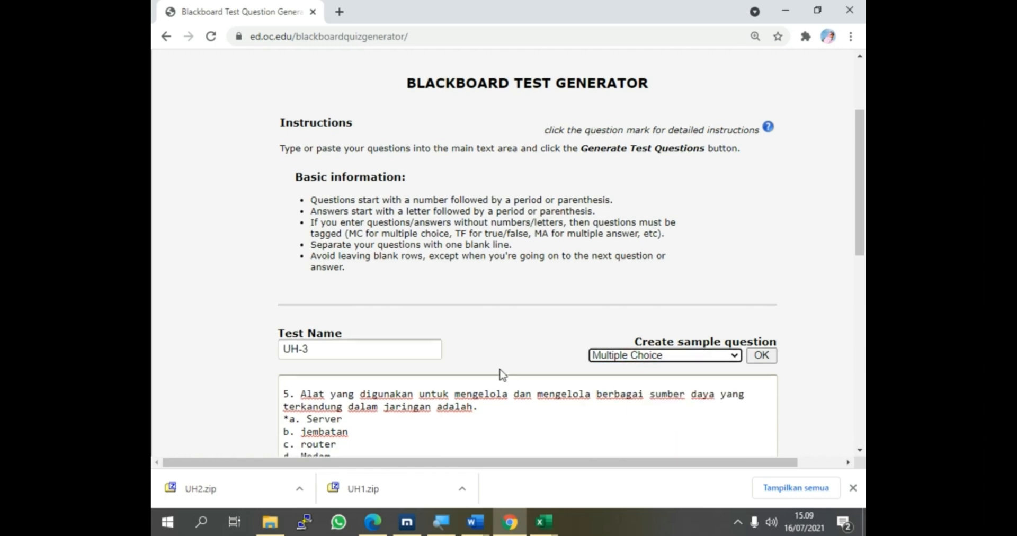
- Generate the test questions and check the colour-marked question boxes for errors
scroll(501, 374, down, 8)
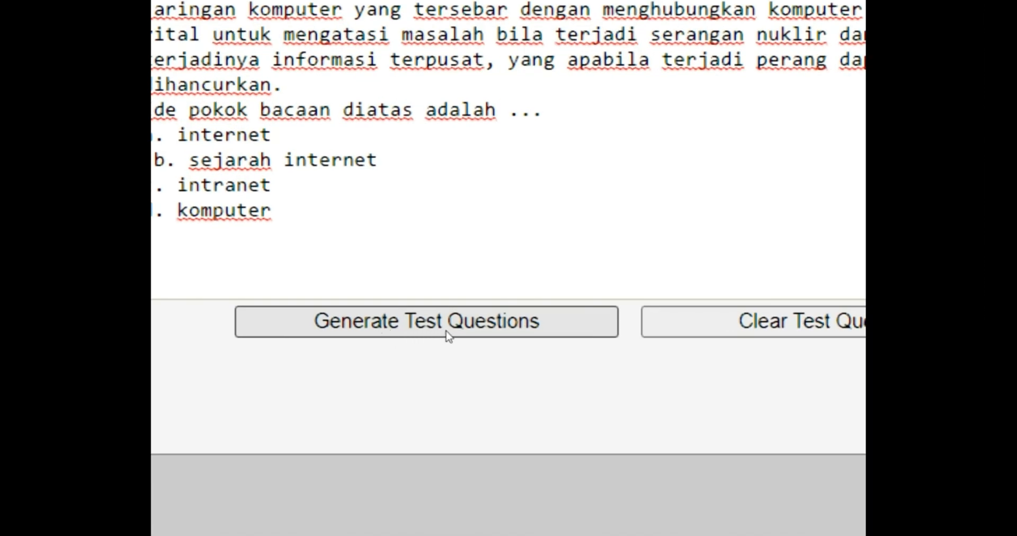
click(448, 336)
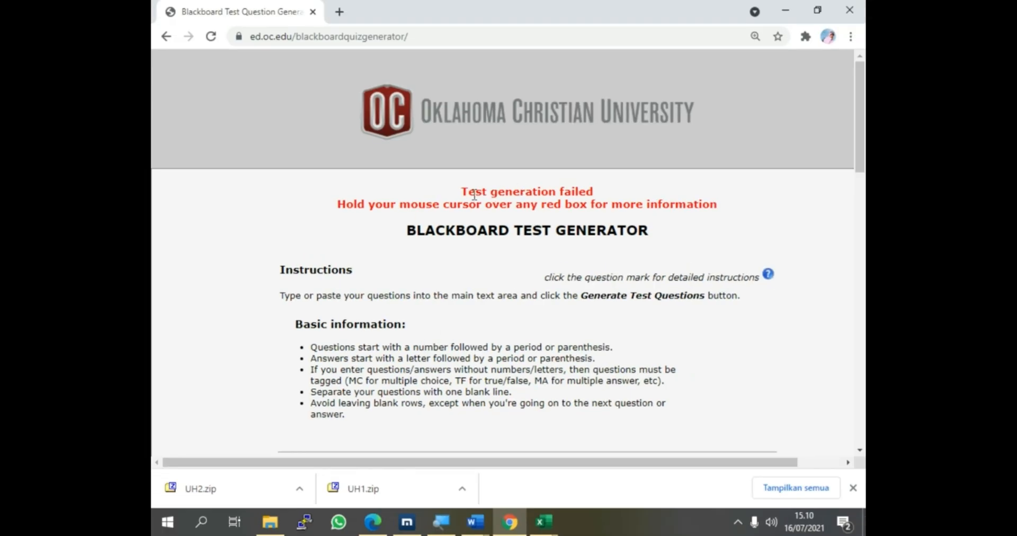
drag(466, 191, 596, 197)
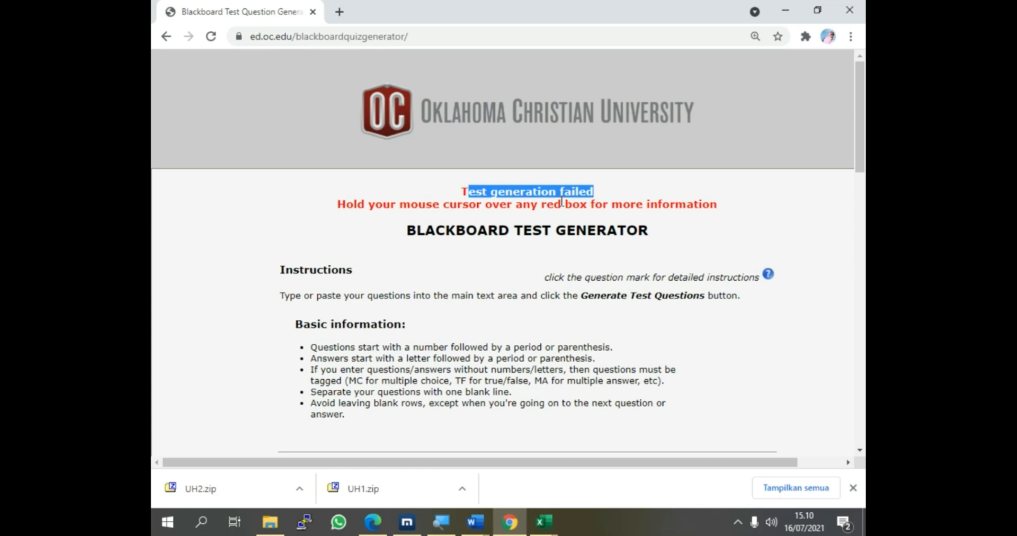
scroll(584, 193, down, 6)
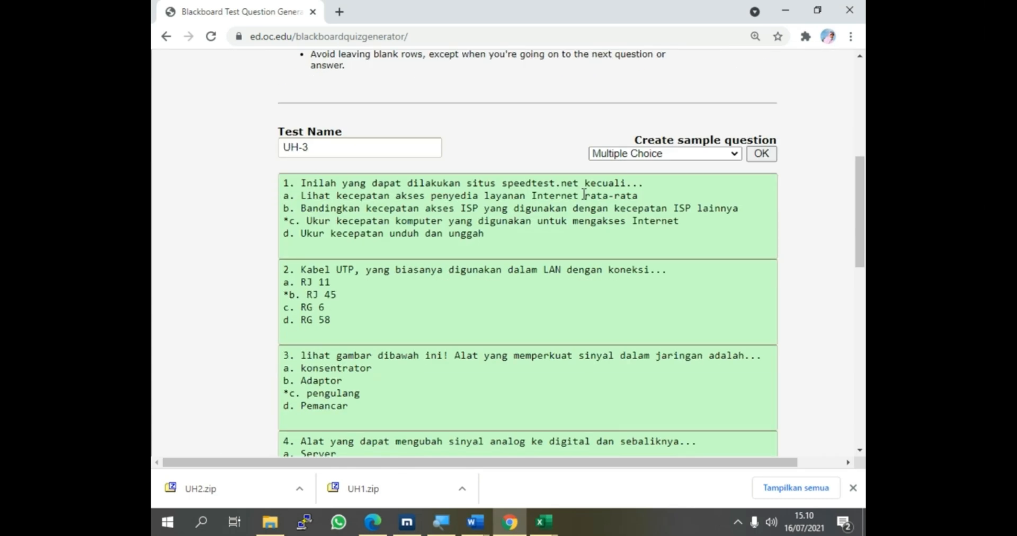
scroll(558, 233, down, 6)
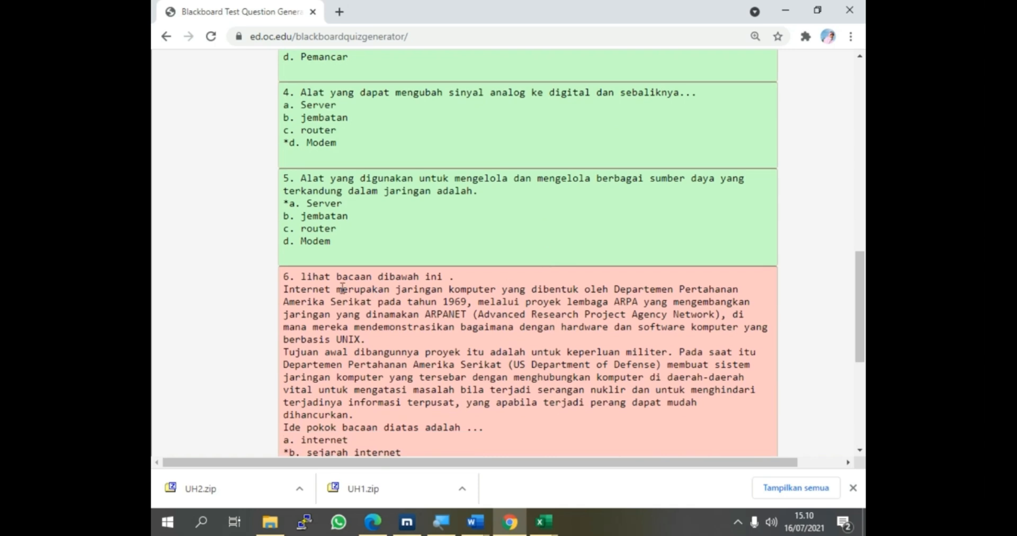
scroll(450, 373, down, 4)
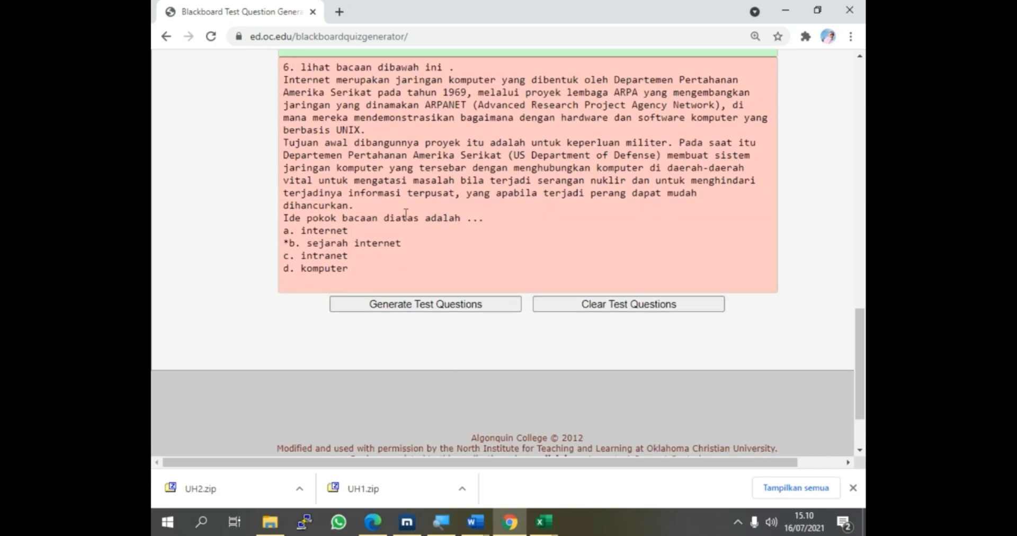
- Switch back to Document3 in Word and join the passage's first paragraph to the line "6. lihat bacaan dibawah ini ."
click(477, 524)
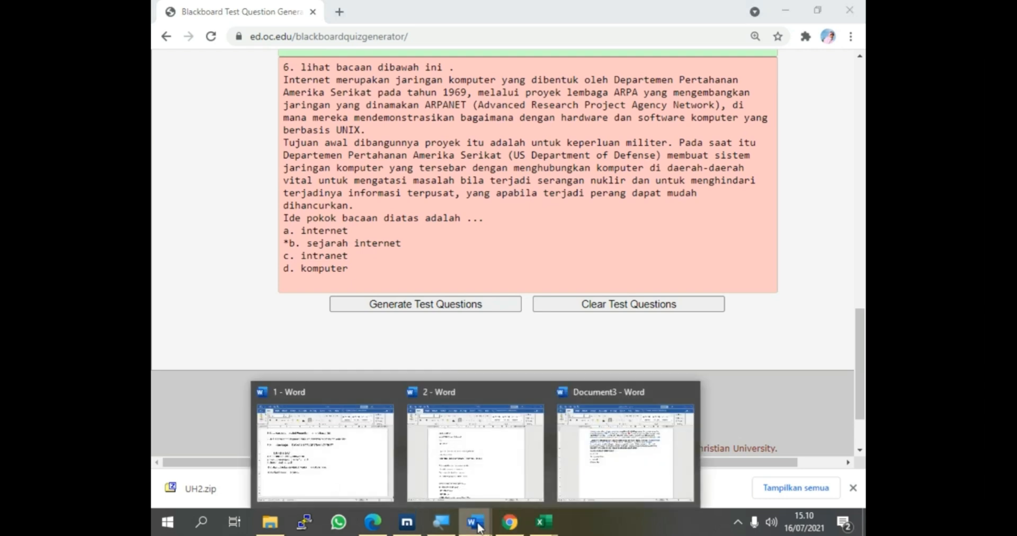
click(624, 477)
scroll(466, 364, up, 1)
click(479, 379)
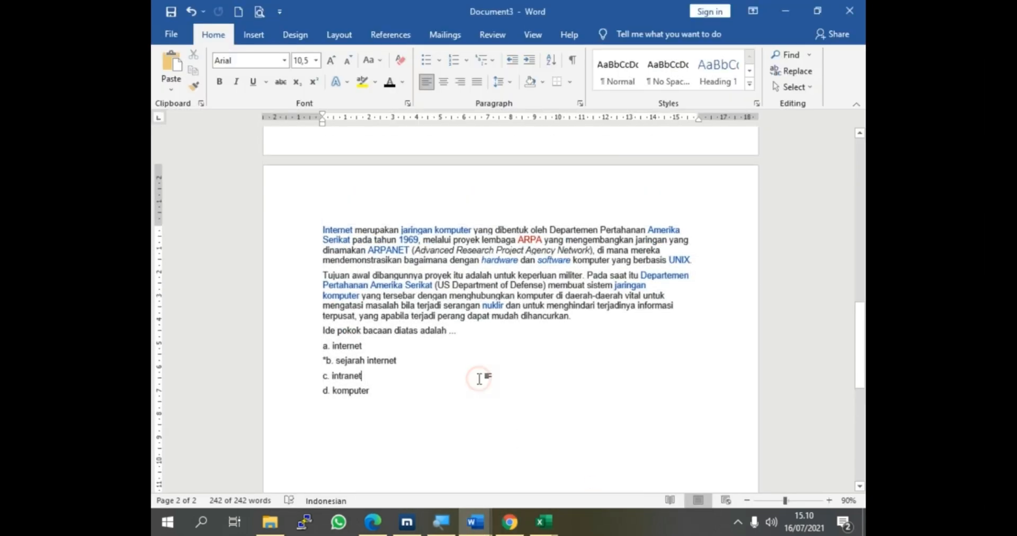
scroll(480, 379, up, 3)
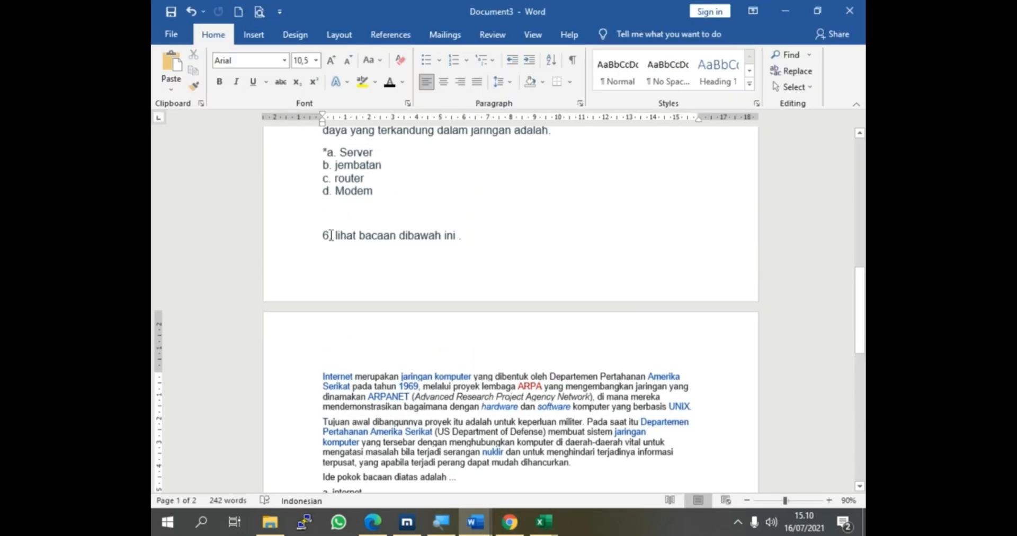
drag(338, 236, 469, 237)
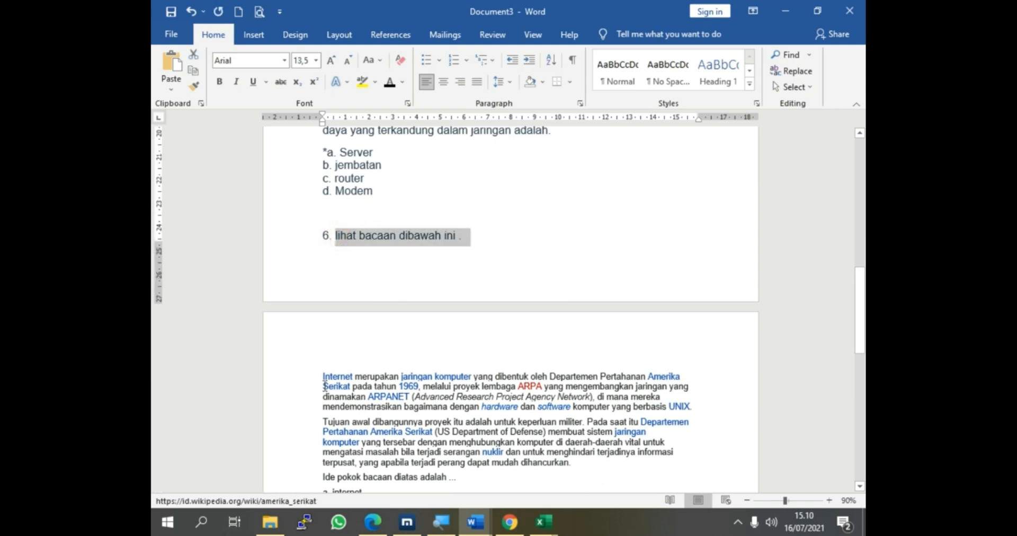
click(466, 236)
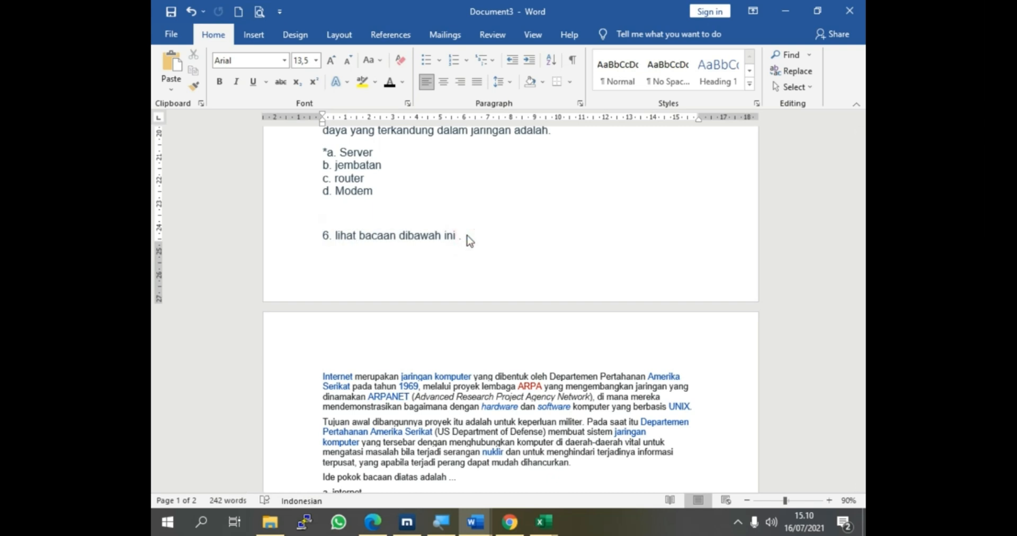
key(ctrl+z)
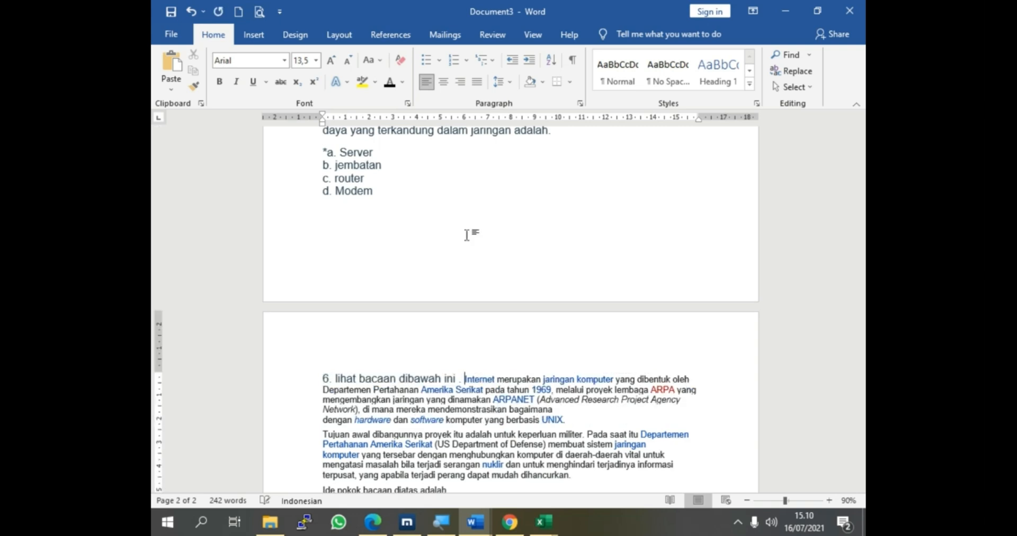
- Join the line "Ide pokok bacaan diatas adalah ..." to the end of the passage's second paragraph
scroll(344, 435, down, 2)
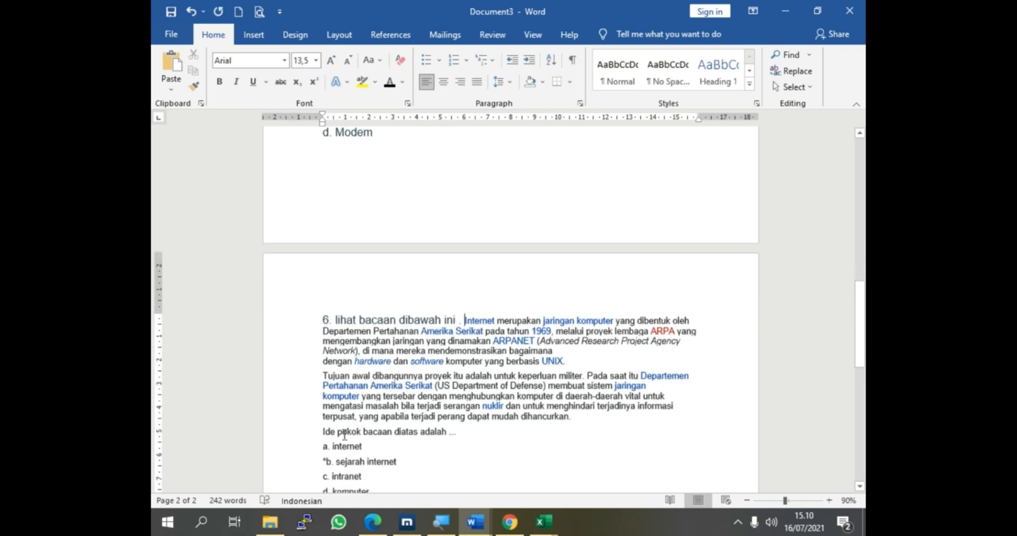
drag(321, 431, 450, 432)
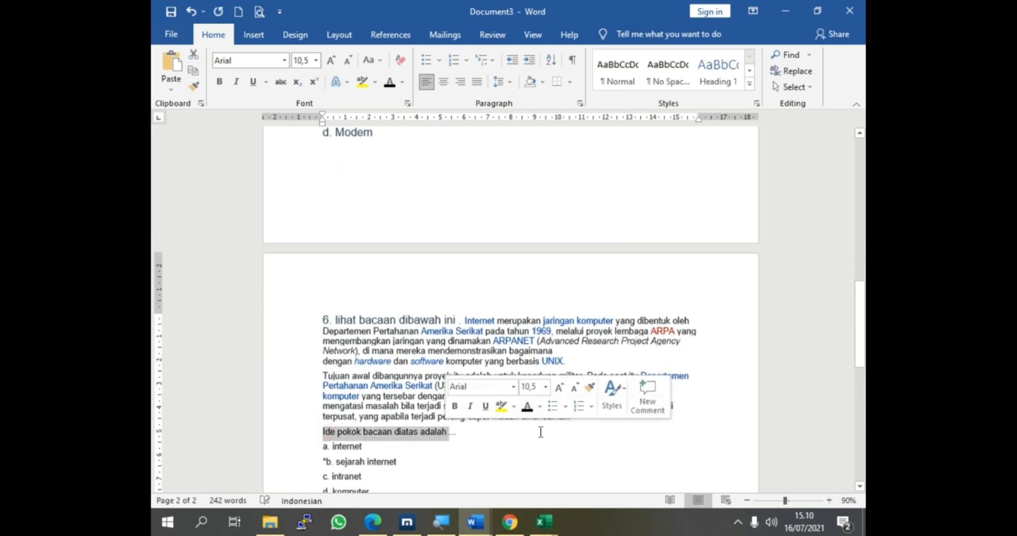
click(588, 421)
key(Delete)
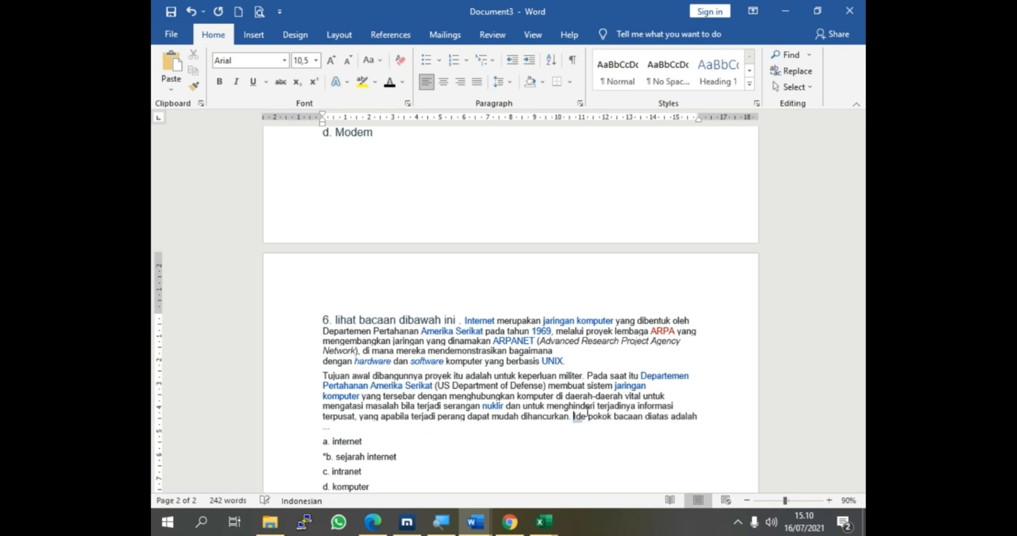
- Copy the whole of question 6, from its number through answer d
scroll(366, 351, down, 1)
scroll(366, 351, down, 1)
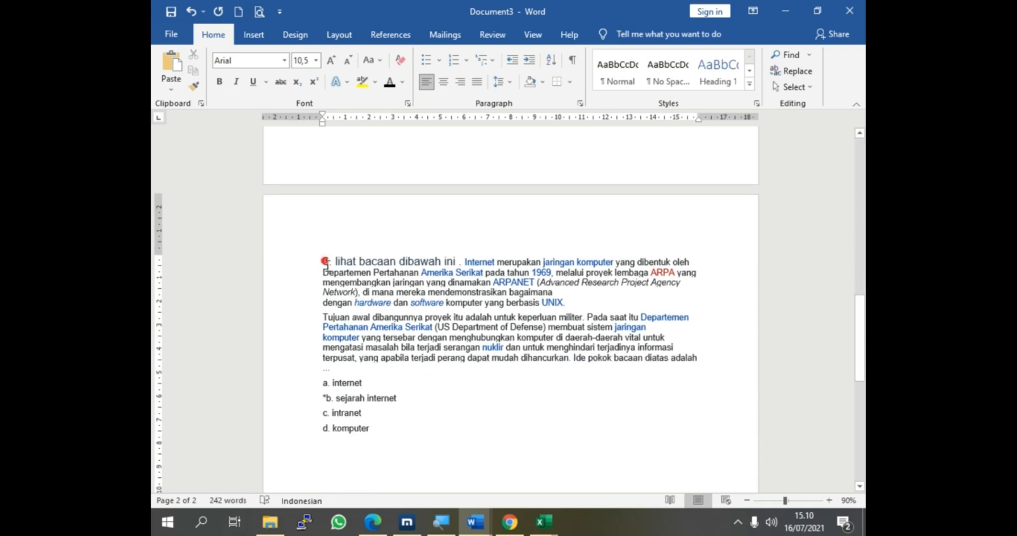
drag(325, 263, 377, 427)
right_click(366, 351)
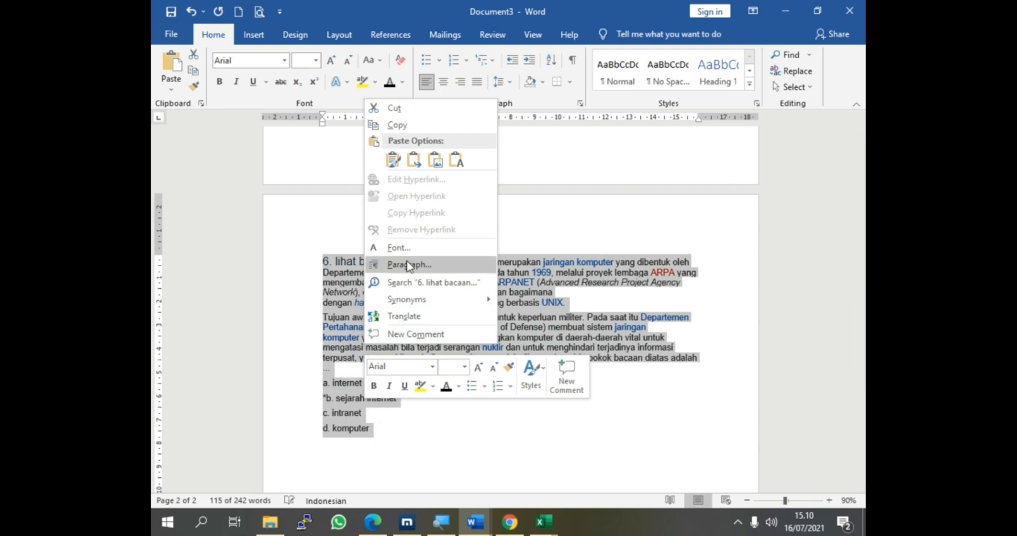
click(397, 125)
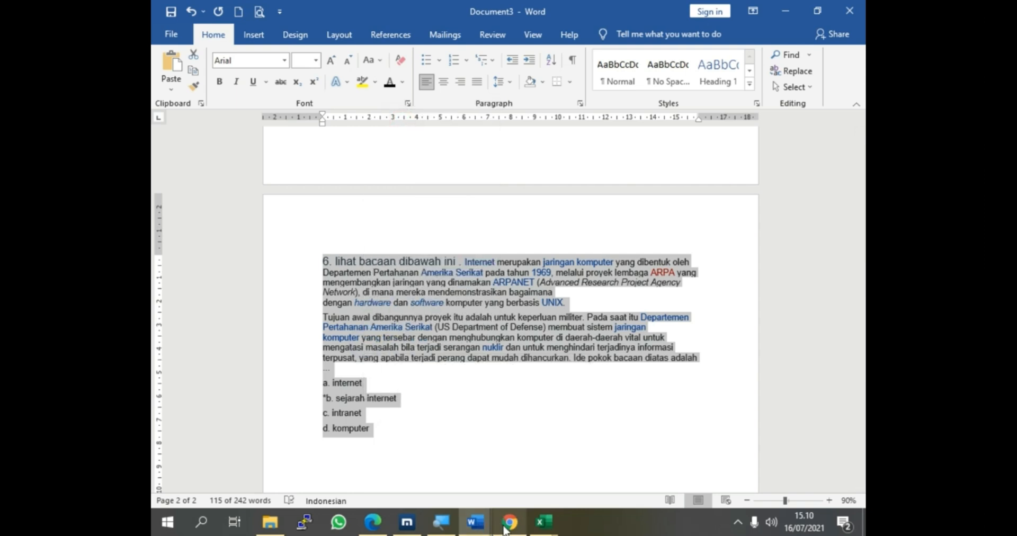
- Switch to the generator page in Chrome and replace question 6's text in the red box with the copied version
click(509, 523)
scroll(308, 213, up, 1)
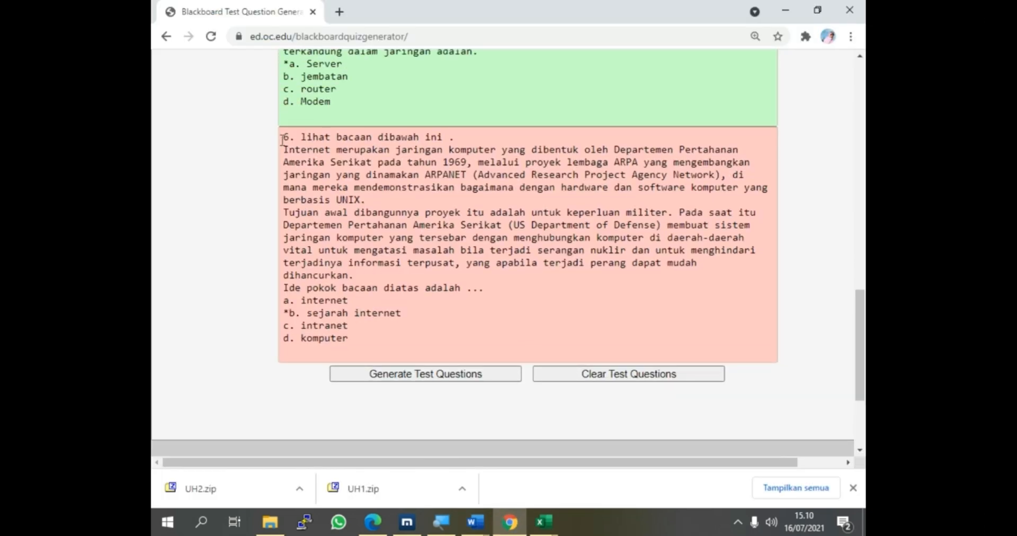
drag(283, 139, 366, 340)
right_click(335, 256)
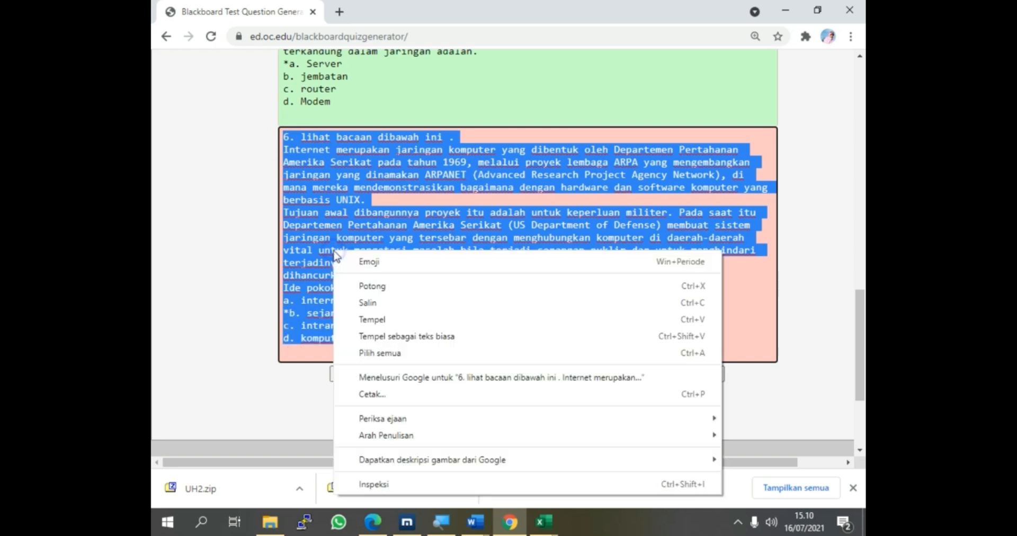
click(382, 320)
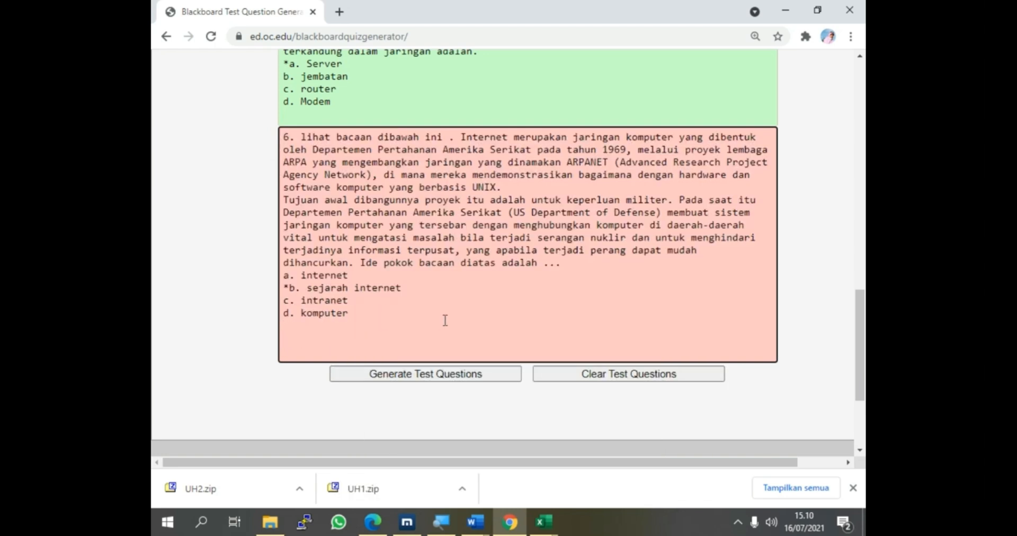
- Generate the test questions and read the error given for question 6
click(417, 379)
click(420, 350)
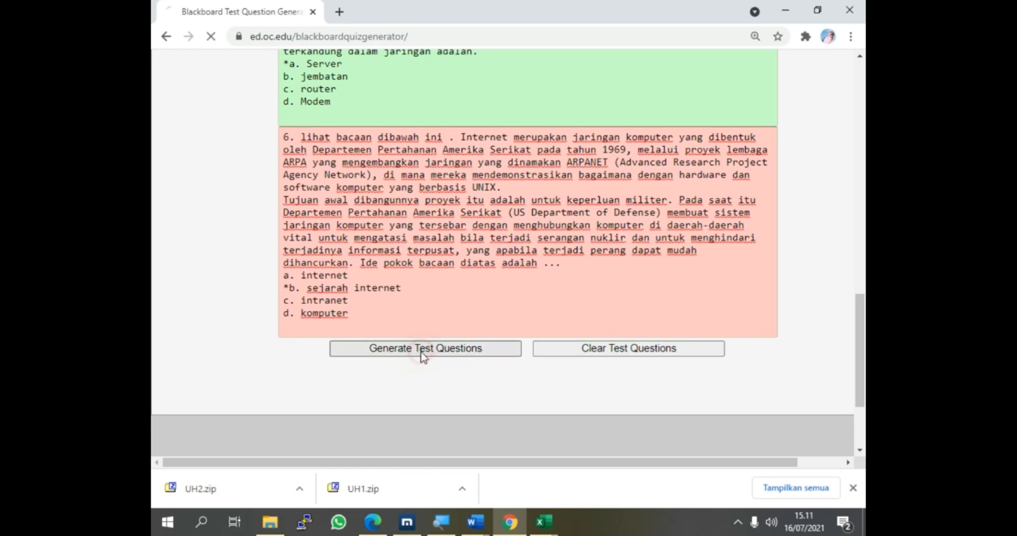
scroll(544, 225, down, 15)
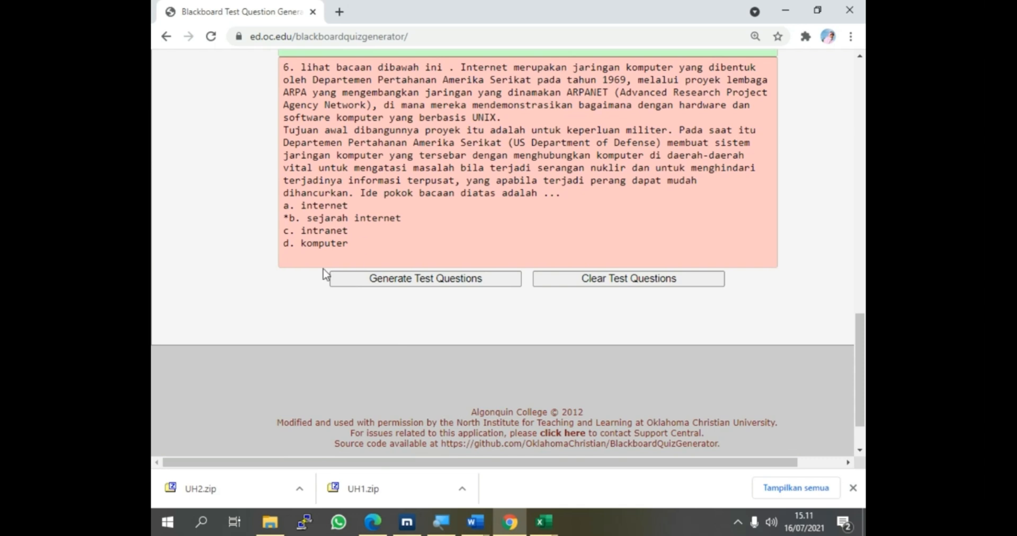
mouse_move(362, 216)
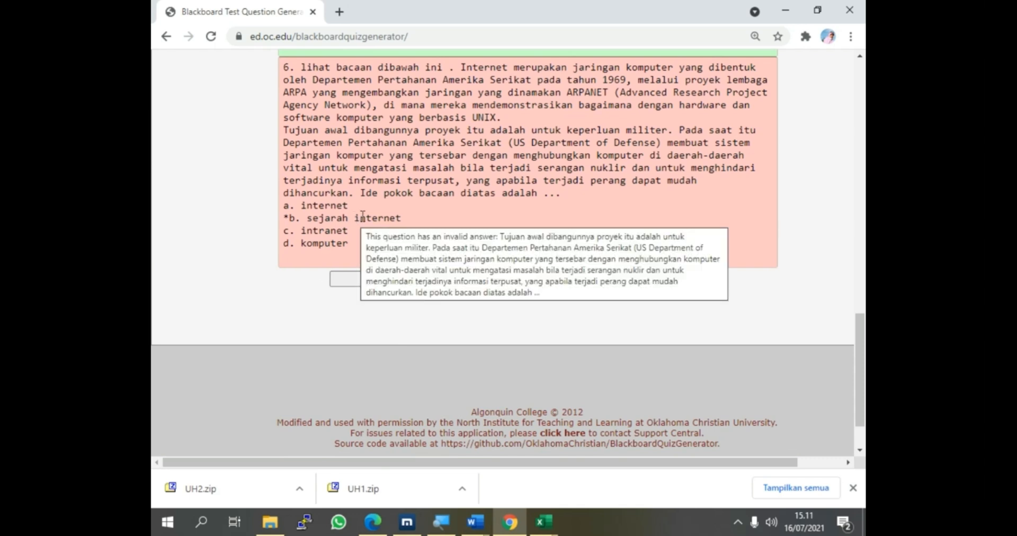
click(503, 118)
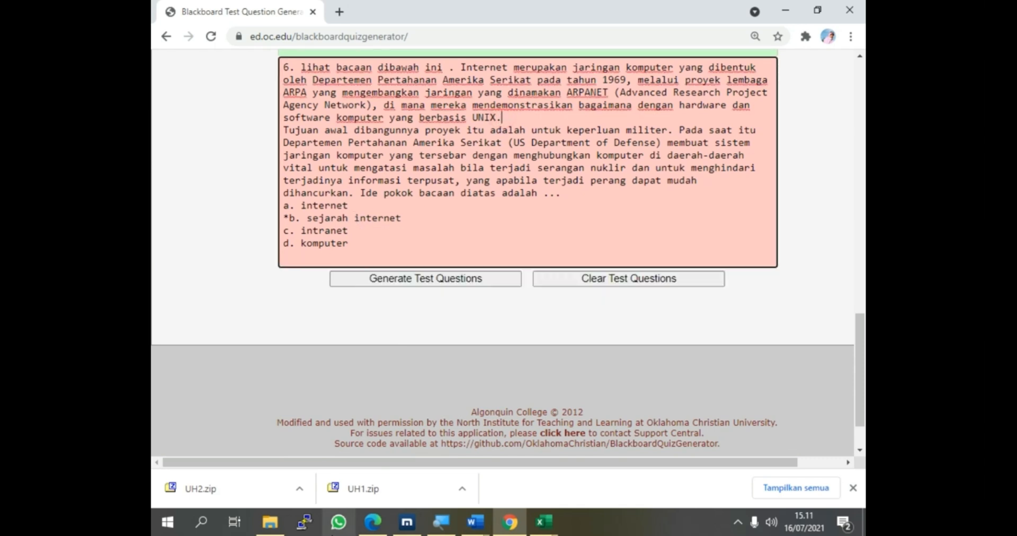
- Switch to Document3 in Word and join question 6's second passage paragraph to the end of the first, after "UNIX."
mouse_move(412, 529)
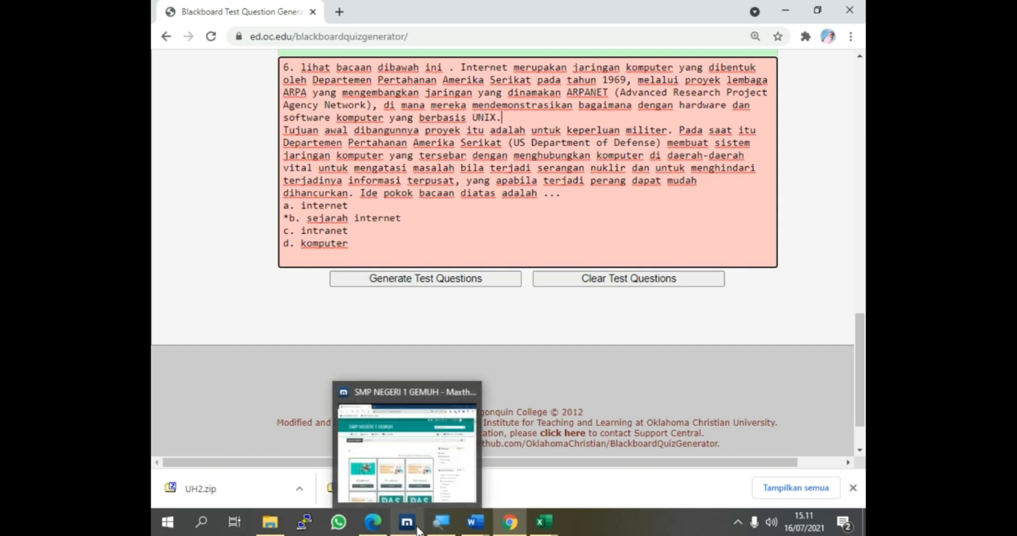
mouse_move(475, 522)
click(615, 466)
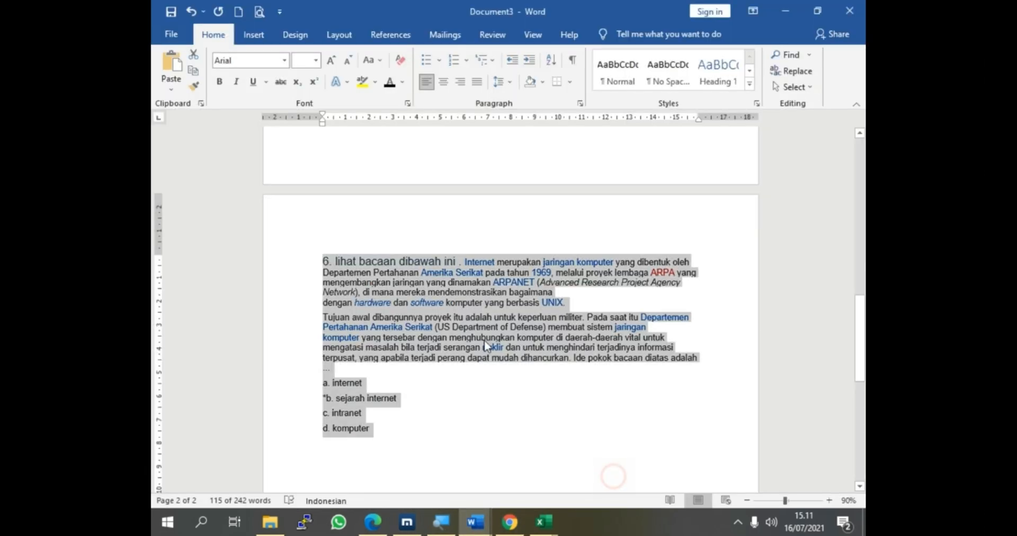
click(568, 303)
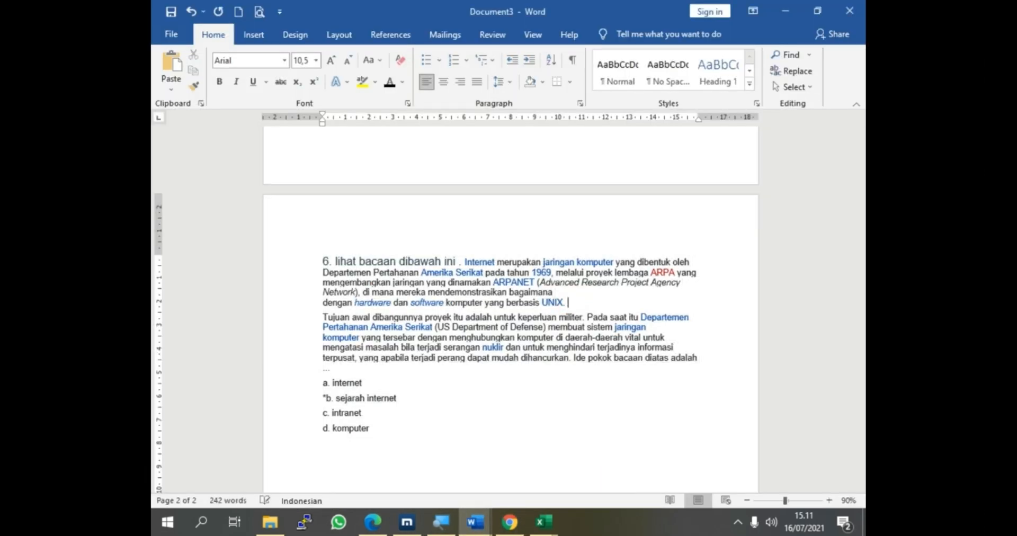
key(Delete)
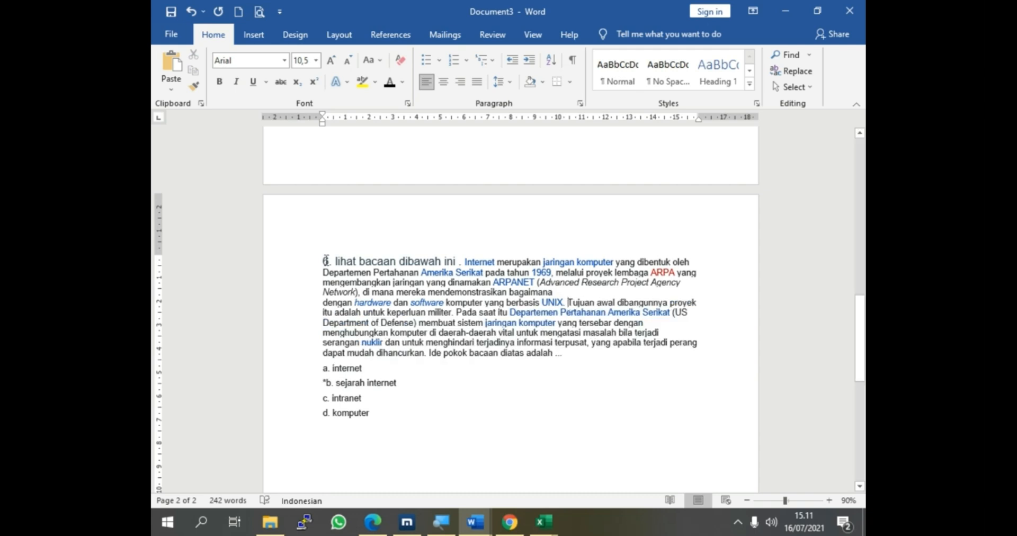
- Copy question 6 from its number through "Ide pokok bacaan diatas adalah ...", leaving out the answer options
drag(325, 261, 563, 354)
right_click(494, 310)
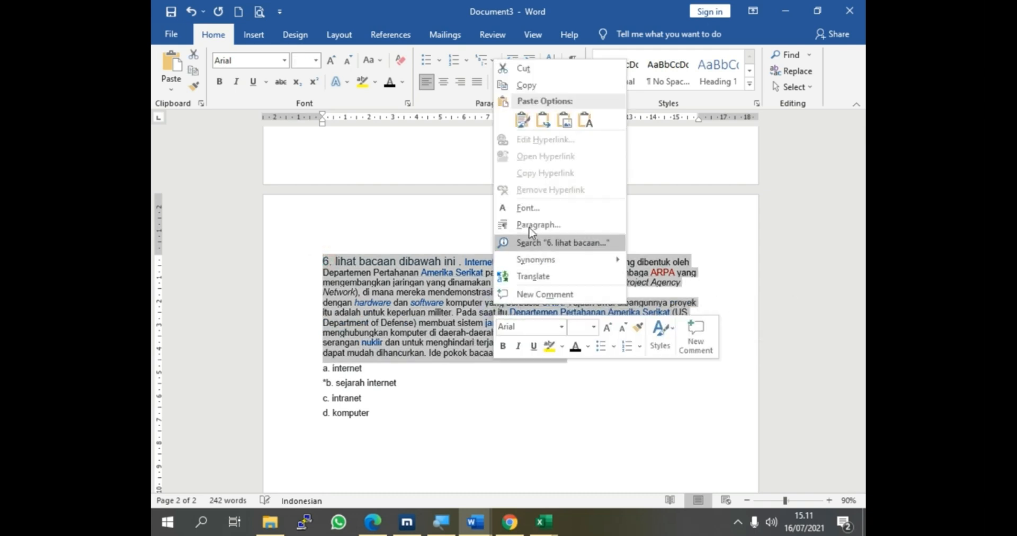
click(527, 86)
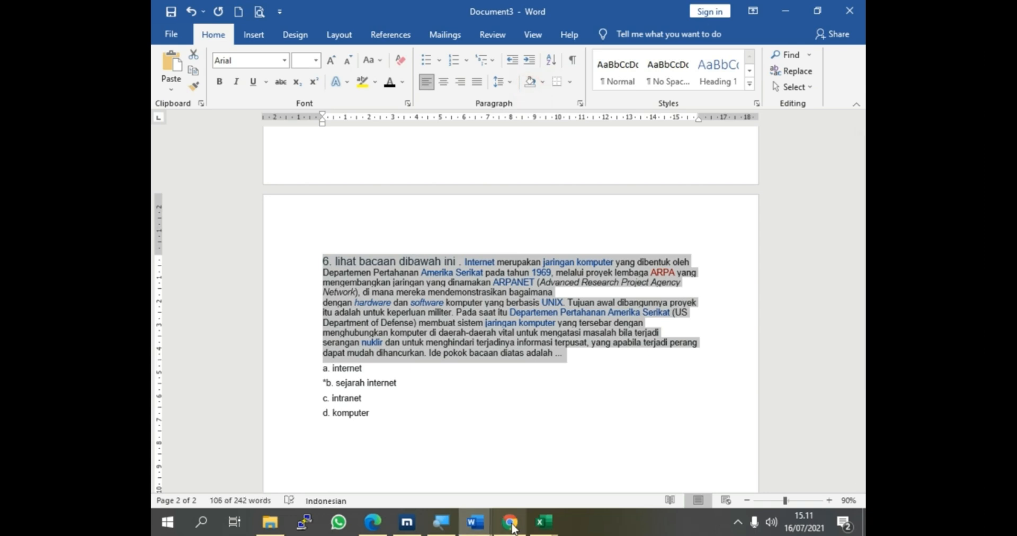
- Switch to the generator page in Chrome and replace question 6's entire text, answers included, with the copied single-paragraph passage
click(509, 523)
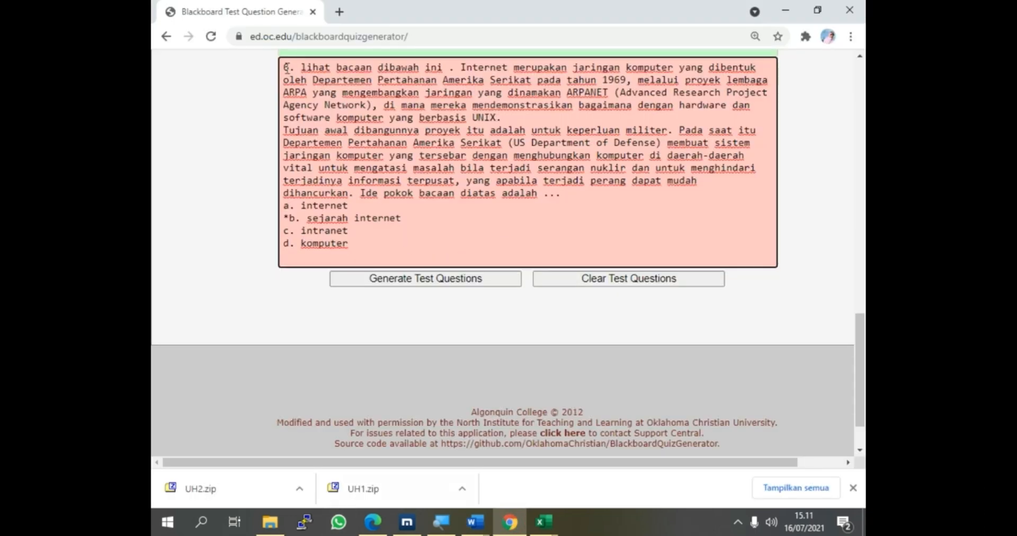
drag(286, 67, 417, 243)
right_click(358, 148)
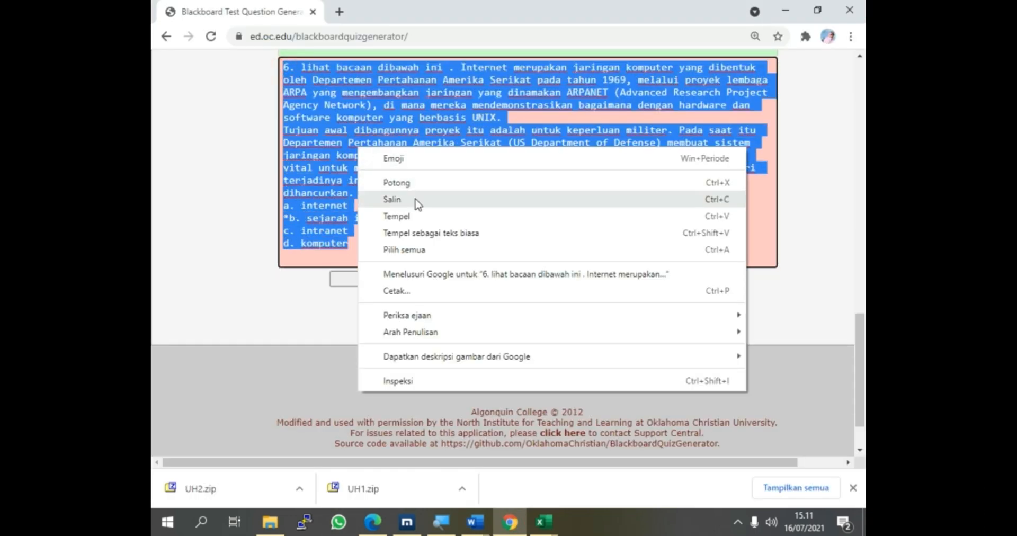
click(415, 216)
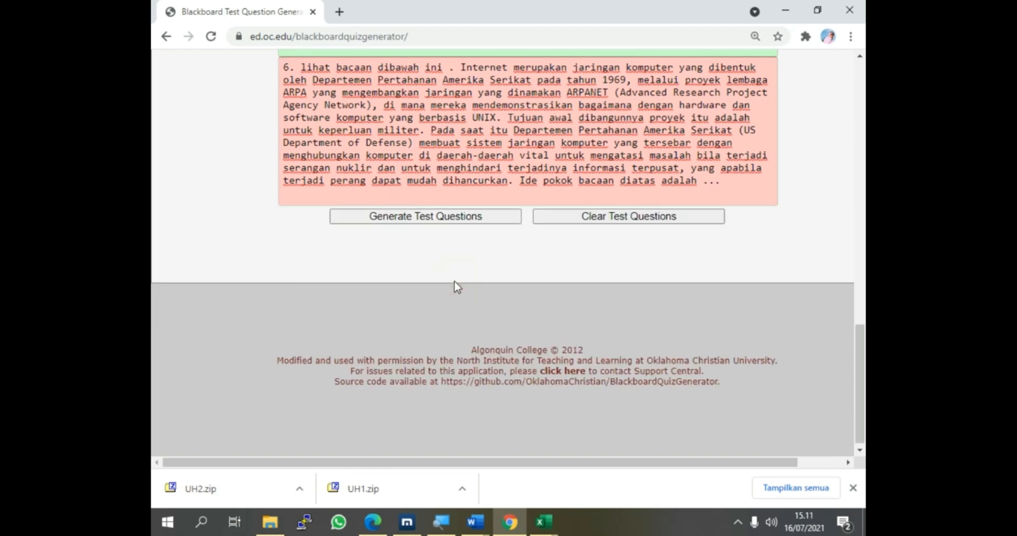
- Generate the test questions again and download the result as a question pool
click(432, 217)
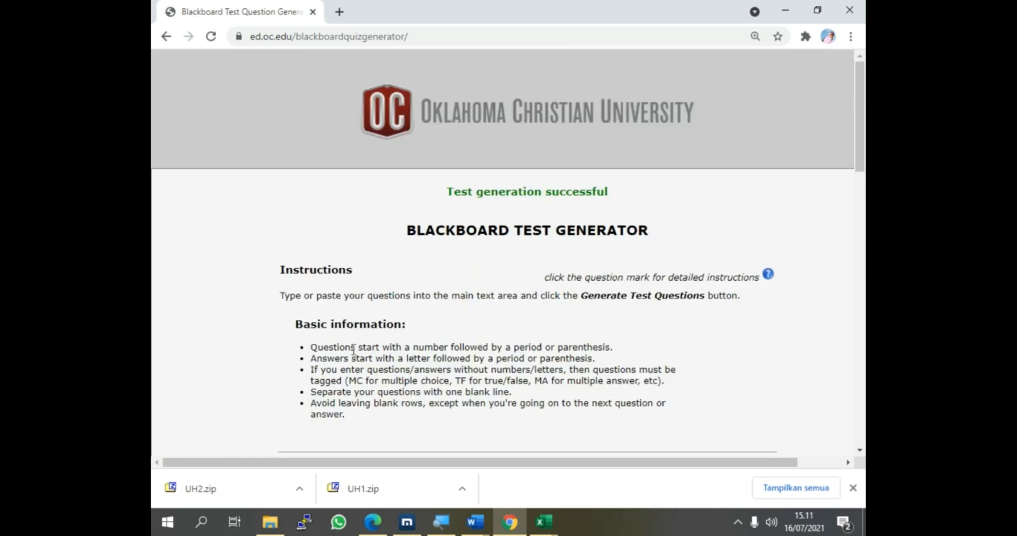
drag(453, 190, 610, 190)
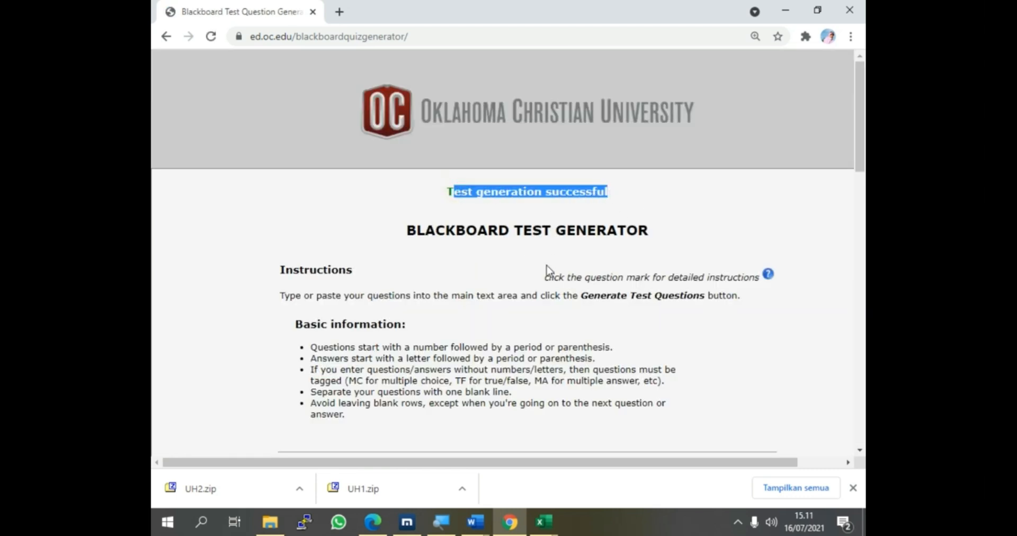
scroll(548, 270, down, 20)
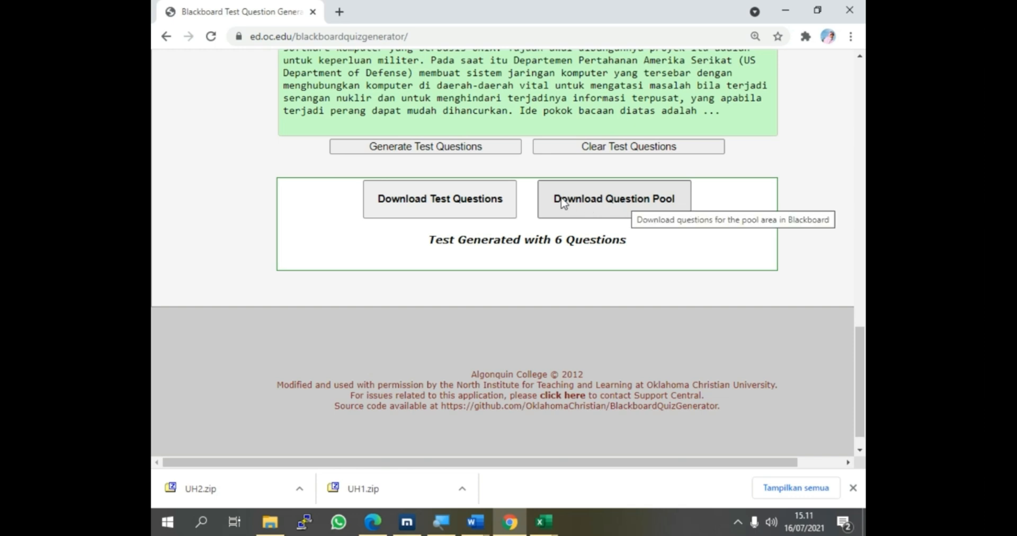
click(636, 207)
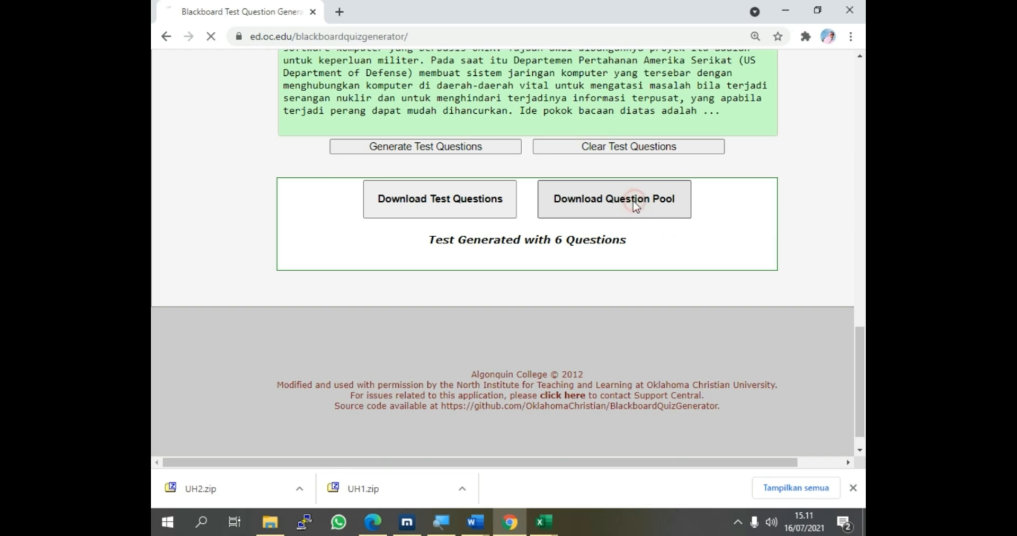
- Switch to File Explorer and check the Downloads folder for the UH3 zip archive
click(270, 525)
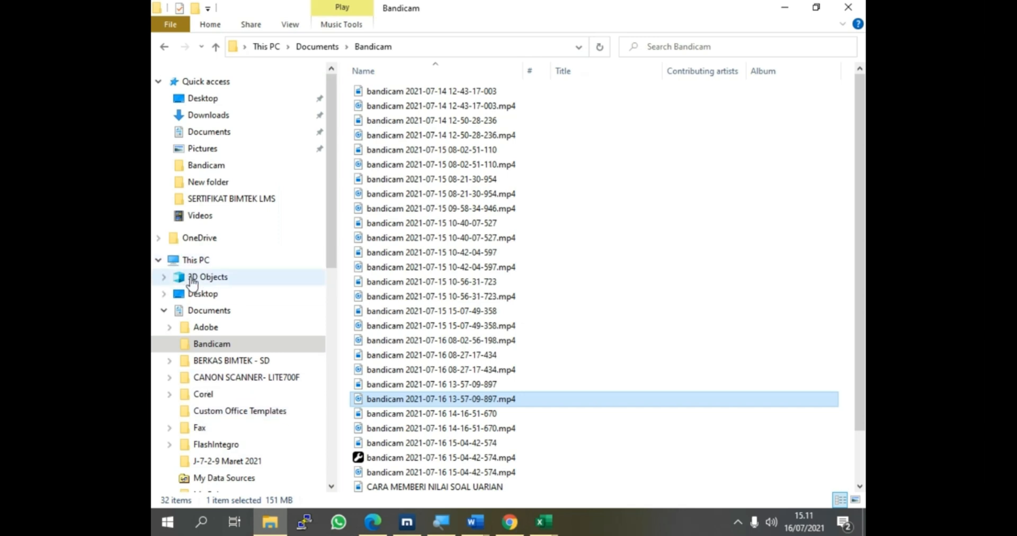
click(207, 114)
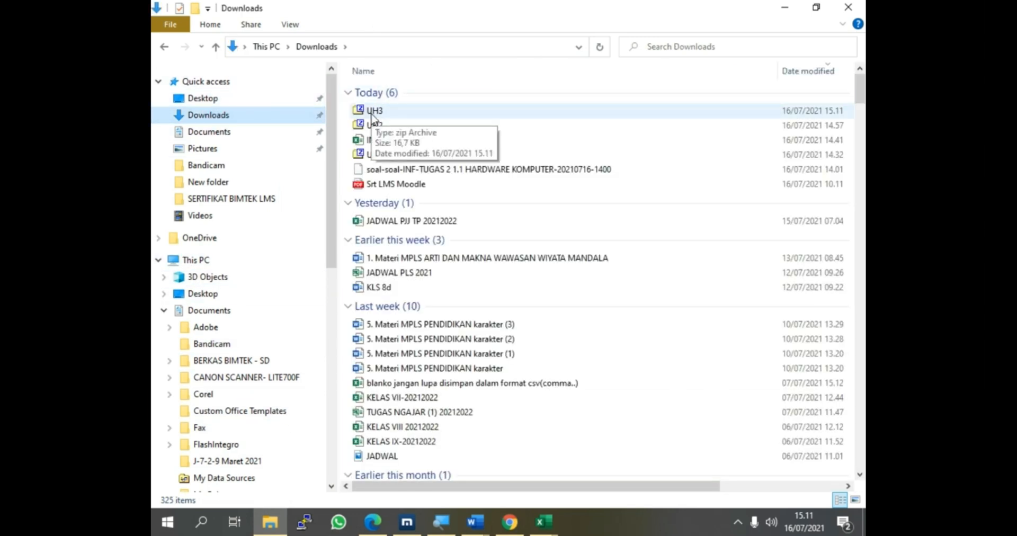
ctrl+scroll(369, 116, up, 2)
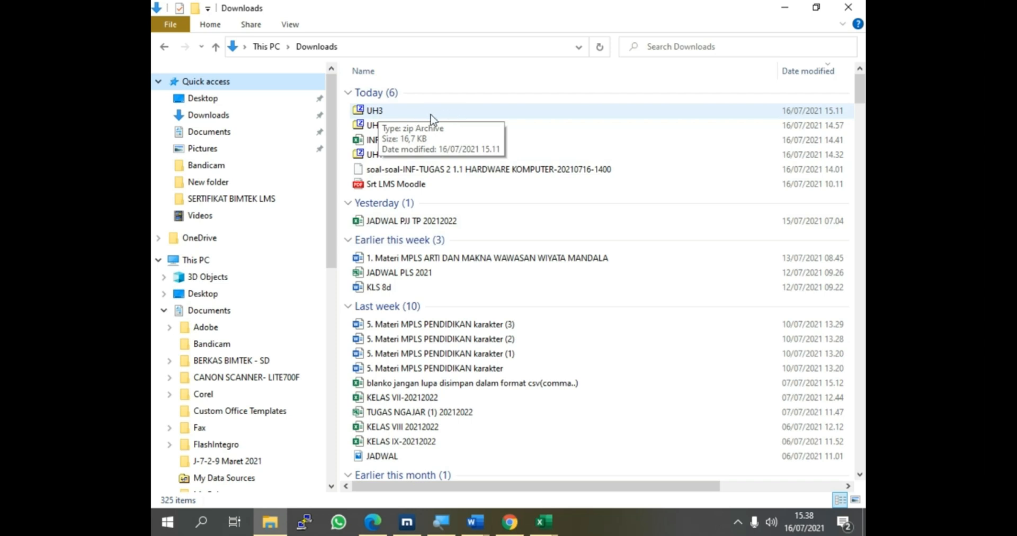
- Return to the generator page in Chrome and review the questions, focusing on question 3's "lihat gambar dibawah ini!" wording
click(510, 525)
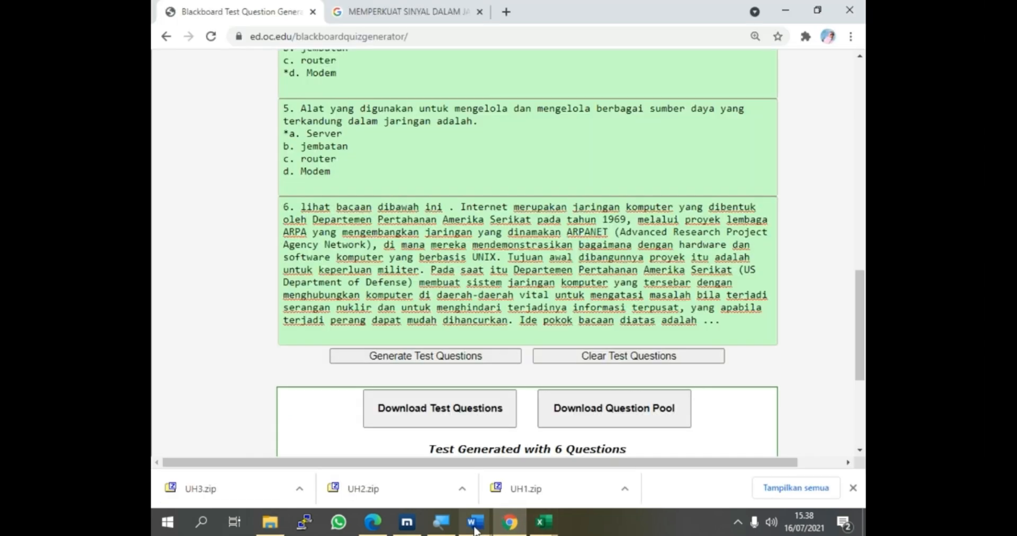
scroll(471, 235, up, 3)
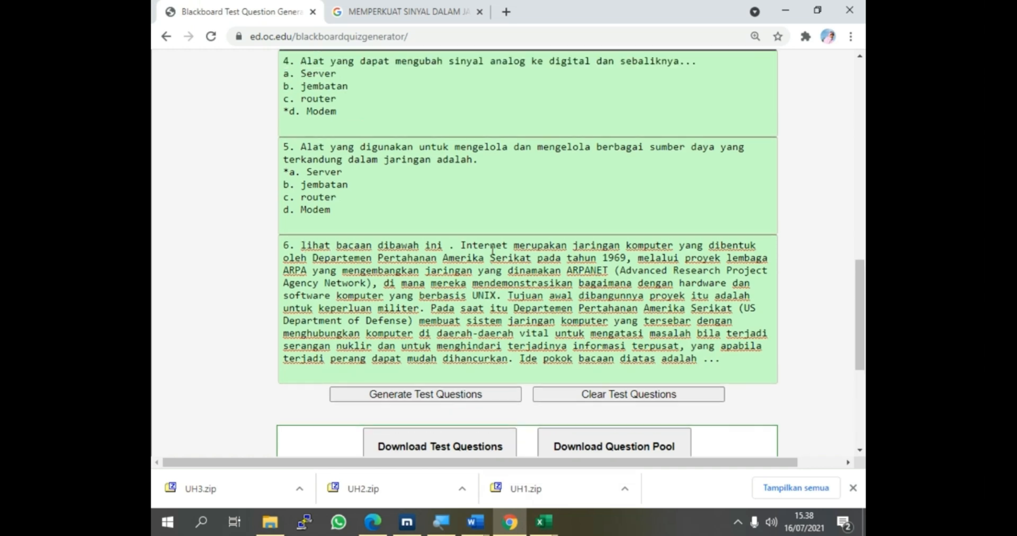
scroll(295, 356, down, 1)
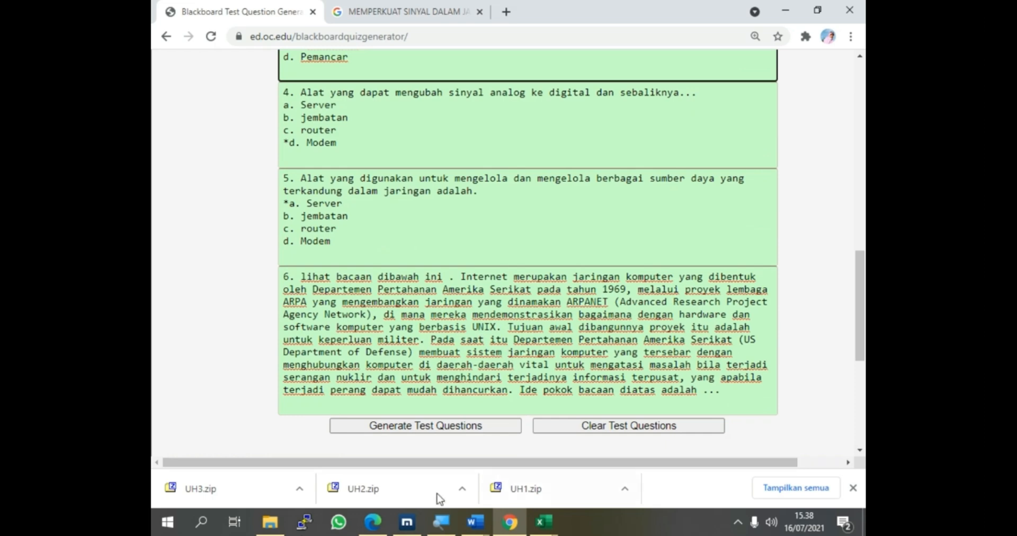
click(270, 522)
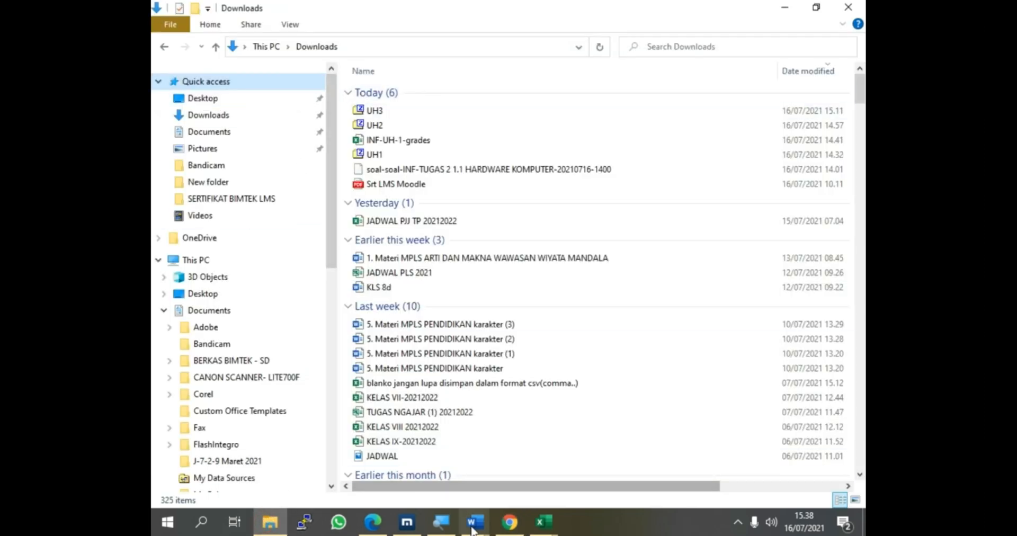
click(506, 528)
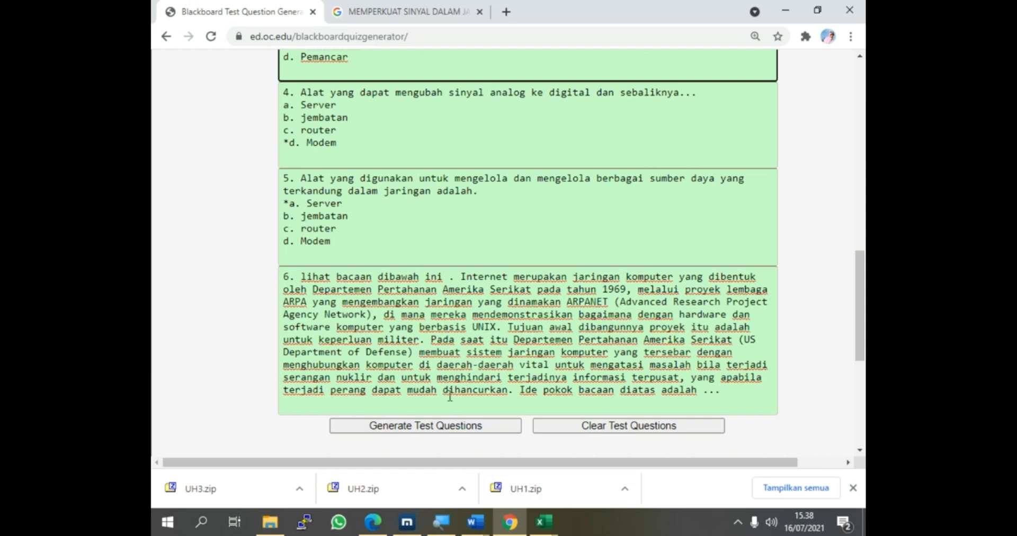
scroll(443, 370, up, 5)
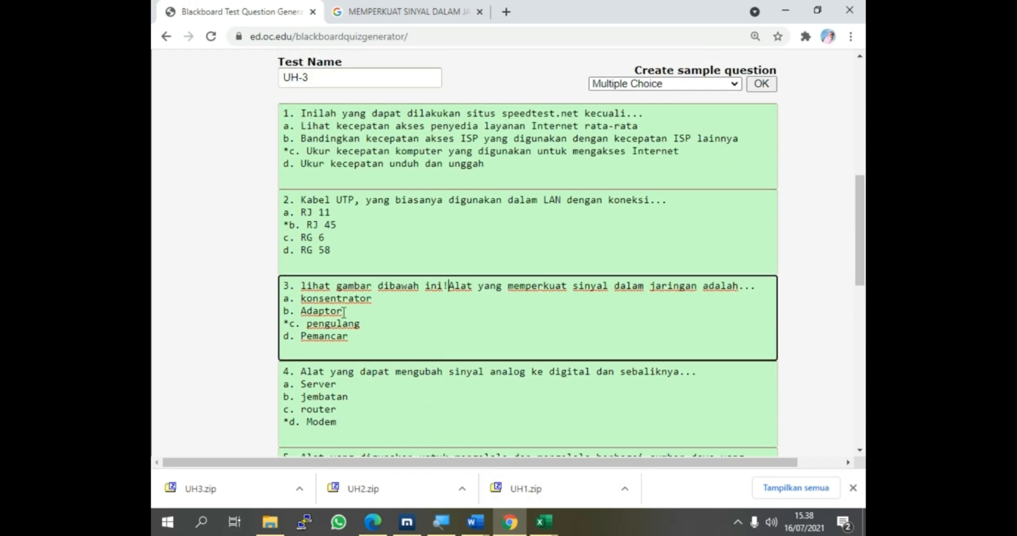
drag(302, 286, 450, 286)
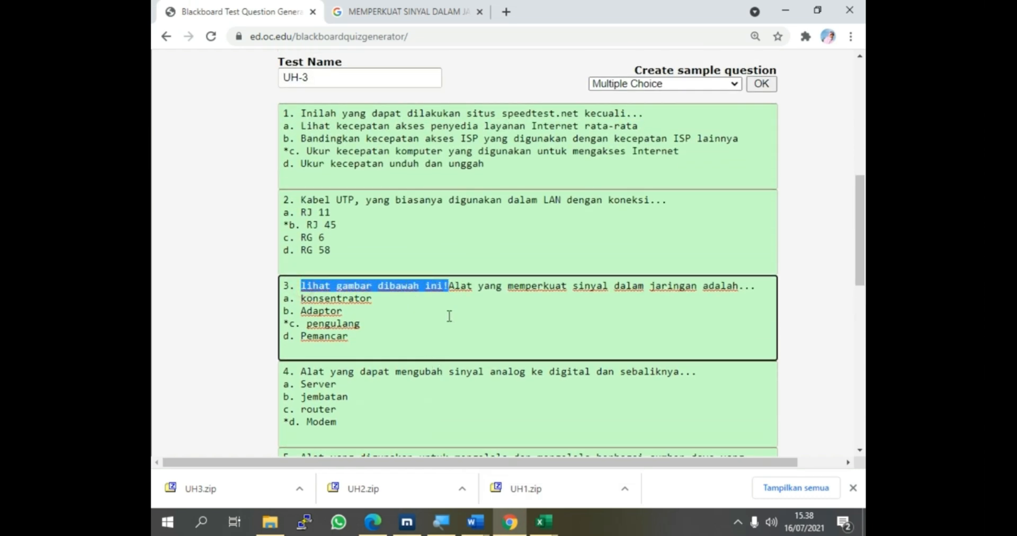
click(450, 297)
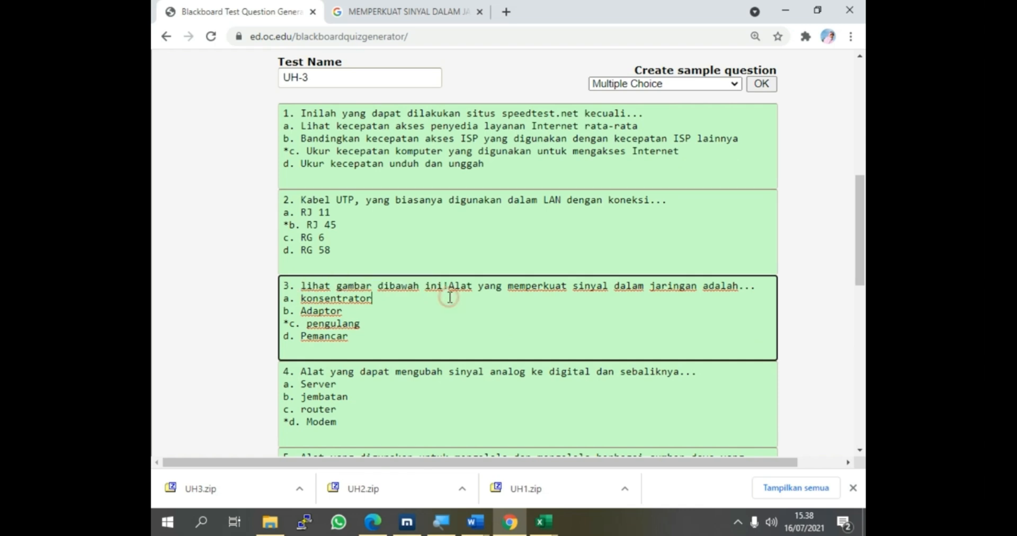
scroll(445, 306, down, 3)
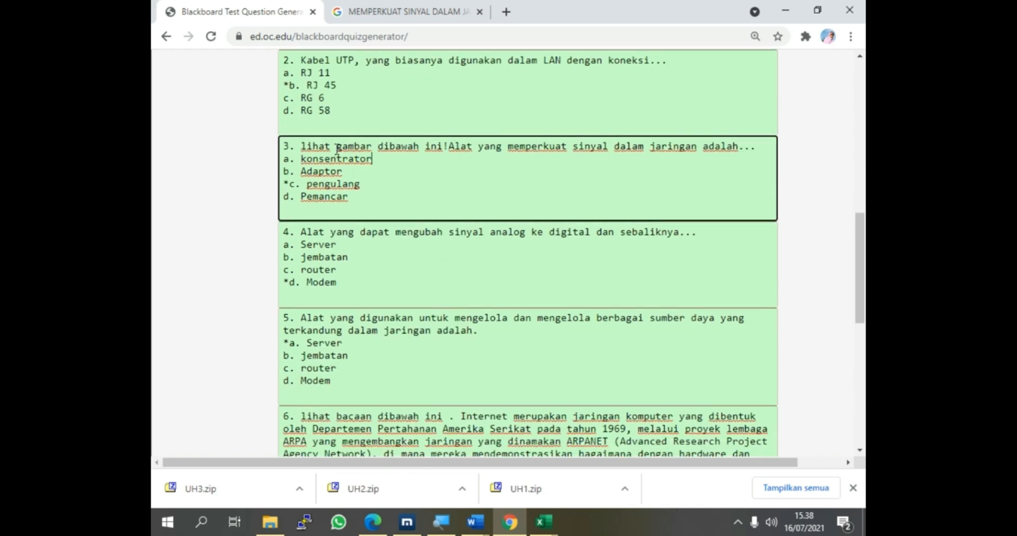
drag(300, 146, 462, 146)
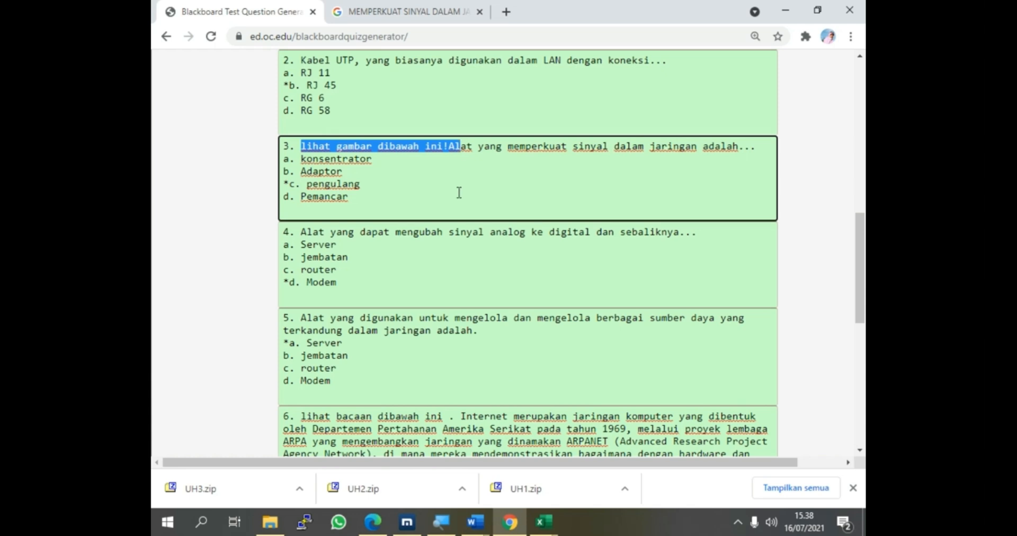
scroll(482, 207, up, 3)
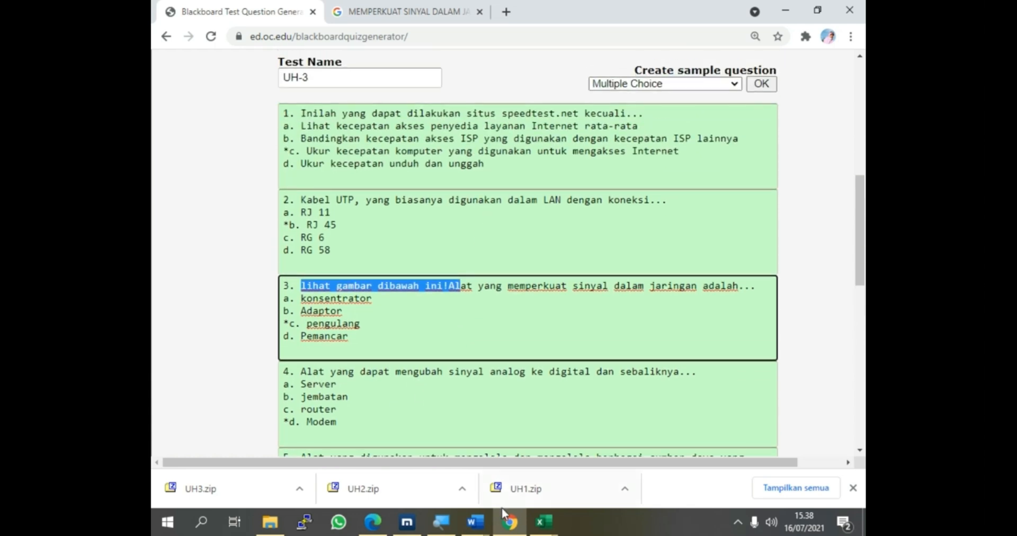
- Switch to Document3 in Word and place the insertion point before "Alat yang memperkuat sinyal" in question 3
mouse_move(476, 522)
click(605, 456)
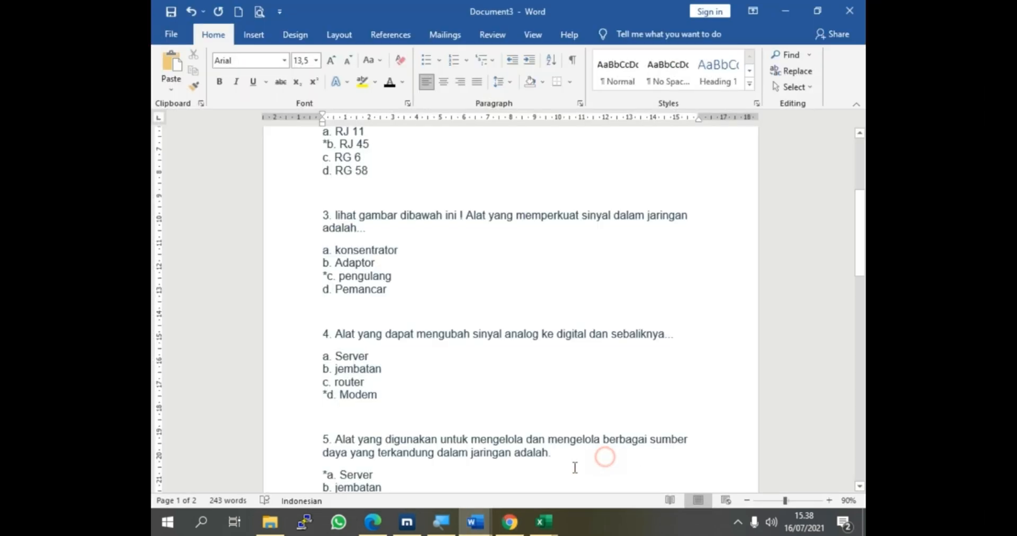
click(468, 214)
- Switch to the "MEMPERKUAT SINYAL DALAM JARINGAN" image results in Chrome and copy the enlarged JalanTikus signal booster picture
click(510, 522)
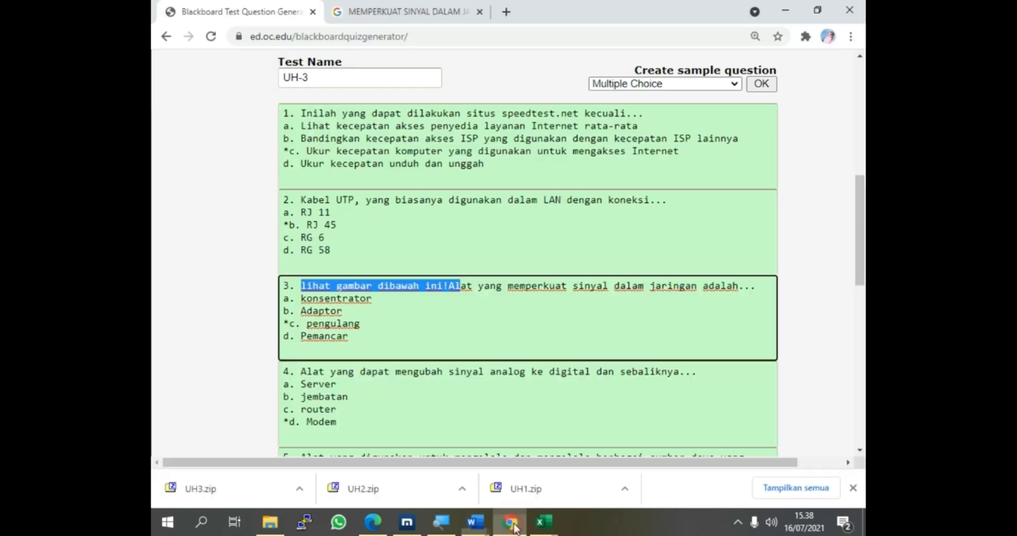
click(395, 11)
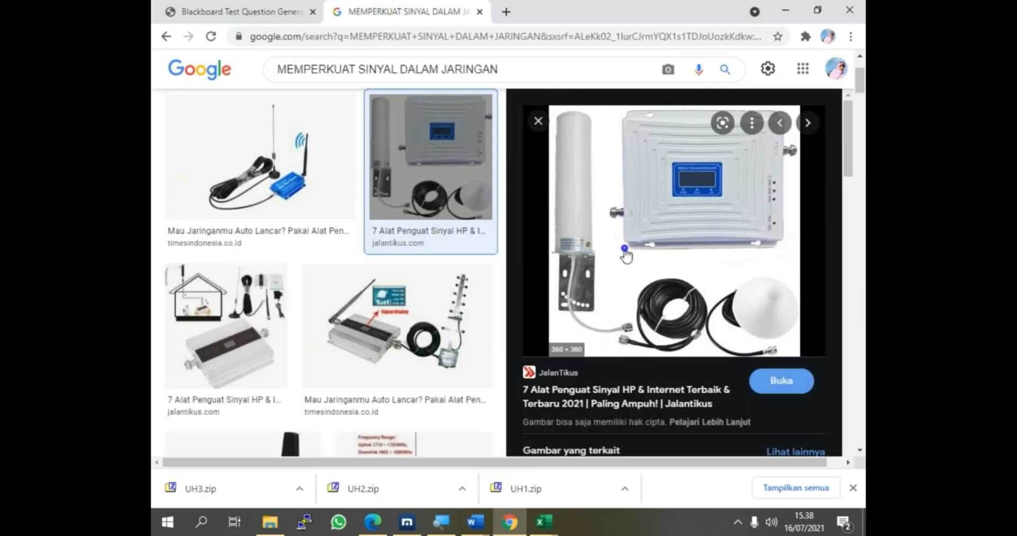
right_click(626, 248)
click(662, 414)
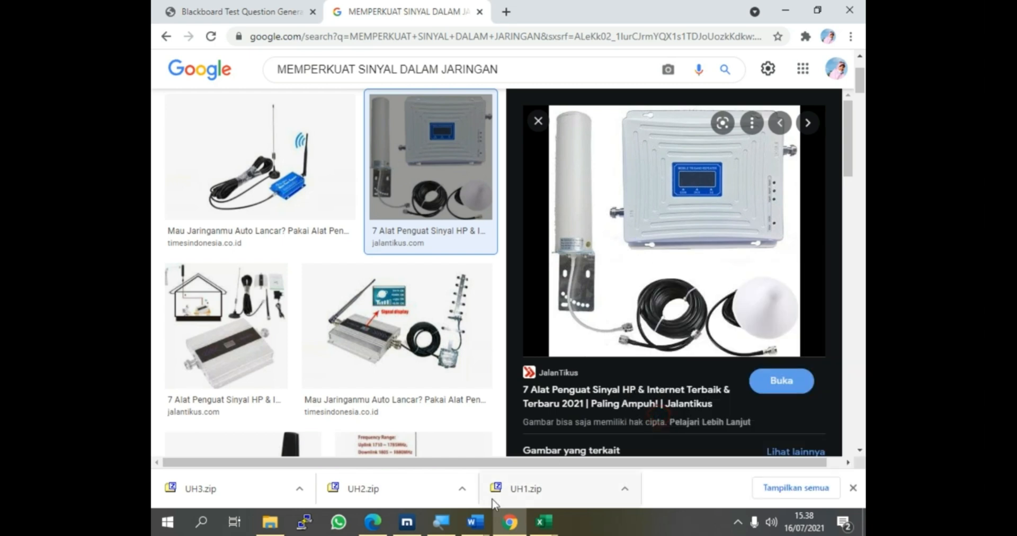
- Switch to Document3 in Word, paste the copied picture before "Alat yang memperkuat sinyal" in question 3 allowing field updates, and shrink it to a thumbnail
mouse_move(477, 527)
click(610, 456)
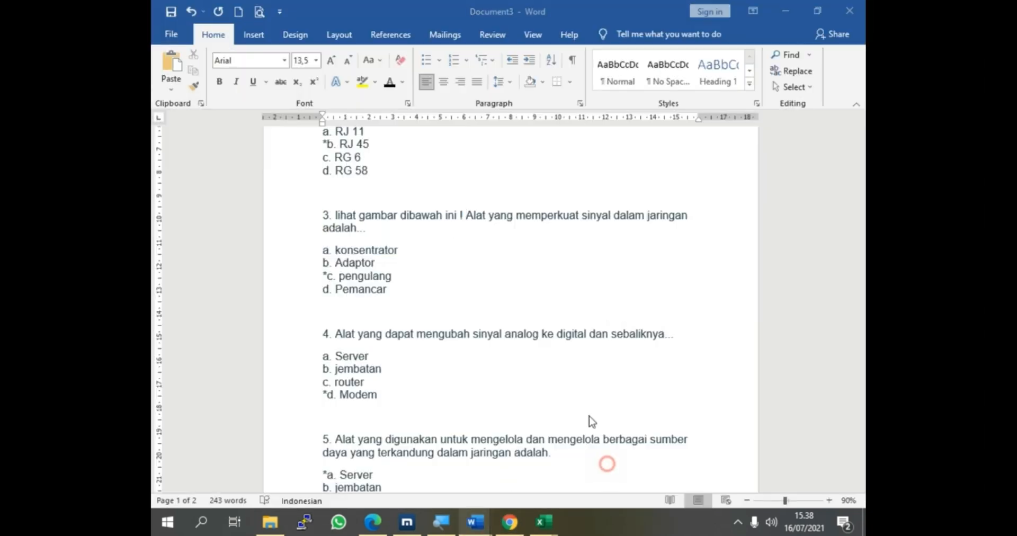
right_click(468, 214)
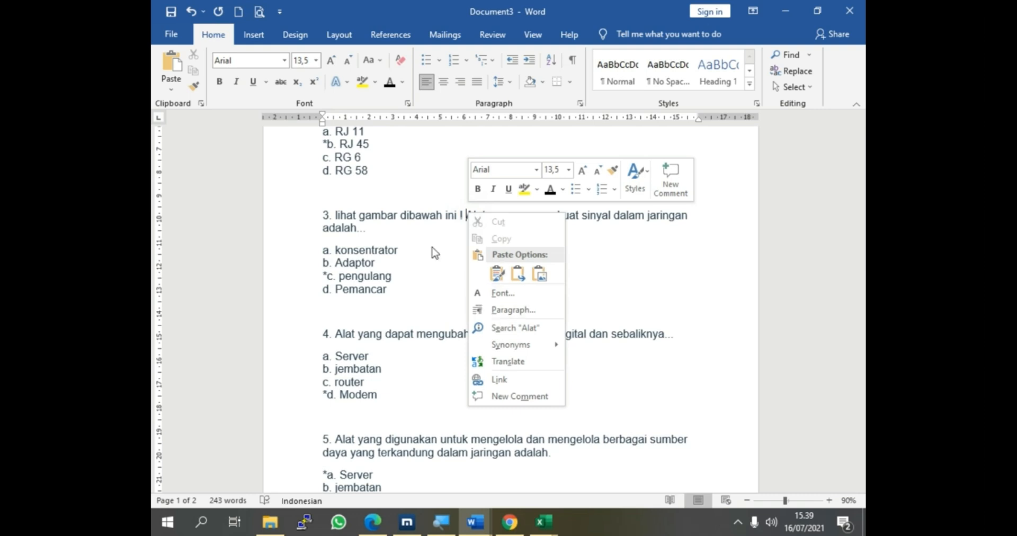
click(168, 62)
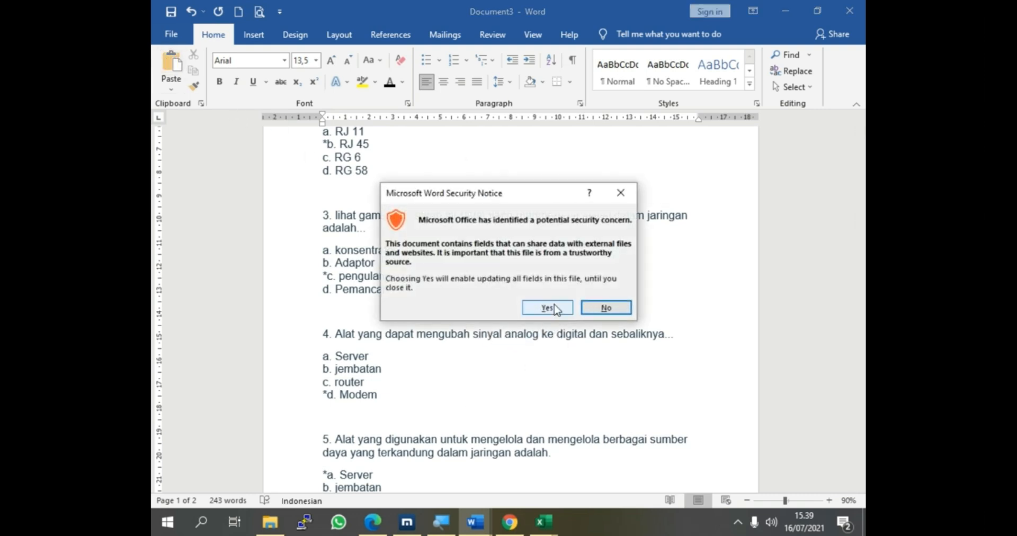
click(546, 306)
click(555, 303)
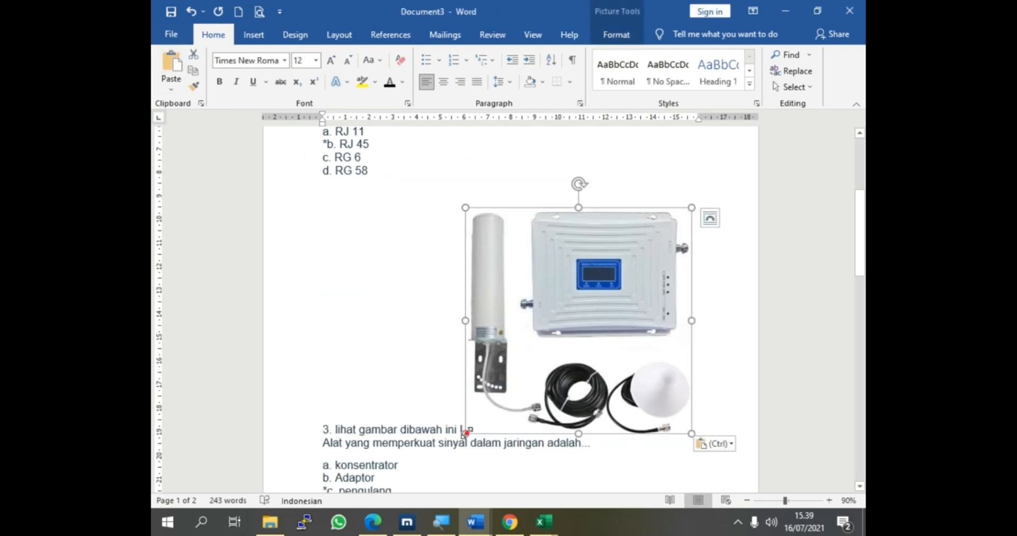
drag(465, 434, 631, 244)
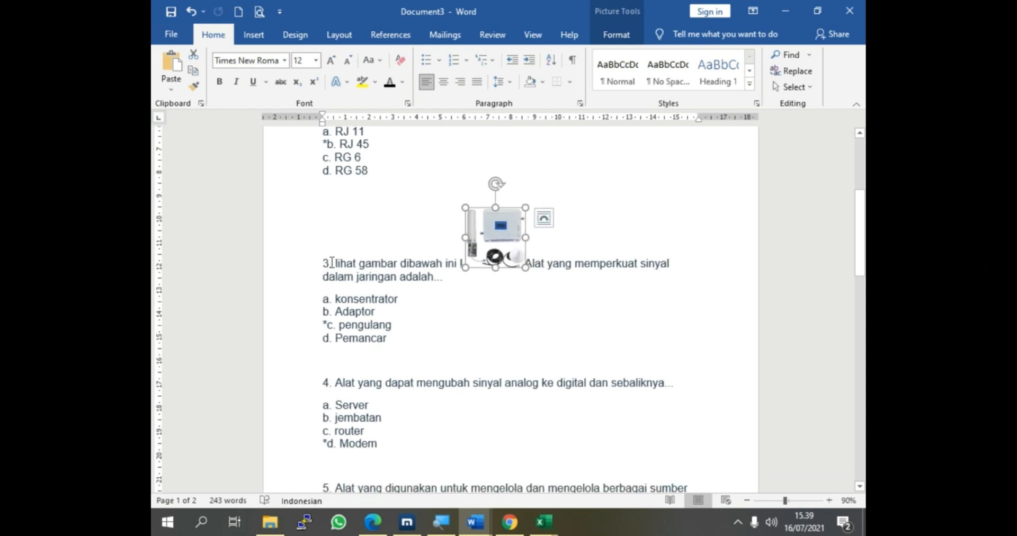
- Highlight question 3 together with its picture and answer options to review the complete question
drag(336, 259, 478, 277)
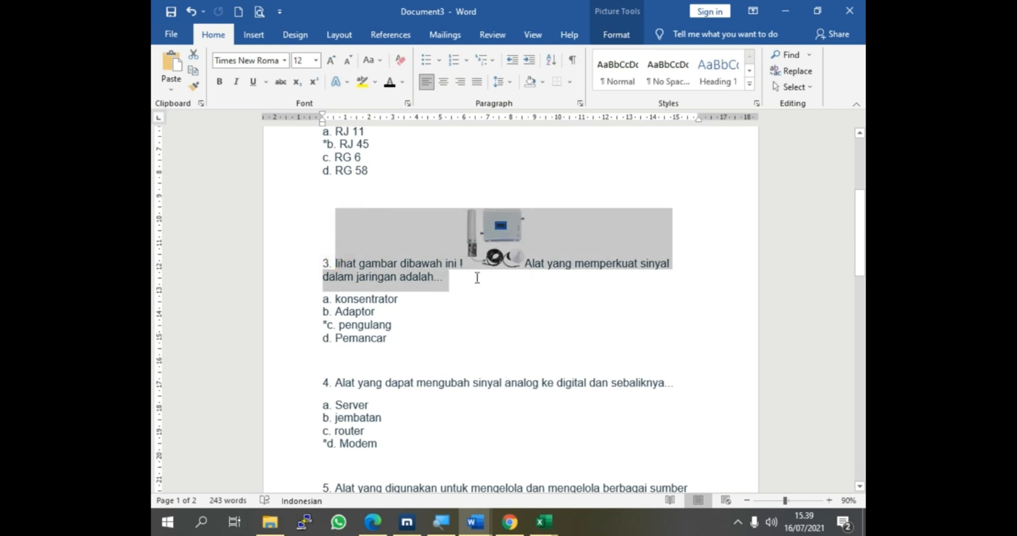
click(380, 281)
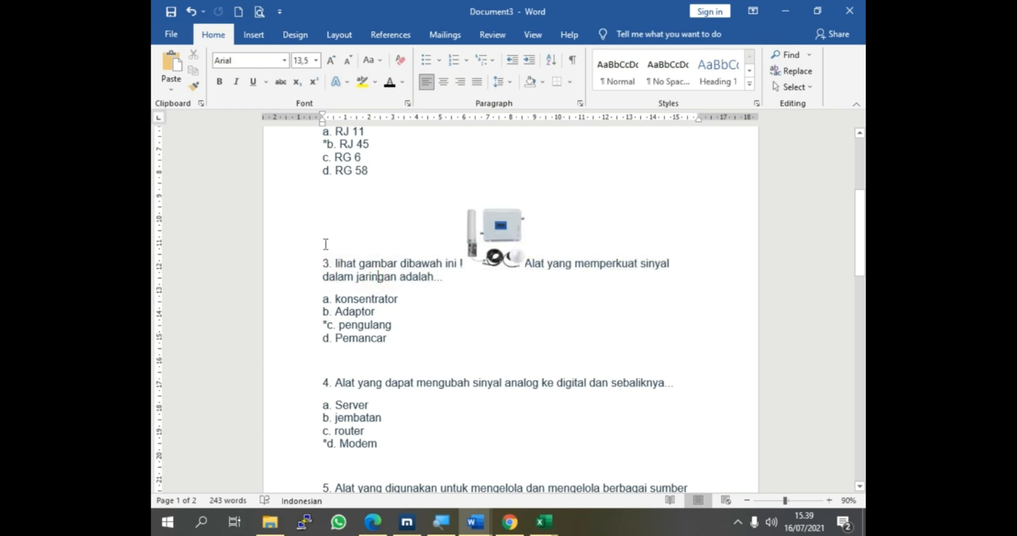
drag(318, 263, 488, 347)
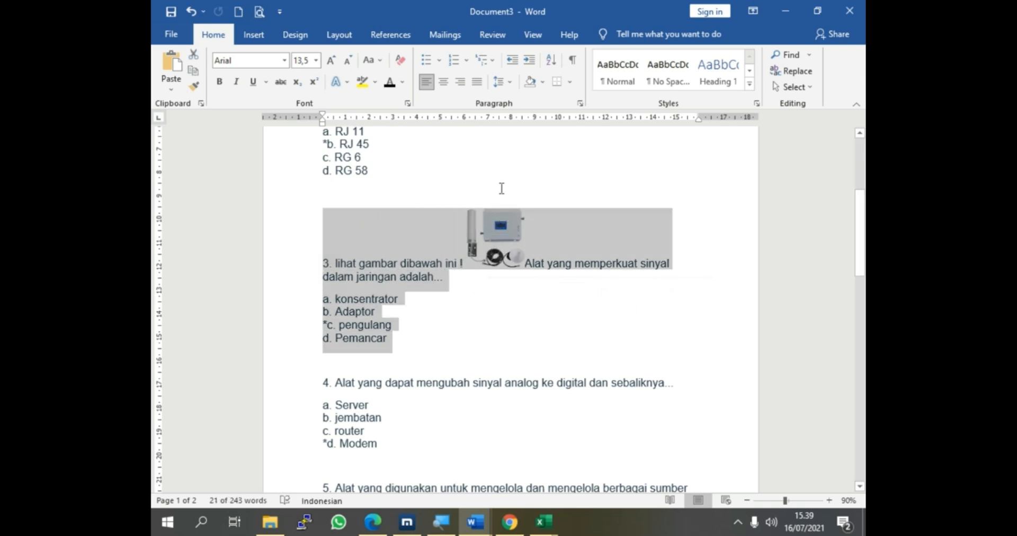
click(497, 189)
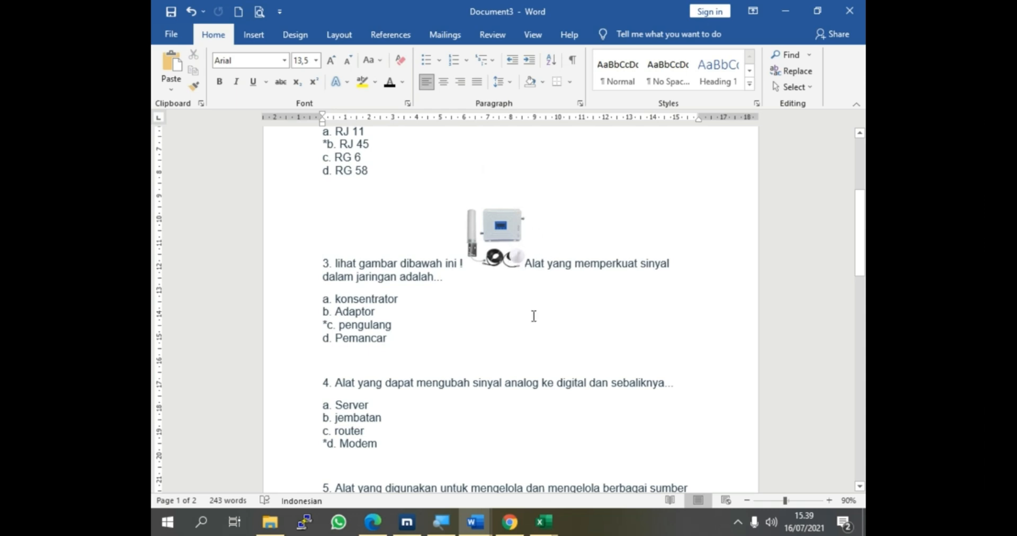
- Copy question 6 from Document3, including the whole reading passage and its four answer options
scroll(455, 290, down, 3)
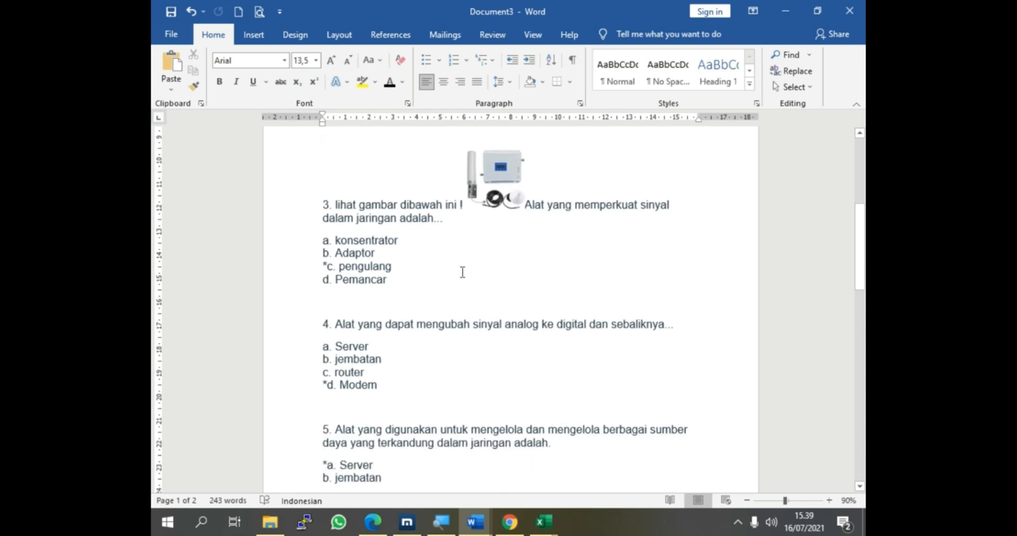
scroll(359, 182, up, 3)
scroll(450, 333, down, 15)
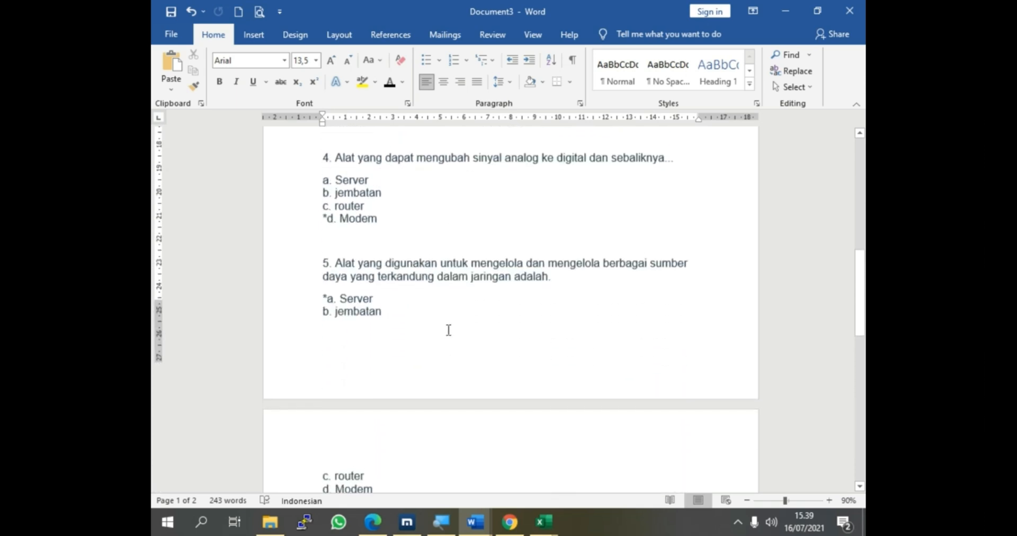
scroll(448, 423, down, 7)
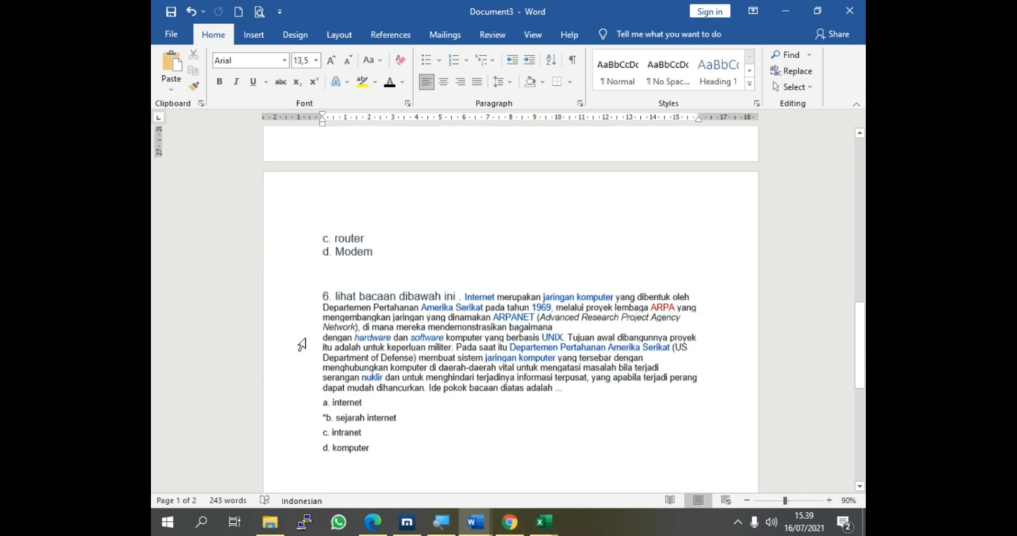
drag(321, 289, 370, 444)
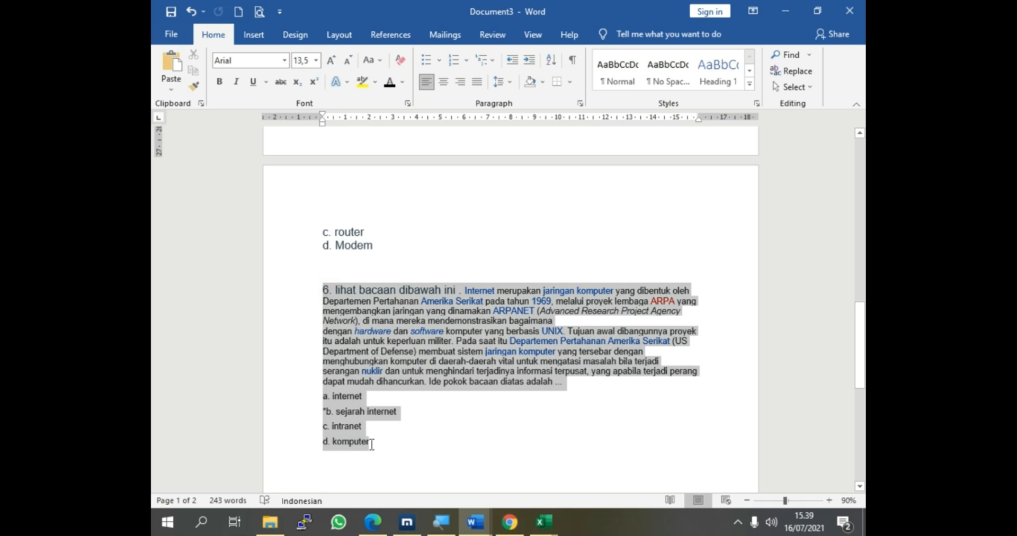
right_click(345, 339)
click(375, 118)
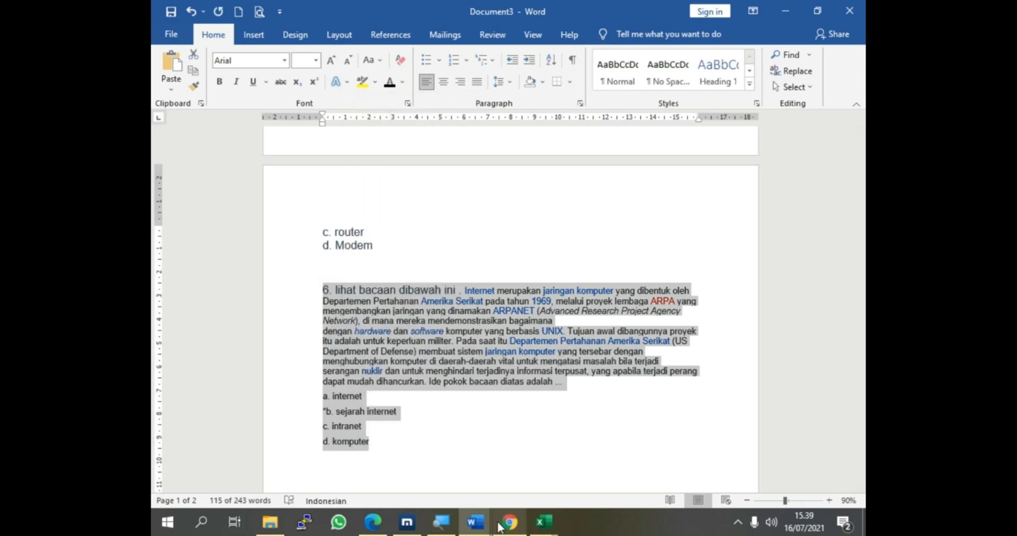
- Switch to the generator page in Chrome and replace the text of question 6 with the copied passage and answer options
click(510, 523)
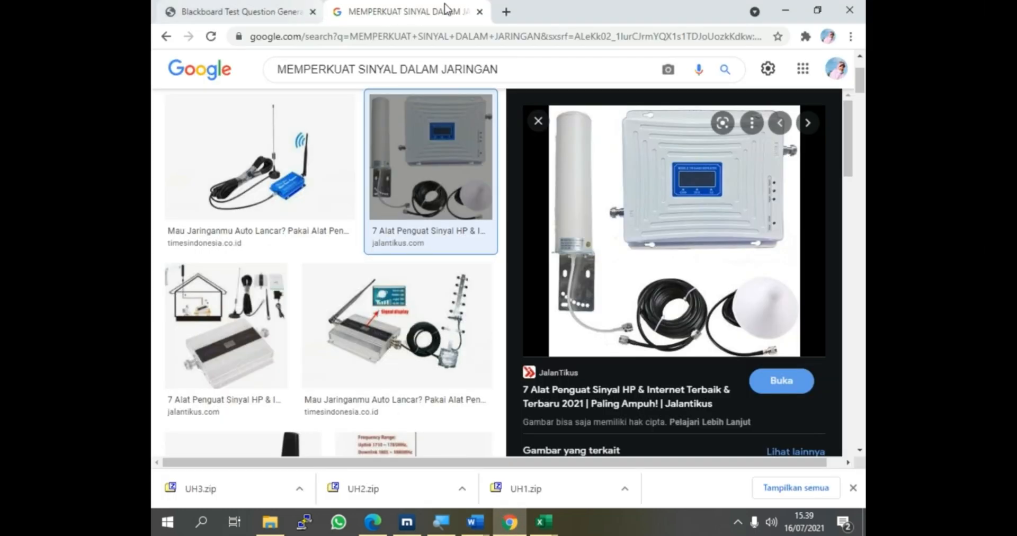
click(286, 11)
scroll(351, 339, down, 6)
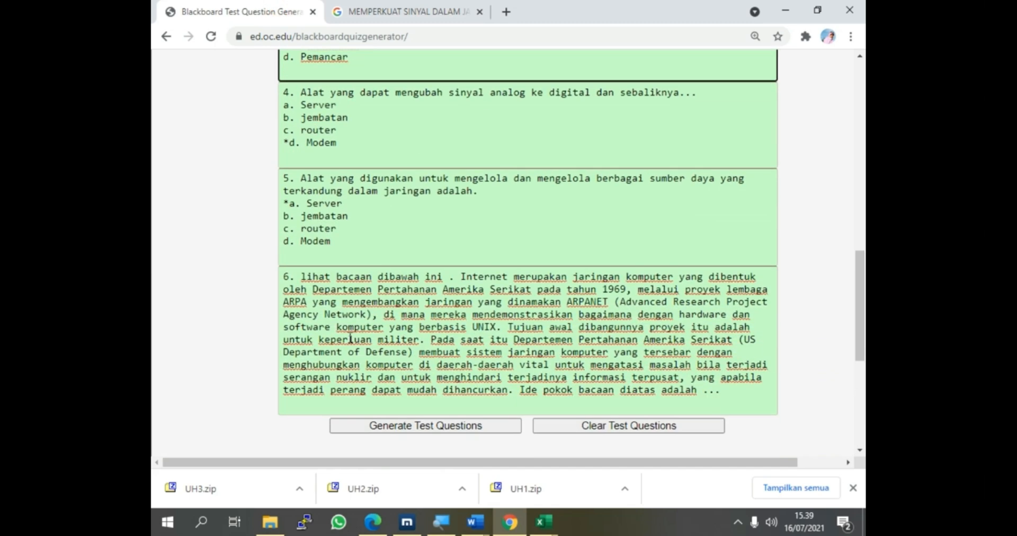
drag(286, 277, 736, 397)
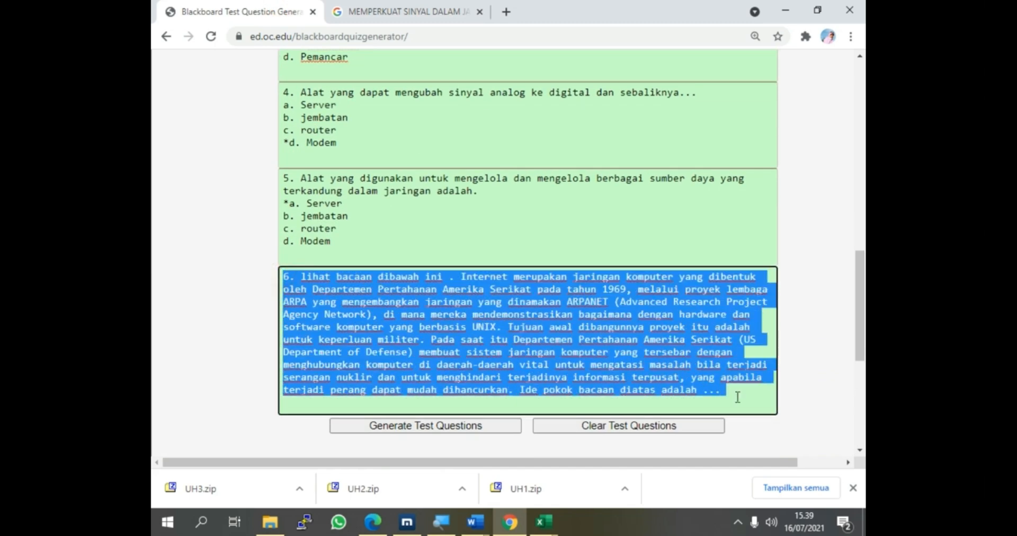
key(ctrl+plus)
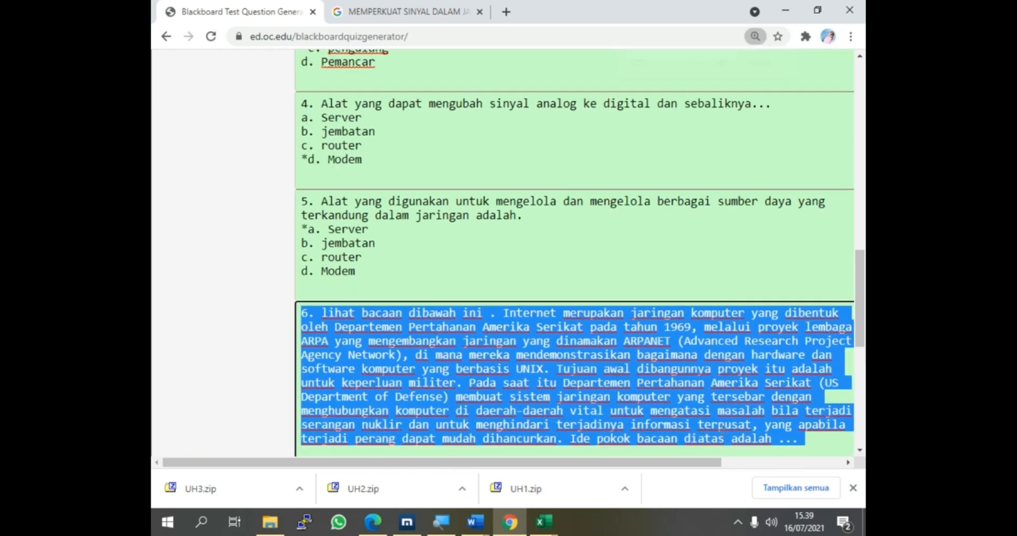
drag(704, 464, 728, 465)
scroll(477, 328, down, 1)
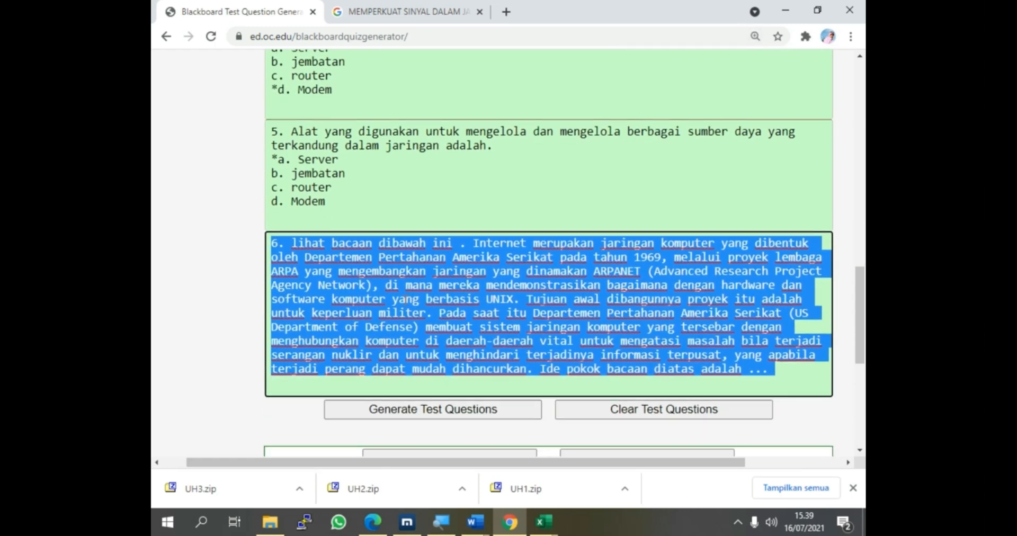
right_click(403, 300)
click(434, 120)
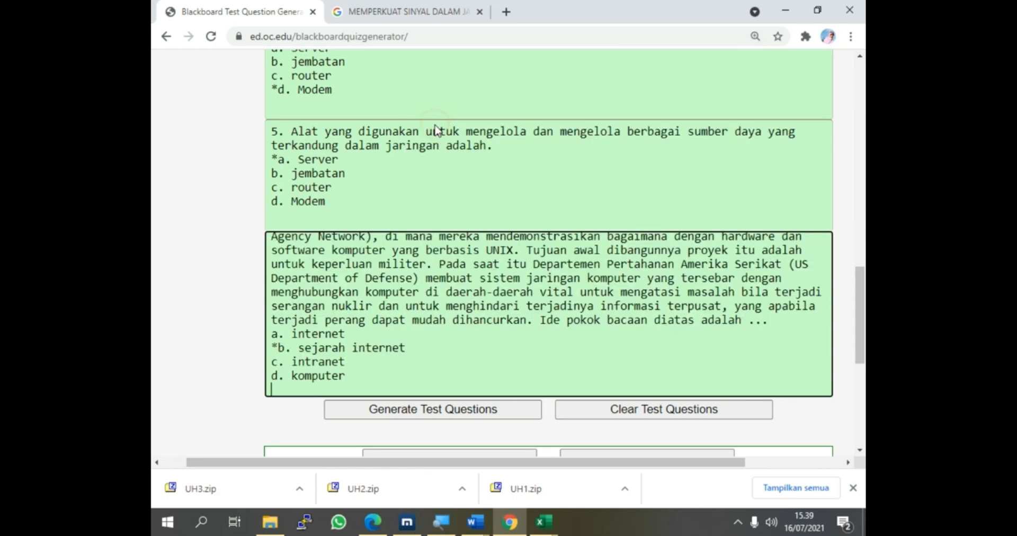
- Check question 3's wording in the generator, then switch to Document3 in Word and copy question 3 with its picture and answer options
scroll(338, 344, up, 6)
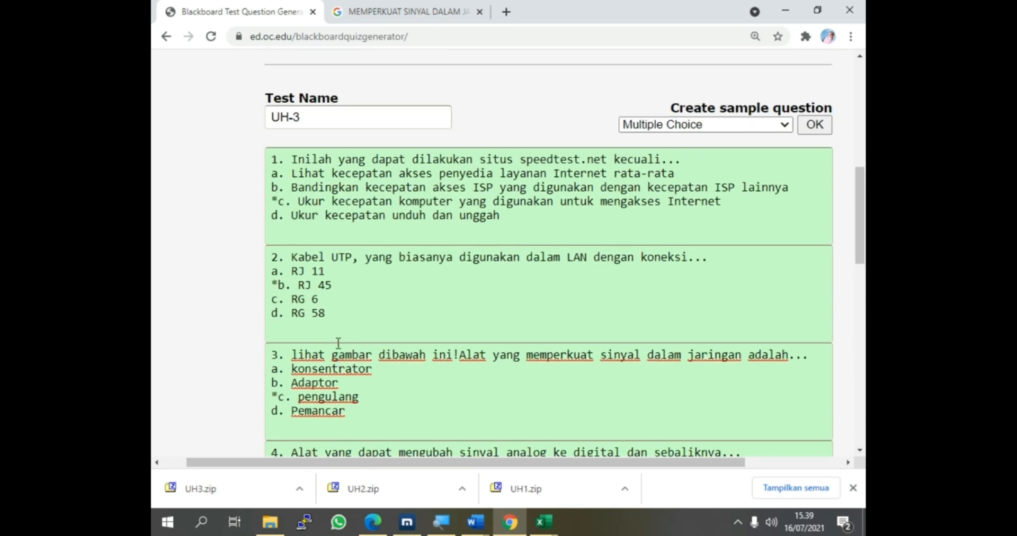
scroll(339, 350, down, 1)
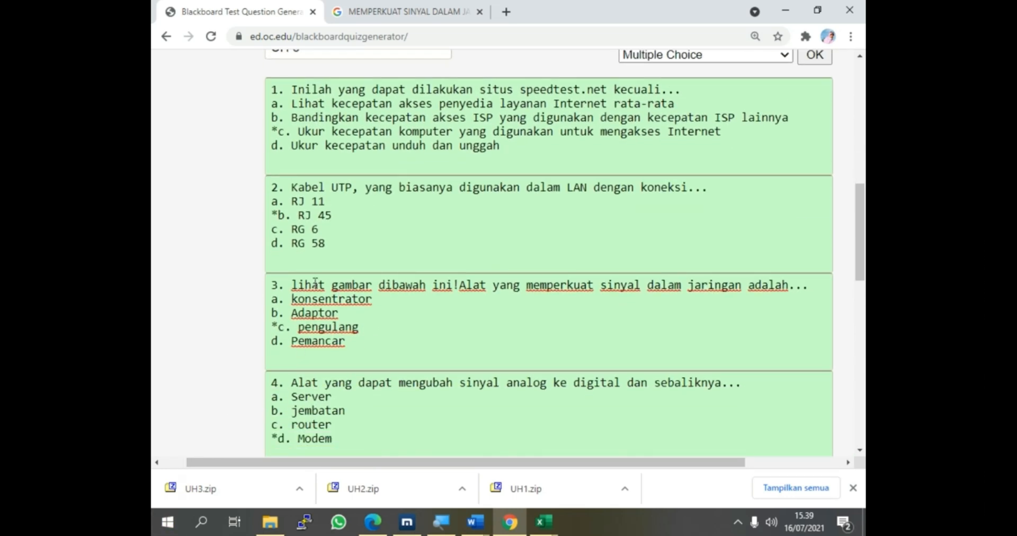
drag(269, 286, 465, 288)
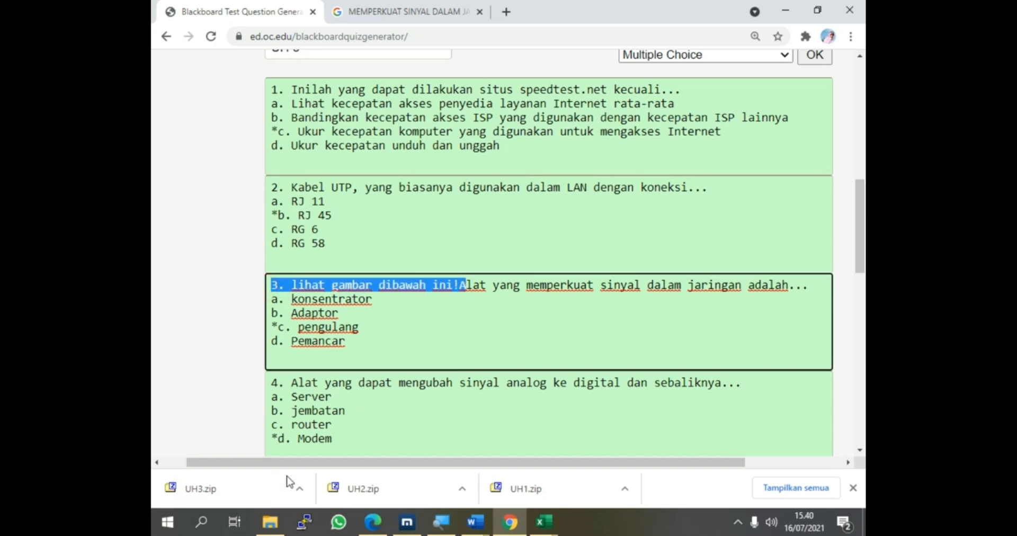
click(476, 523)
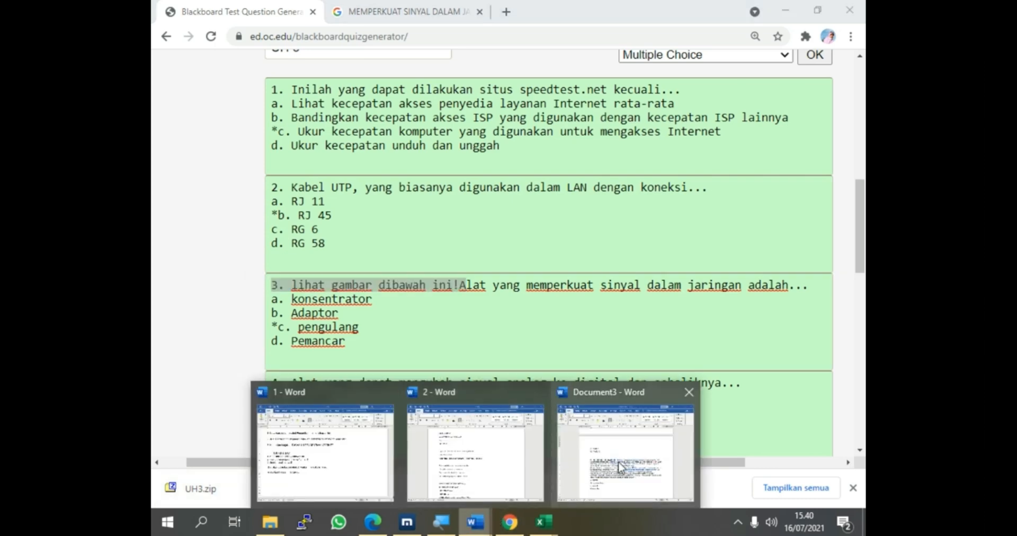
click(619, 462)
scroll(411, 252, up, 15)
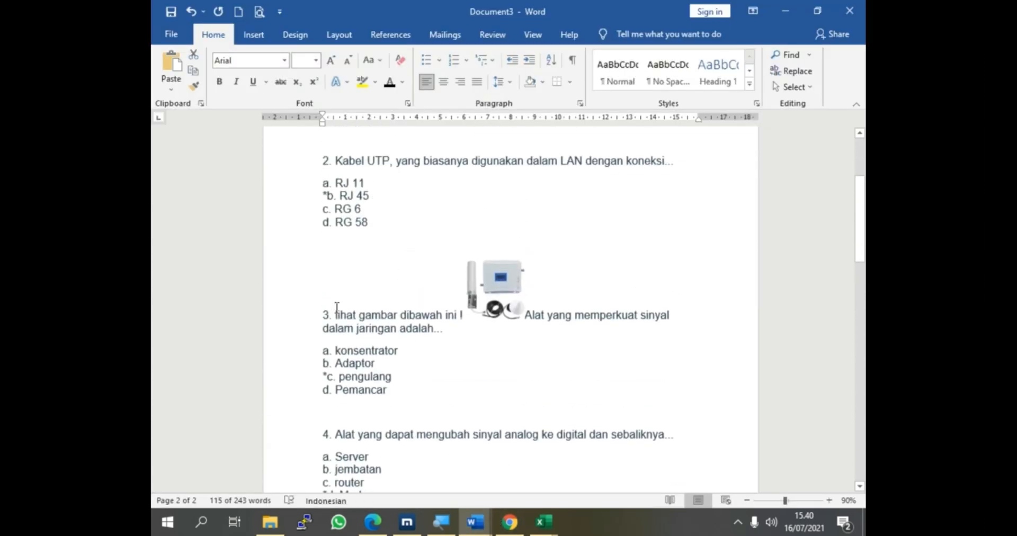
drag(321, 319, 411, 410)
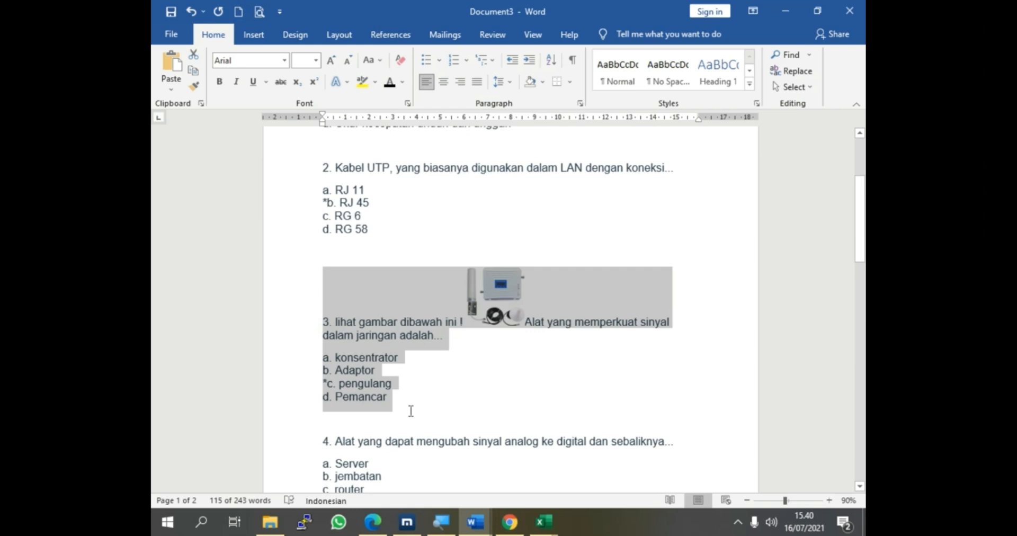
right_click(369, 339)
click(401, 167)
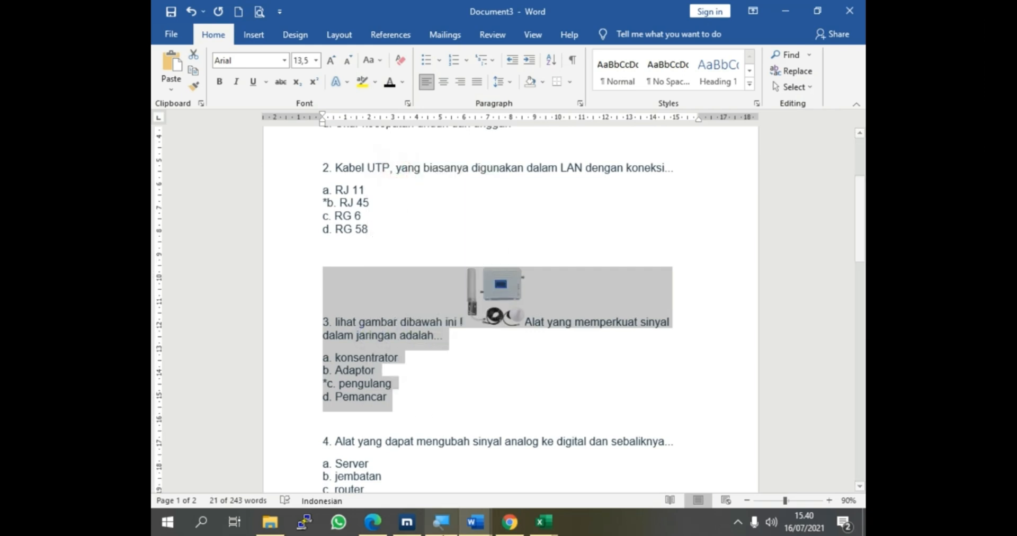
- Return to the generator page in Chrome and replace all of question 3's text with the copied version
click(480, 526)
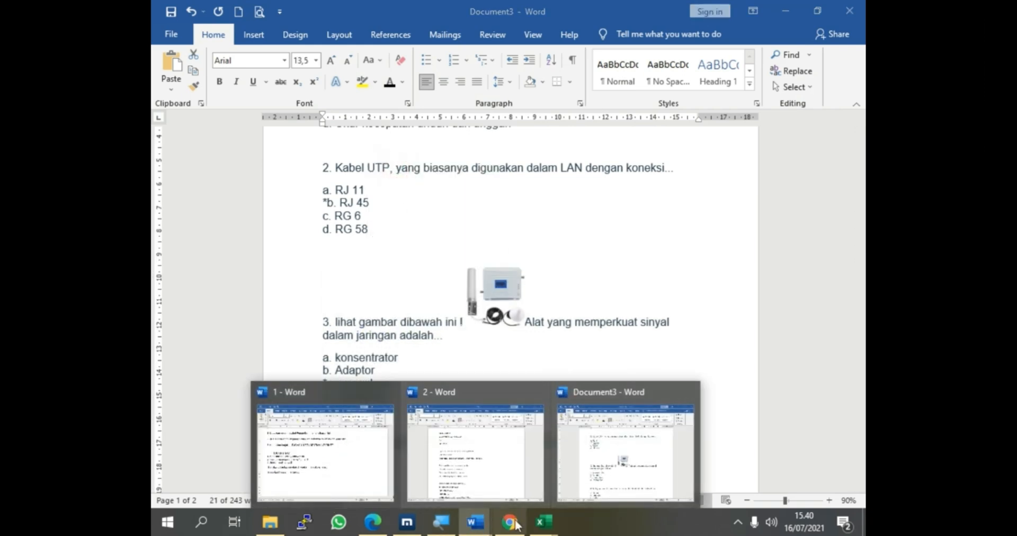
click(510, 523)
drag(270, 286, 351, 325)
drag(273, 284, 386, 342)
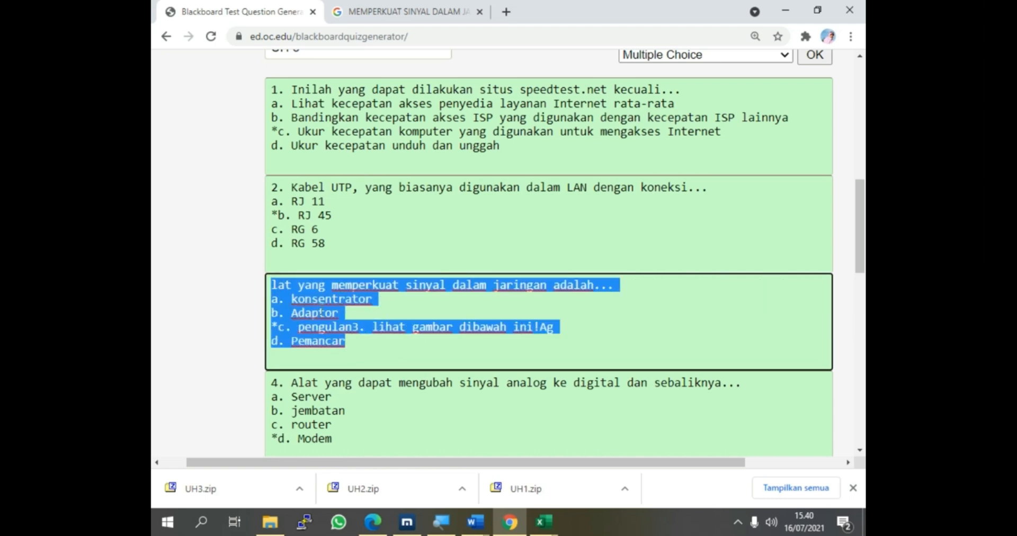
right_click(317, 308)
click(352, 131)
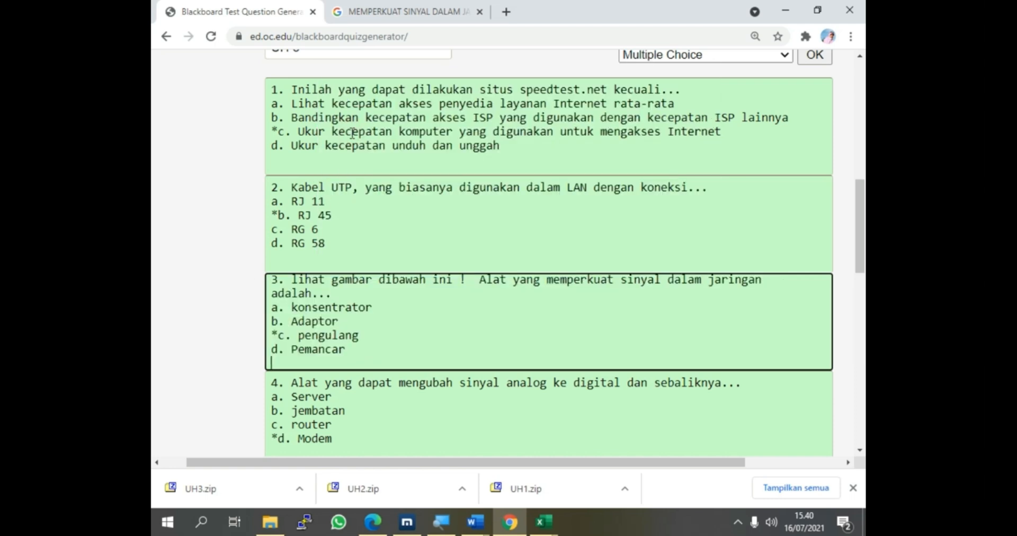
- Remove the extra space before "Alat" in question 3 and generate the test questions again
click(481, 280)
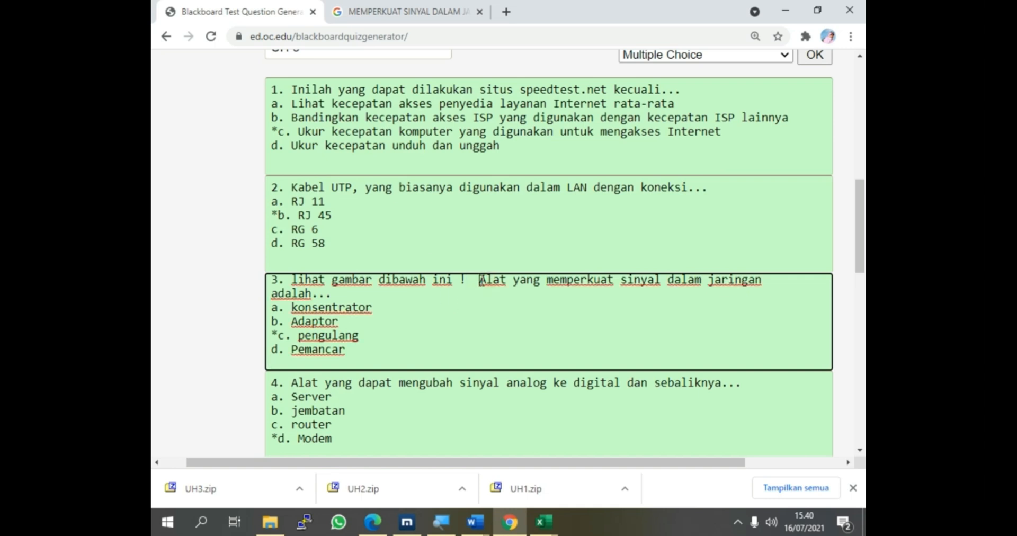
key(BackSpace)
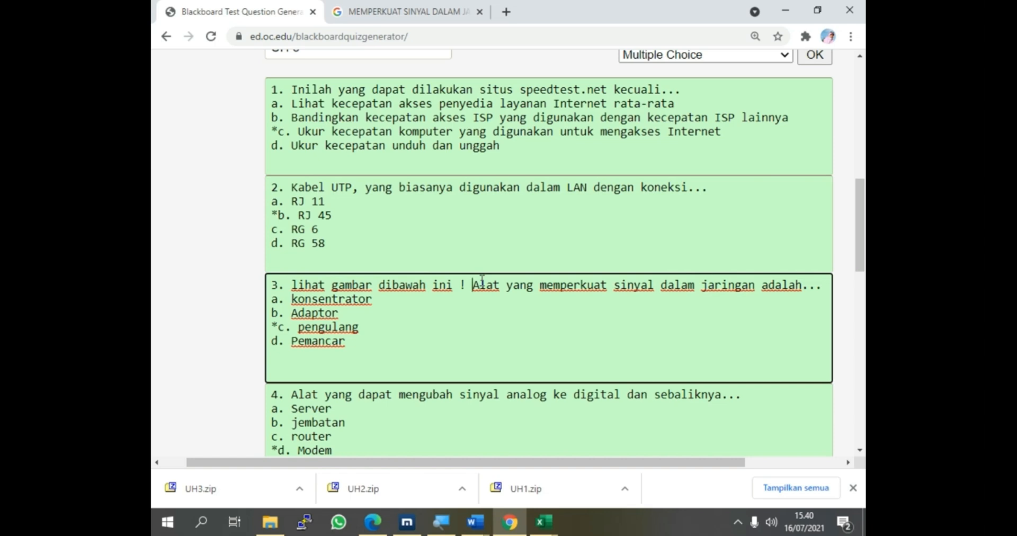
key(BackSpace)
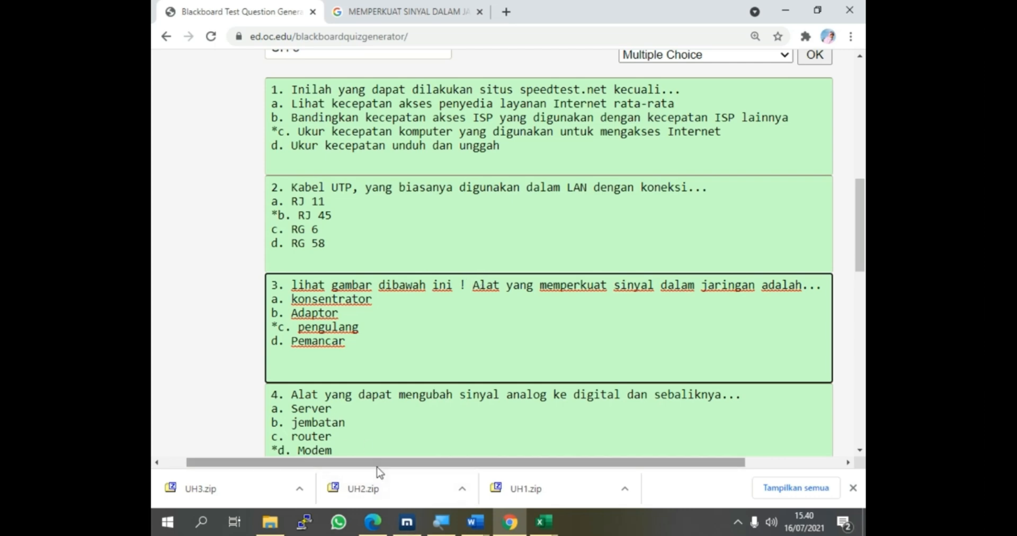
scroll(333, 351, down, 9)
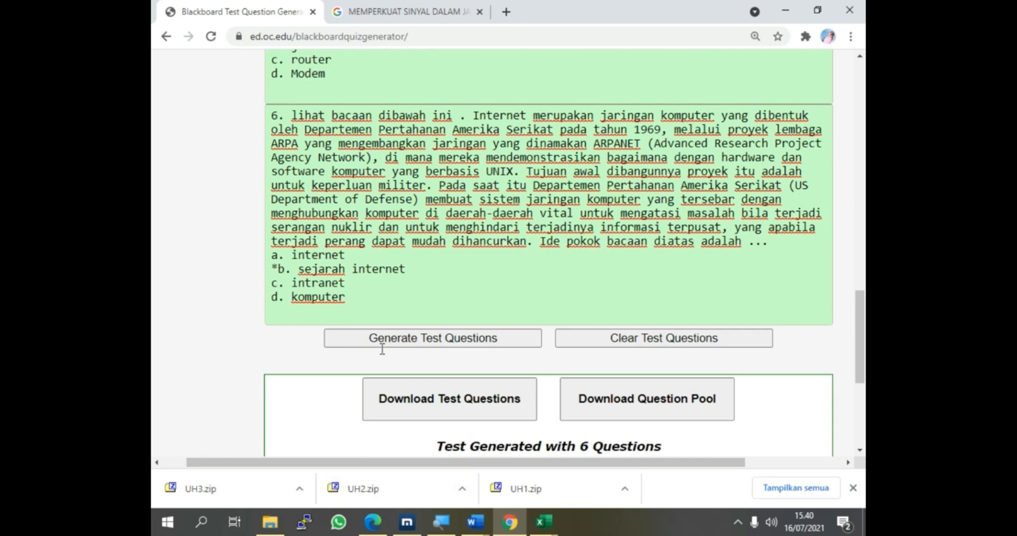
click(438, 341)
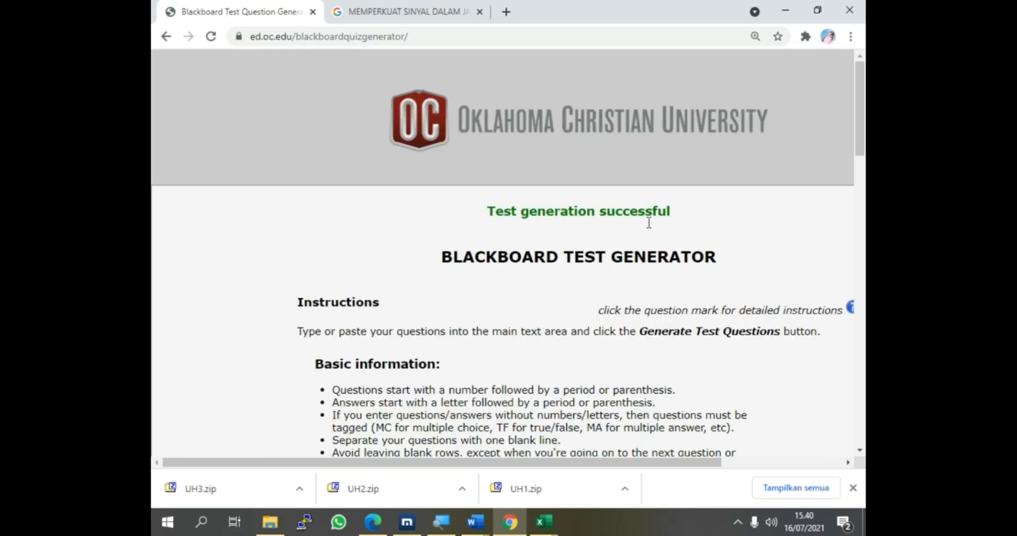
- Download the generated questions as a question pool, then switch to the Downloads folder in File Explorer
scroll(649, 223, down, 15)
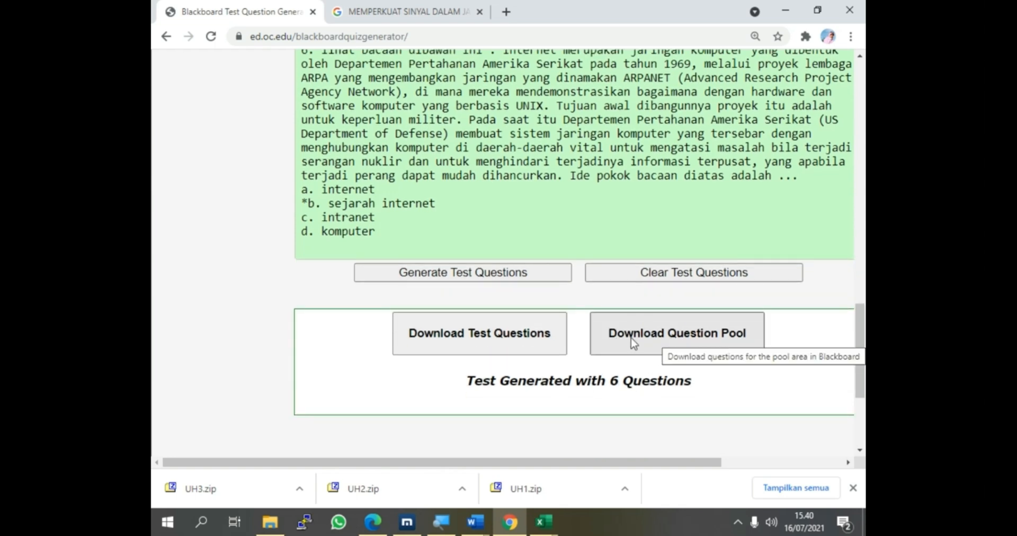
click(697, 340)
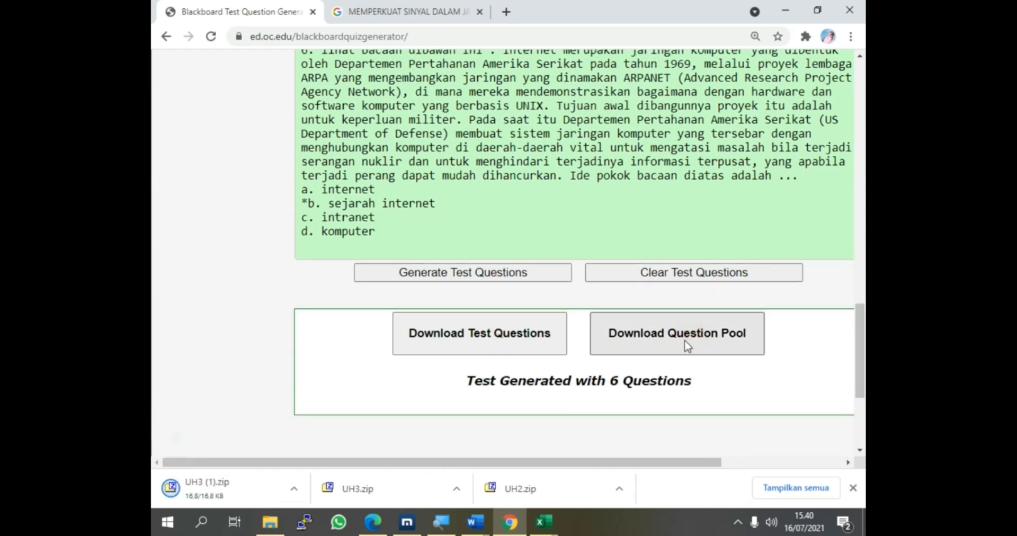
click(270, 523)
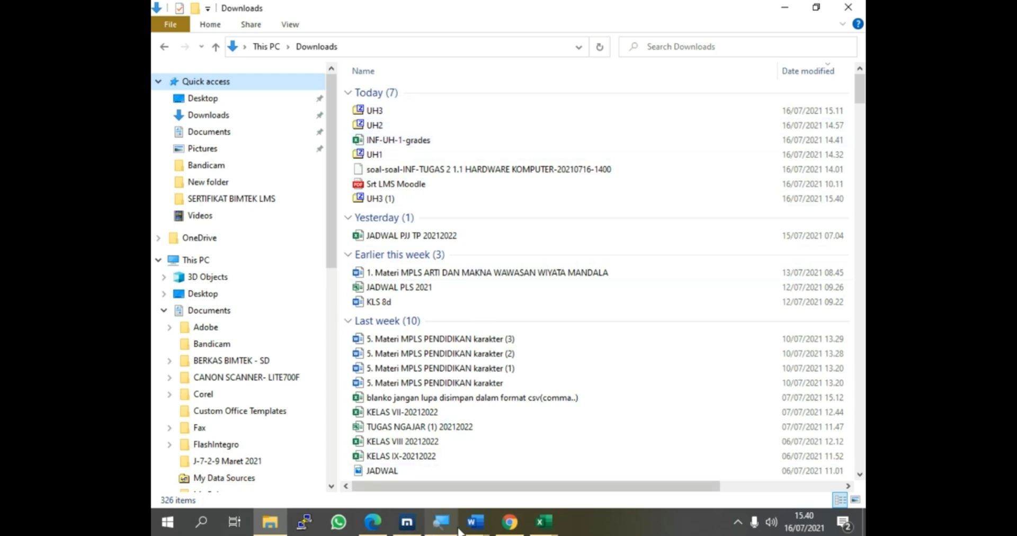
mouse_move(475, 522)
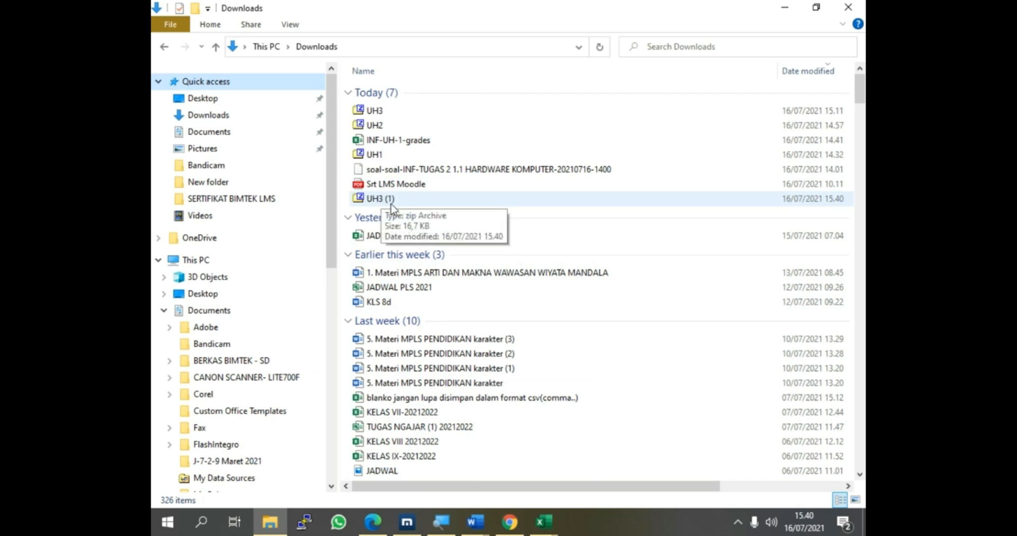
- Delete the older UH3 archive from the Downloads folder, keeping UH3 (1)
click(388, 112)
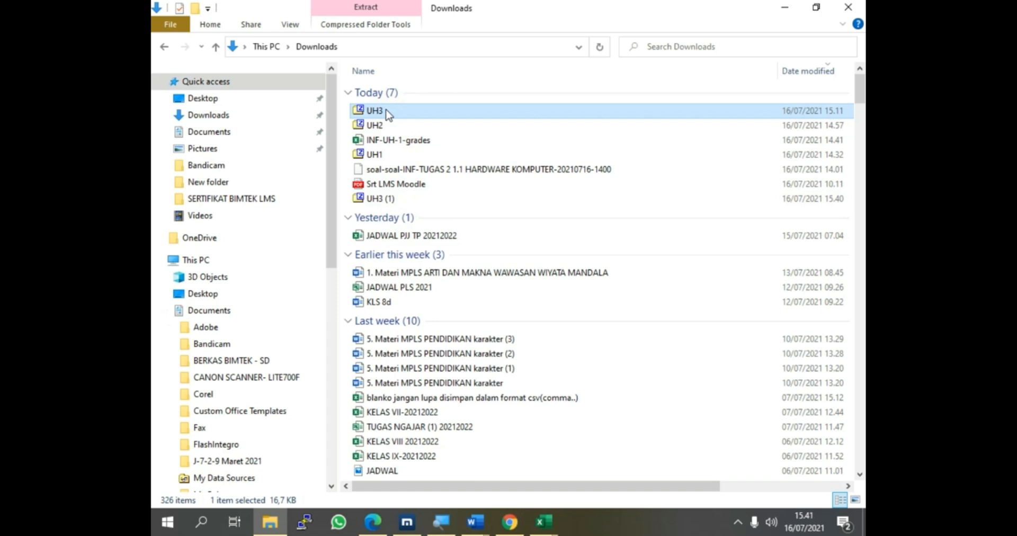
right_click(387, 112)
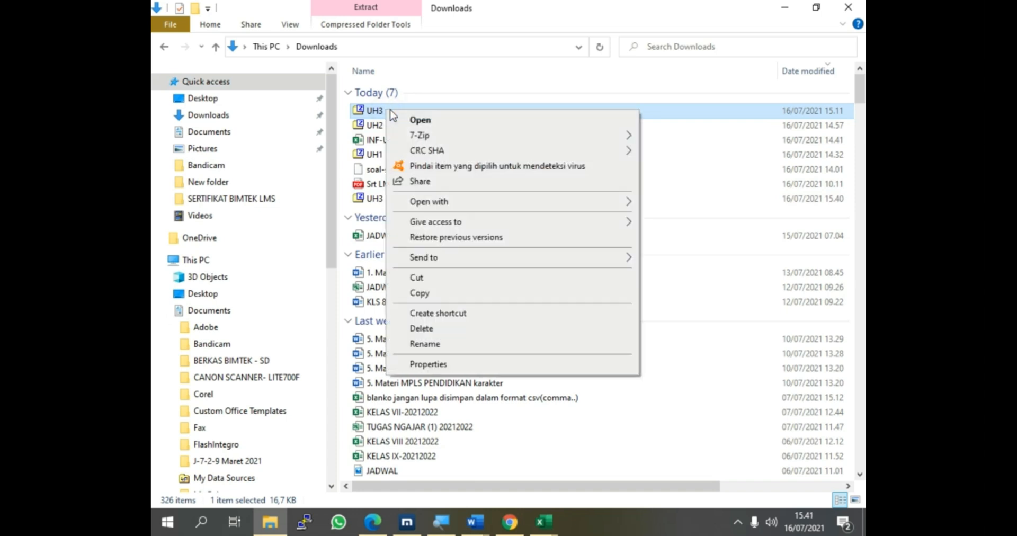
click(424, 326)
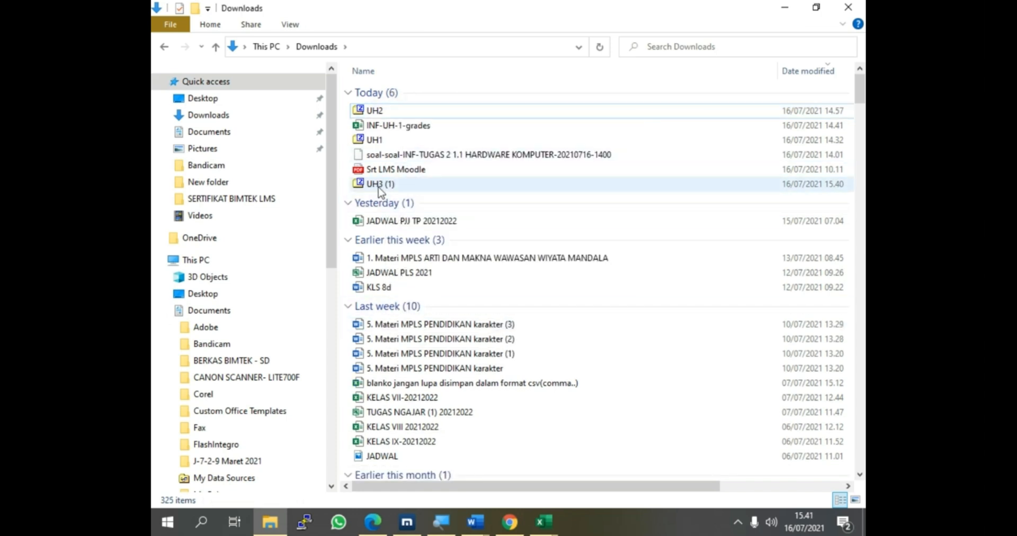
mouse_move(379, 192)
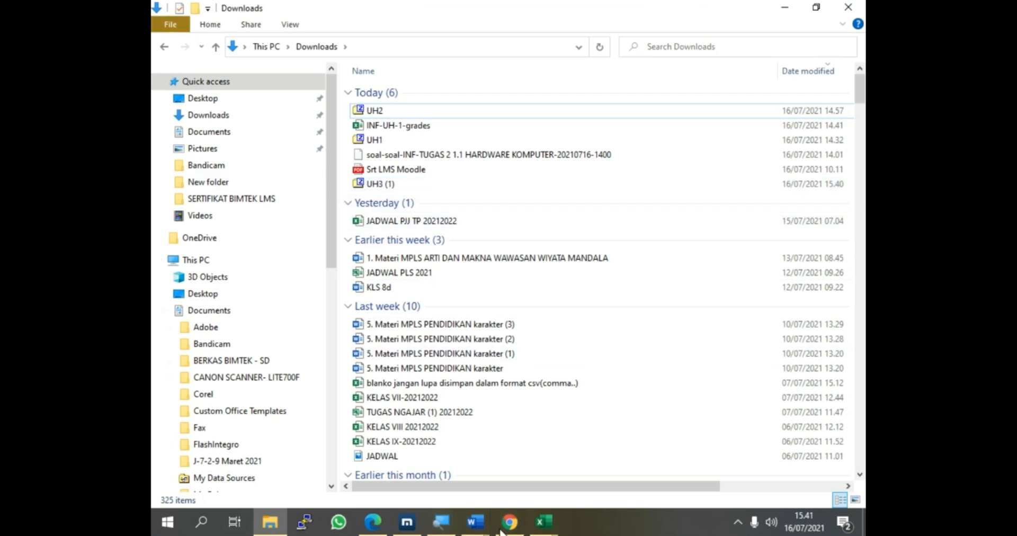
mouse_move(472, 532)
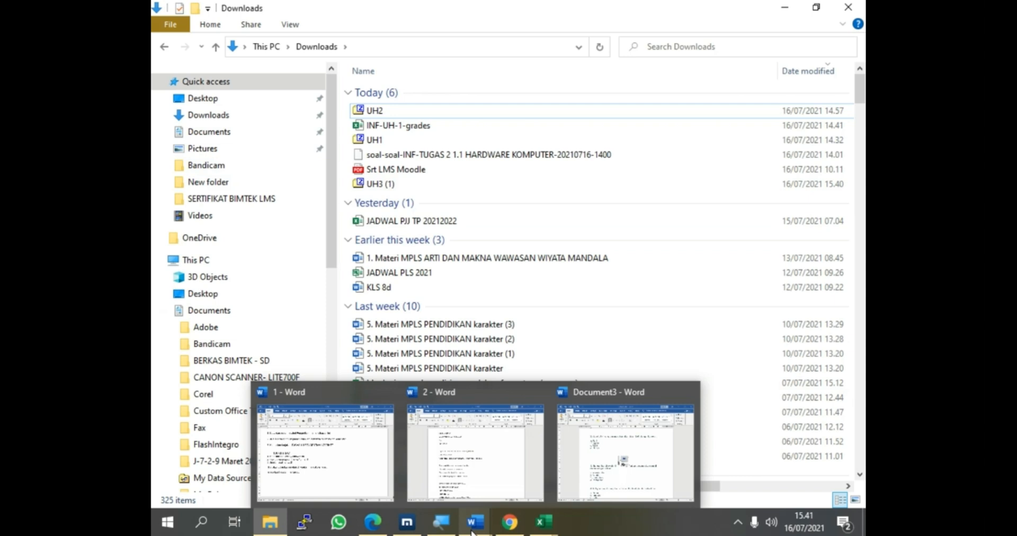
click(473, 531)
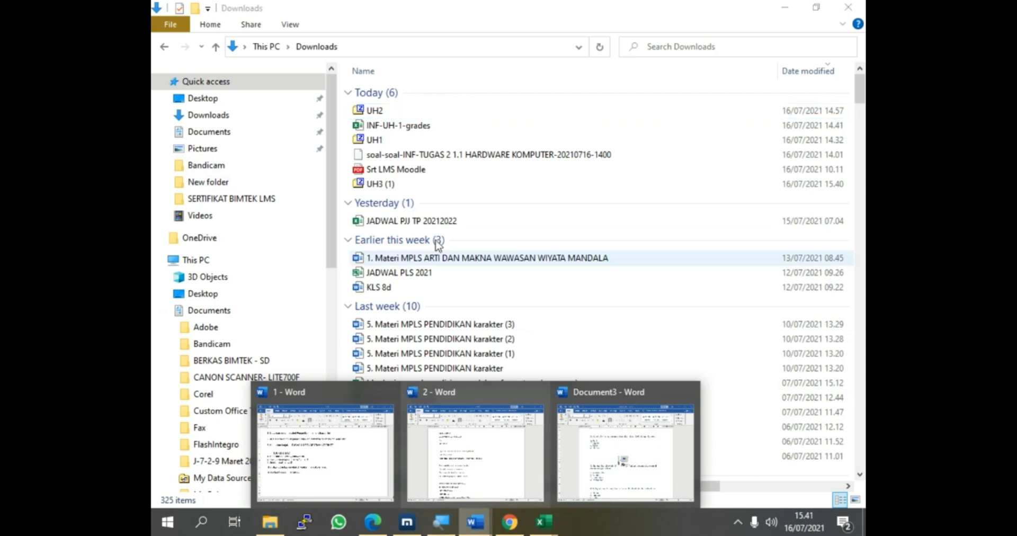
- Switch to the e-learning site in Maxthon, open the INFORMATIKA course and add a new Kuis activity to BAB 1 : PERANGKAT KOMPUTER
click(407, 529)
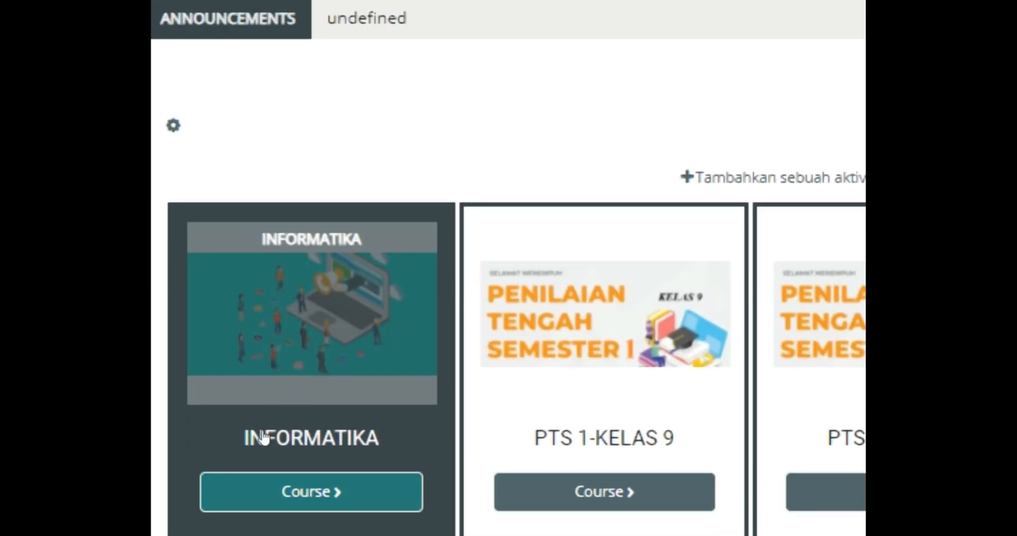
click(271, 499)
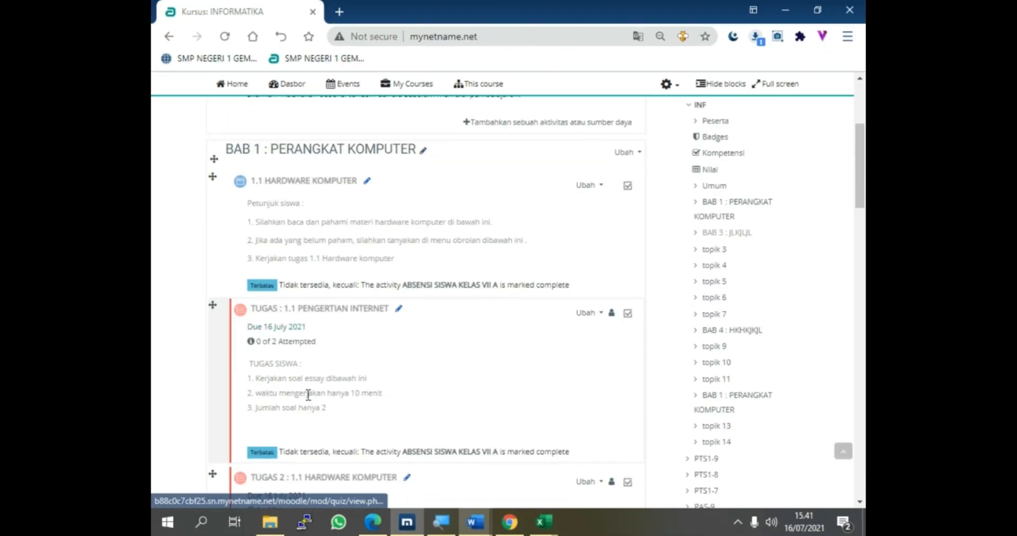
scroll(305, 400, down, 3)
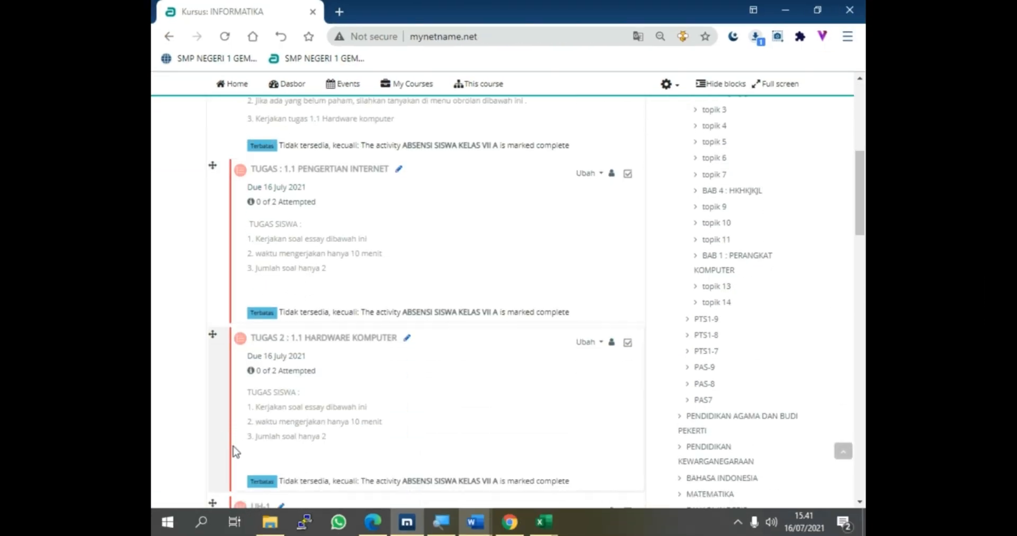
scroll(233, 445, down, 3)
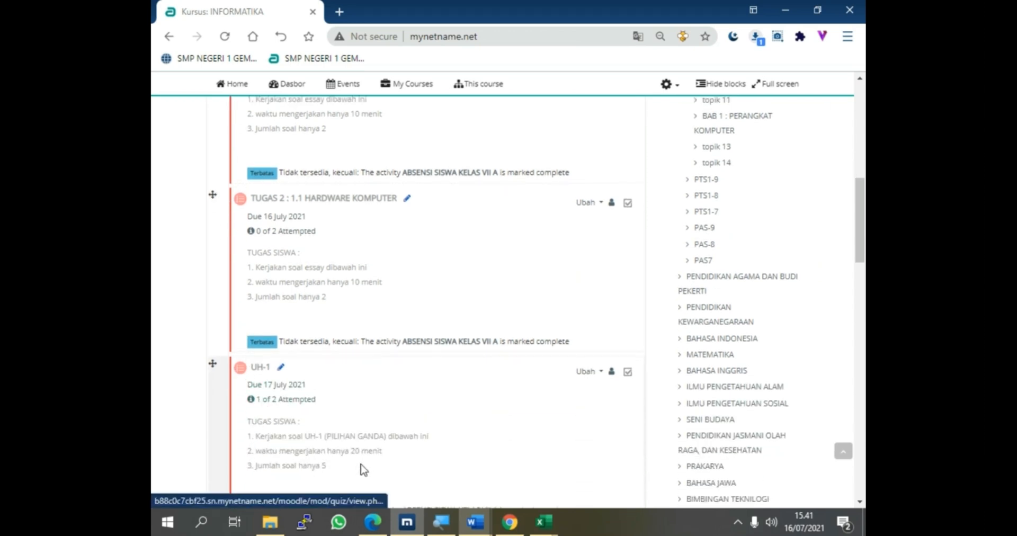
scroll(273, 382, down, 4)
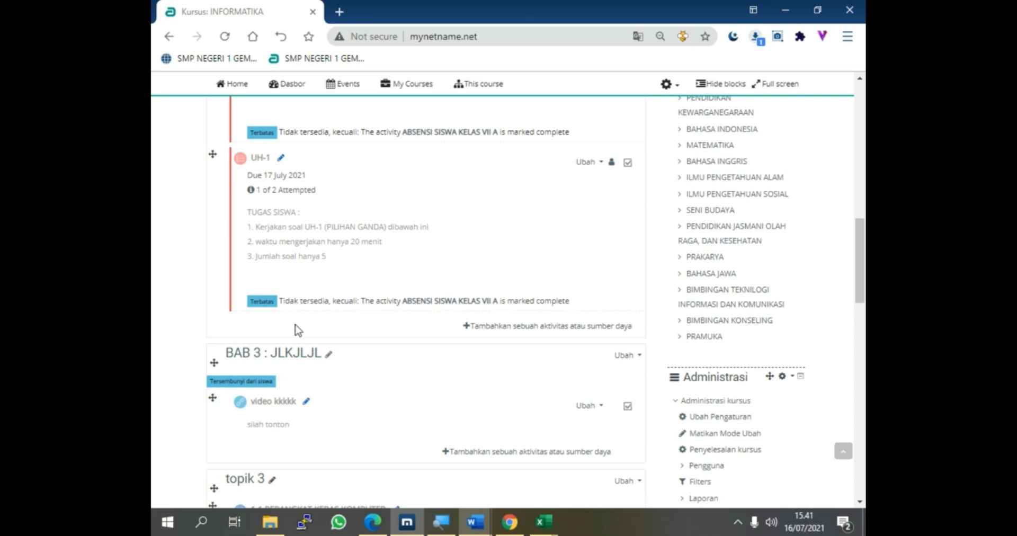
click(466, 327)
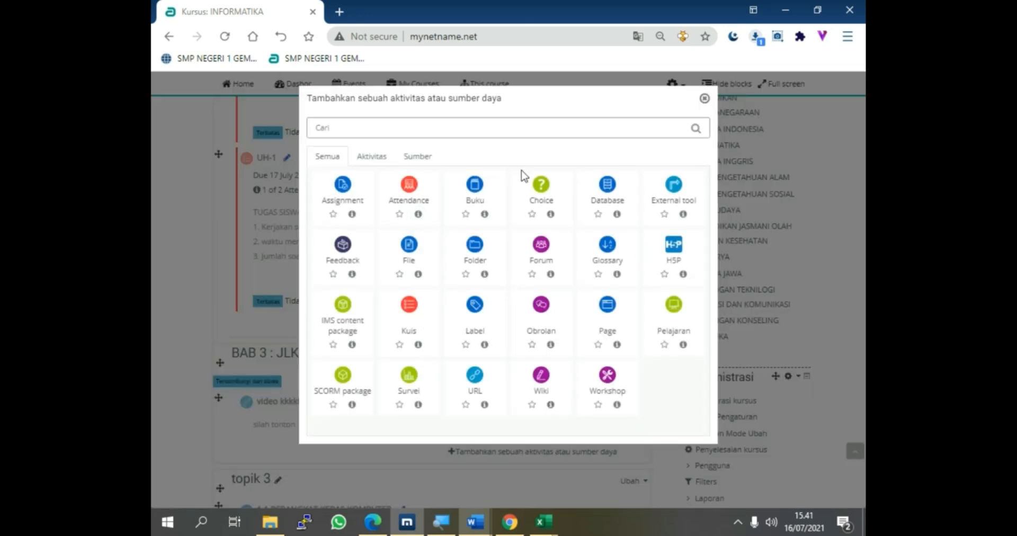
click(408, 332)
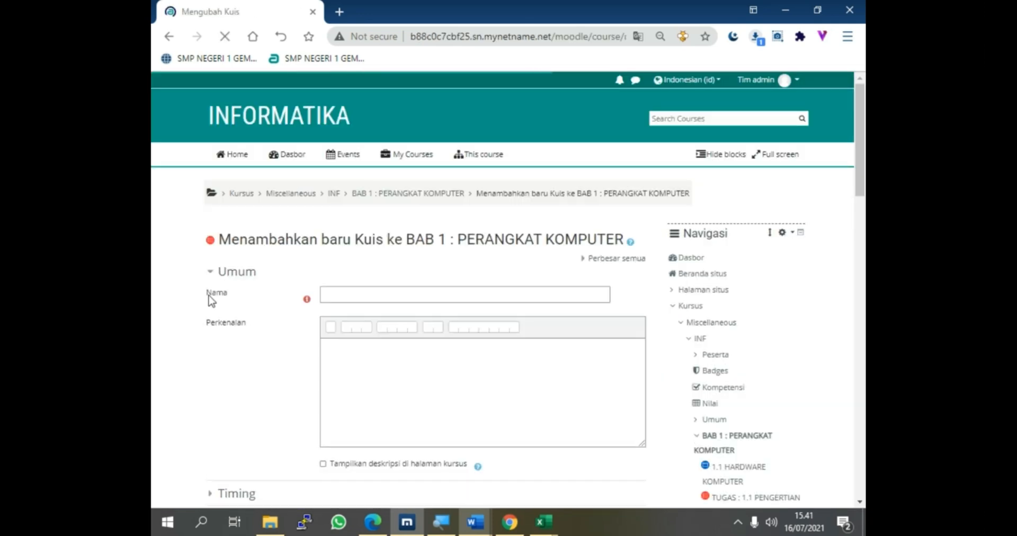
- Name the quiz UH-3, then switch to Word document 1 and copy the TUGAS SISWA instructions with their three numbered lines
click(344, 293)
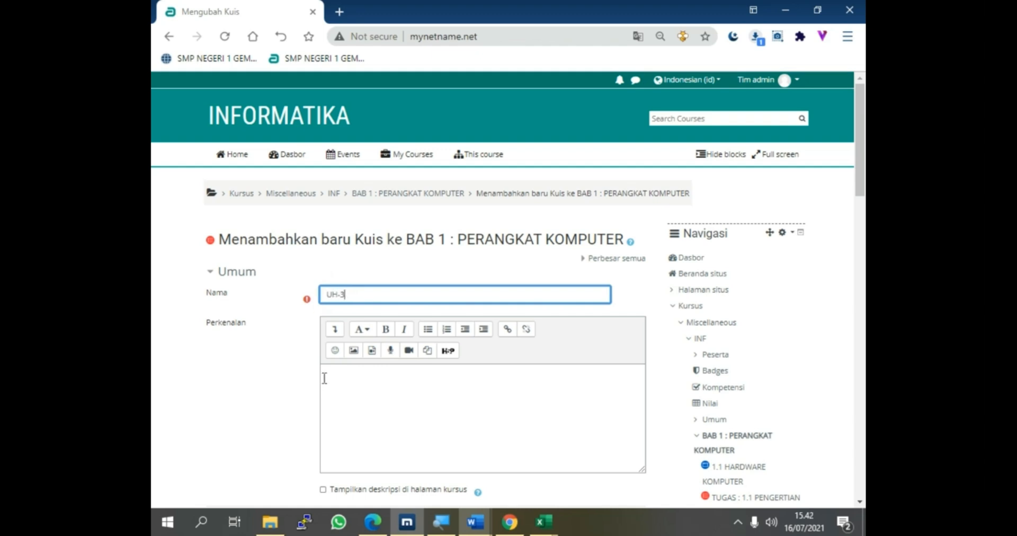
click(476, 522)
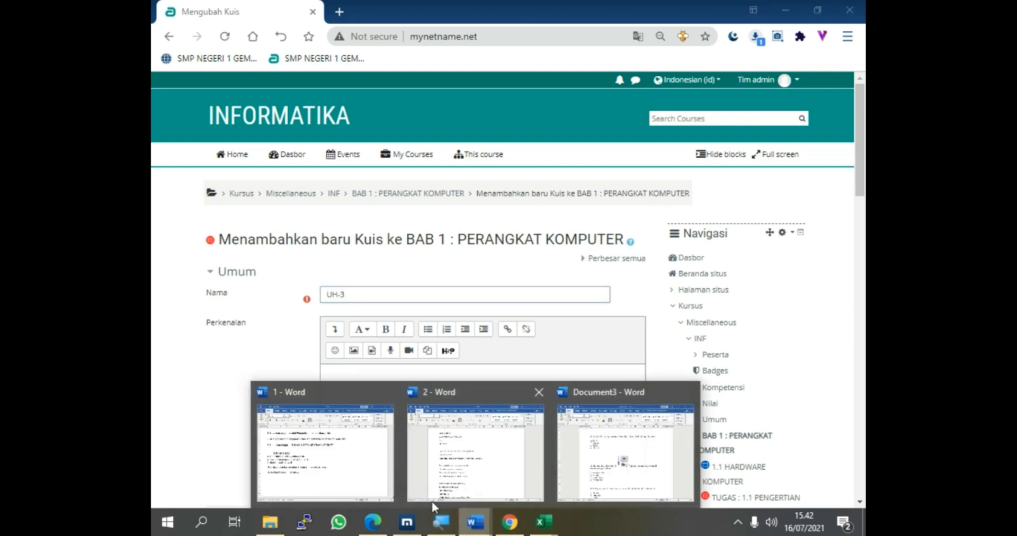
click(355, 470)
right_click(247, 294)
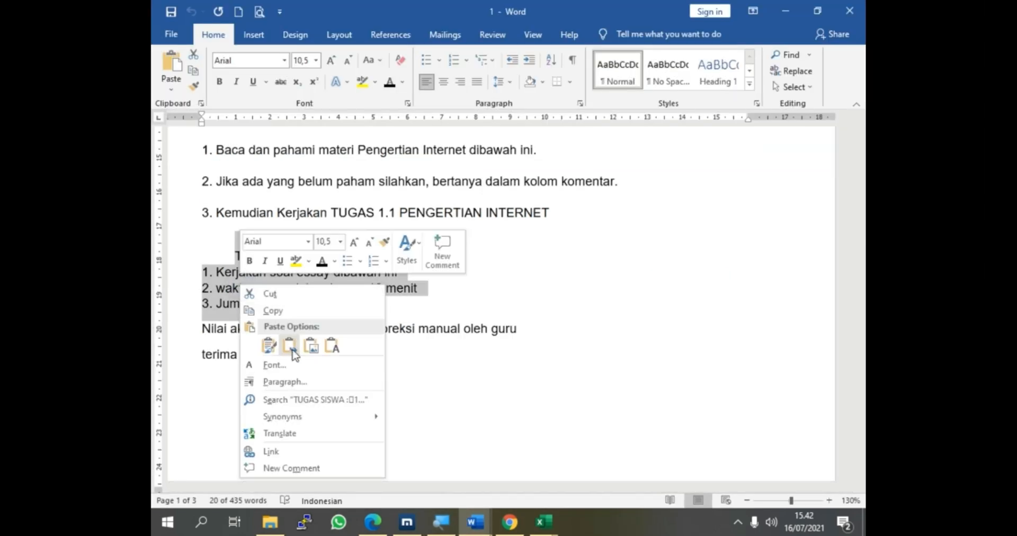
click(274, 307)
click(475, 524)
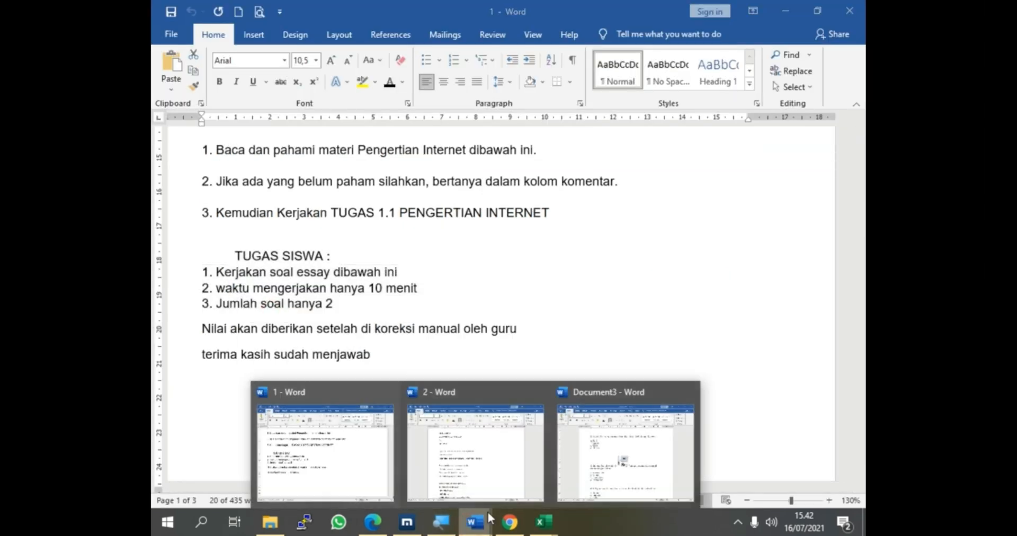
- Return to the quiz form in Maxthon and paste the copied student instructions into the Perkenalan text
click(407, 522)
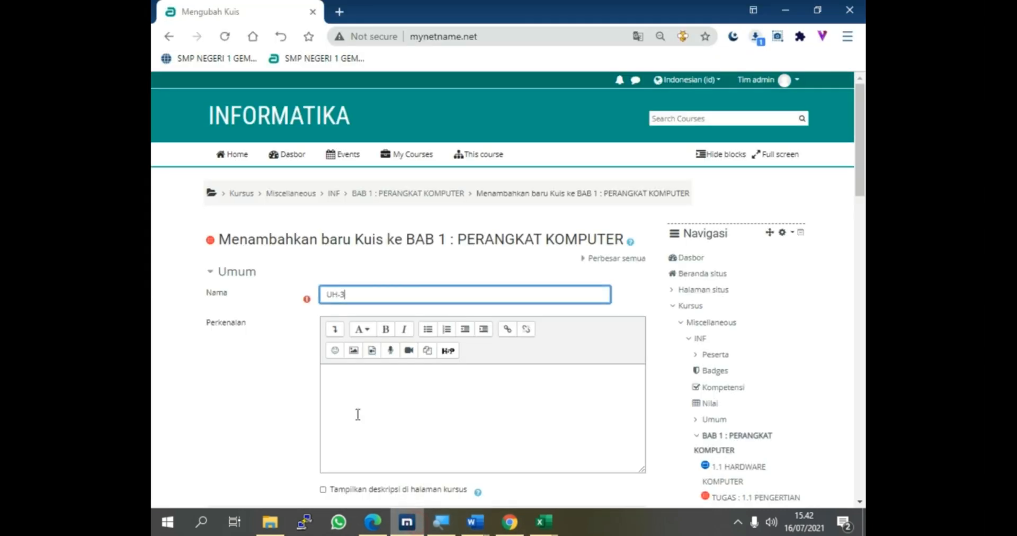
click(341, 375)
right_click(341, 375)
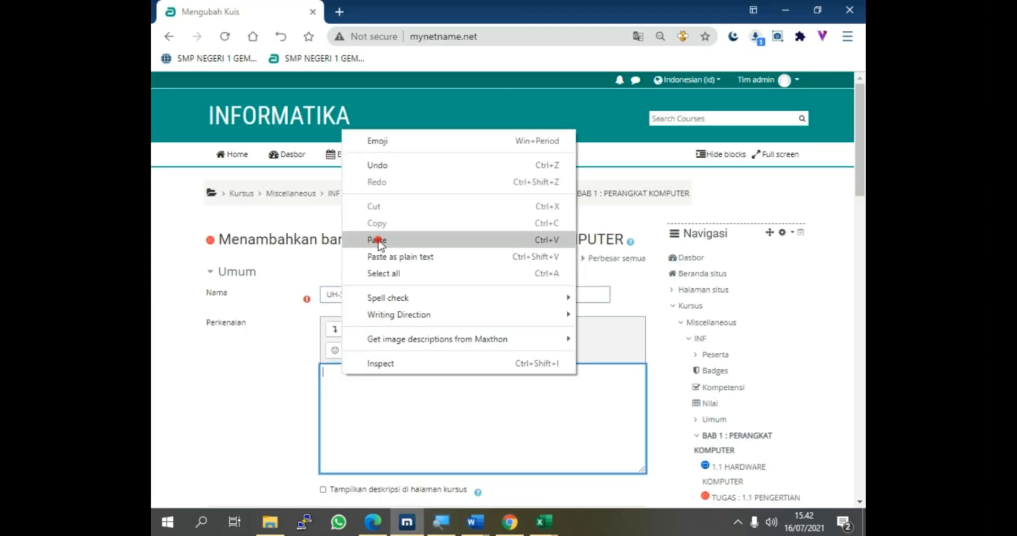
click(377, 236)
- Replace "essay" with "PG" and set the question count to 6 in the introduction, and show the description on the course page
drag(381, 385, 397, 384)
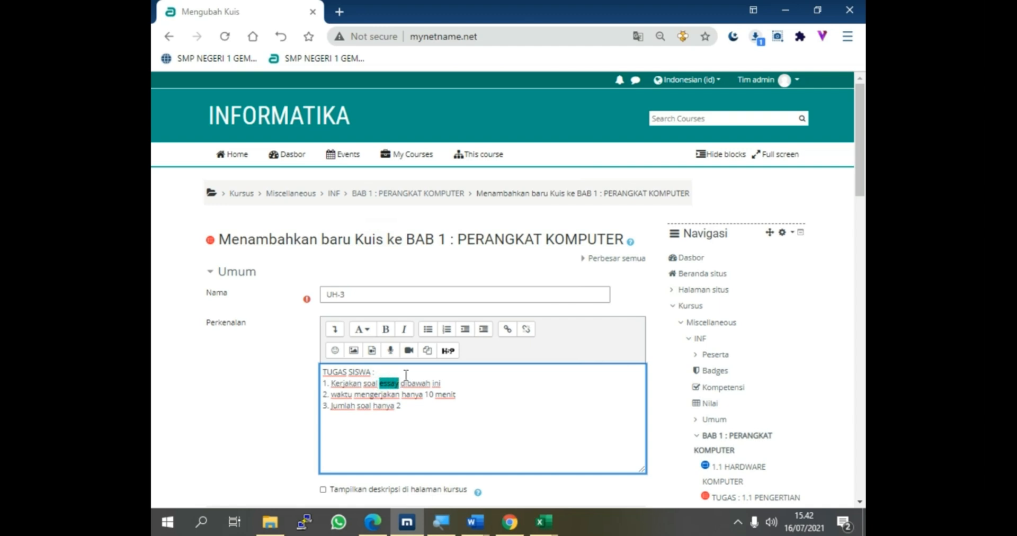
text(pg)
key(BackSpace)
key(BackSpace)
text(PG)
double_click(426, 395)
double_click(399, 406)
scroll(399, 406, down, 4)
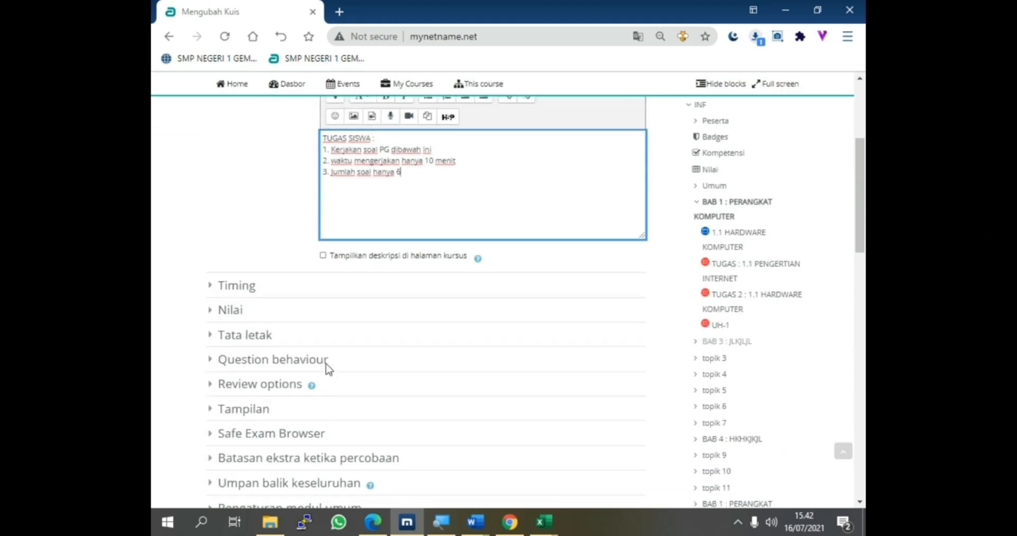
click(323, 254)
- Enable the quiz's start and end times in the Timing settings and set the end hour to 23
click(207, 287)
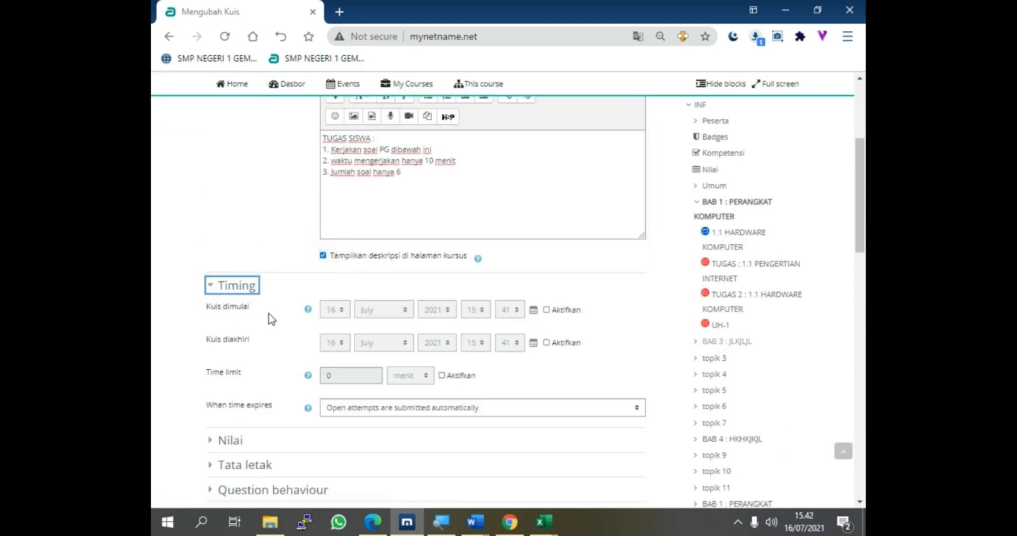
click(547, 310)
click(546, 343)
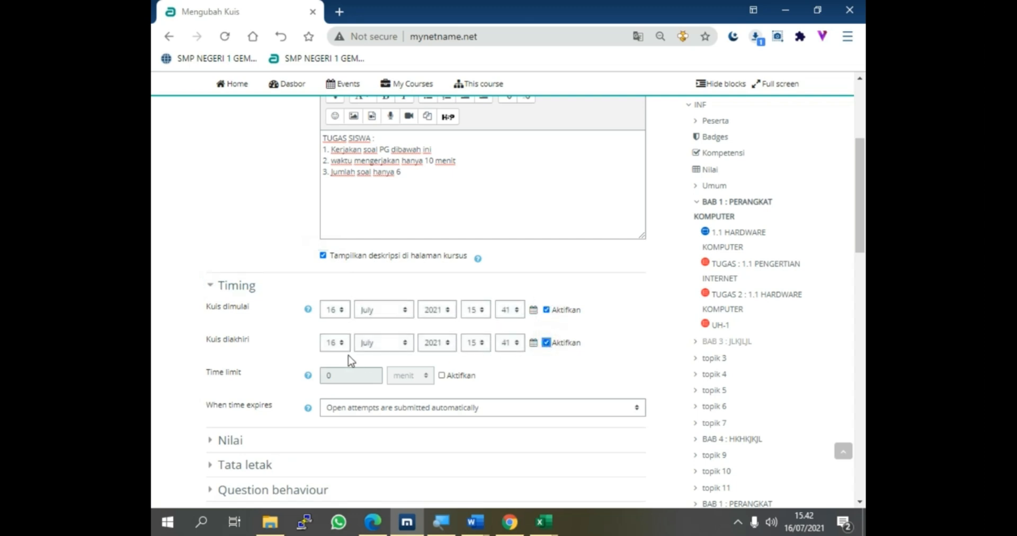
click(483, 345)
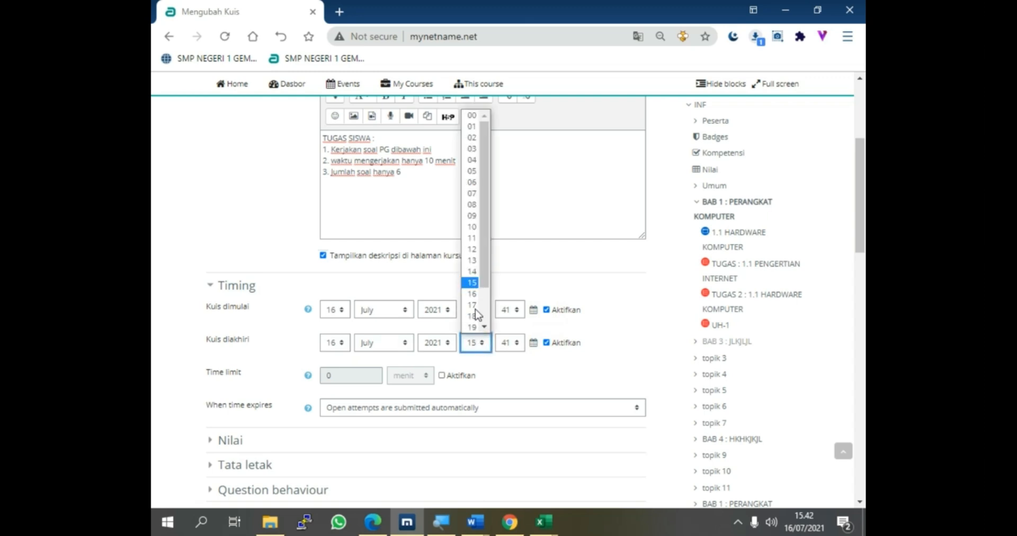
key(Down)
key(Down)
key(Down)
key(Down)
key(Down)
key(Down)
key(Down)
key(Down)
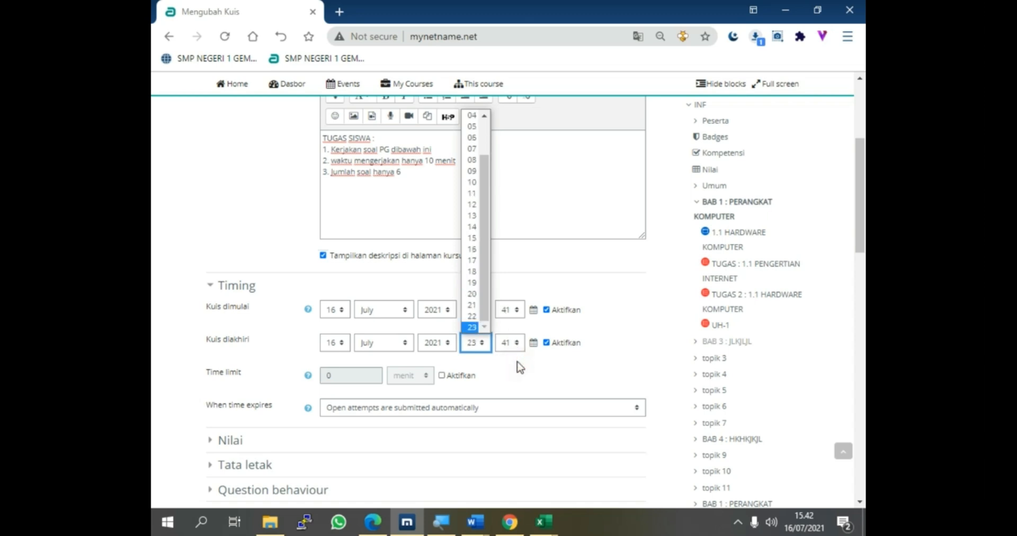
click(222, 376)
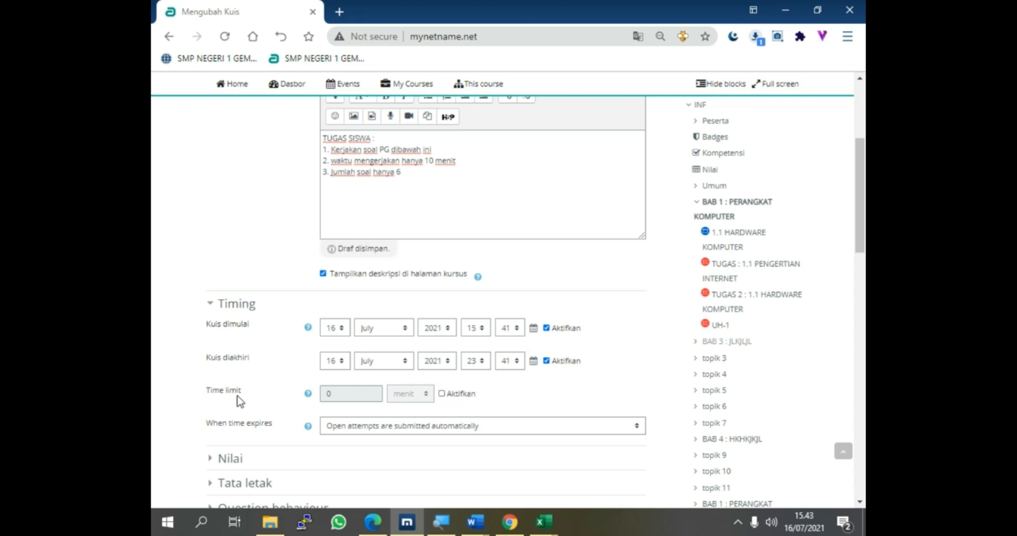
- Check the working time stated in the introduction, then enable the quiz's time limit and set it to 10 minutes
key(ctrl+plus)
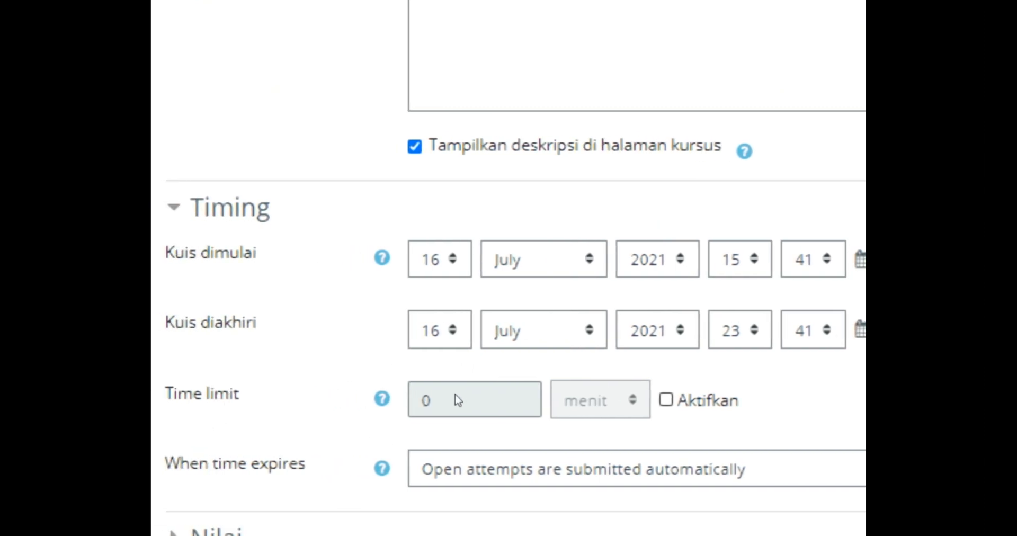
click(437, 396)
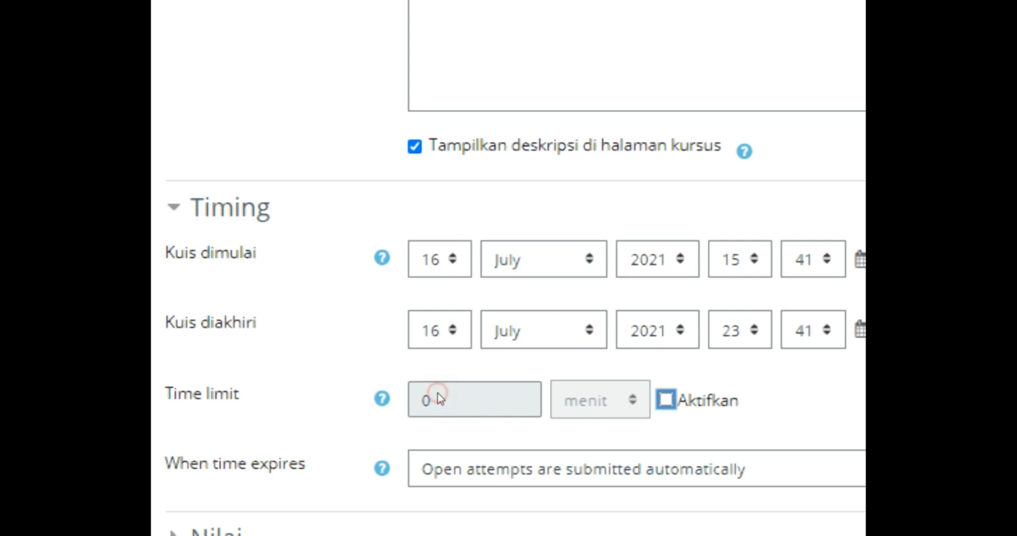
double_click(323, 396)
scroll(365, 325, up, 6)
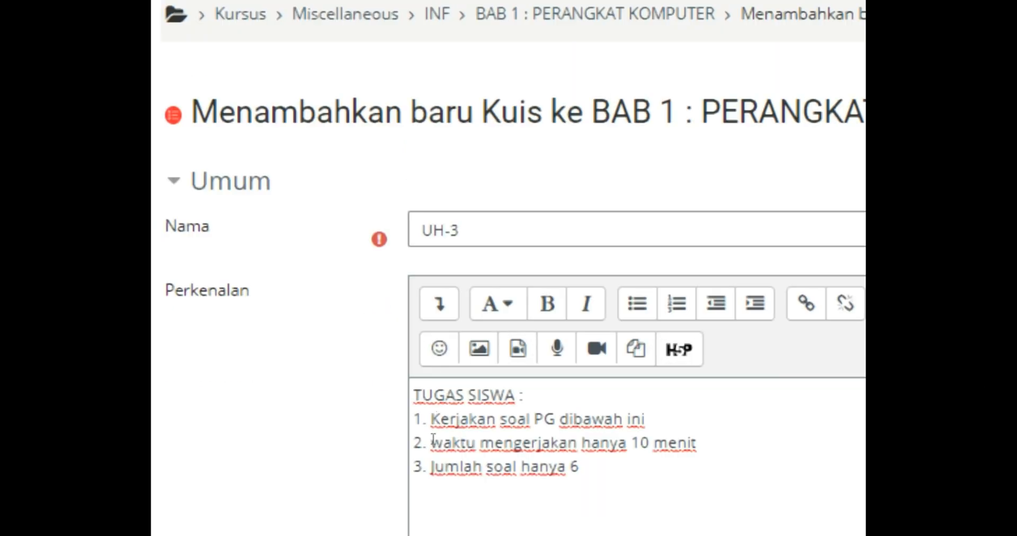
scroll(434, 440, down, 6)
text(10)
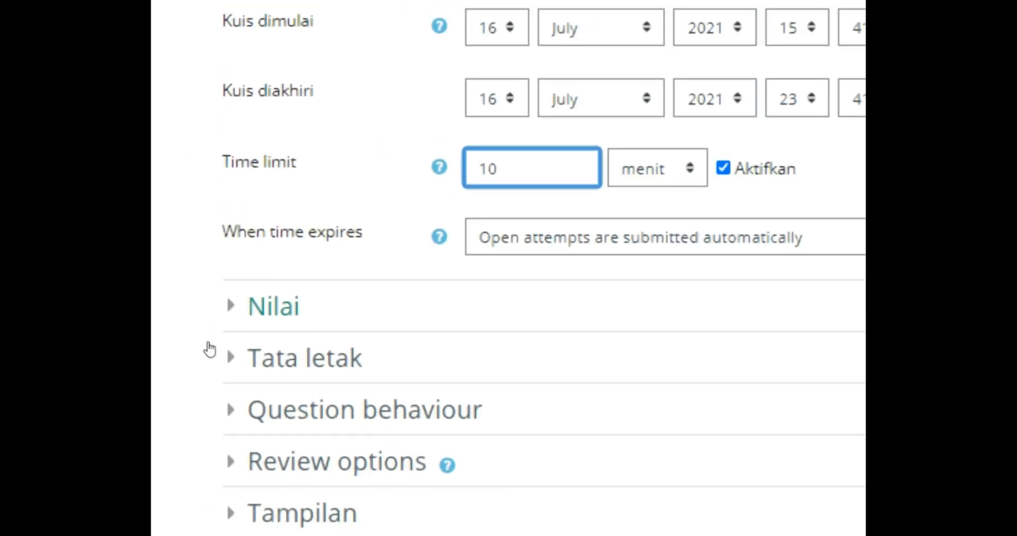
- Expand the quiz's Nilai settings and set the passing grade (Nilai untuk lulus) to 10
click(206, 344)
scroll(334, 396, up, 2)
scroll(324, 388, down, 3)
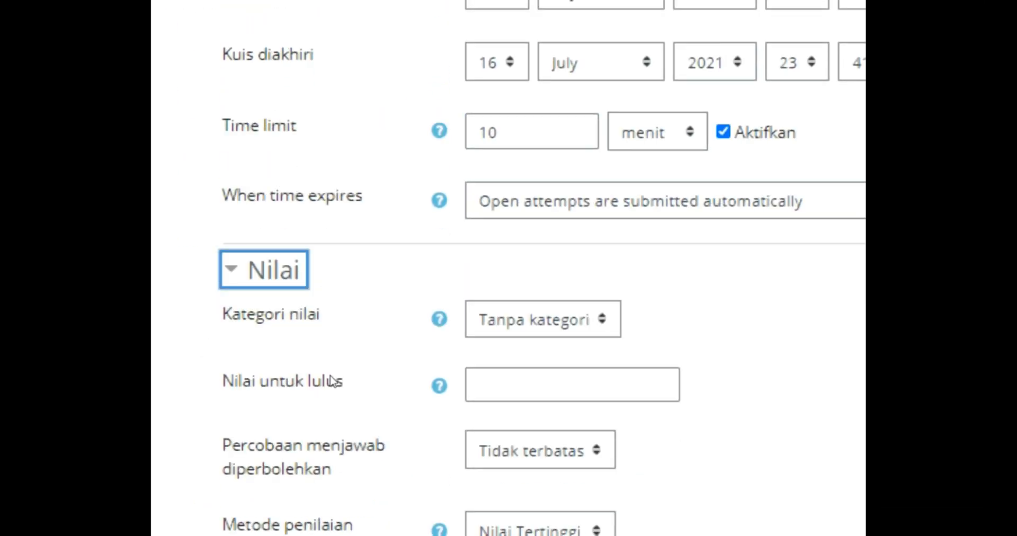
click(322, 321)
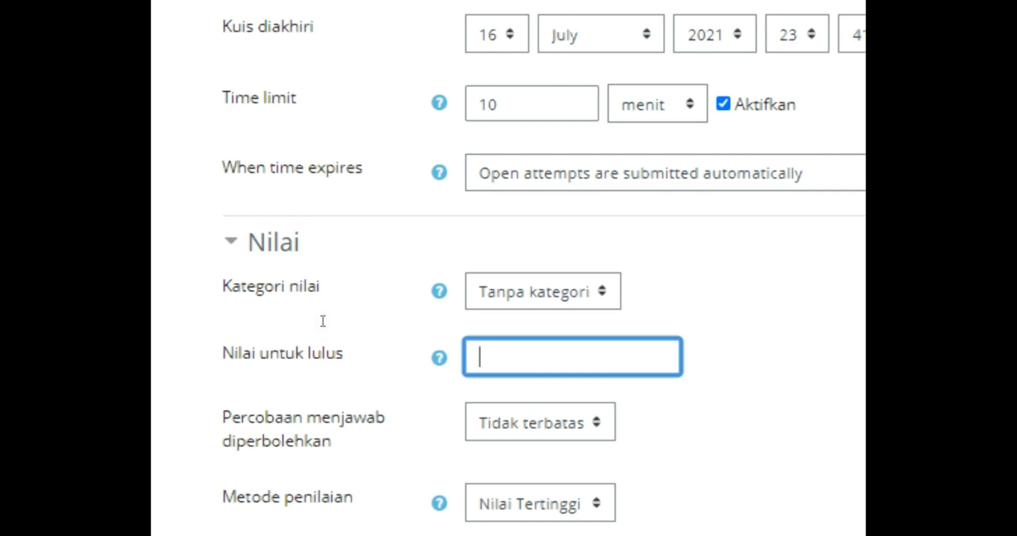
text(10)
scroll(322, 321, down, 2)
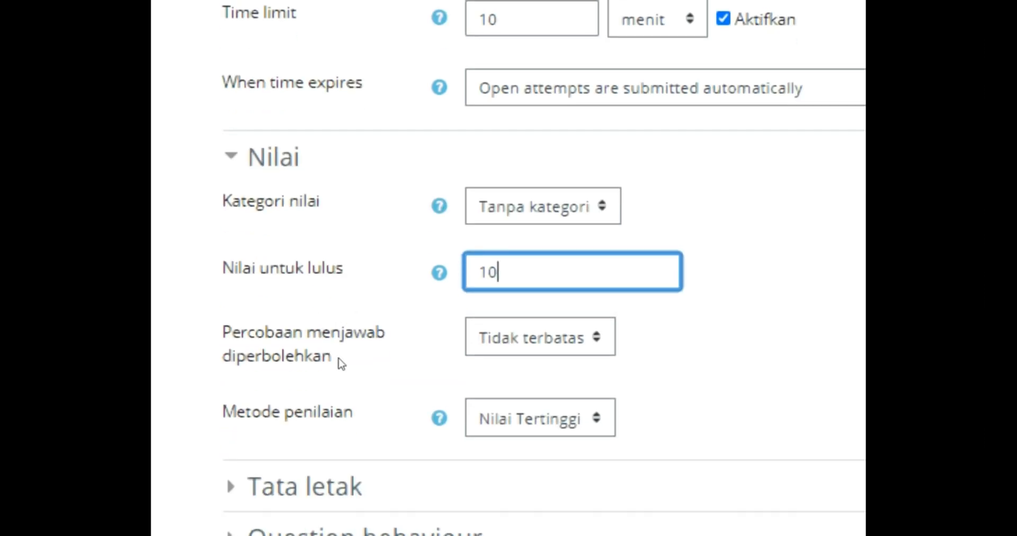
- Limit the allowed attempts (Percobaan menjawab diperbolehkan) to 1
key(Tab)
key(alt+Down)
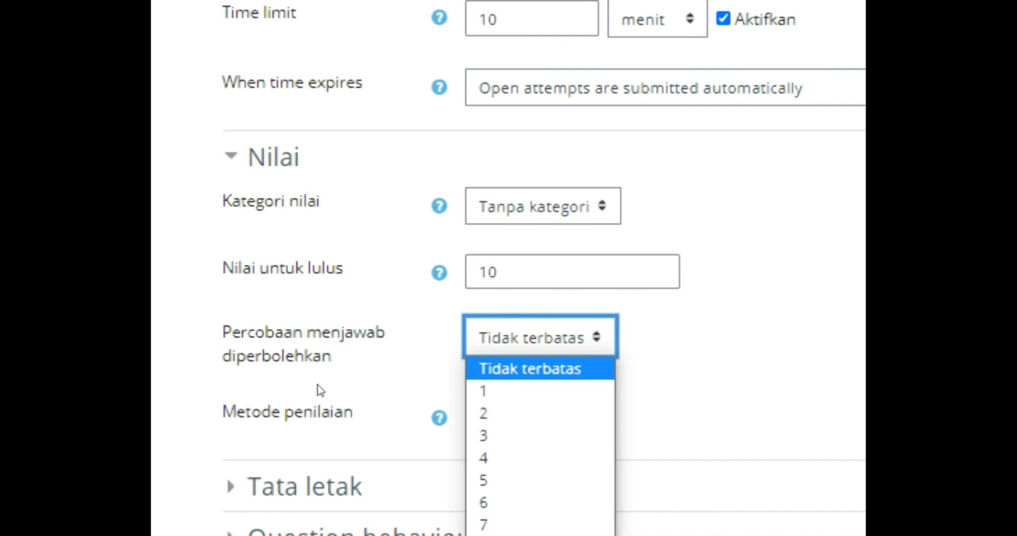
key(Down)
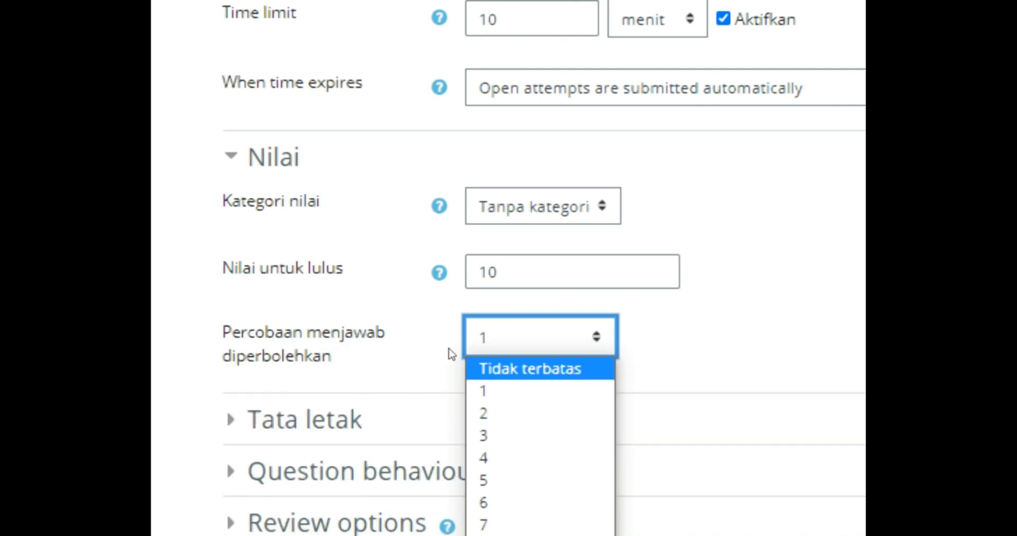
click(456, 311)
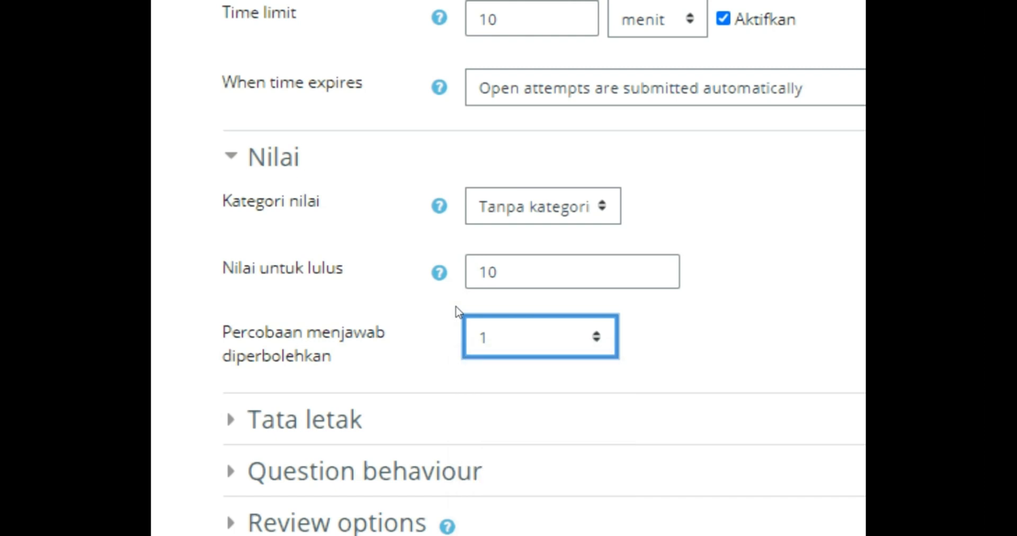
click(456, 312)
- In the review options, enable Jawaban benar both immediately after the attempt and after the quiz is closed
scroll(427, 358, down, 8)
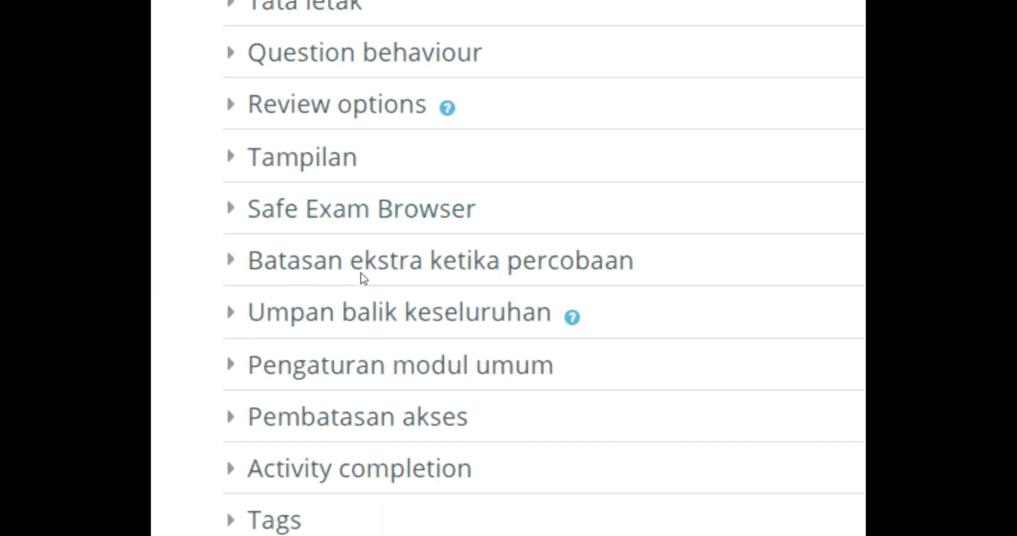
click(232, 104)
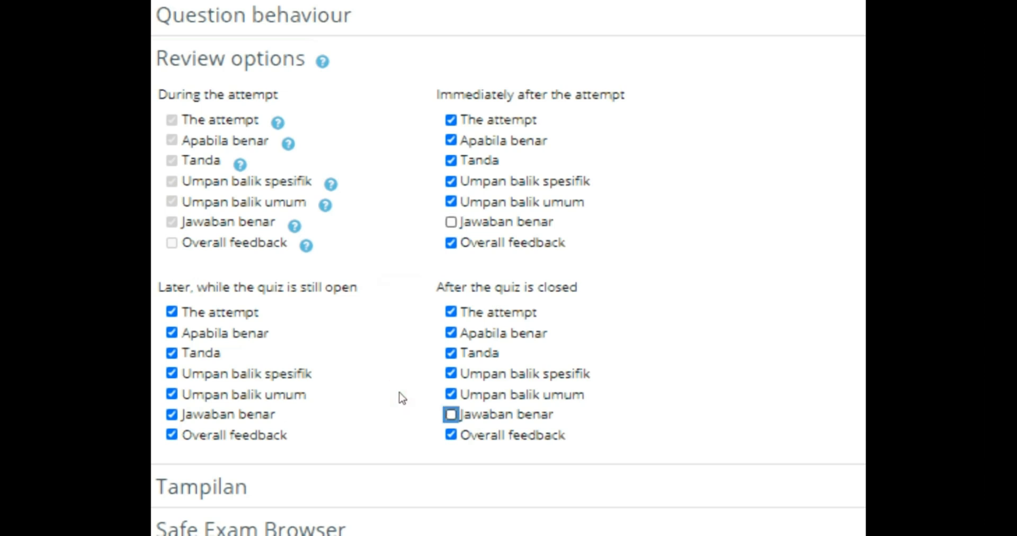
click(399, 393)
click(401, 300)
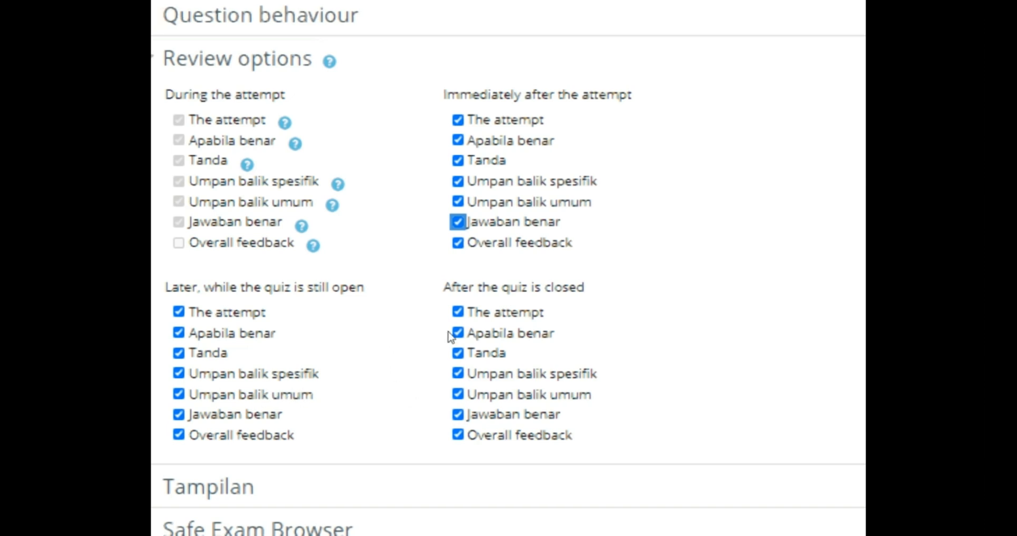
click(398, 395)
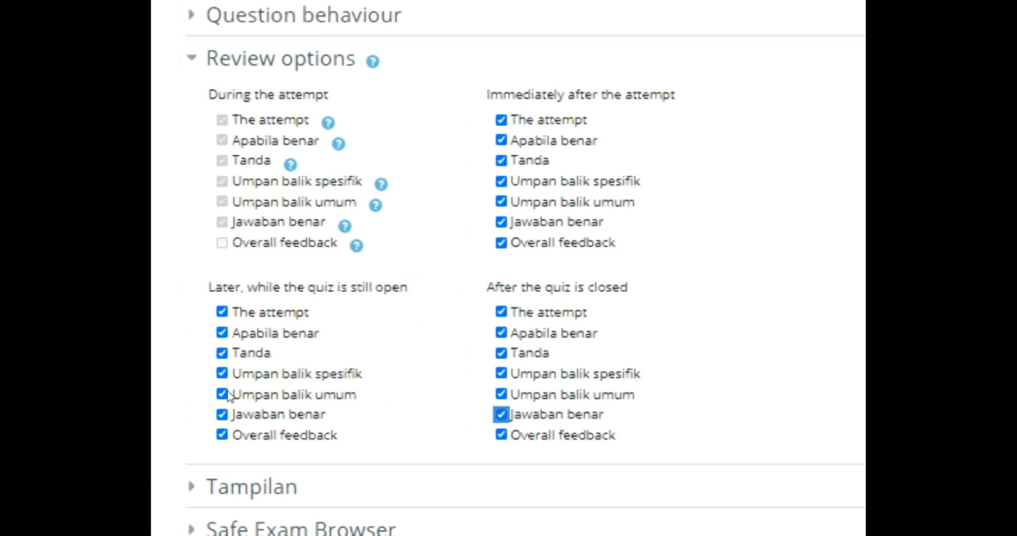
- Add an activity completion access restriction requiring ABSENSI SISWA KELAS VII A to be marked complete
scroll(245, 386, down, 5)
scroll(275, 387, down, 1)
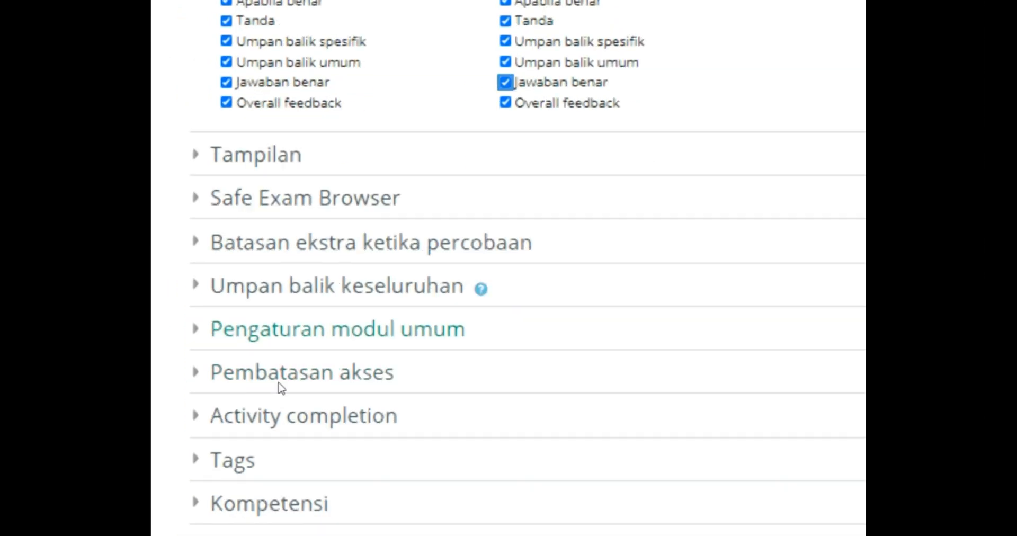
scroll(472, 141, up, 5)
scroll(404, 256, down, 7)
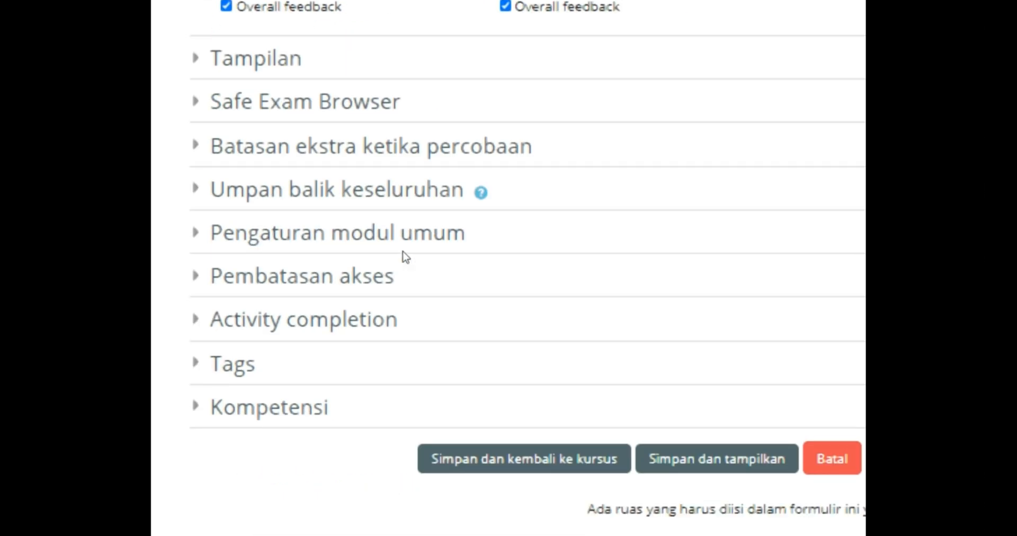
click(296, 270)
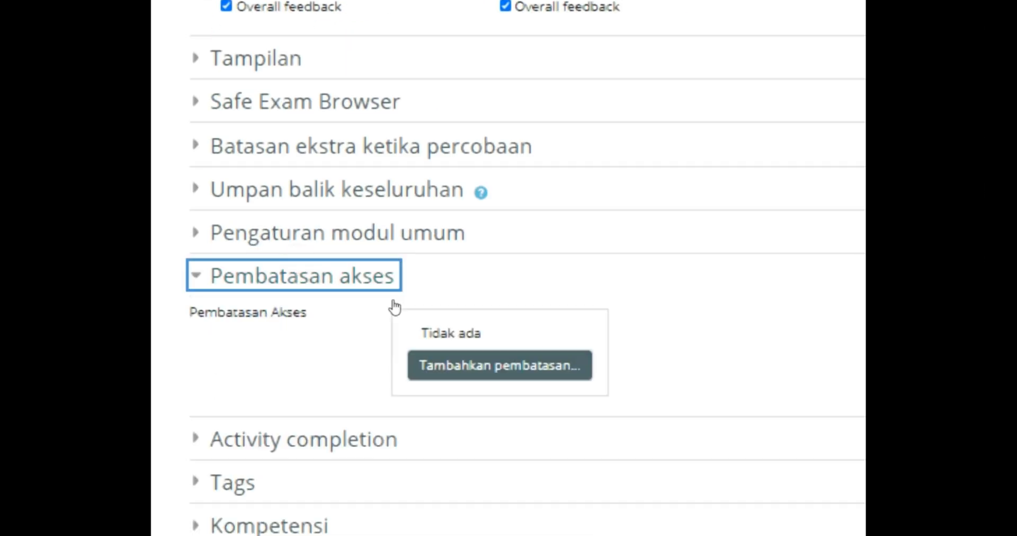
key(Tab)
key(Return)
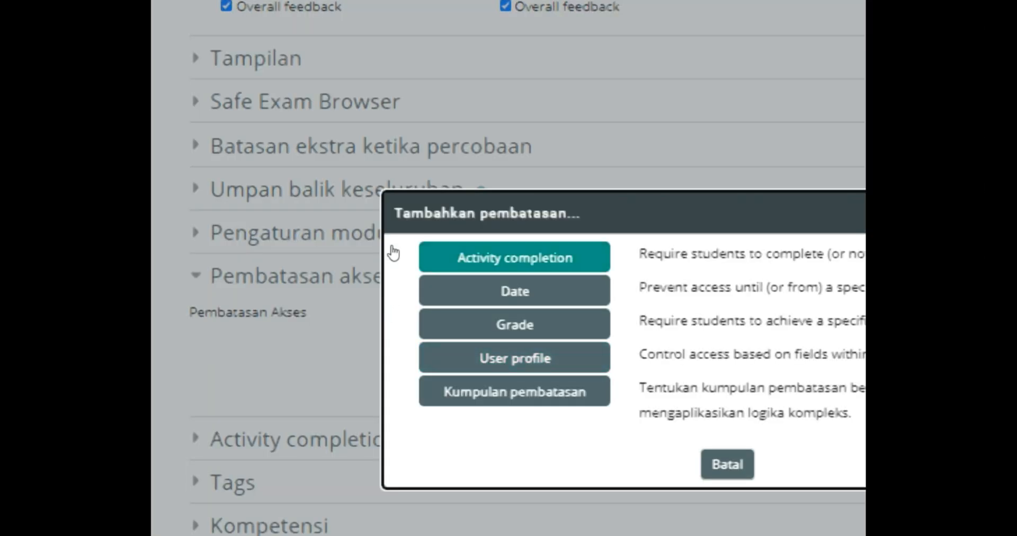
key(Return)
key(space)
key(Down)
key(Down)
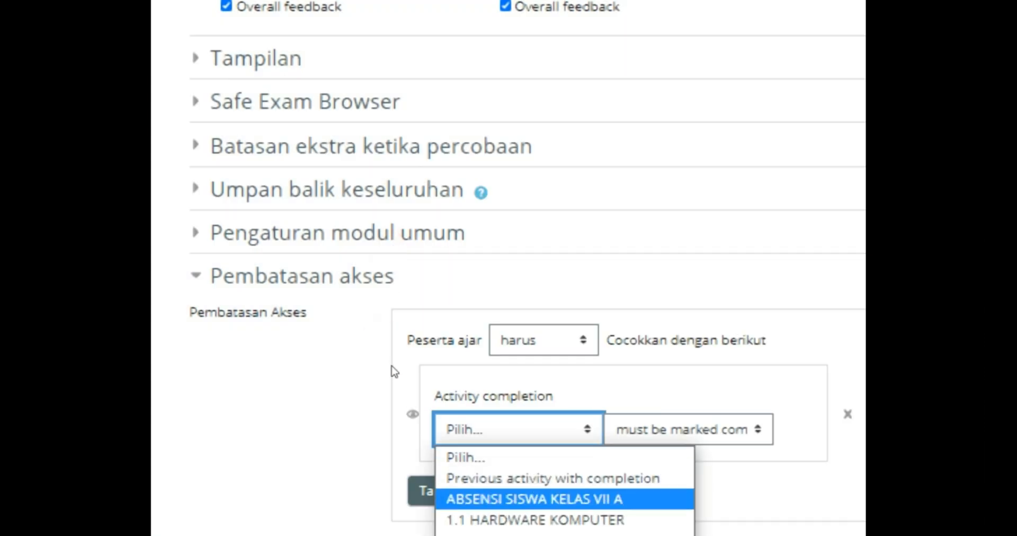
key(Return)
scroll(405, 348, down, 5)
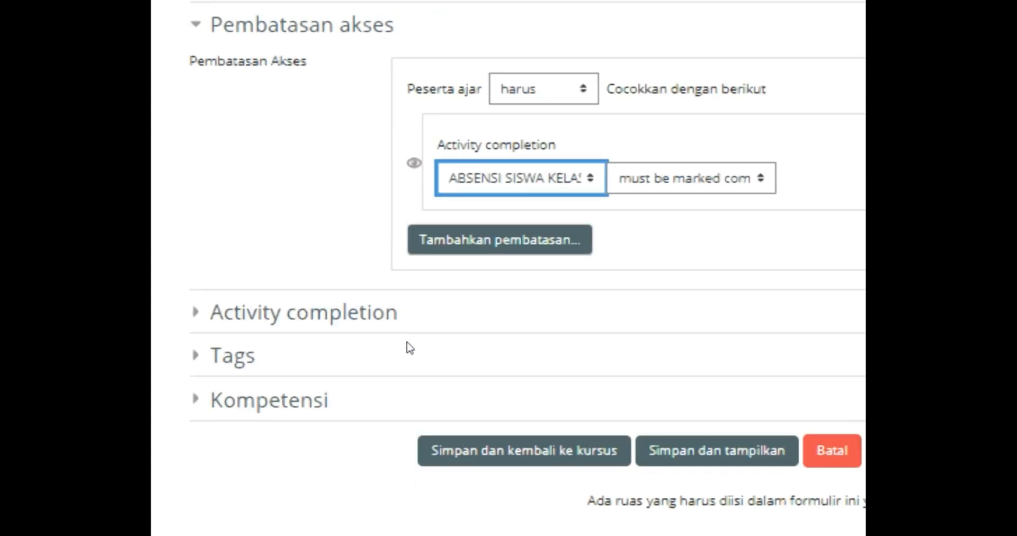
- Save the UH-3 quiz settings and display the quiz page down to its editing options
click(509, 345)
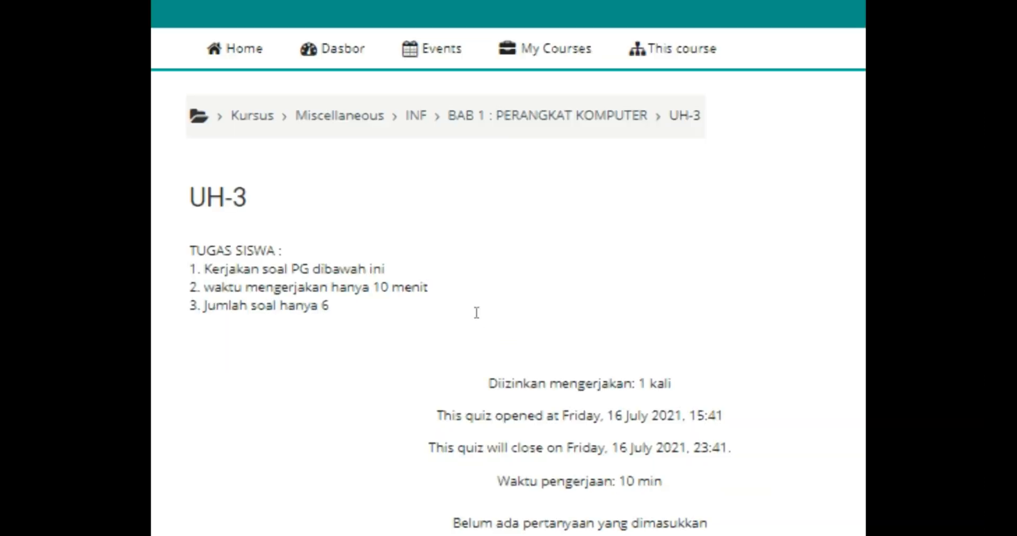
scroll(474, 299, down, 3)
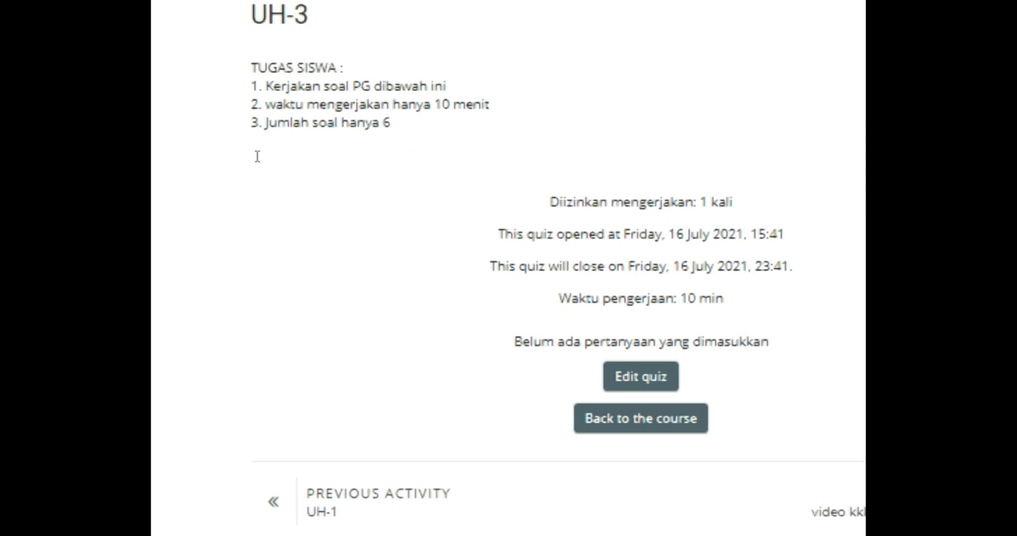
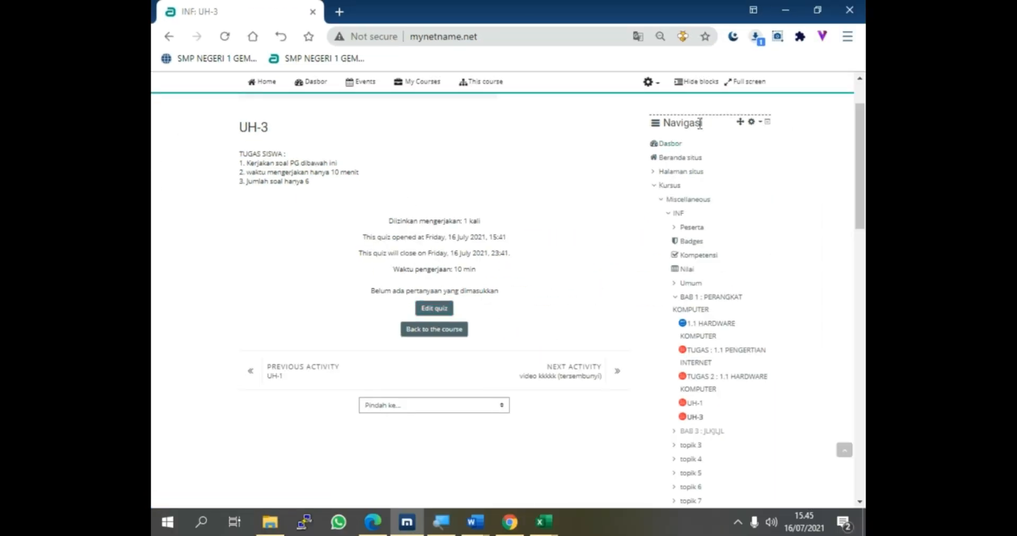
- Open the question bank (Bank soal) from the administration options of the UH-3 quiz
key(ctrl+plus)
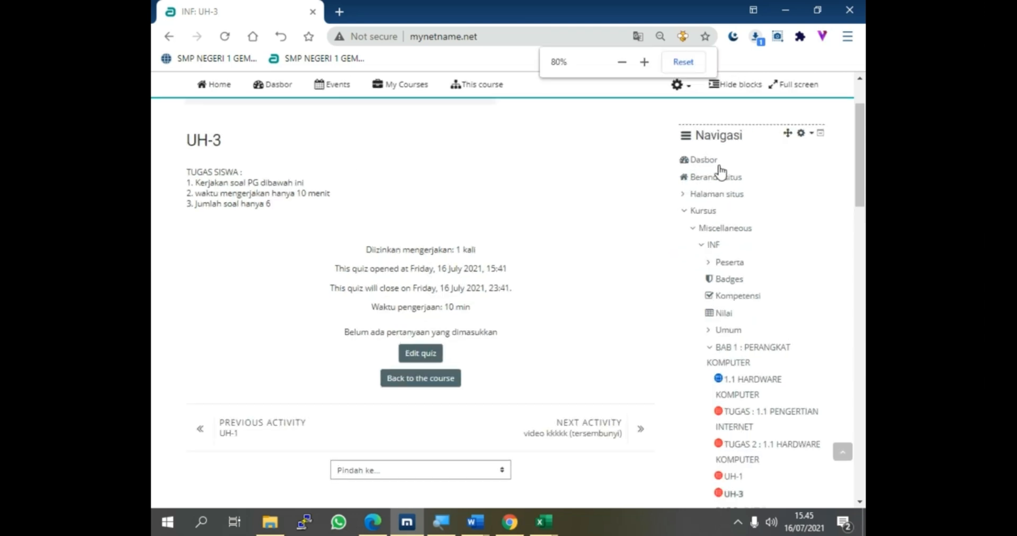
key(ctrl+plus)
key(ctrl+plus)
key(ctrl+plus)
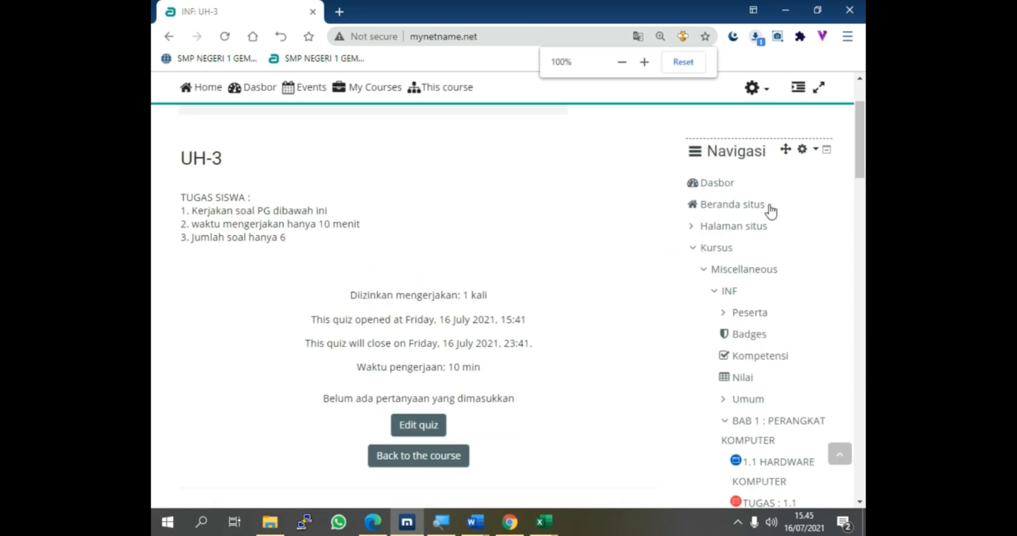
scroll(779, 229, down, 6)
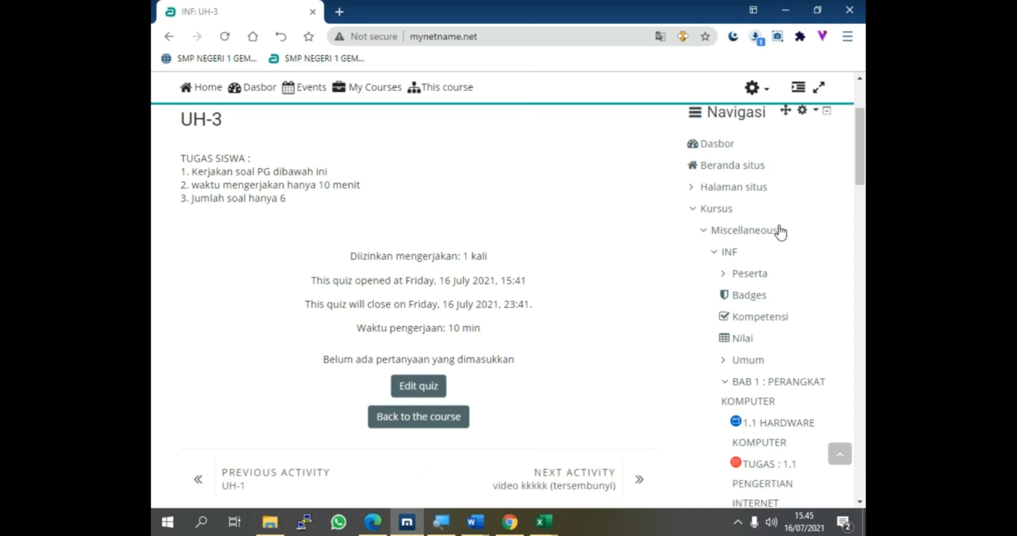
scroll(792, 279, down, 12)
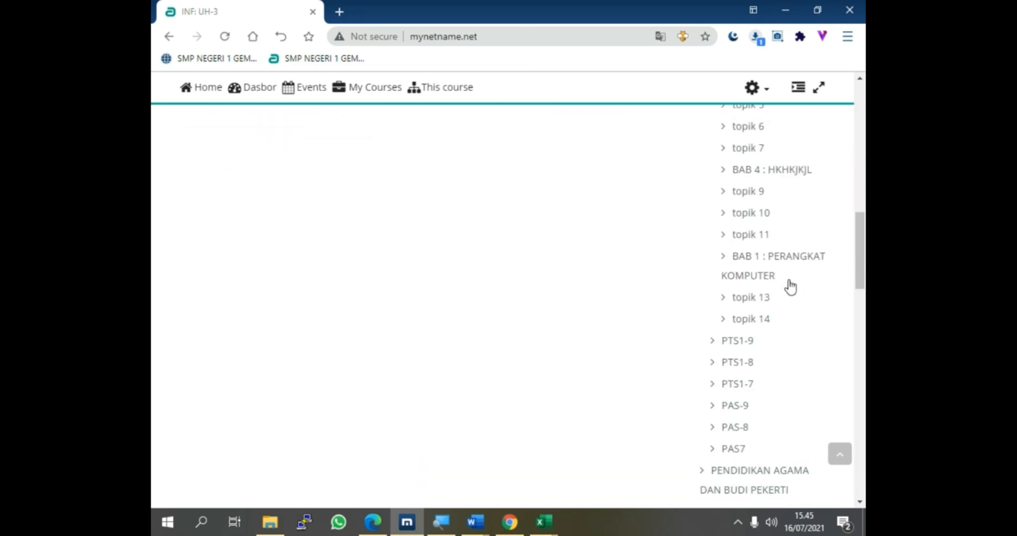
scroll(792, 289, down, 7)
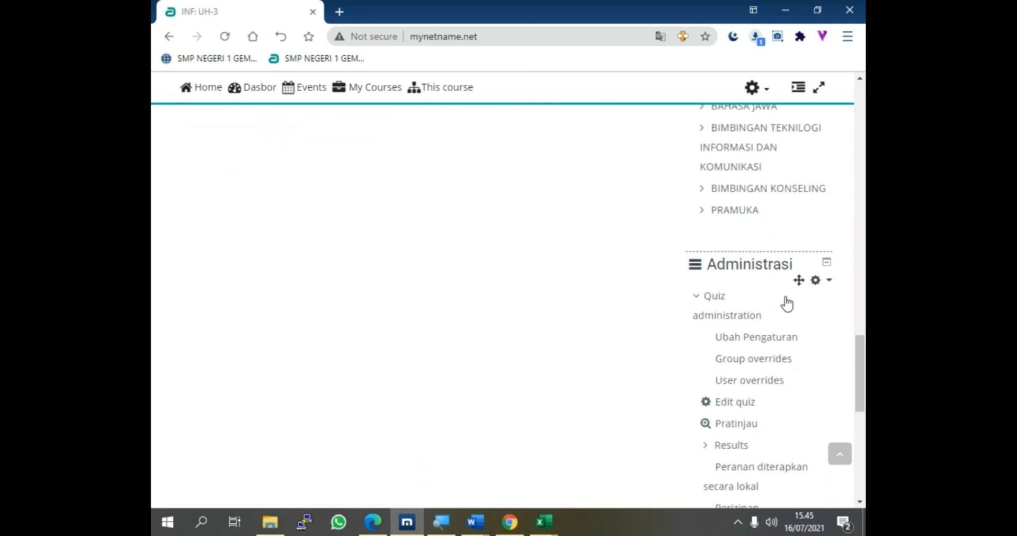
scroll(769, 278, down, 8)
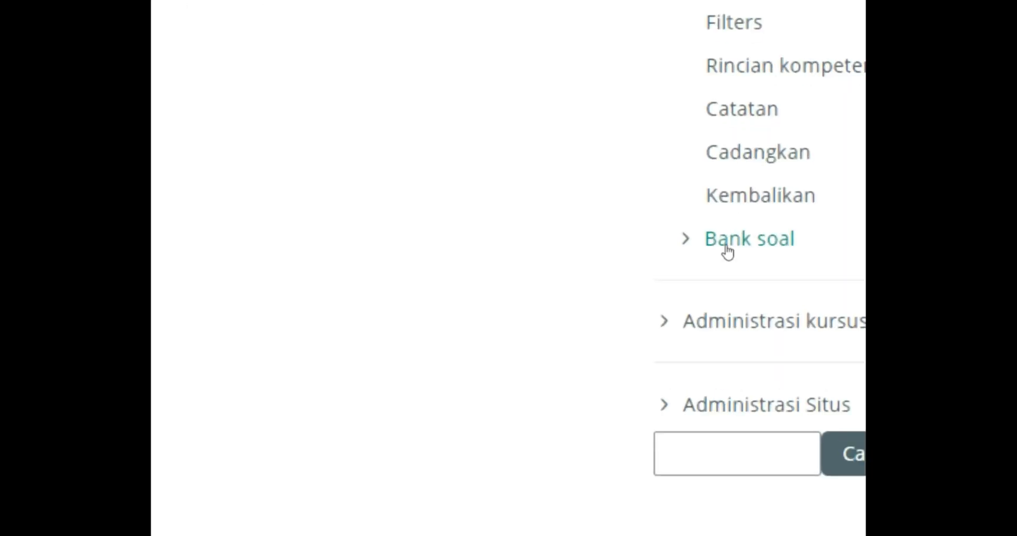
click(728, 251)
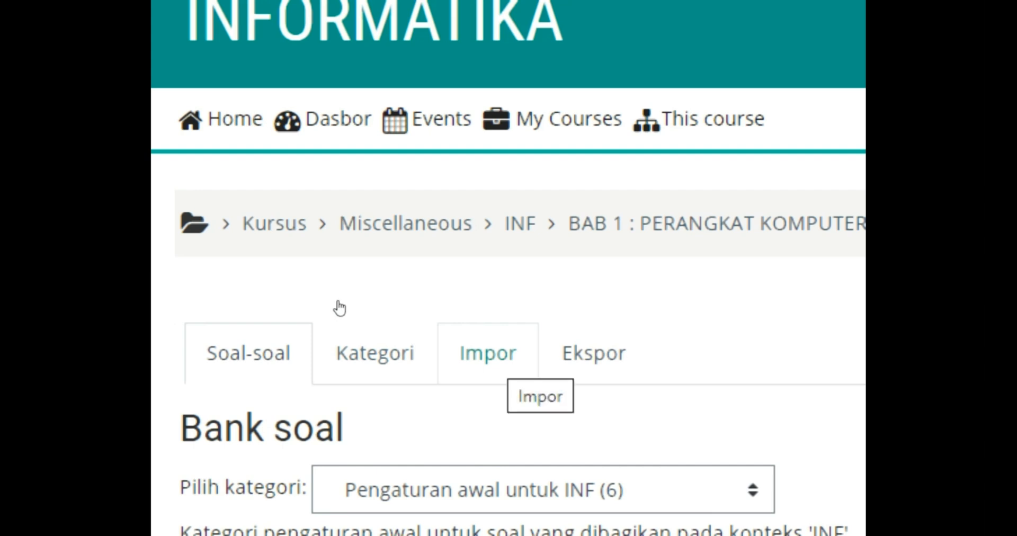
- Open the question import form in the question bank and choose Blackboard as the file format
click(488, 353)
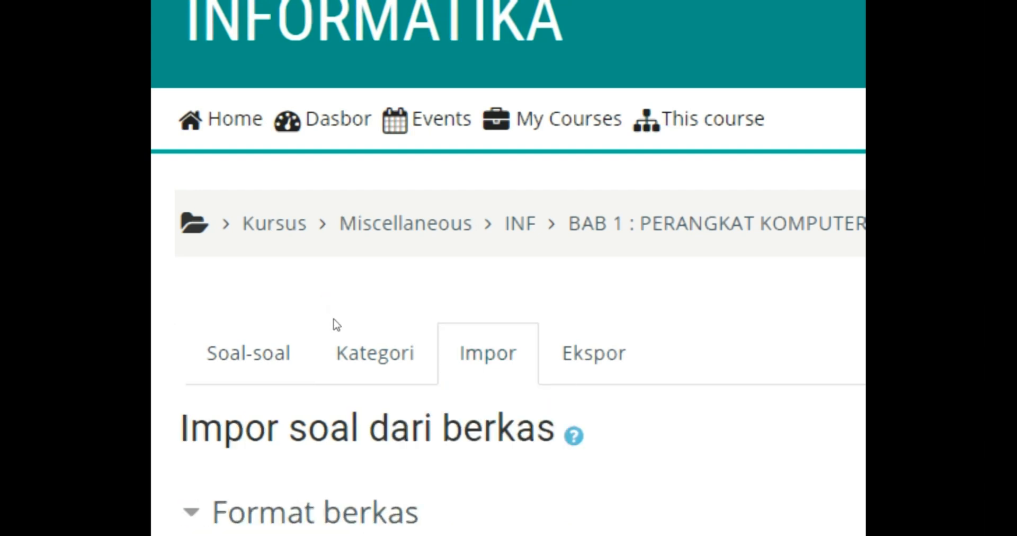
scroll(335, 334, down, 3)
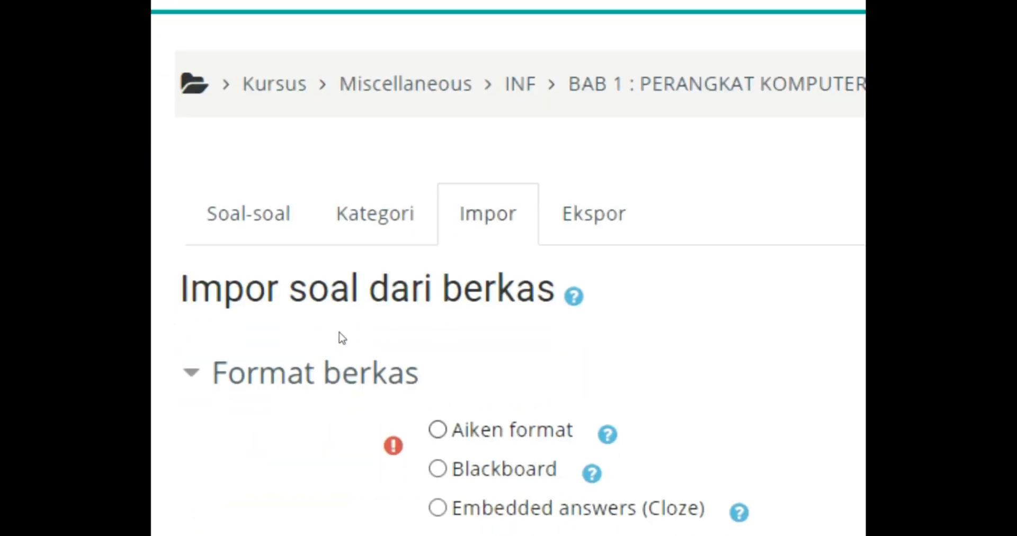
scroll(318, 334, down, 4)
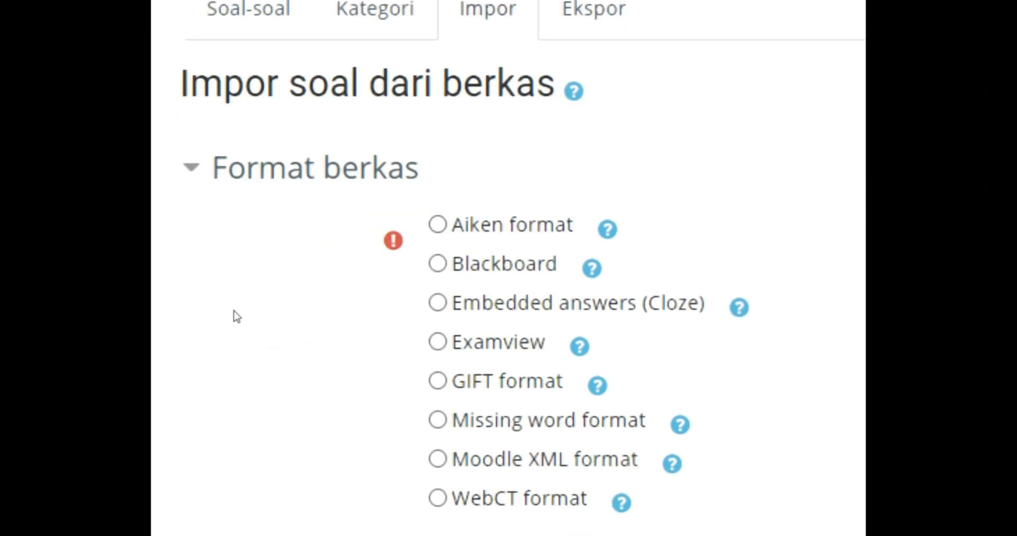
double_click(312, 254)
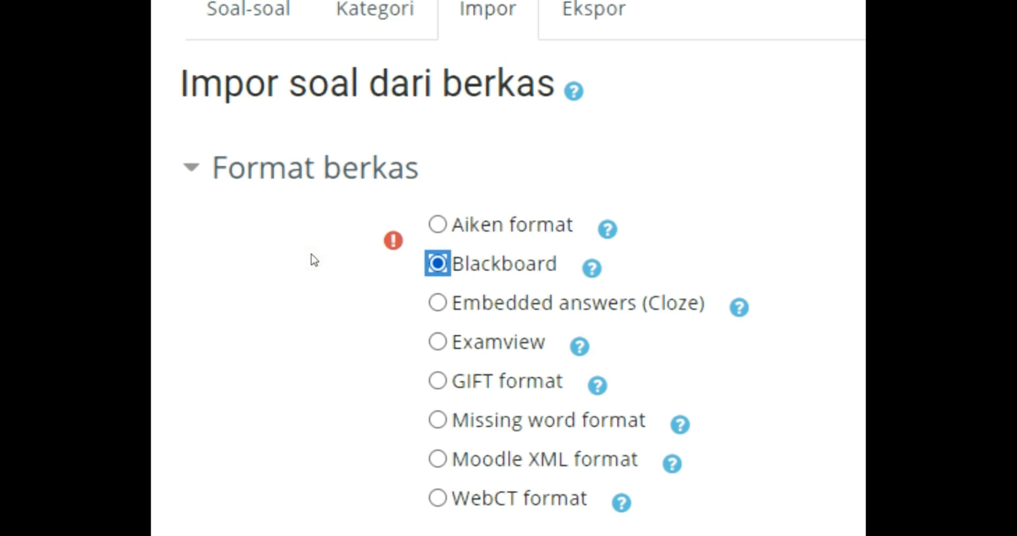
- Add the archive UH3 (1).zip from the Downloads folder as the file to import
scroll(318, 255, down, 5)
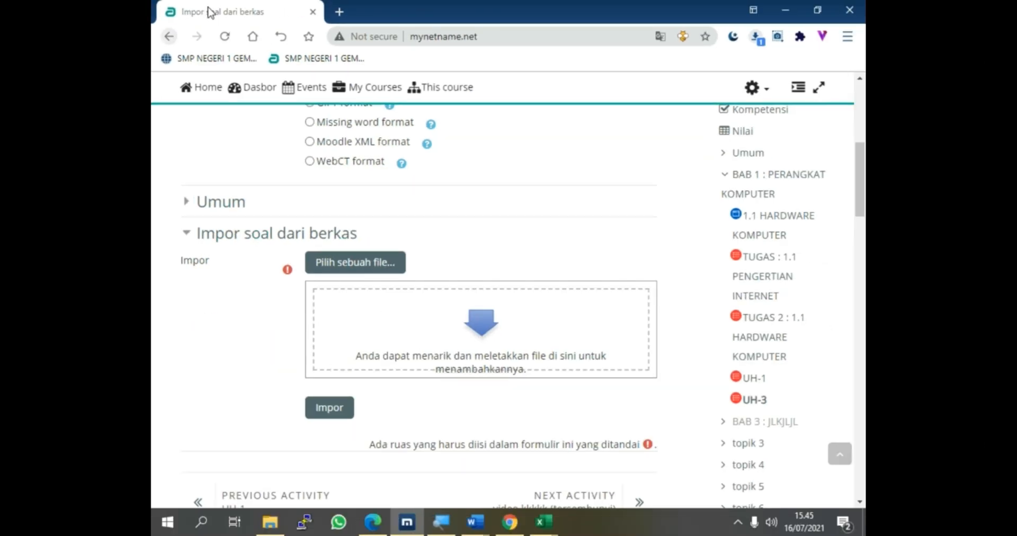
click(270, 524)
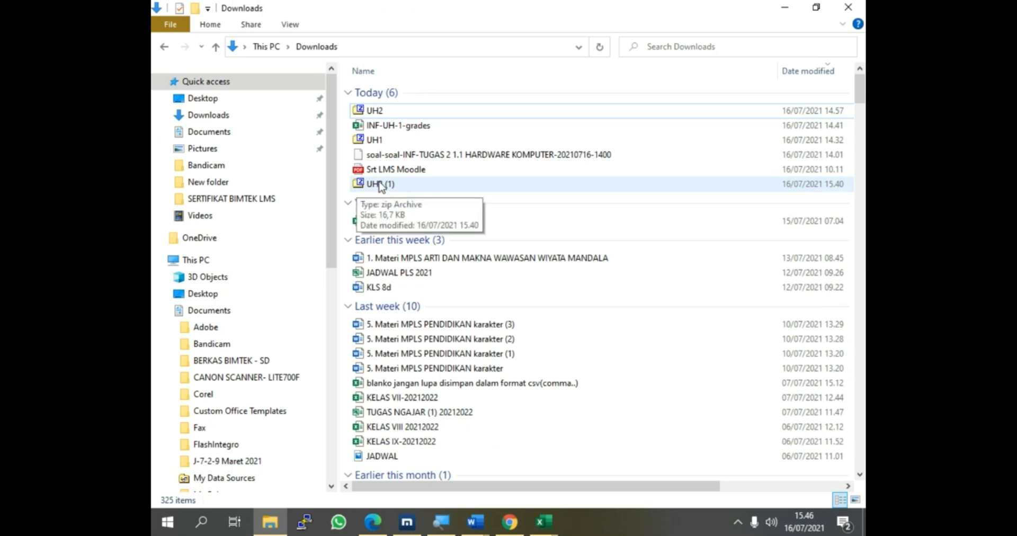
click(384, 186)
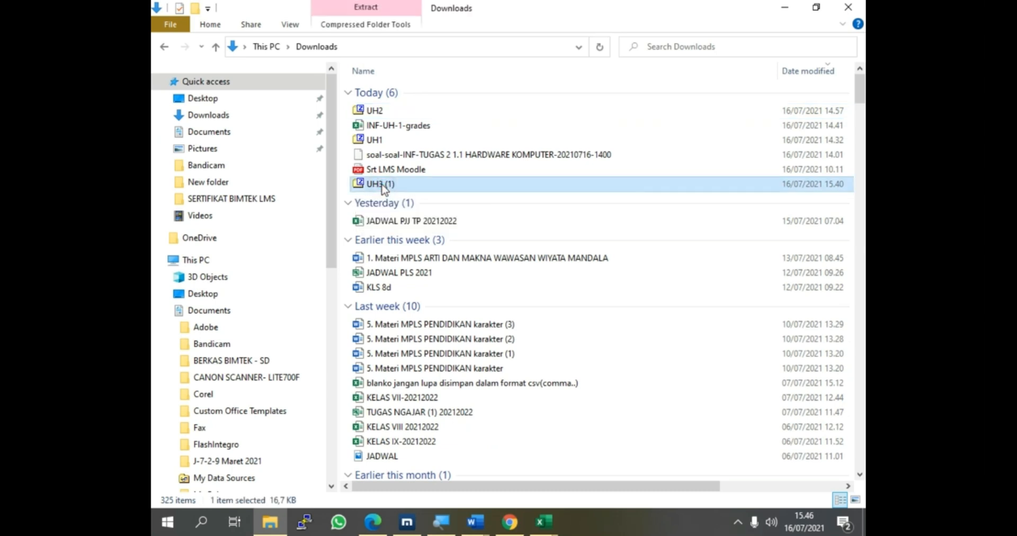
drag(385, 188, 470, 356)
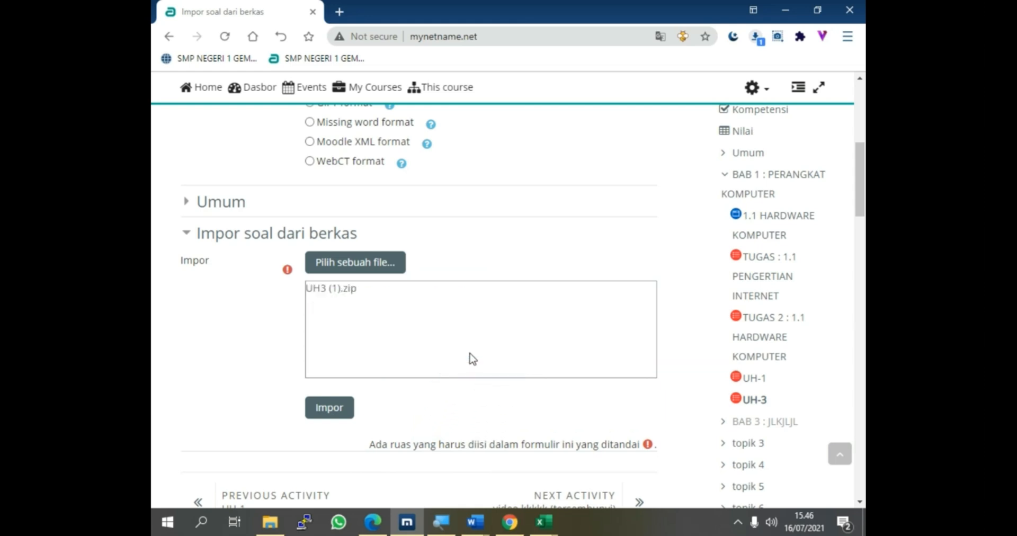
- Import the questions from UH3 (1).zip and continue to the question bank list
click(328, 420)
click(326, 419)
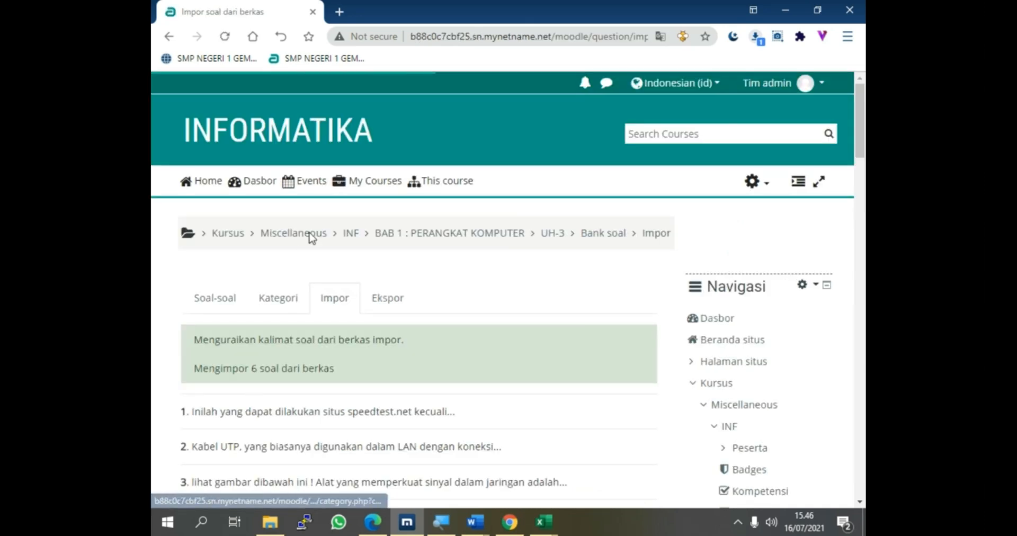
scroll(312, 238, down, 6)
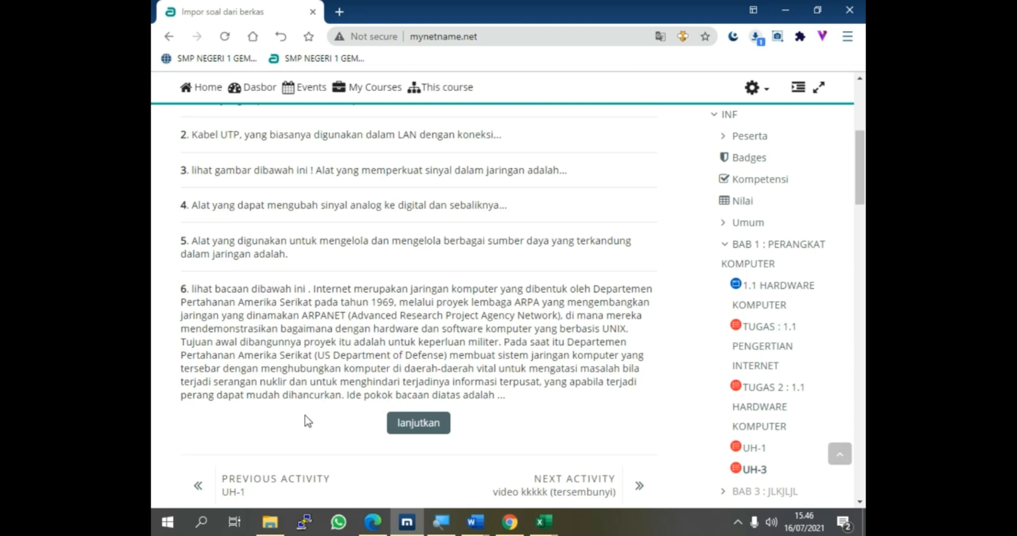
scroll(236, 291, up, 3)
scroll(236, 292, down, 1)
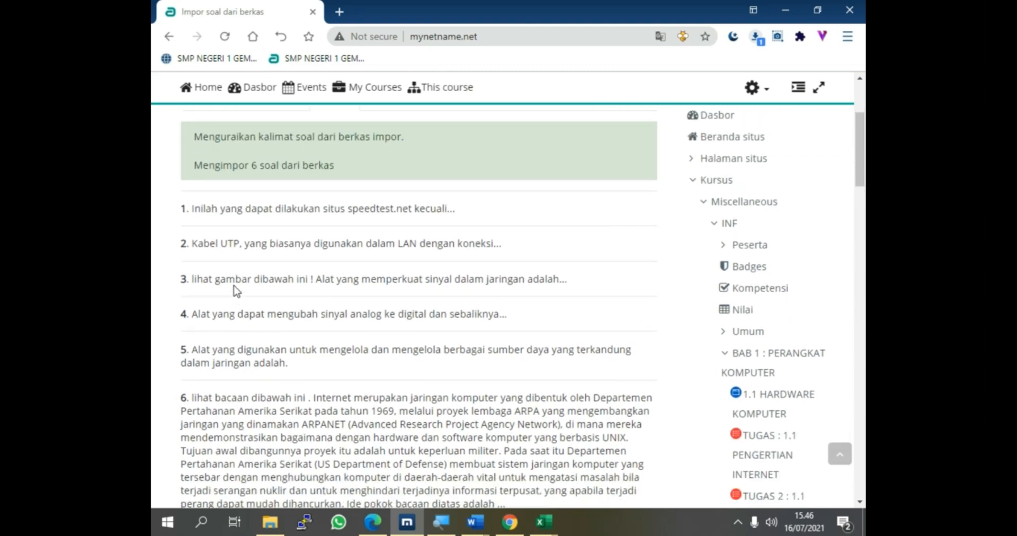
scroll(236, 291, down, 2)
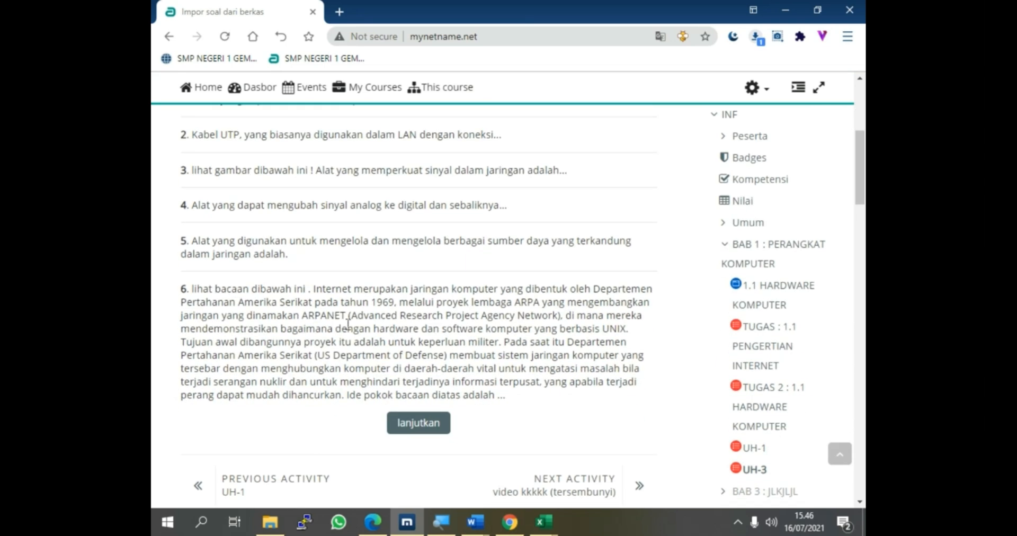
click(427, 427)
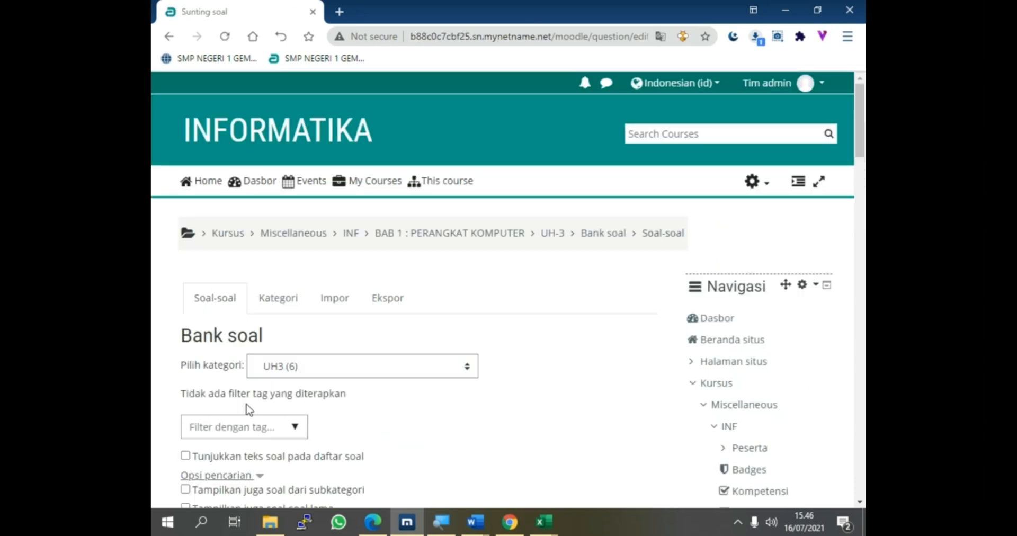
- Select all questions in the UH3 category of the question bank
scroll(249, 411, down, 3)
scroll(247, 411, down, 3)
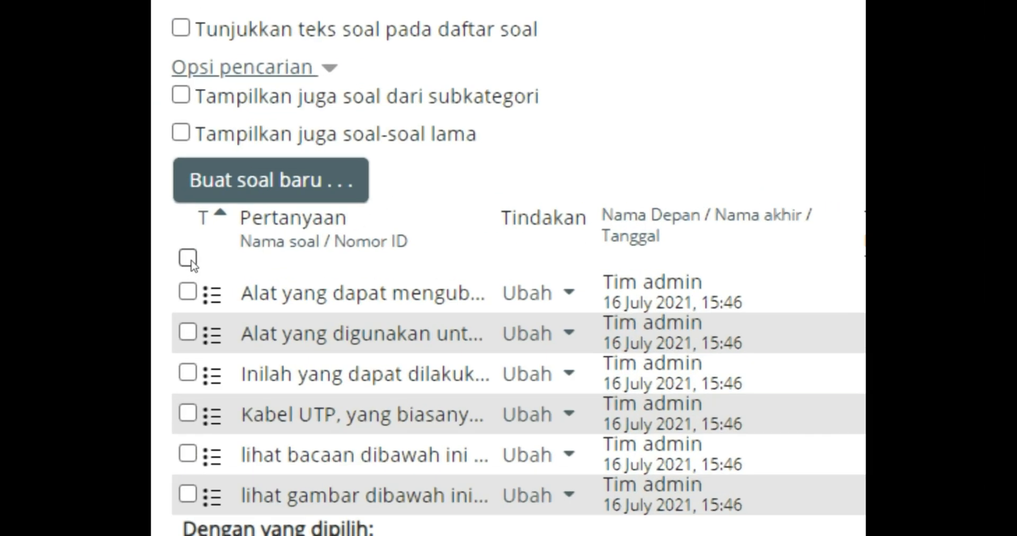
click(188, 259)
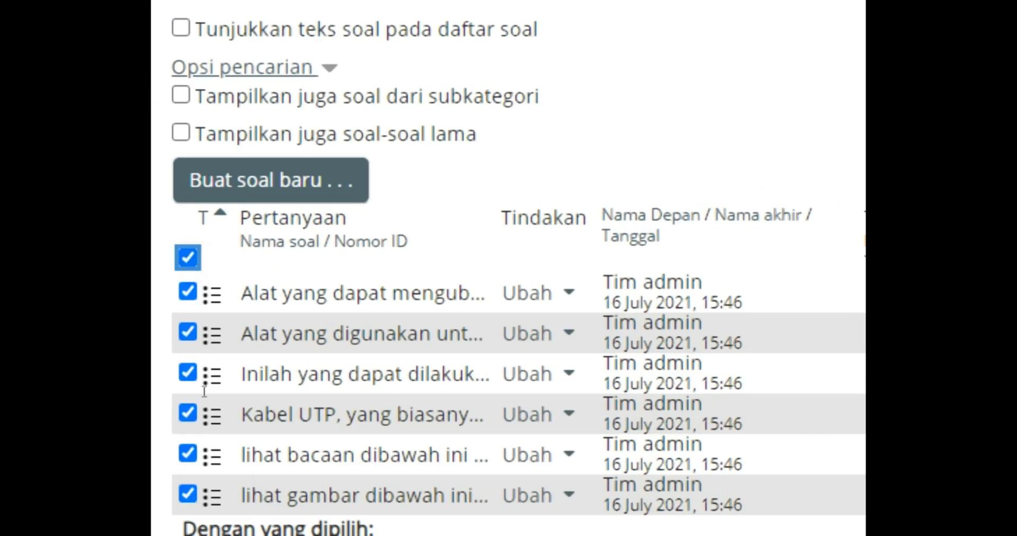
scroll(204, 389, down, 1)
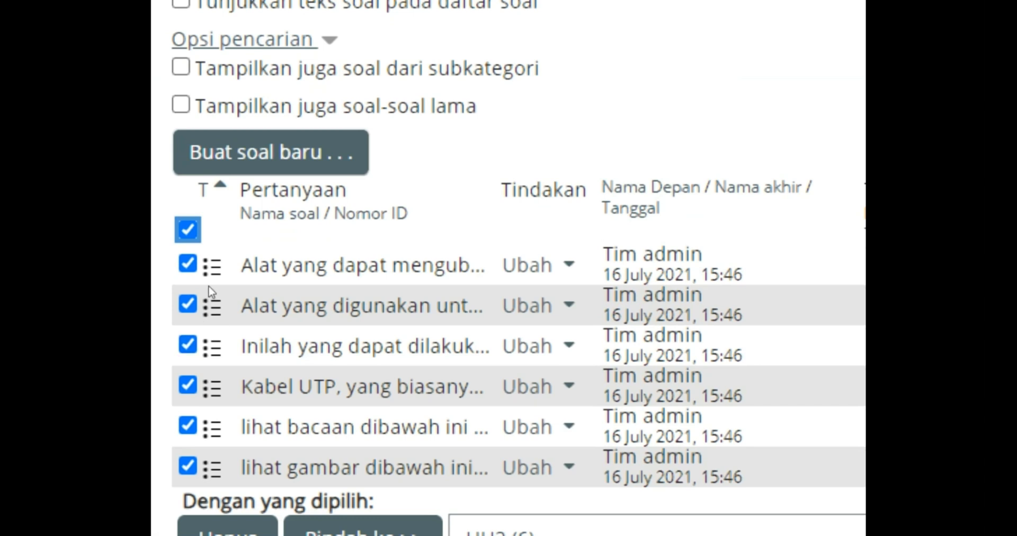
scroll(318, 403, down, 2)
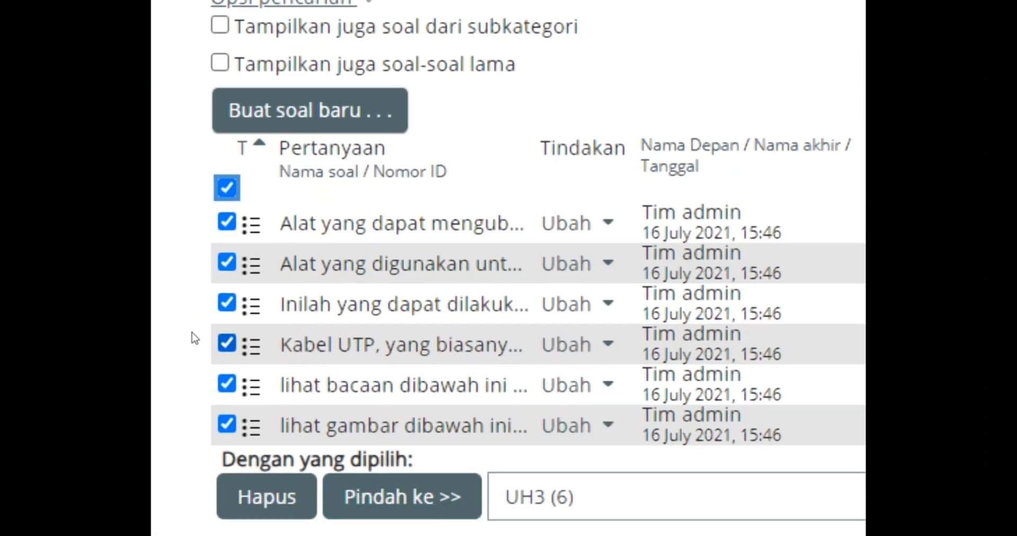
- Deselect and reselect the last three questions individually, and clear the selection of all questions
click(188, 343)
click(227, 384)
click(227, 424)
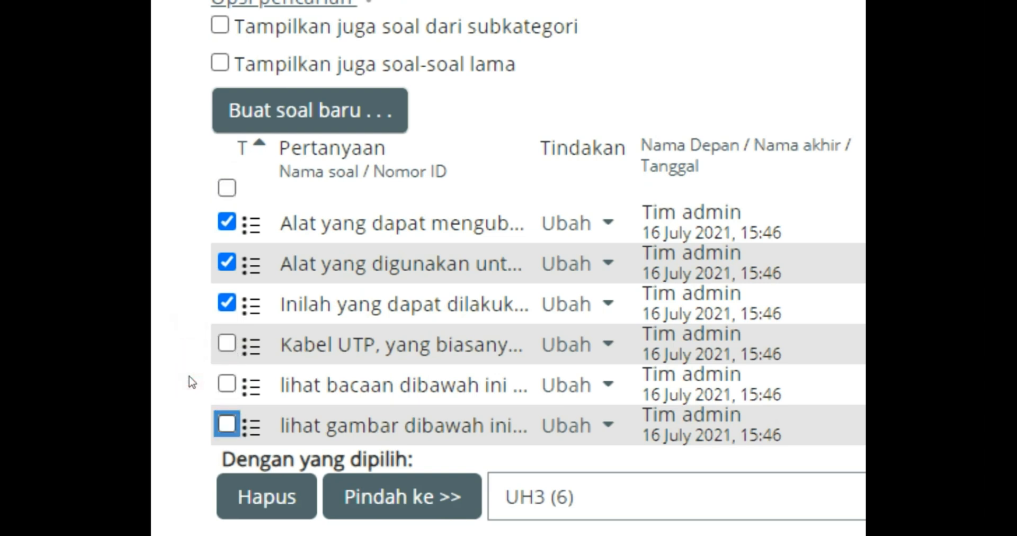
click(227, 384)
click(227, 343)
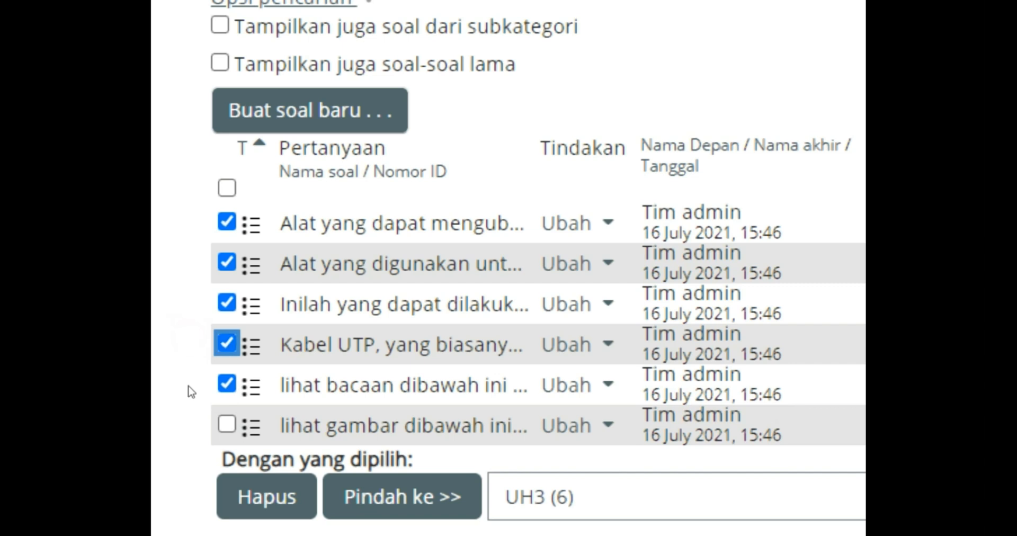
click(227, 424)
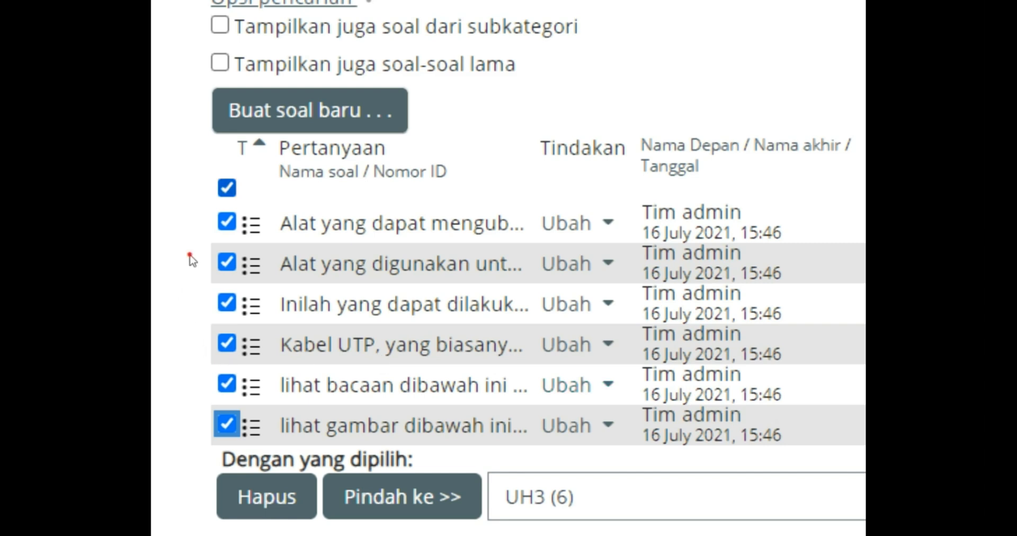
click(227, 187)
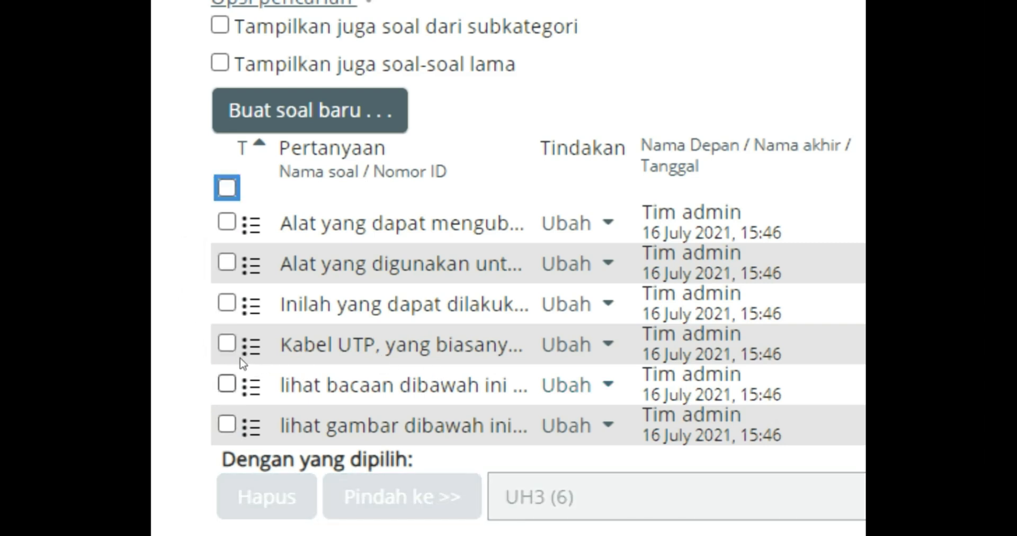
- Open the question beginning "lihat bacaan dibawah ini" for editing and display its question text
click(380, 364)
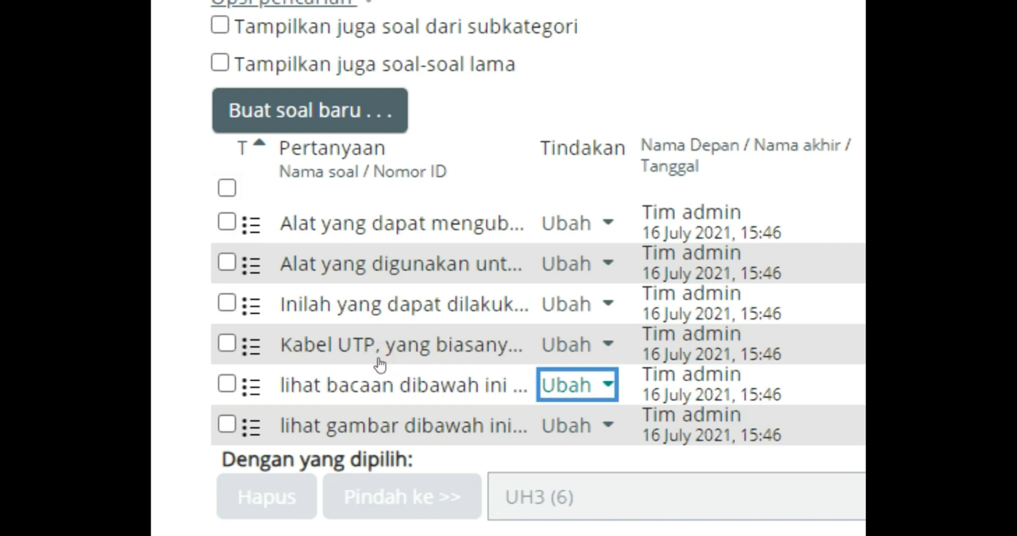
key(Return)
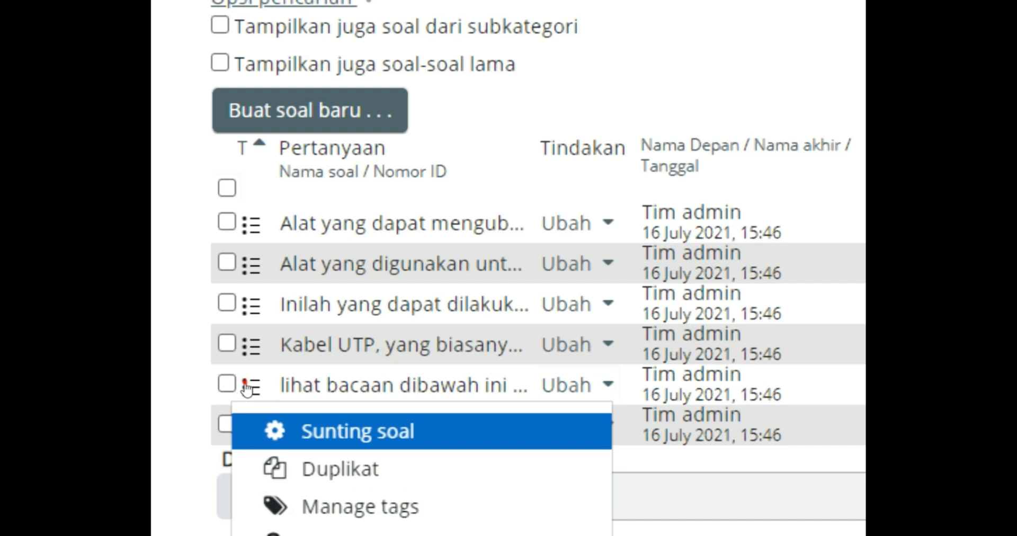
key(Return)
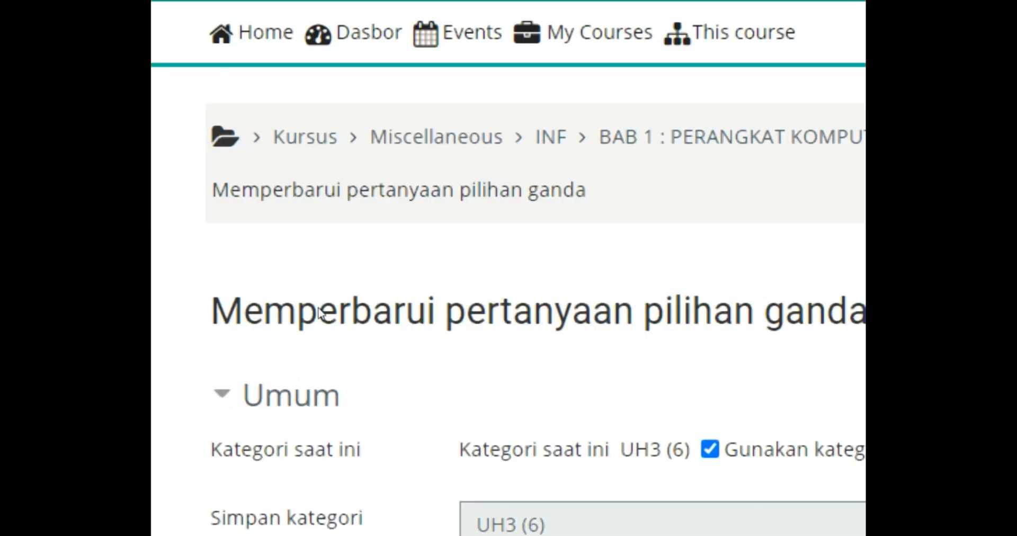
key(ctrl+minus)
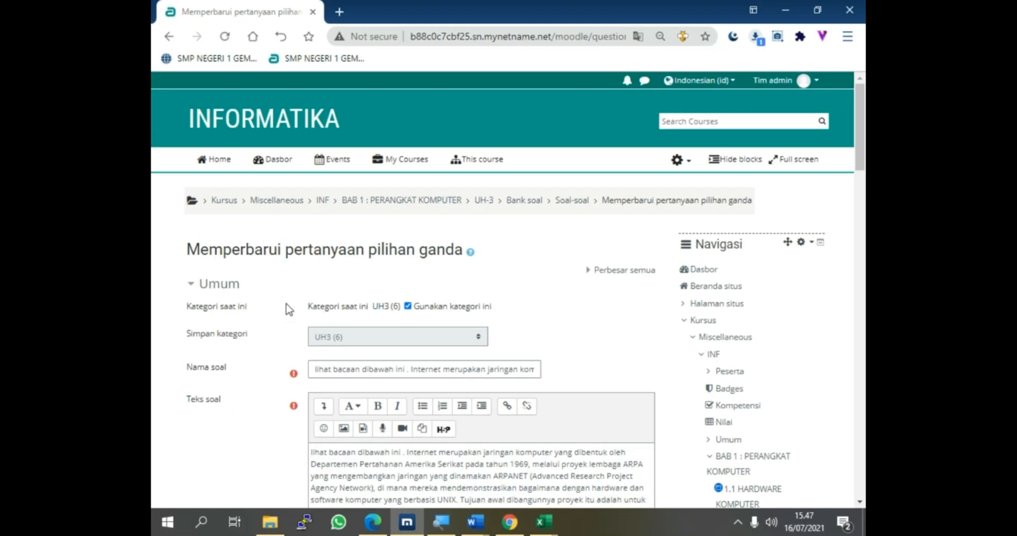
scroll(320, 318, down, 4)
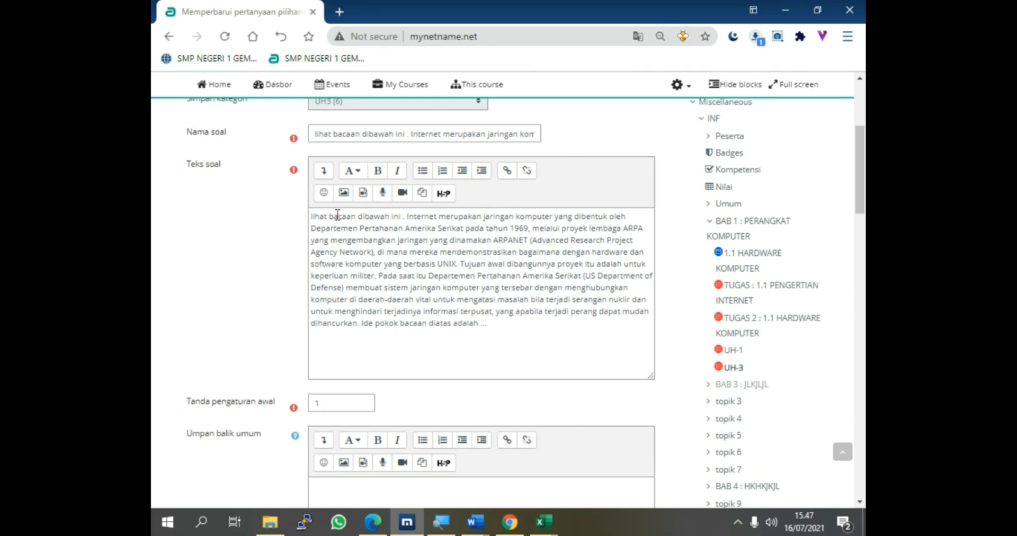
key(ctrl+plus)
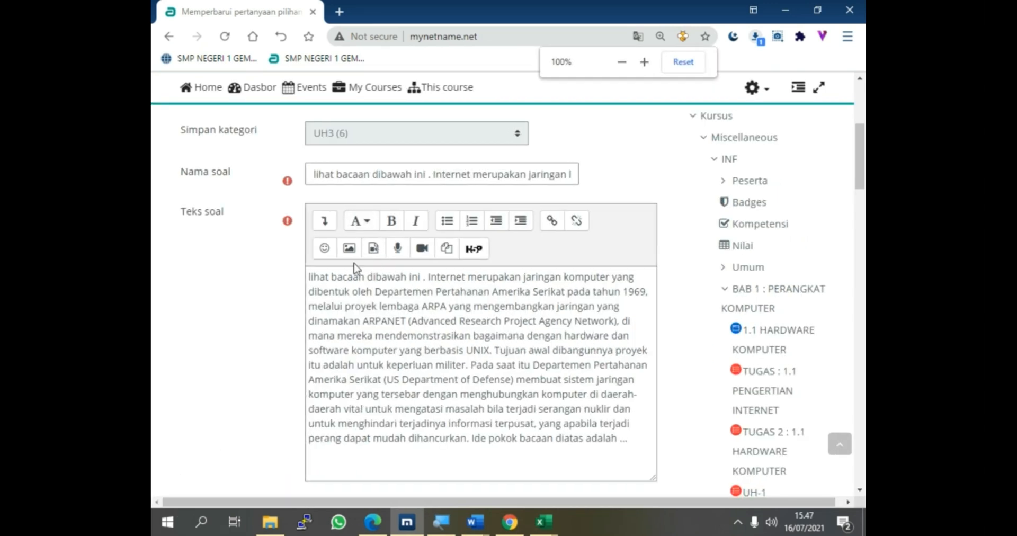
- Set off "lihat bacaan dibawah ini ." and "Ide pokok bacaan diatas adalah ..." from the reading passage with a blank line each in the question text
click(428, 276)
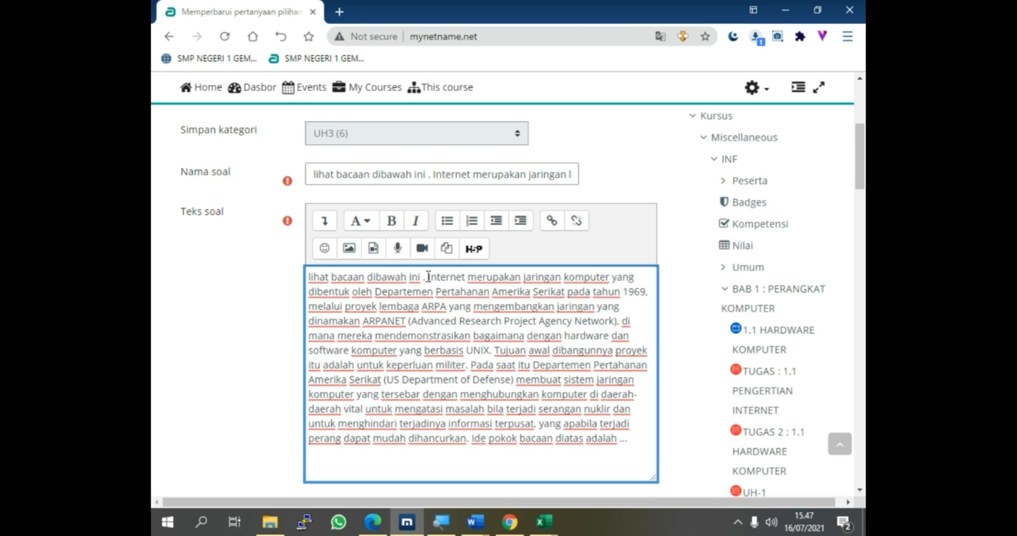
key(Return)
key(Return)
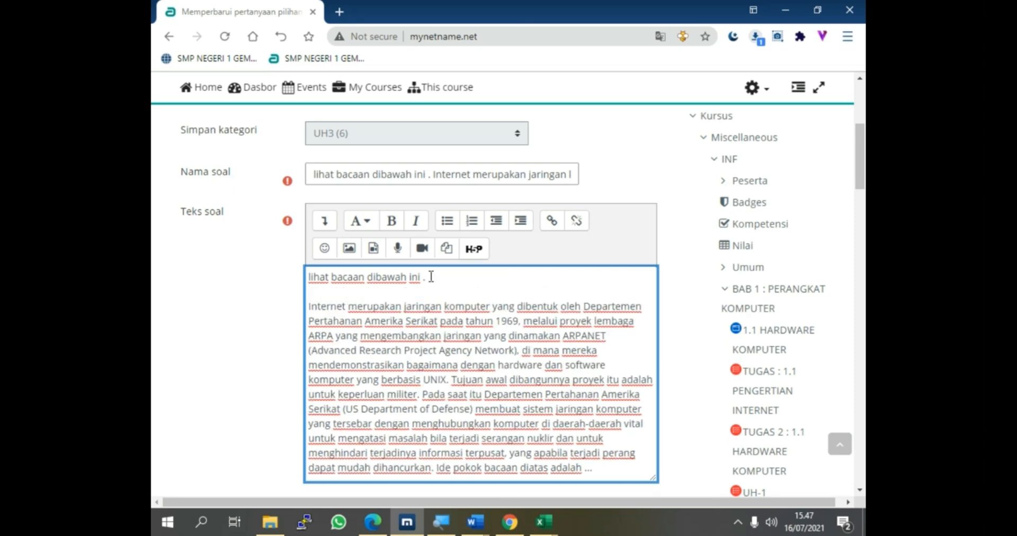
scroll(504, 360, down, 1)
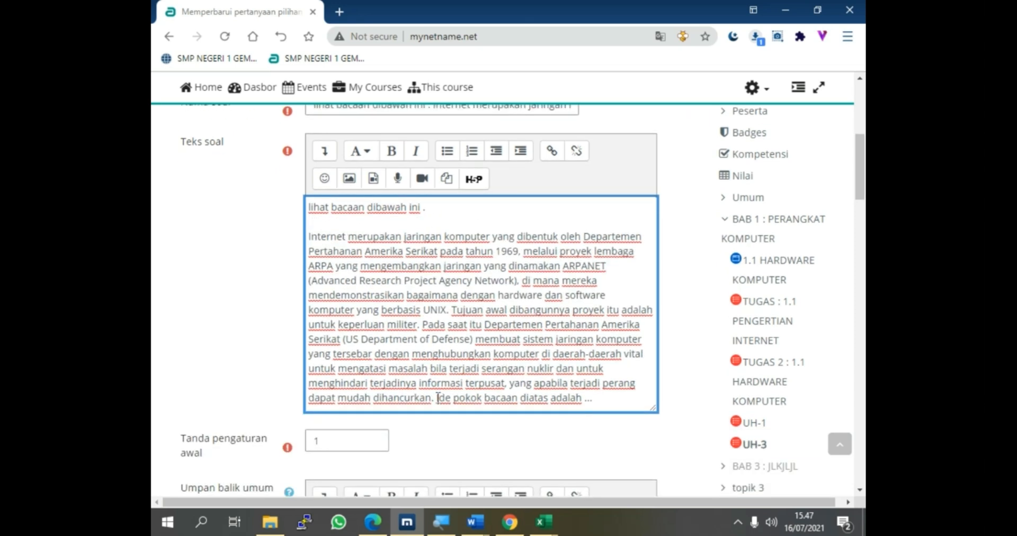
drag(436, 398, 605, 398)
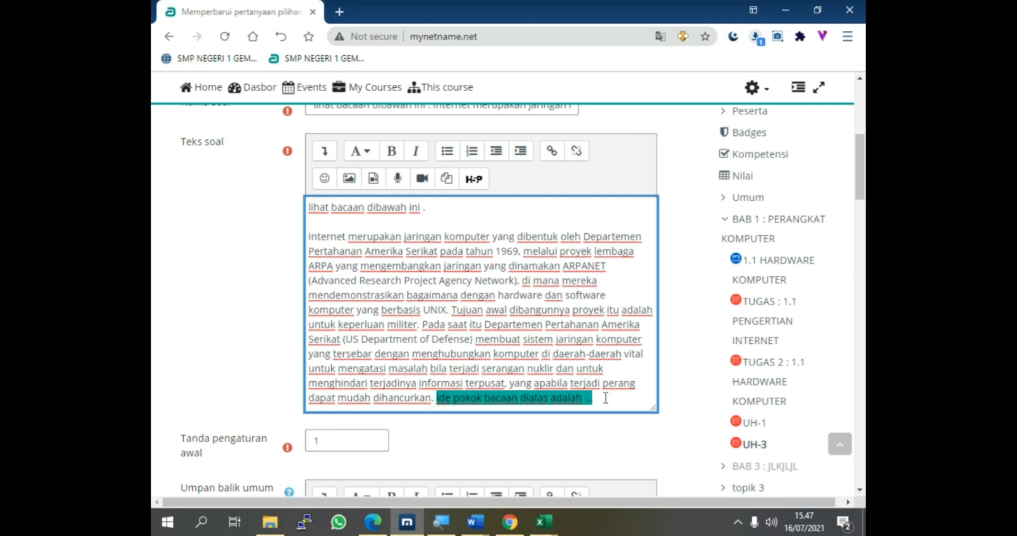
click(437, 398)
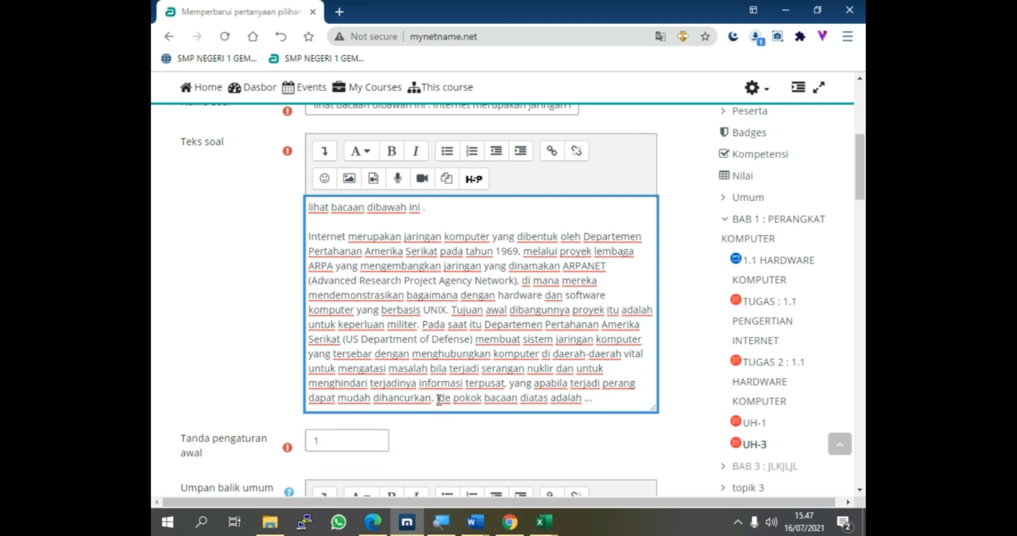
key(Return)
key(Return)
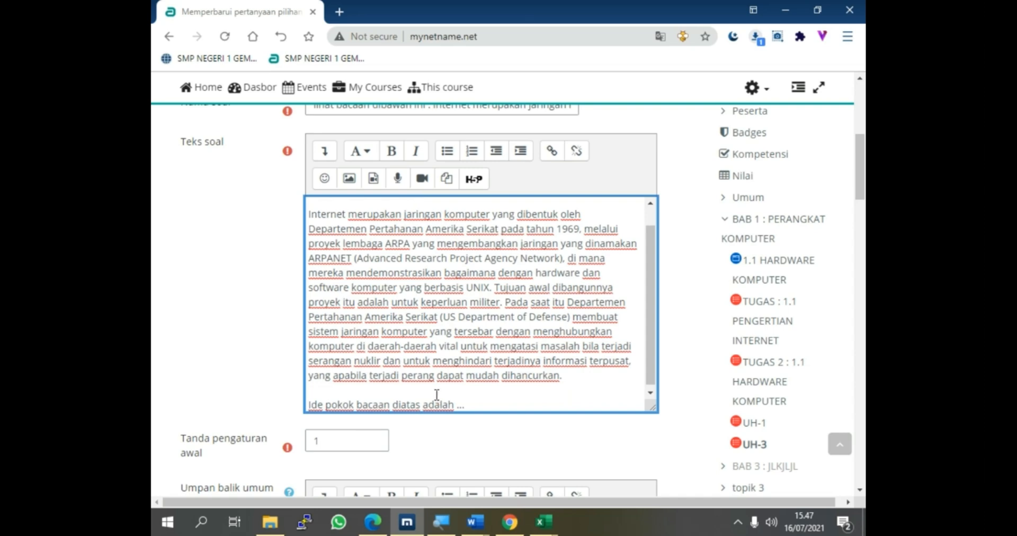
- Save the changes to the reading question and return to the question bank
scroll(509, 418, down, 15)
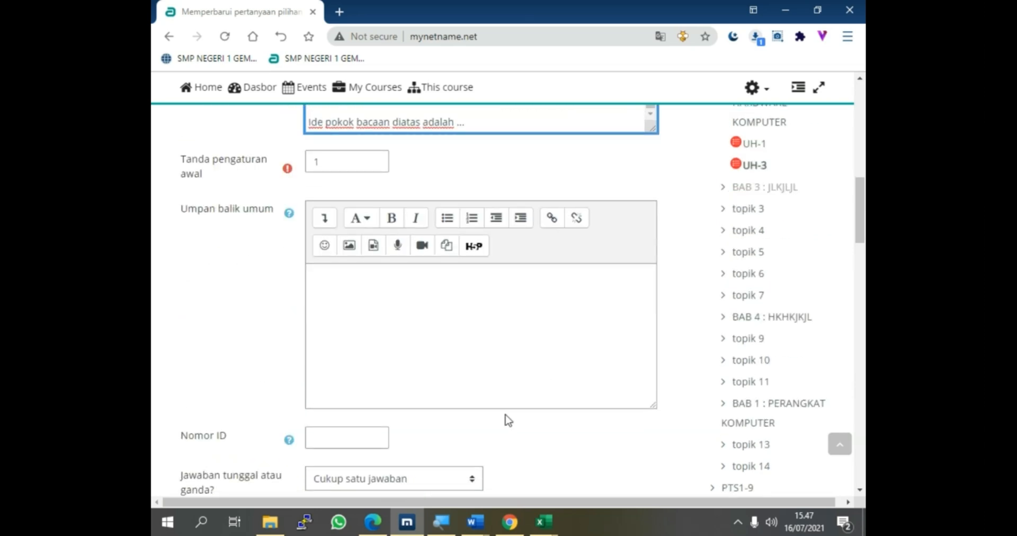
scroll(475, 399, down, 15)
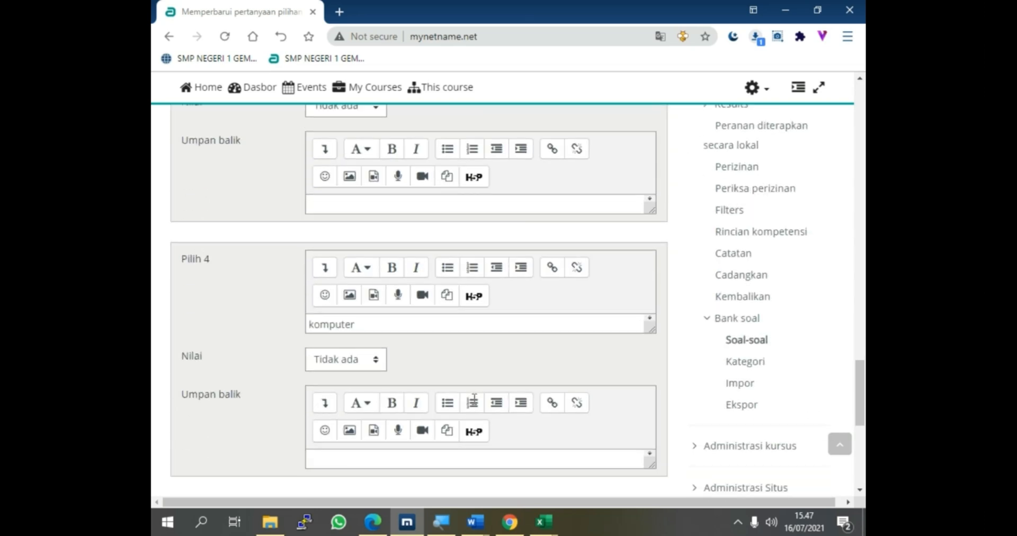
scroll(476, 406, down, 2)
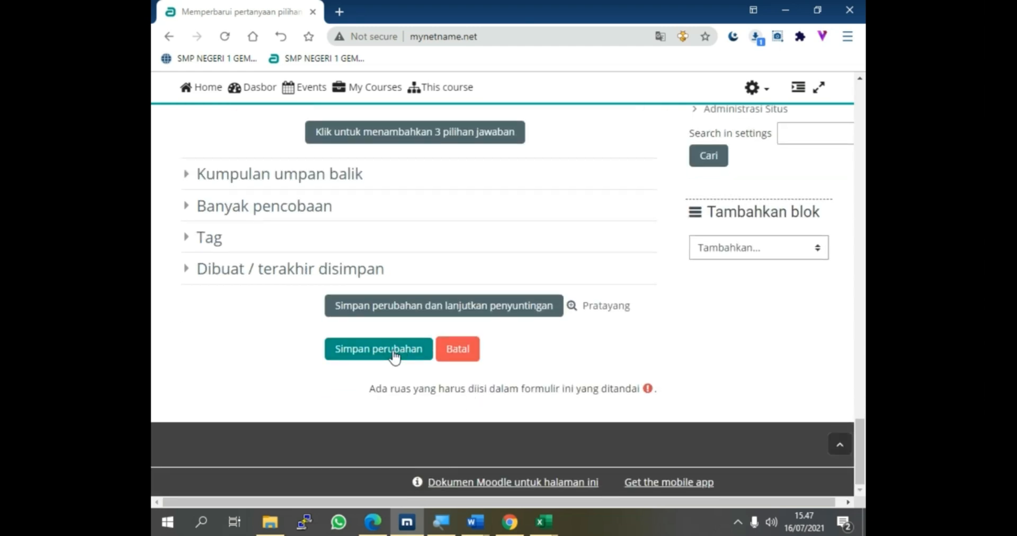
click(395, 354)
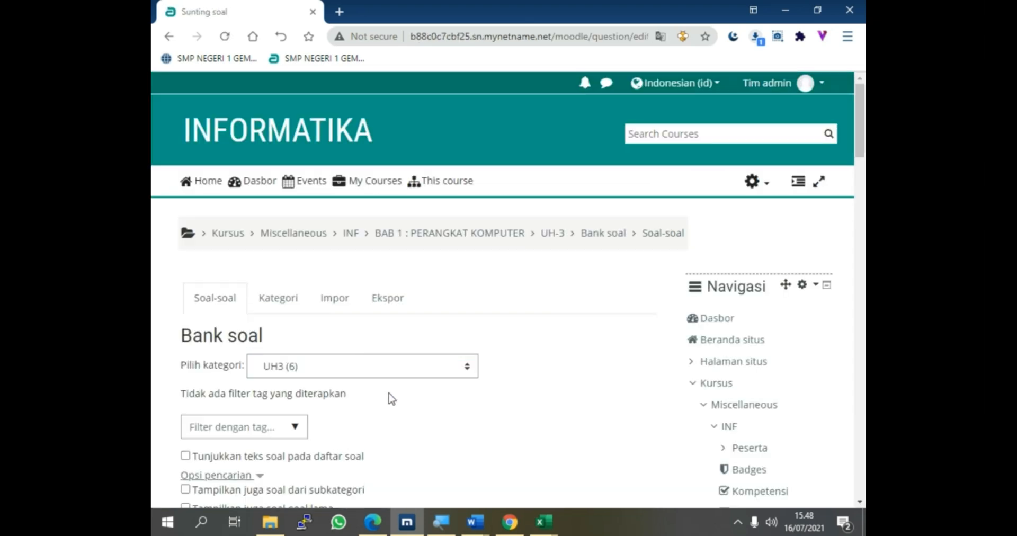
- Open the question beginning "lihat gambar dibawah ini" for editing and display its question text
scroll(391, 388, down, 1)
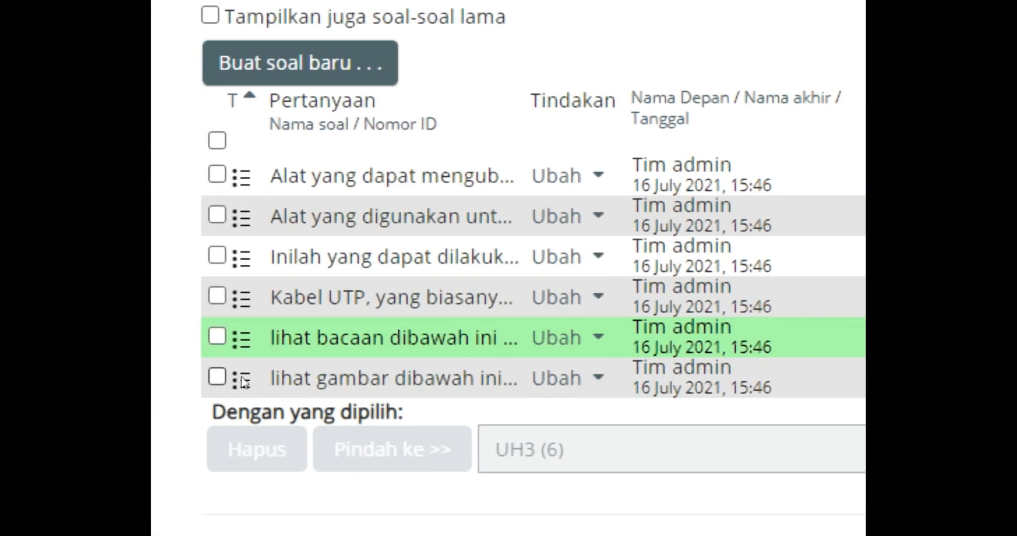
click(377, 379)
click(234, 401)
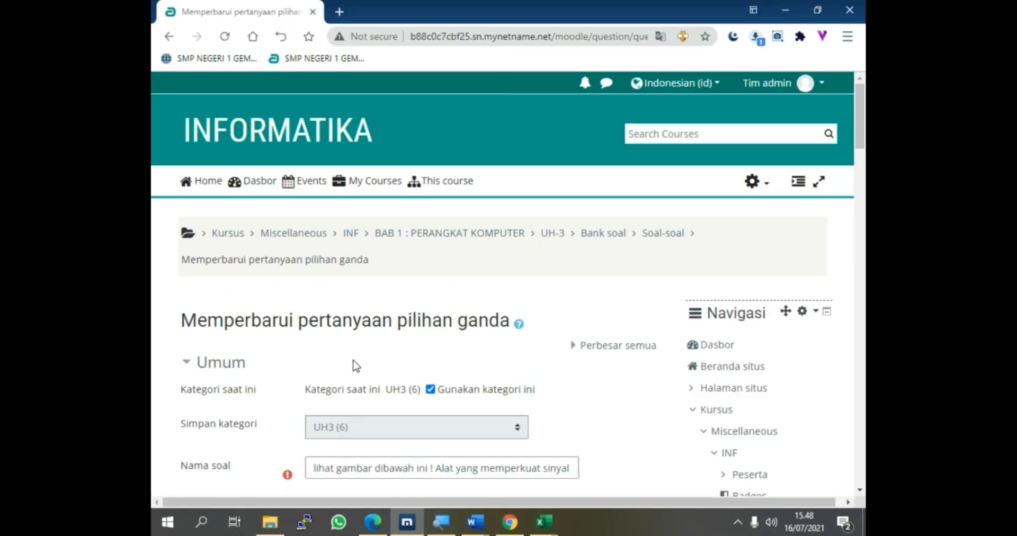
scroll(355, 366, down, 5)
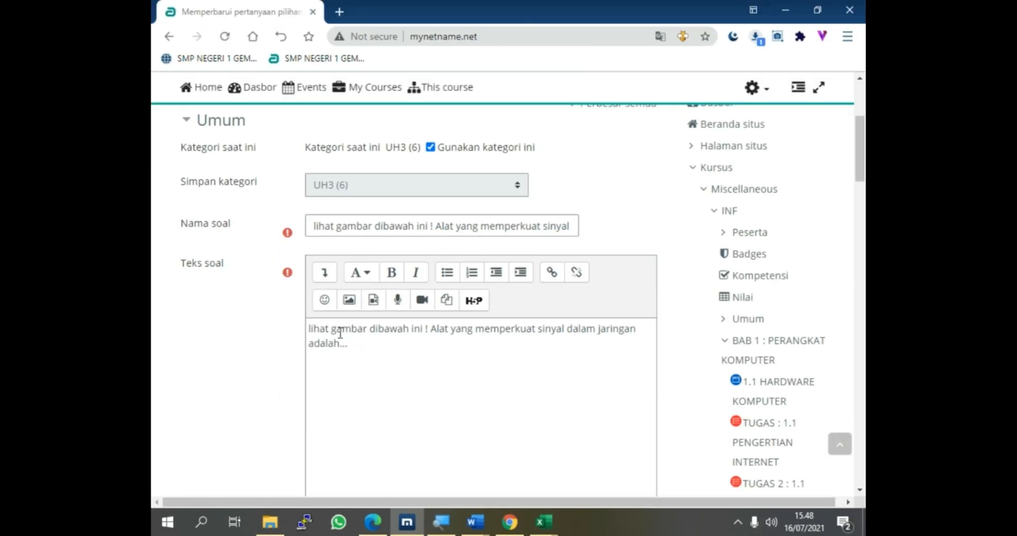
- Insert empty lines between "lihat gambar dibawah ini !" and "Alat yang memperkuat sinyal dalam jaringan adalah..." in the question text
click(429, 329)
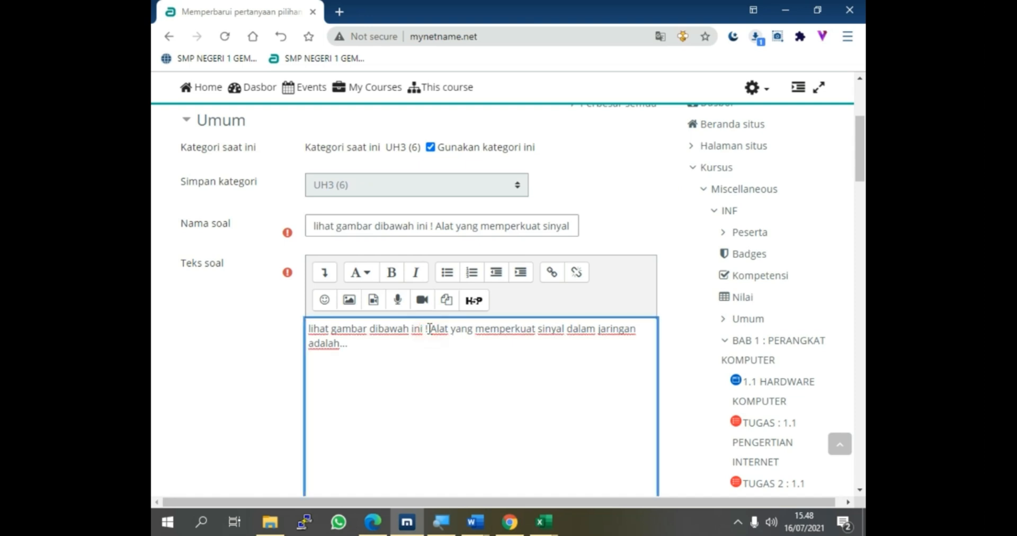
key(Return)
key(Return)
key(Return)
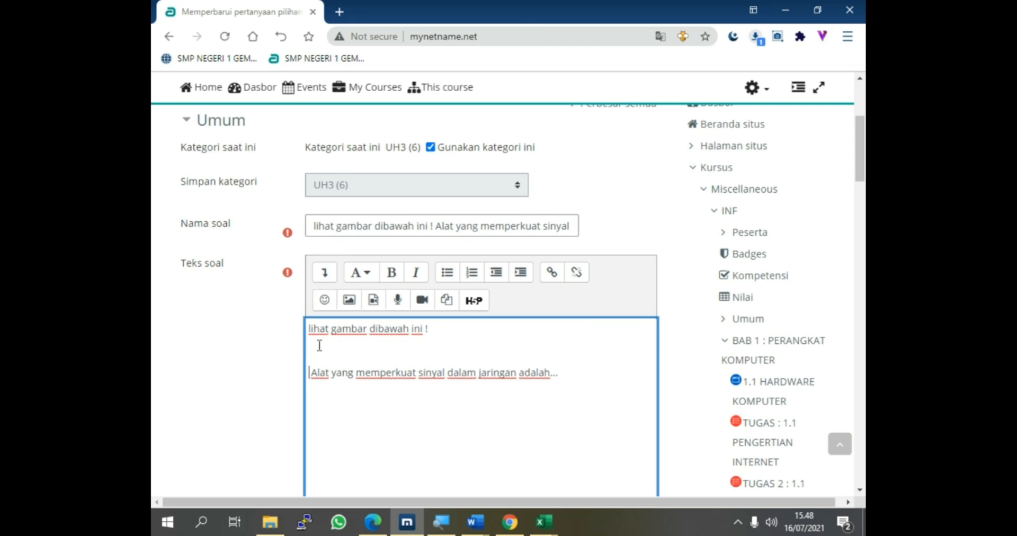
- Switch to Chrome and copy the enlarged signal booster image from the Google results for "MEMPERKUAT SINYAL DALAM JARINGAN"
click(510, 522)
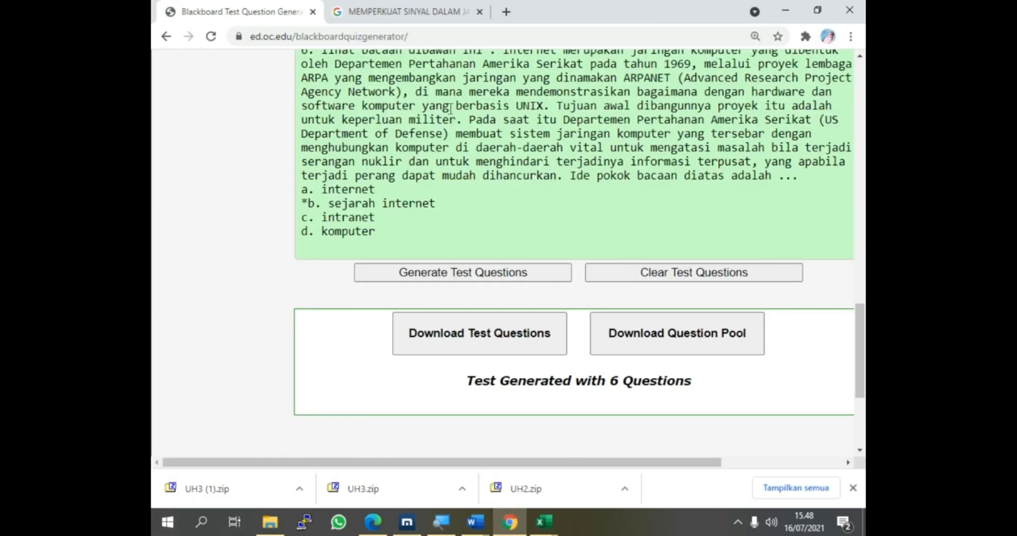
click(413, 12)
right_click(649, 239)
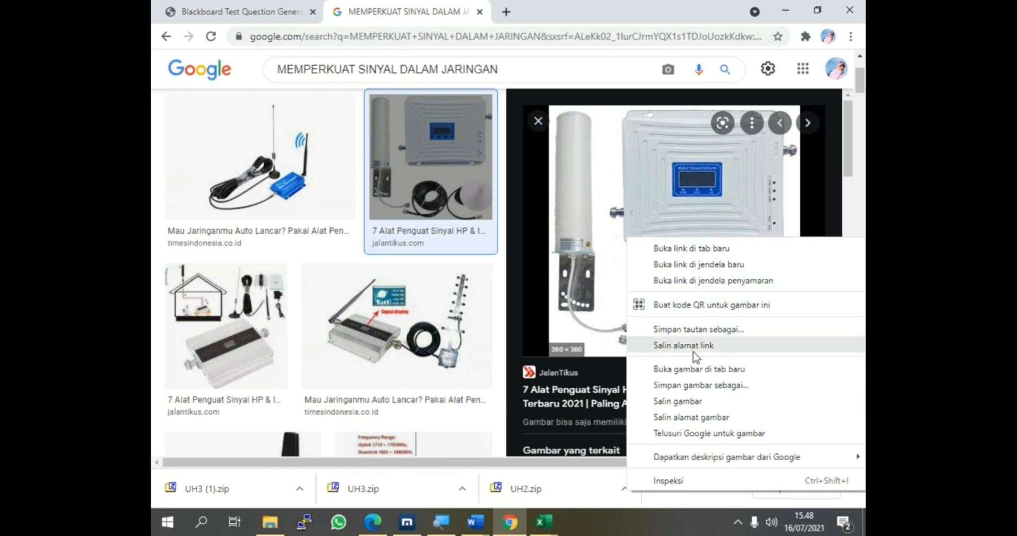
click(678, 402)
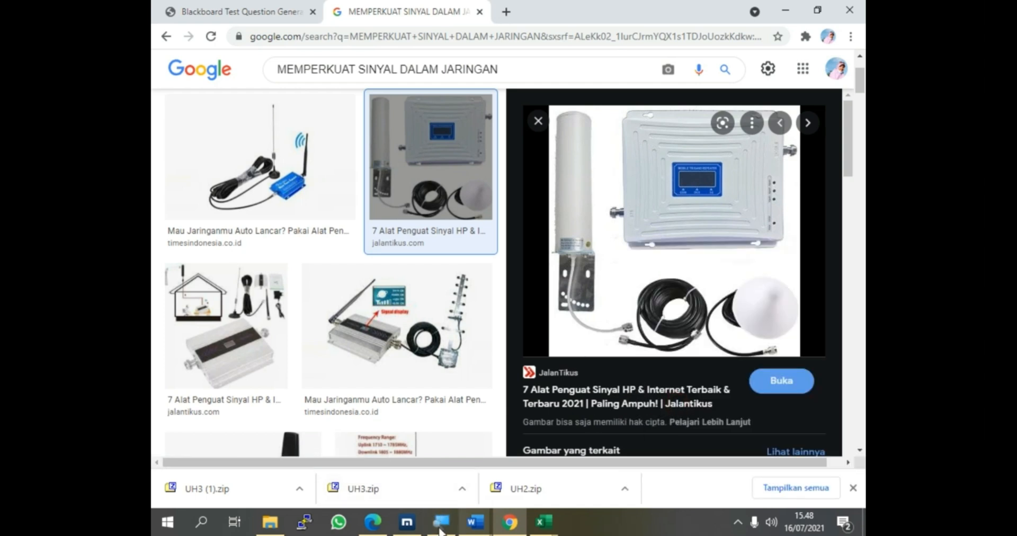
click(270, 522)
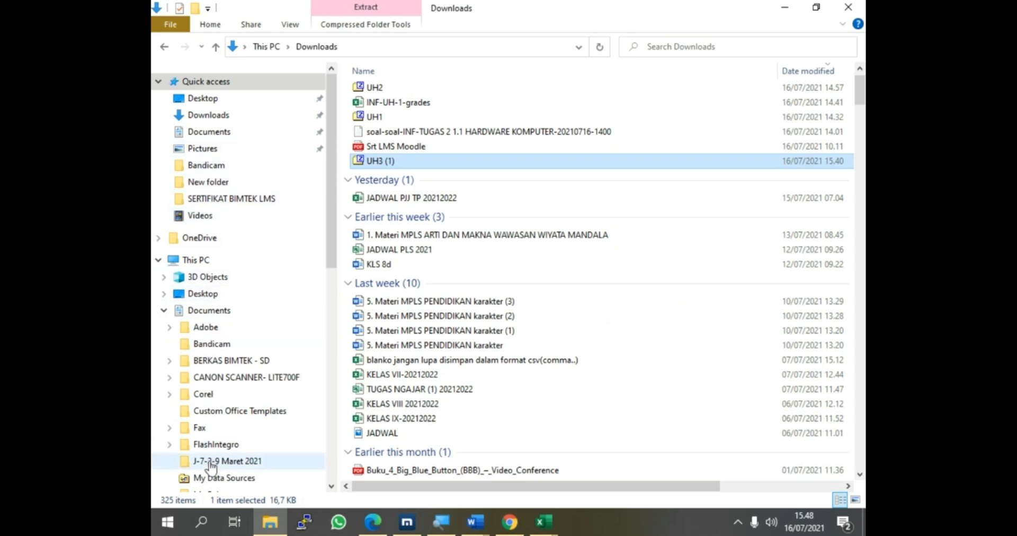
scroll(206, 458, down, 2)
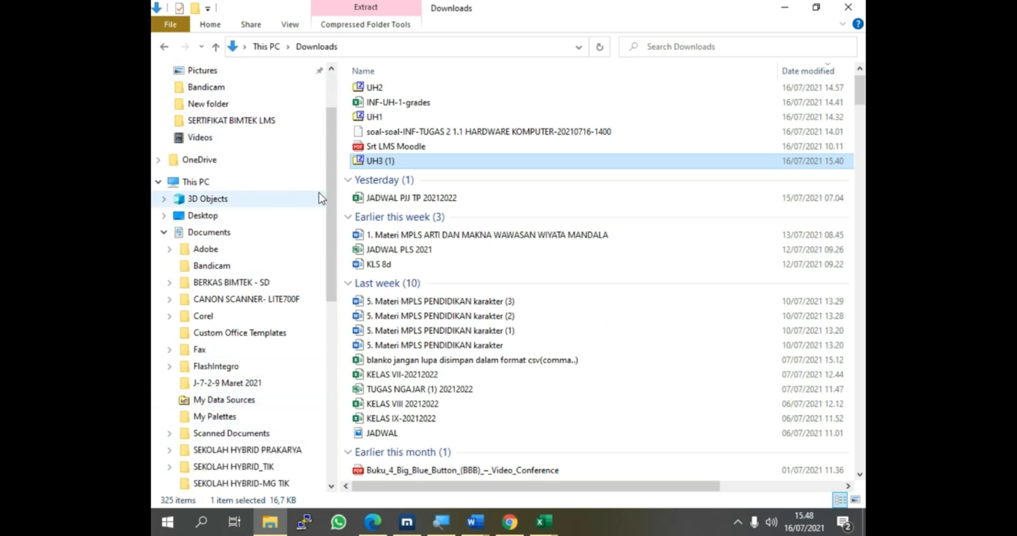
click(509, 523)
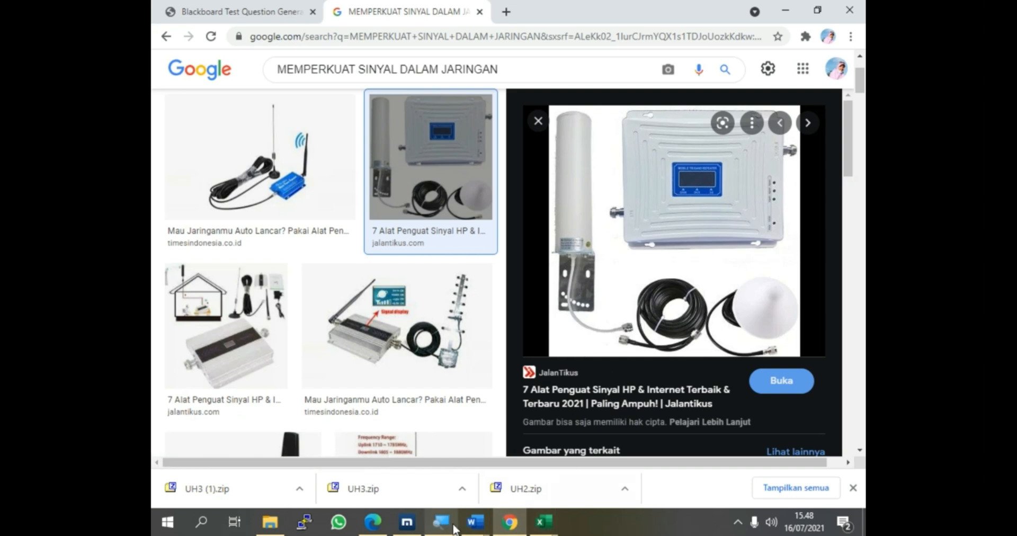
- Return to the Moodle question editor, paste the copied image below "lihat gambar dibawah ini !" and select it
click(404, 527)
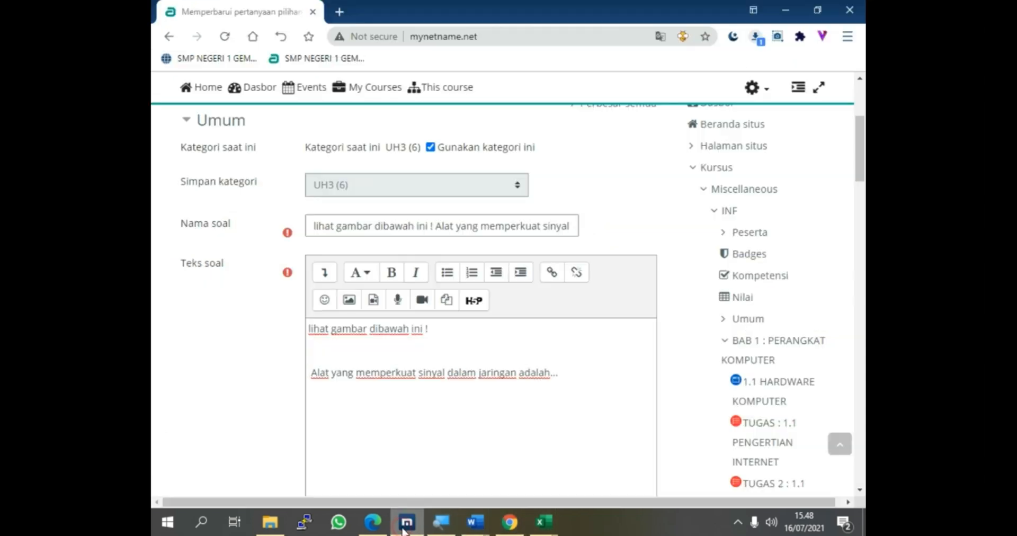
right_click(315, 349)
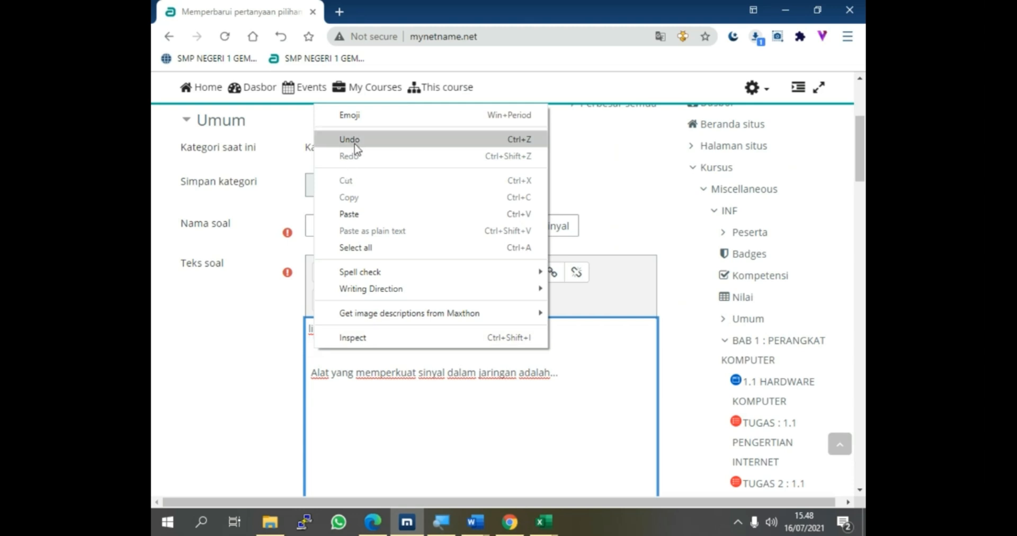
click(349, 215)
scroll(448, 368, down, 5)
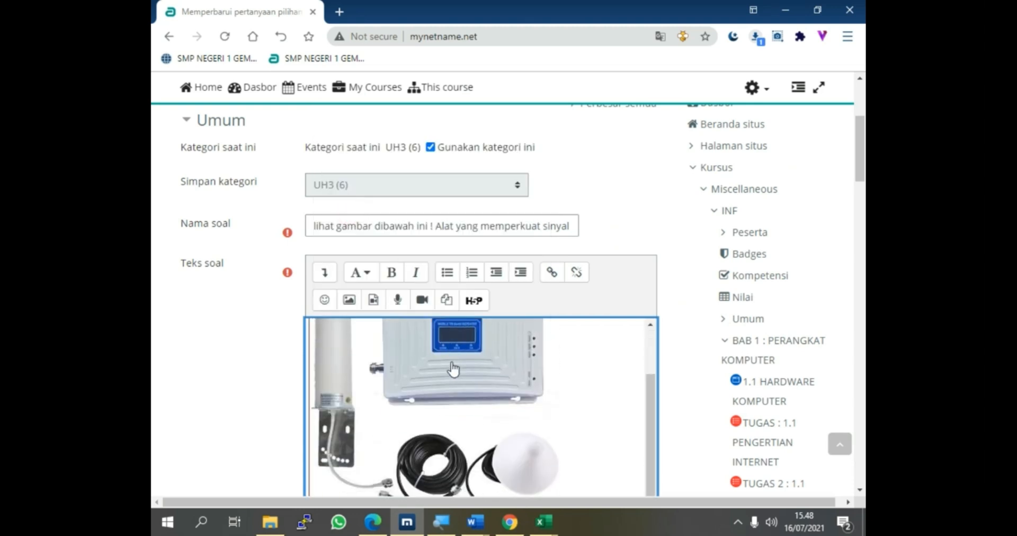
scroll(445, 392, up, 4)
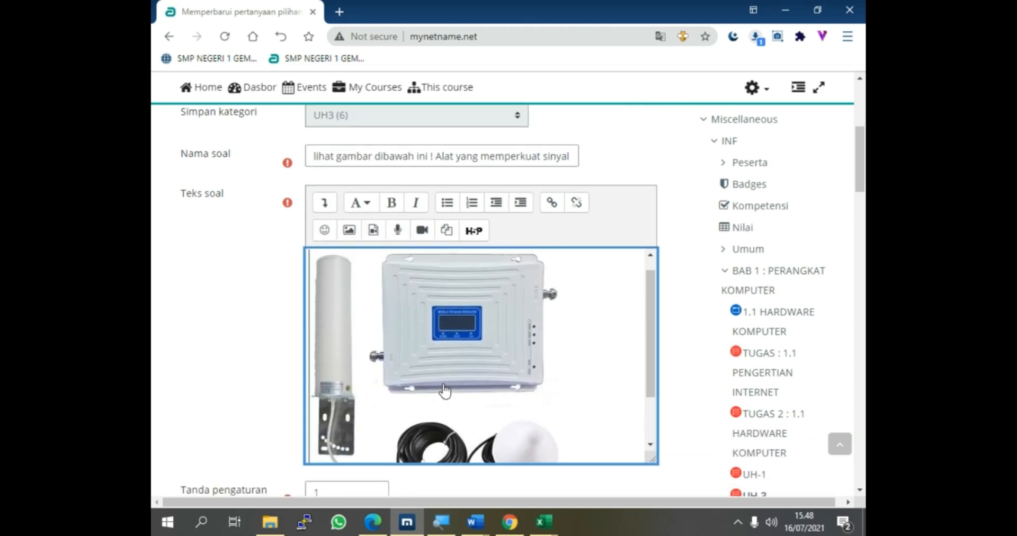
click(443, 374)
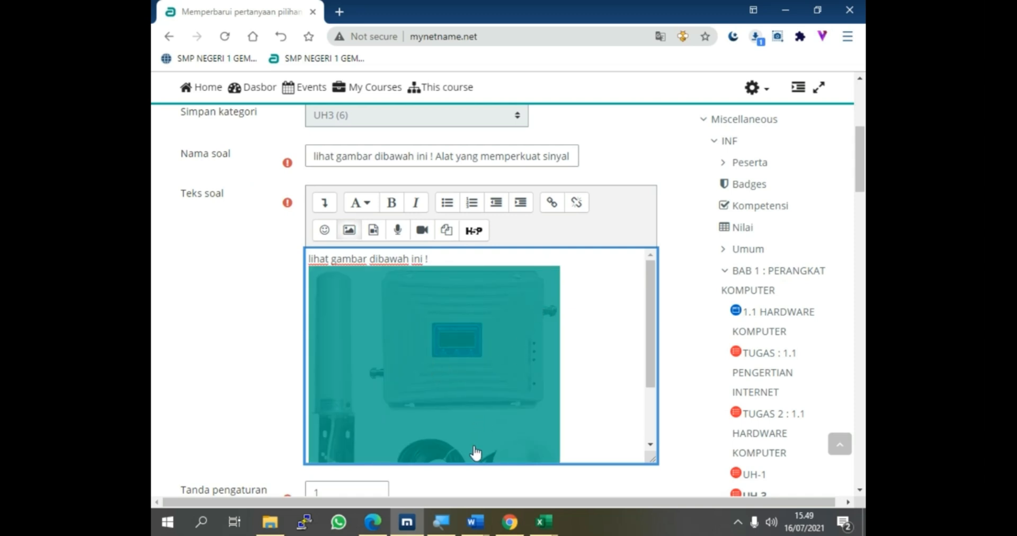
- Switch to Document3 in Word, enlarge the signal booster picture in question 3 to roughly double size and copy it
mouse_move(475, 526)
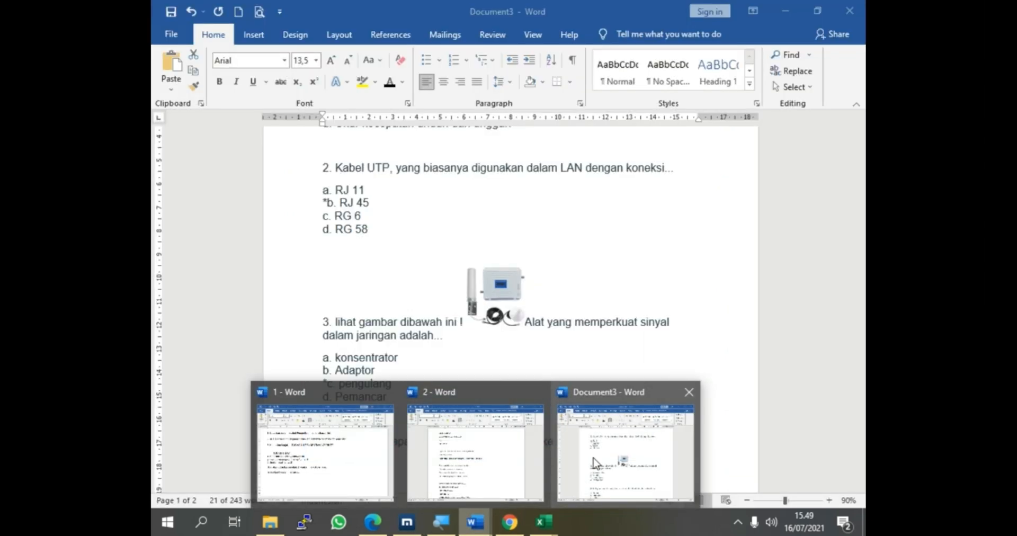
click(594, 463)
click(496, 292)
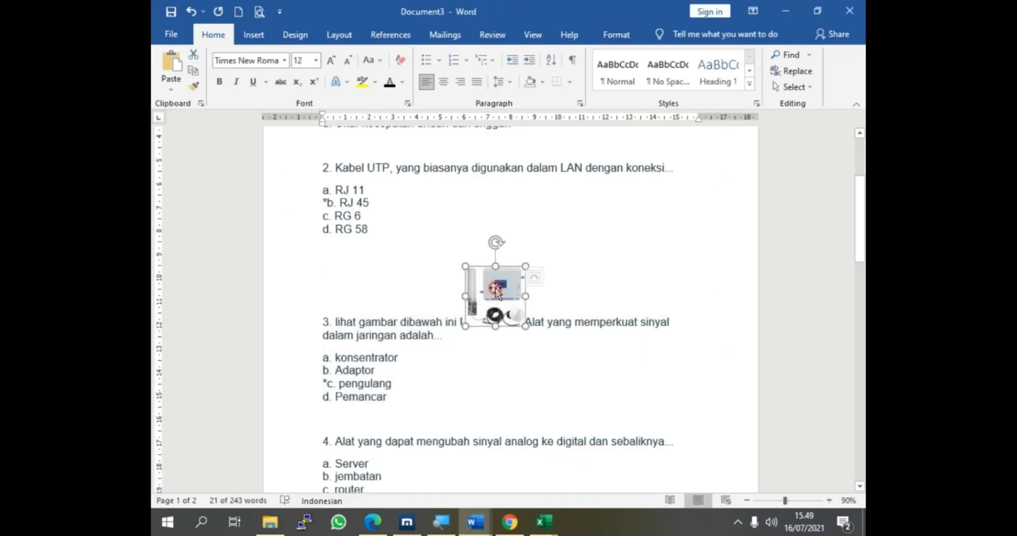
right_click(497, 290)
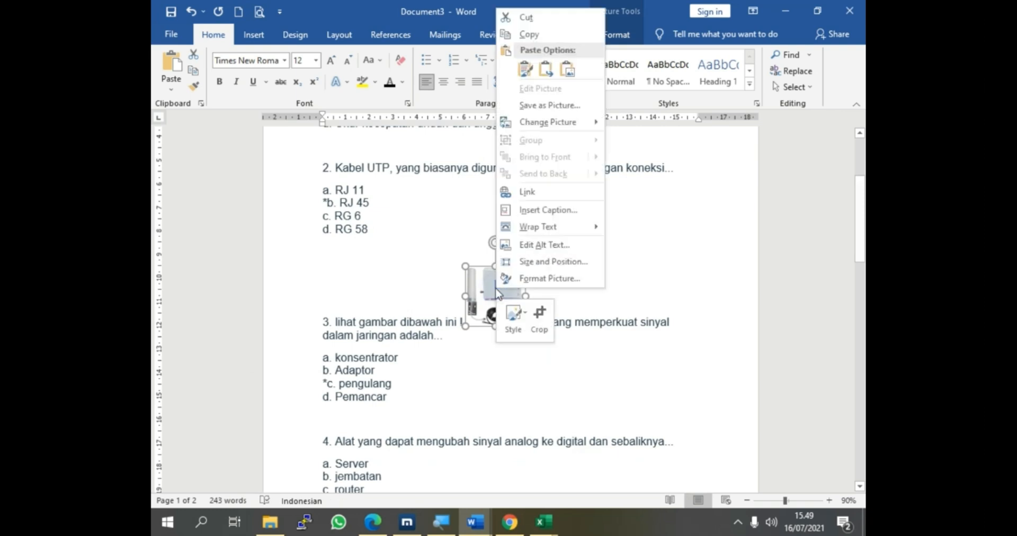
click(659, 286)
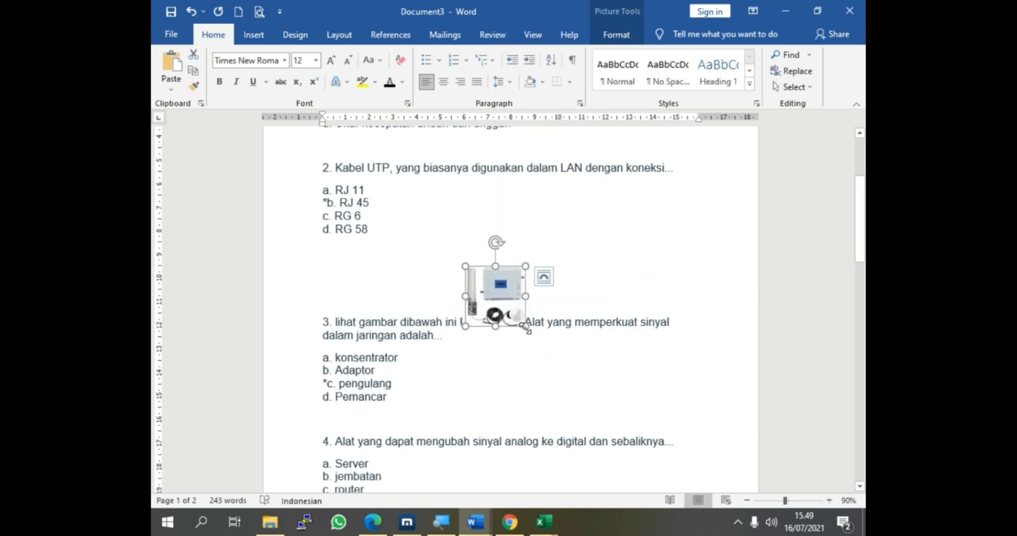
drag(526, 326, 575, 376)
right_click(512, 316)
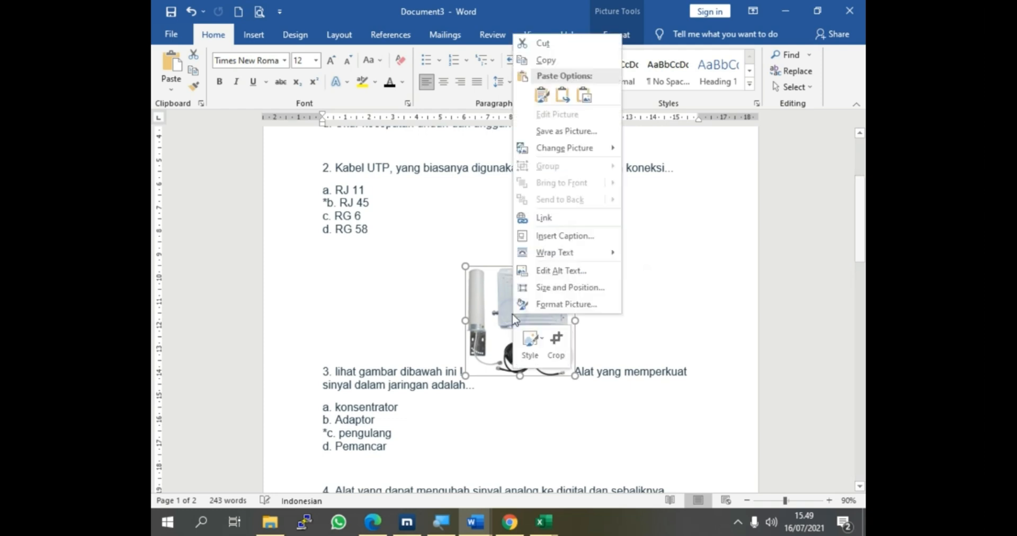
click(545, 60)
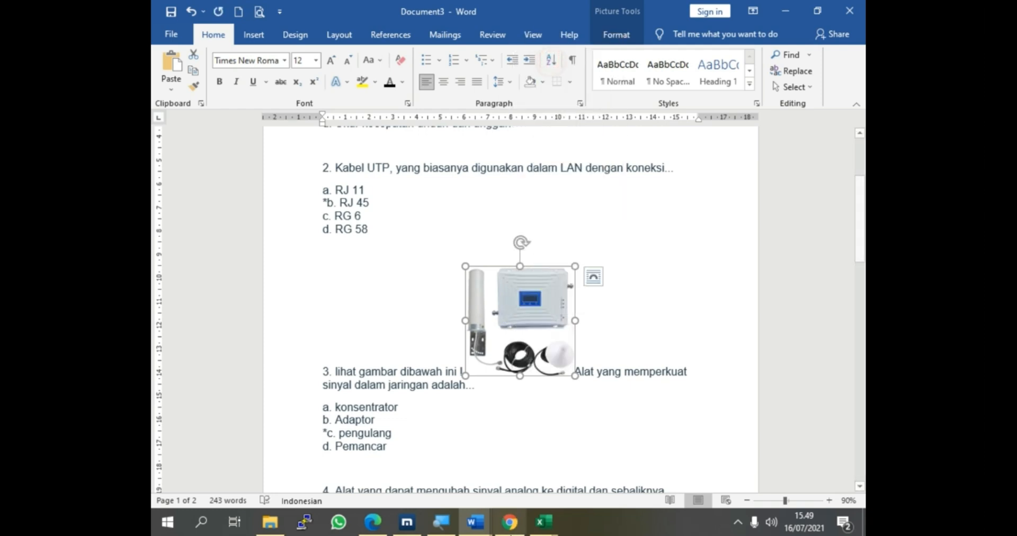
- Back in the Moodle question text, paste the Word picture on a new line directly below "lihat gambar dibawah ini !"
click(407, 522)
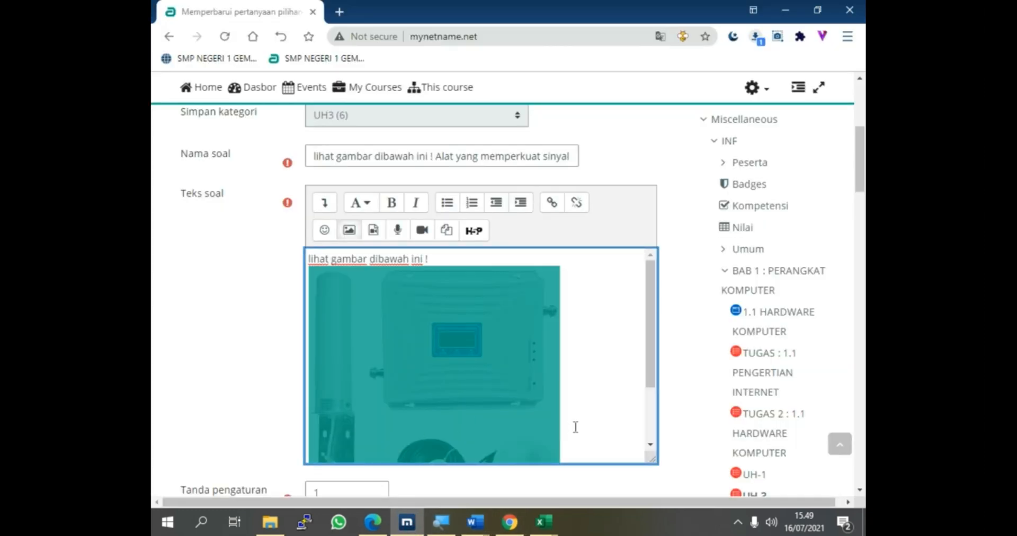
click(432, 257)
key(Return)
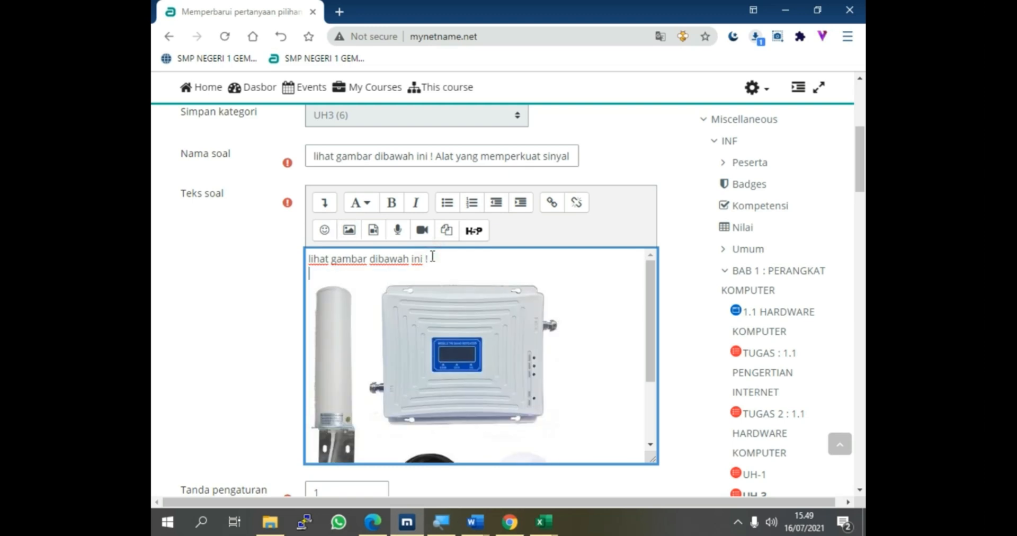
right_click(316, 271)
click(352, 146)
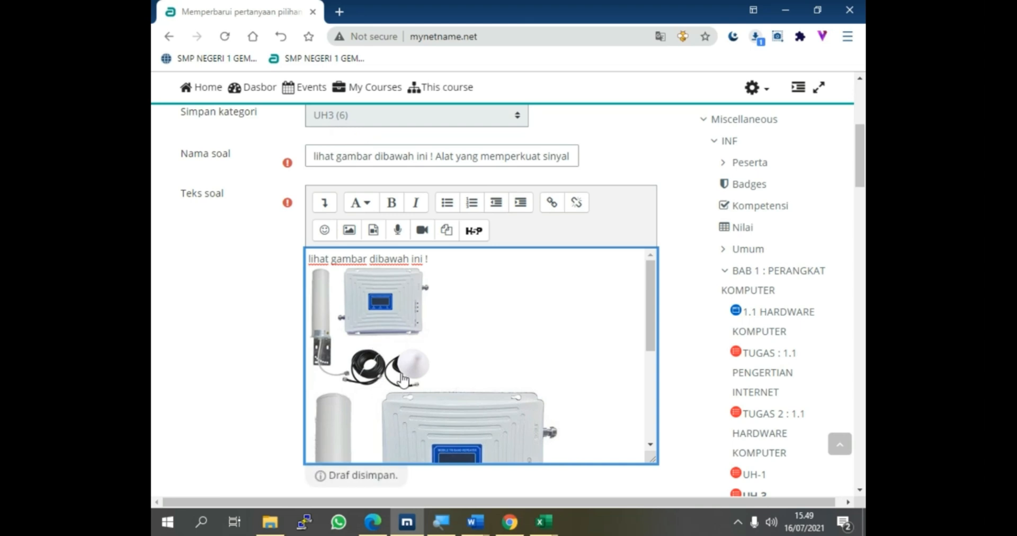
- Delete the larger duplicate of the signal booster picture from the question text, keeping the smaller one
scroll(424, 373, down, 1)
click(438, 371)
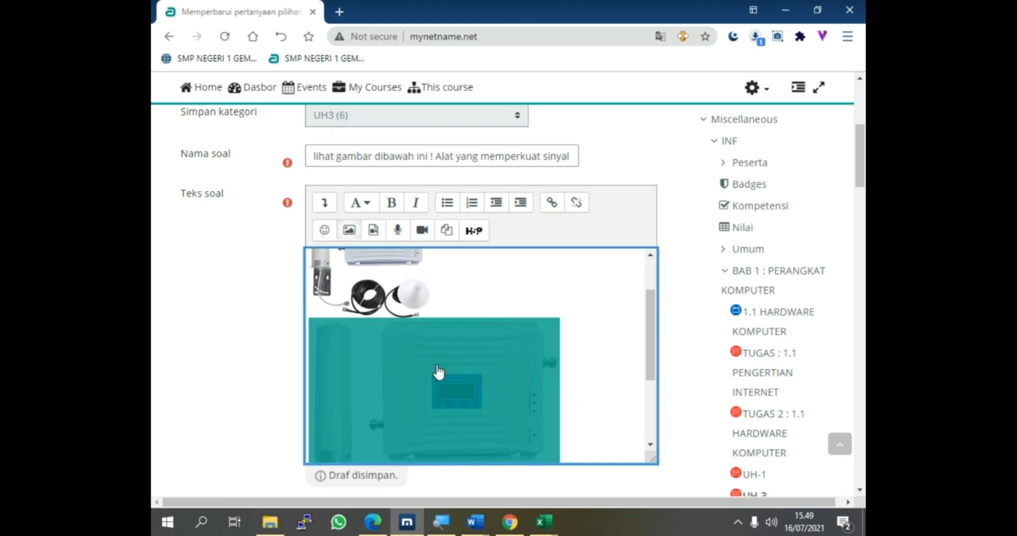
key(Delete)
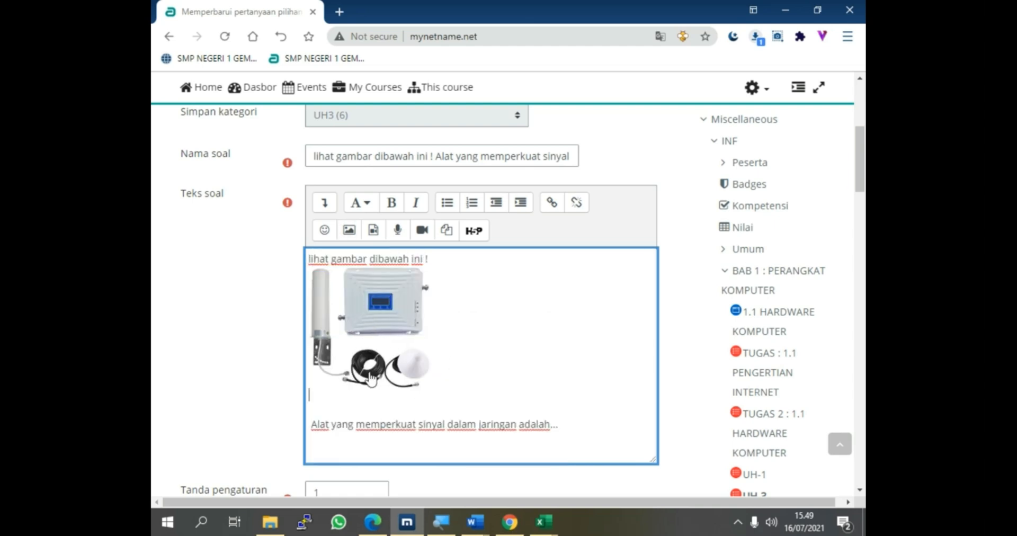
- Save the changes to the signal booster question and return to the question bank list
scroll(358, 333, down, 3)
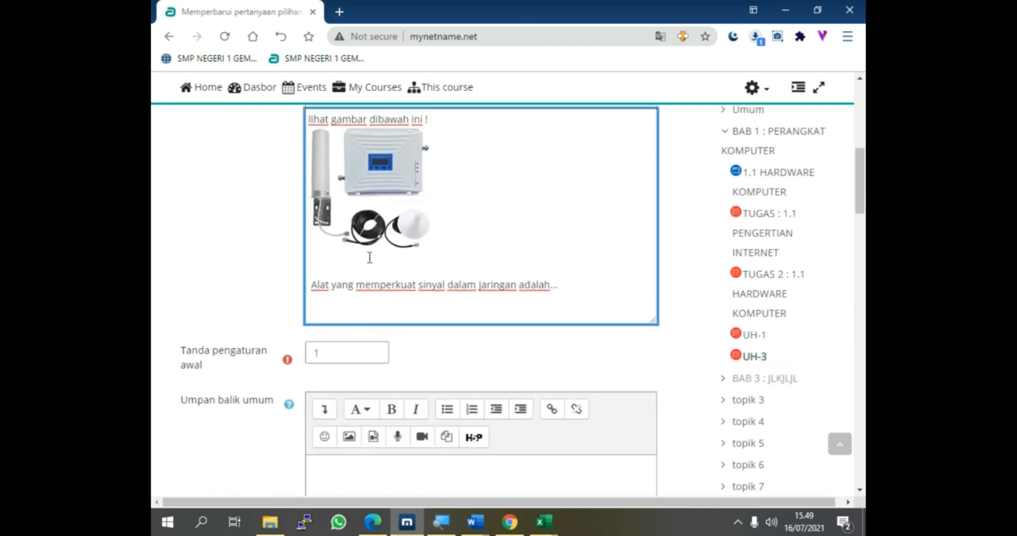
scroll(370, 258, down, 15)
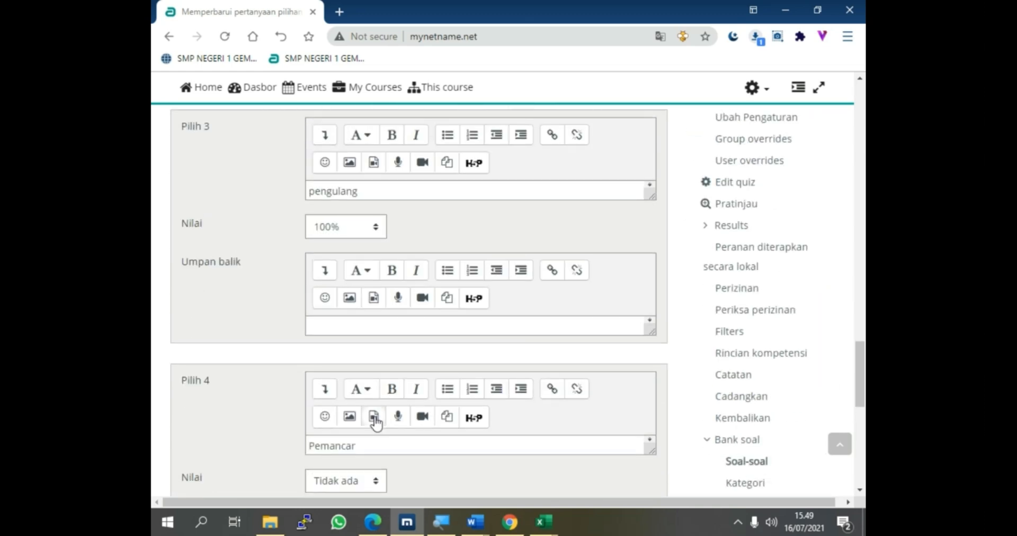
scroll(376, 423, down, 10)
click(378, 350)
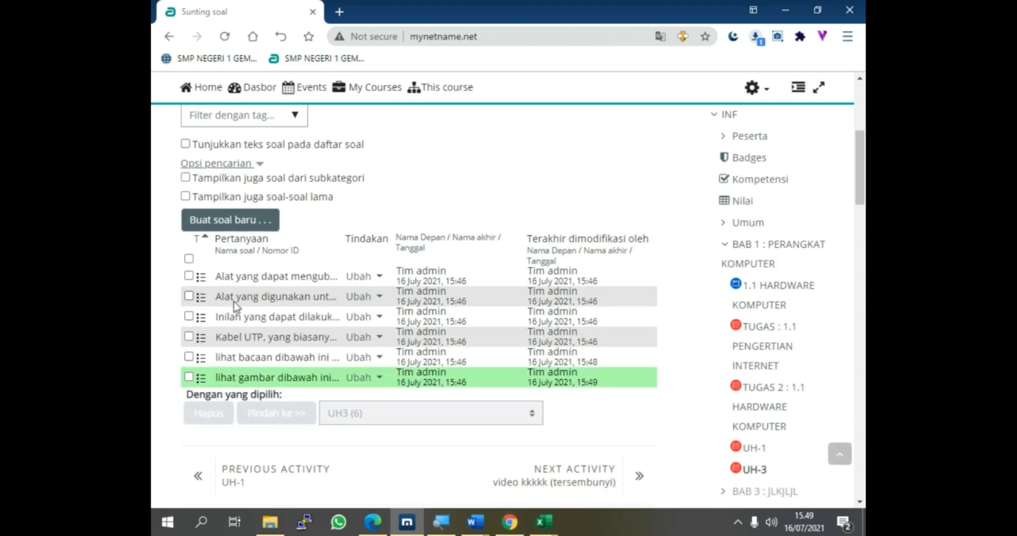
- Select all questions in the question bank list and move them to the UH3 category
click(189, 259)
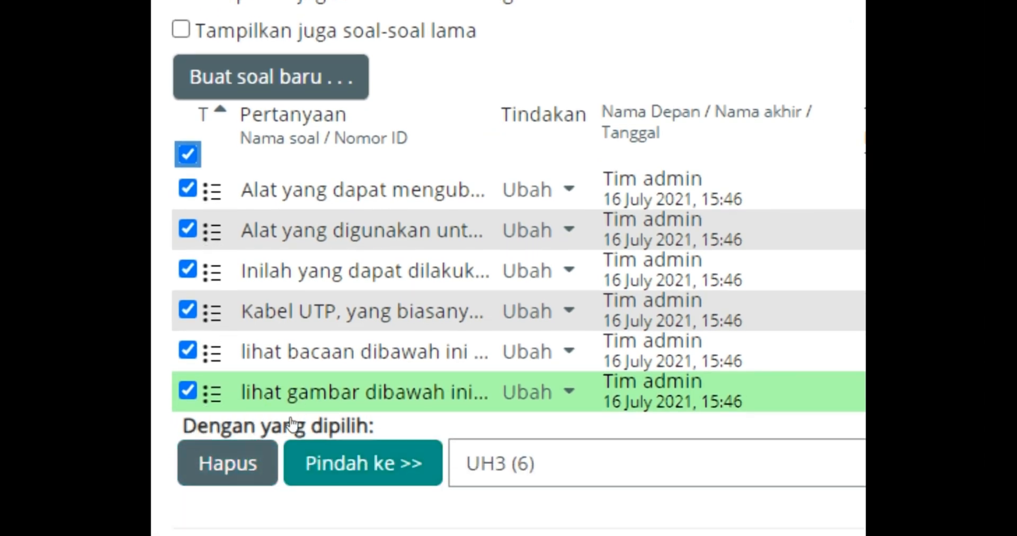
click(298, 450)
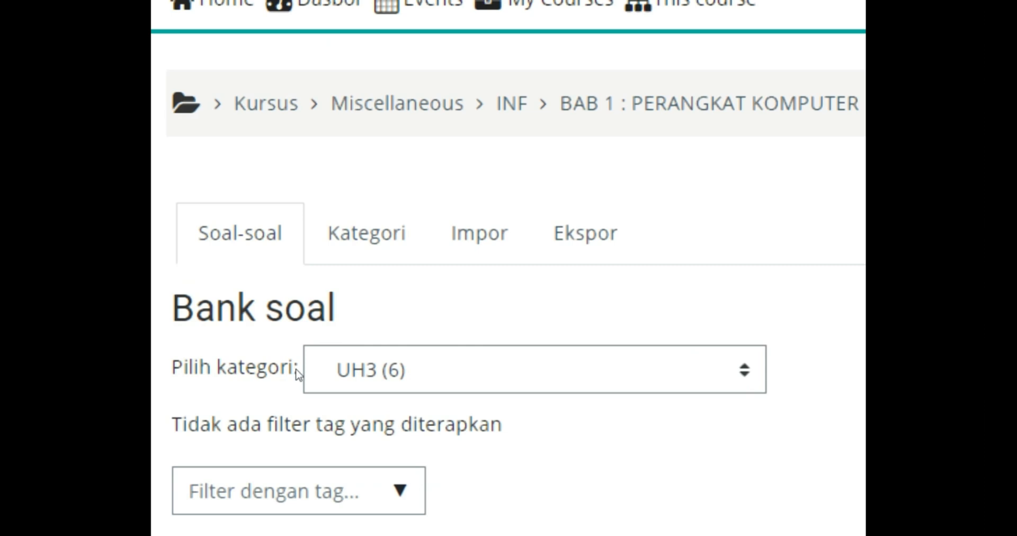
scroll(297, 373, down, 10)
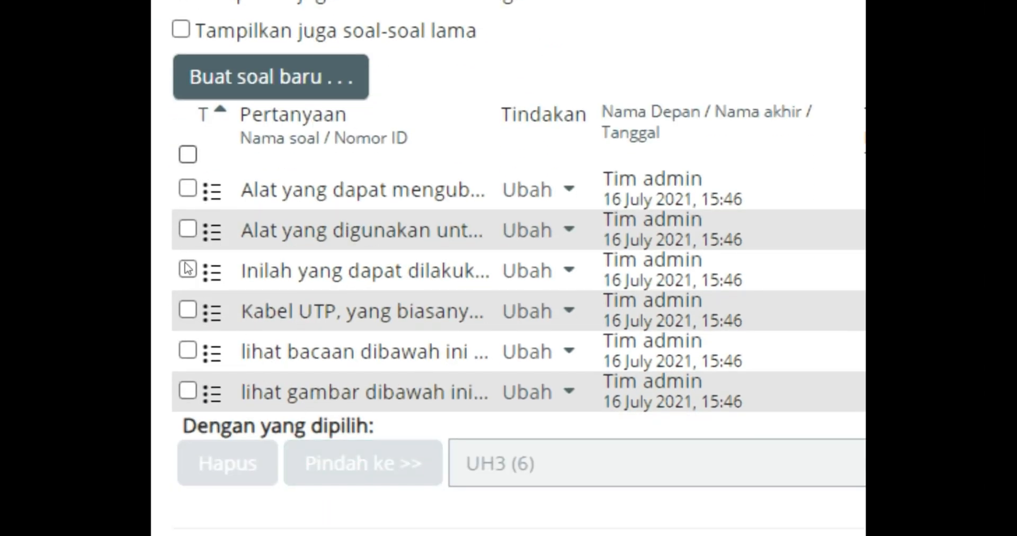
scroll(459, 342, right, 5)
scroll(371, 329, left, 5)
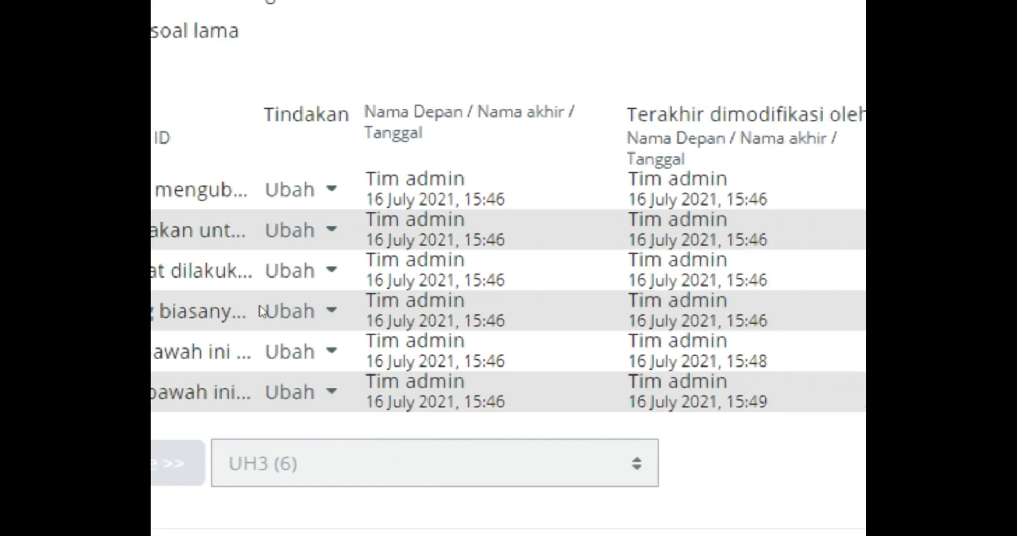
- Leave the question bank and go back to the INF course page
scroll(332, 316, right, 2)
scroll(332, 317, up, 7)
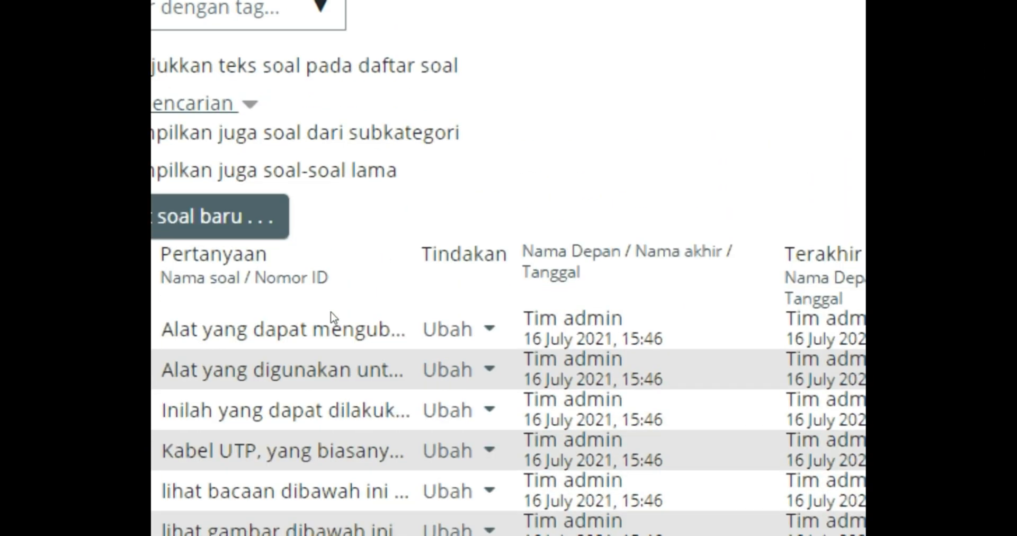
scroll(333, 316, up, 5)
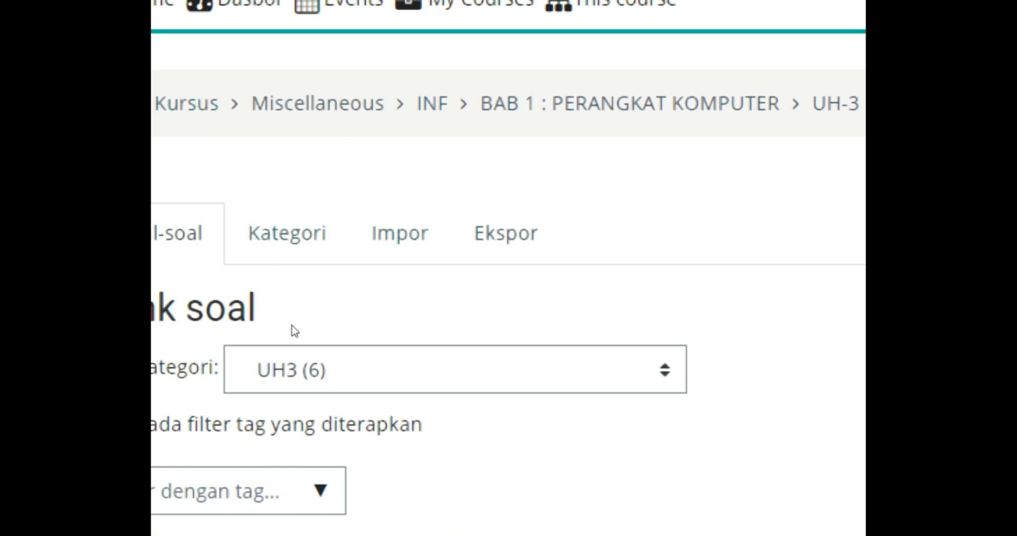
click(349, 233)
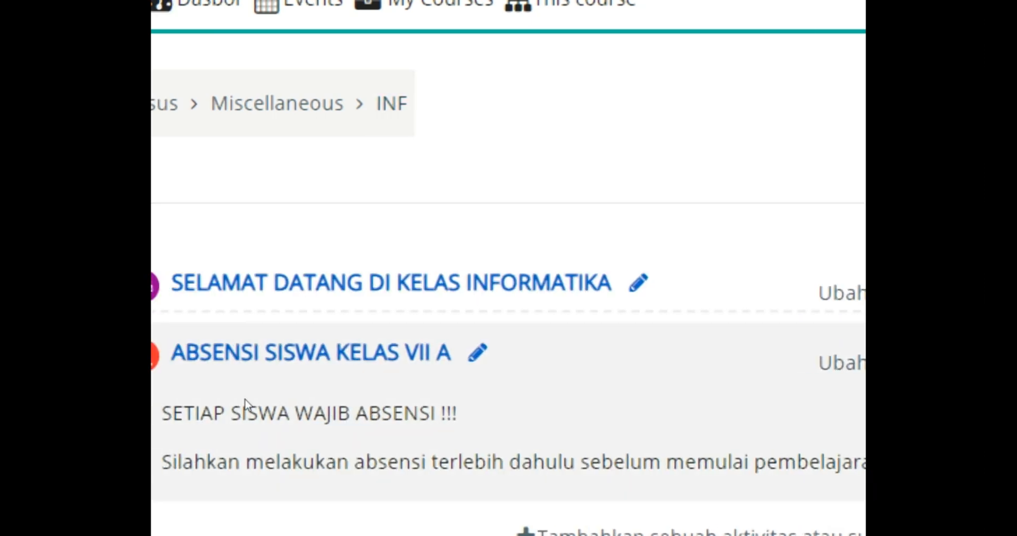
- Find the UH-3 quiz on the course page and open its settings for editing
scroll(251, 404, down, 5)
scroll(256, 404, down, 6)
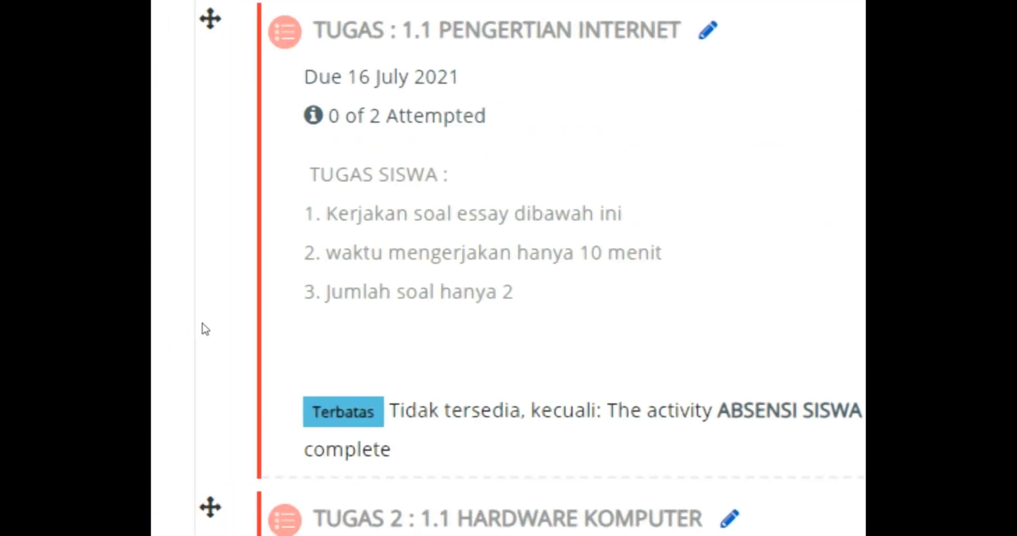
scroll(307, 428, down, 1)
scroll(306, 428, down, 6)
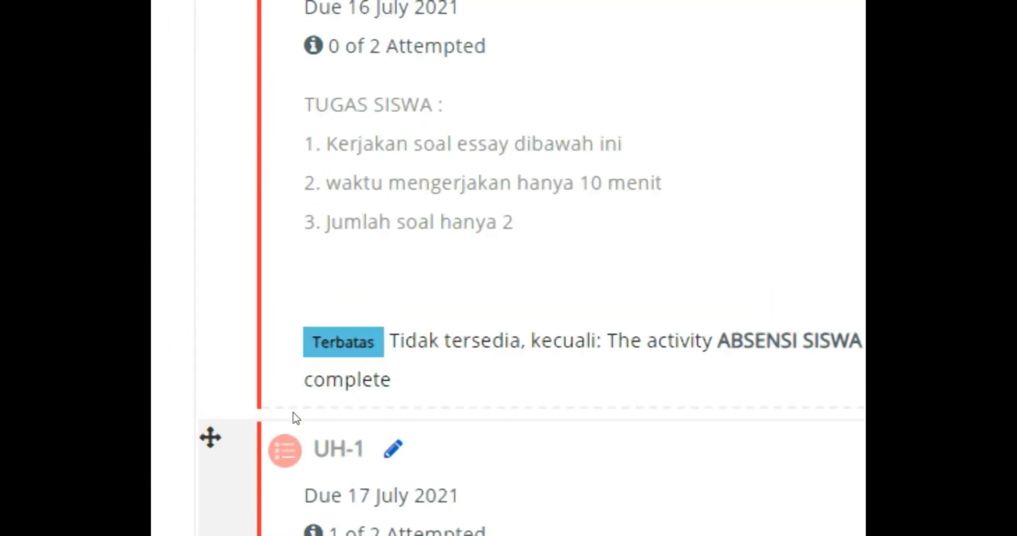
scroll(258, 421, down, 6)
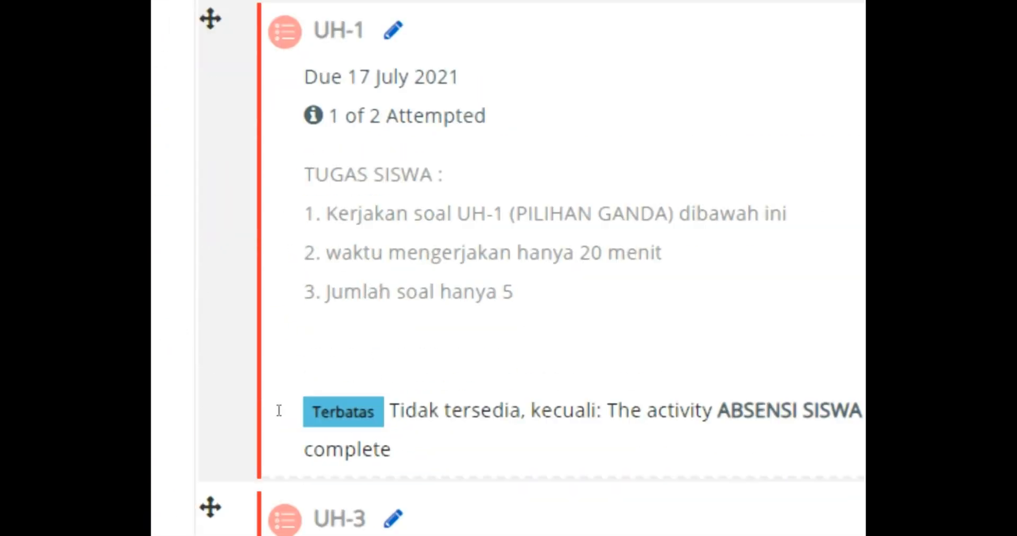
scroll(279, 412, down, 2)
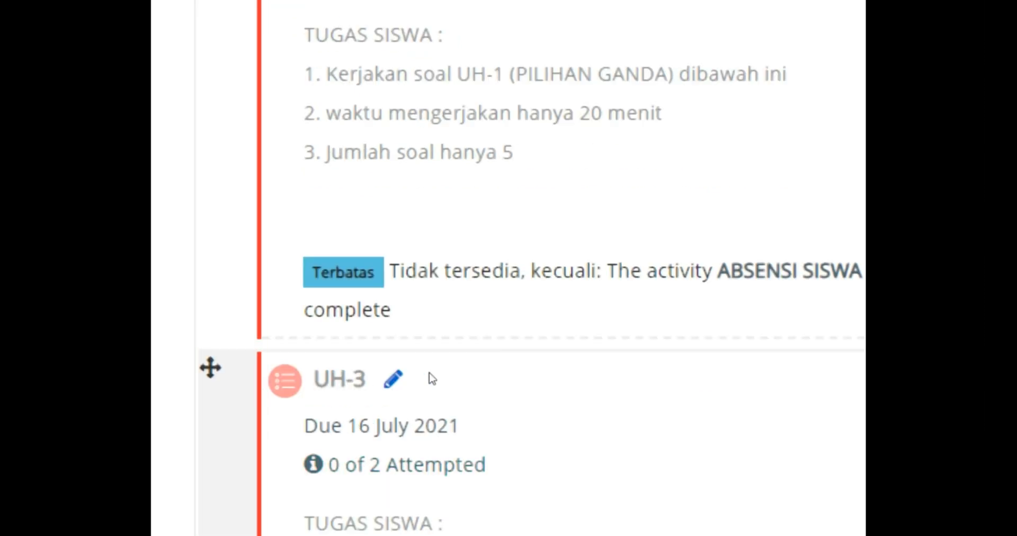
click(567, 377)
click(486, 407)
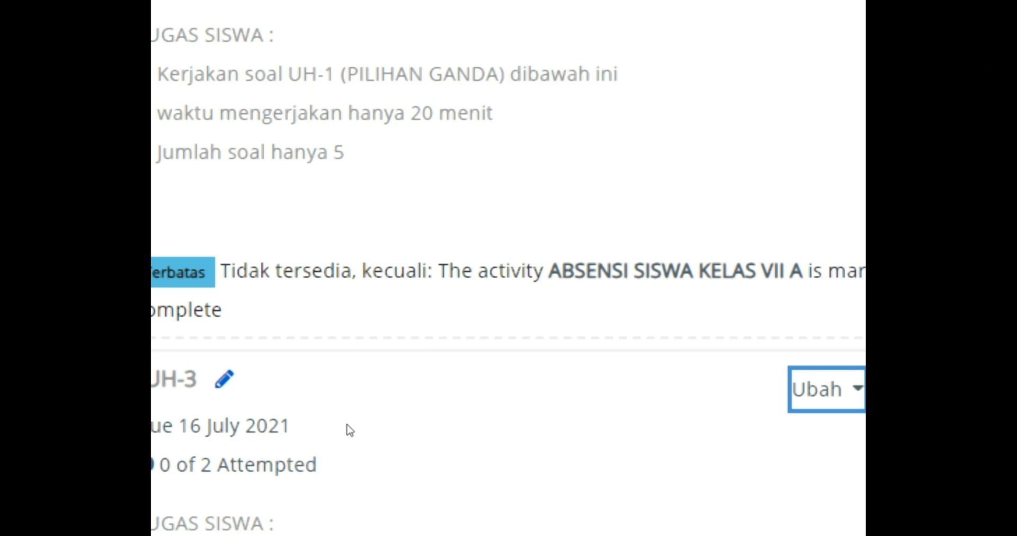
- Save the UH-3 quiz settings as they are and display the quiz
scroll(330, 379, down, 10)
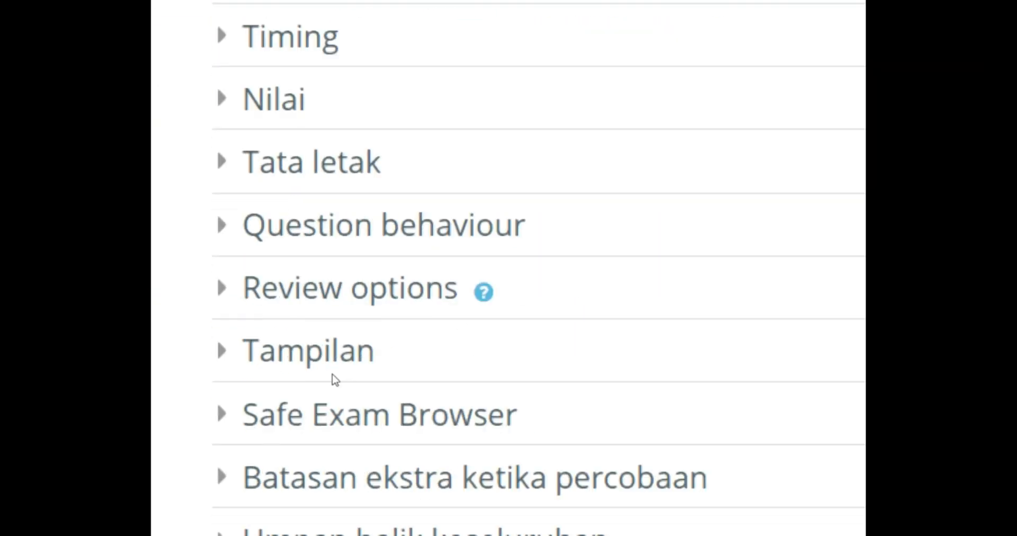
scroll(335, 379, down, 15)
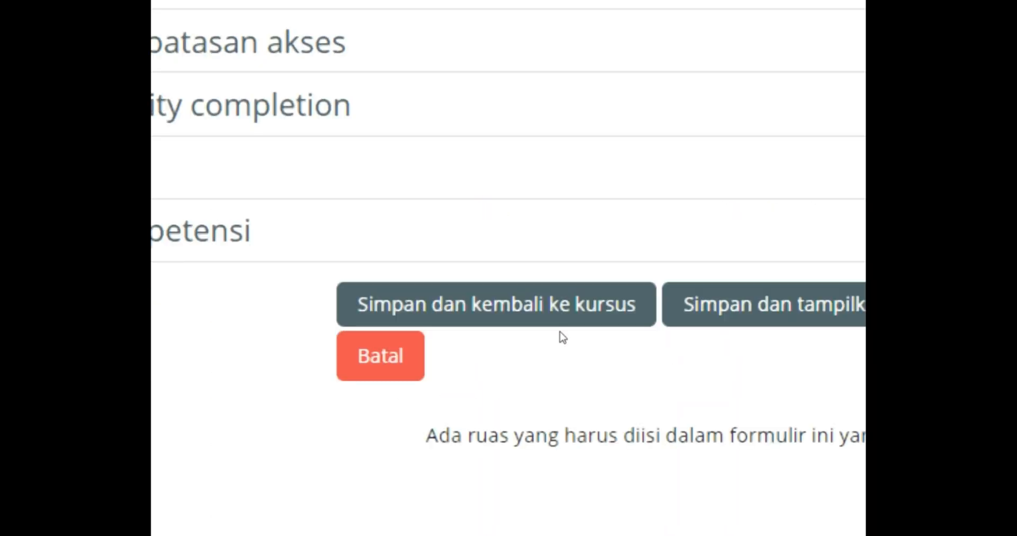
click(578, 340)
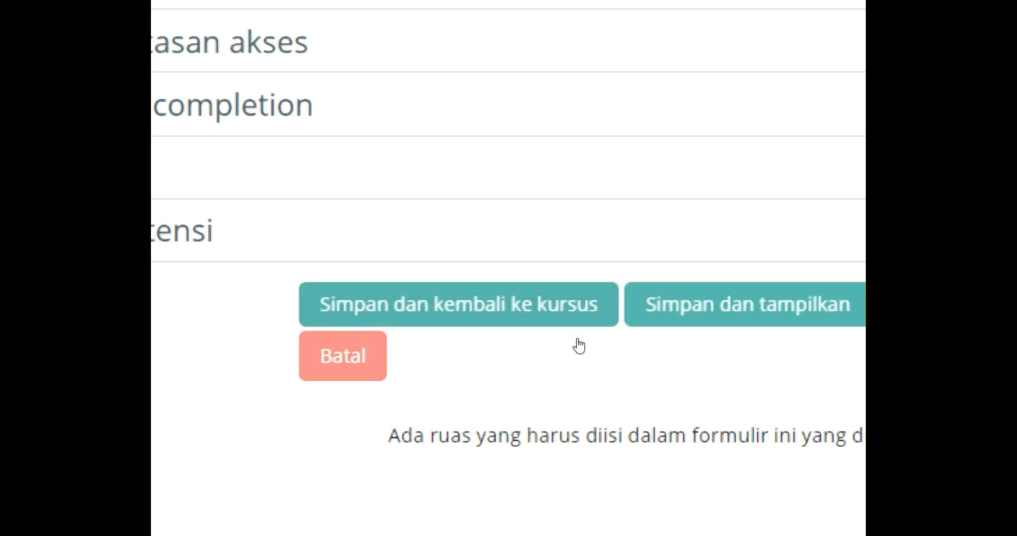
- Open the UH-3 quiz's question editing page from the quiz overview
scroll(405, 364, down, 5)
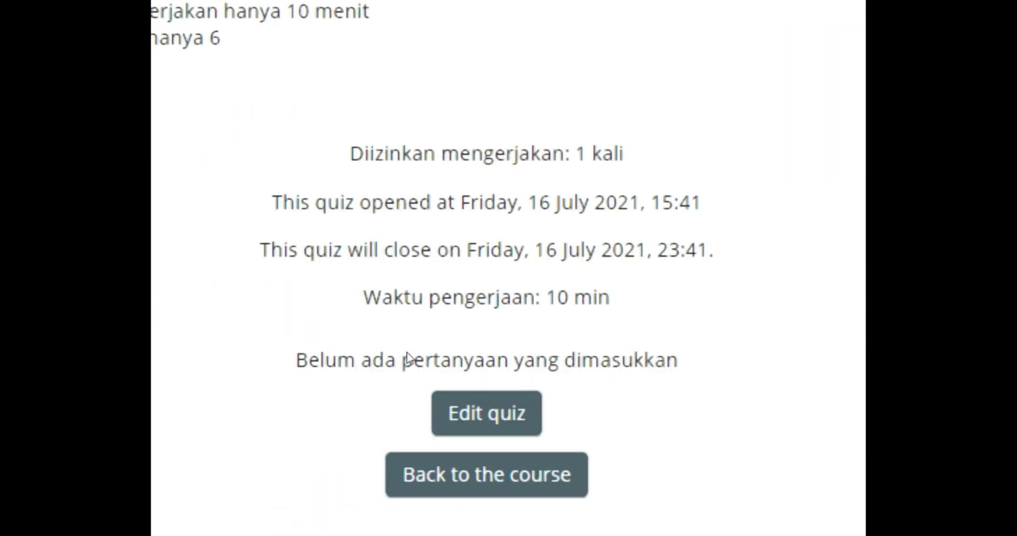
click(444, 423)
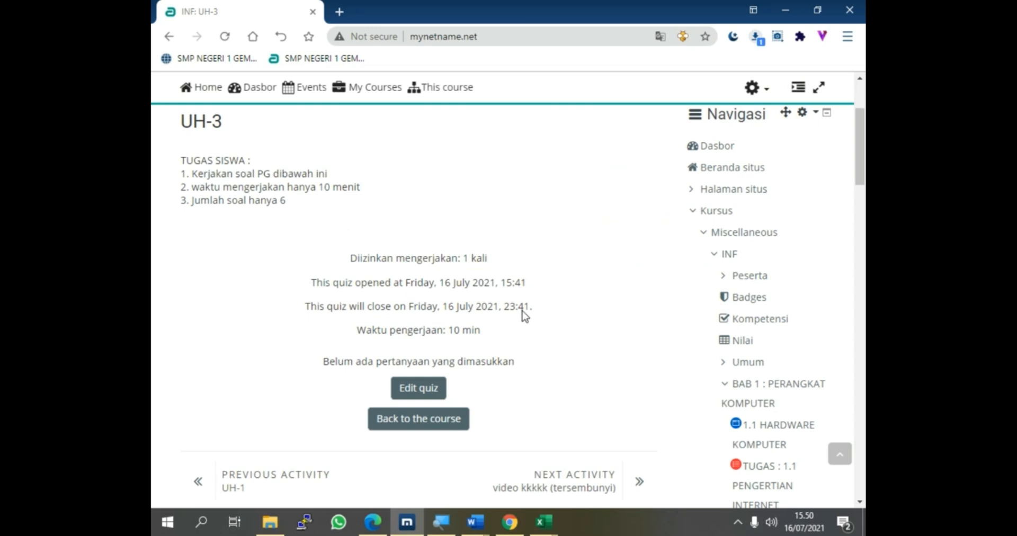
scroll(788, 336, down, 12)
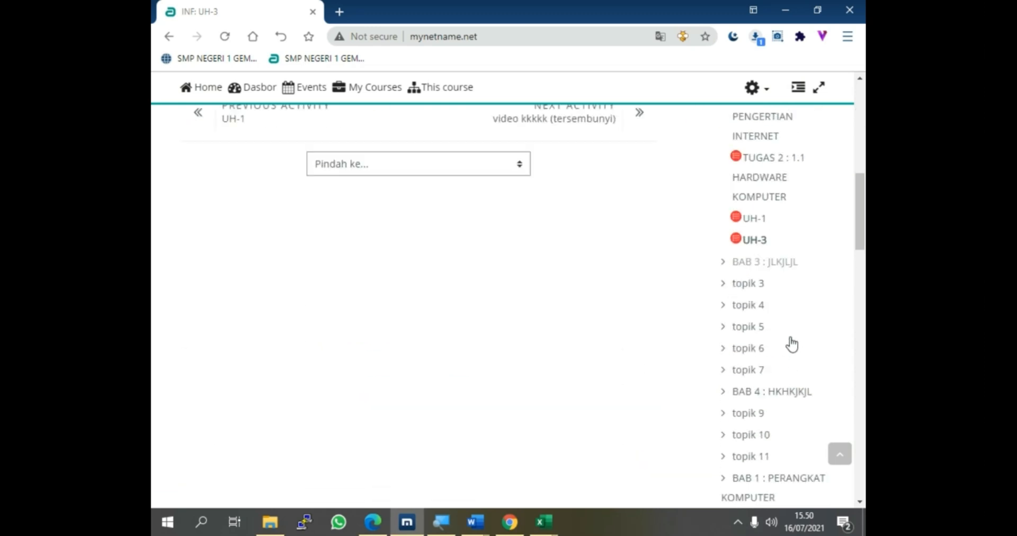
scroll(793, 348, down, 12)
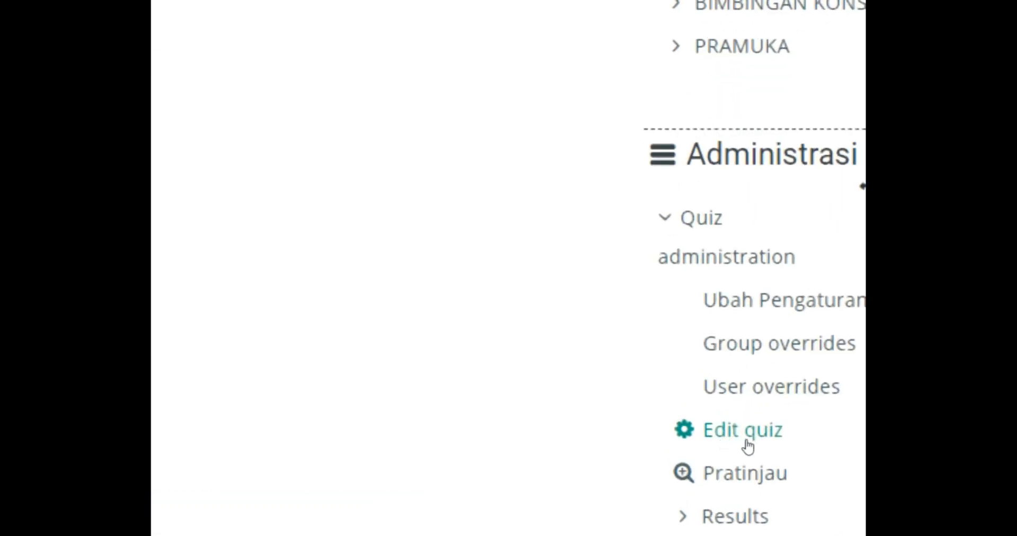
click(748, 446)
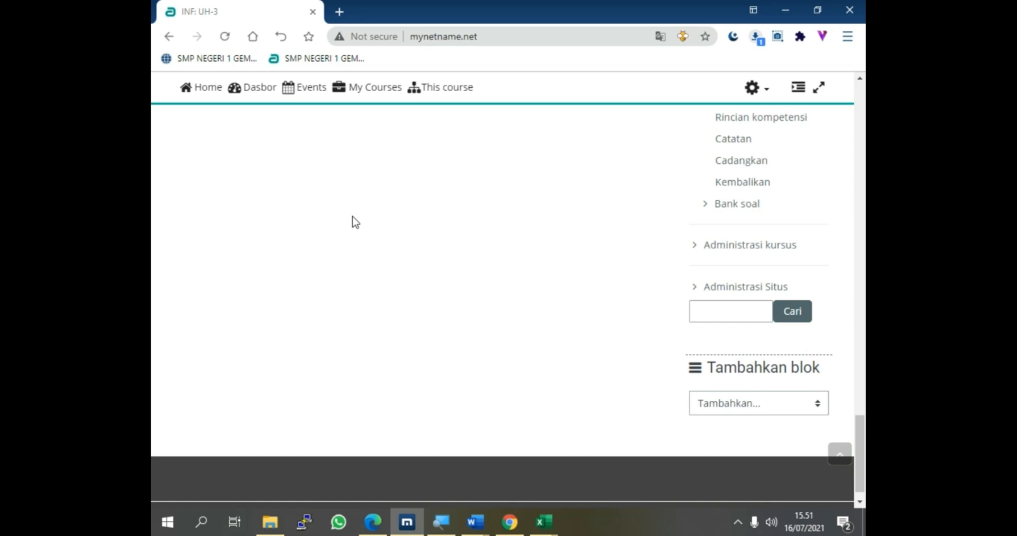
scroll(355, 222, up, 15)
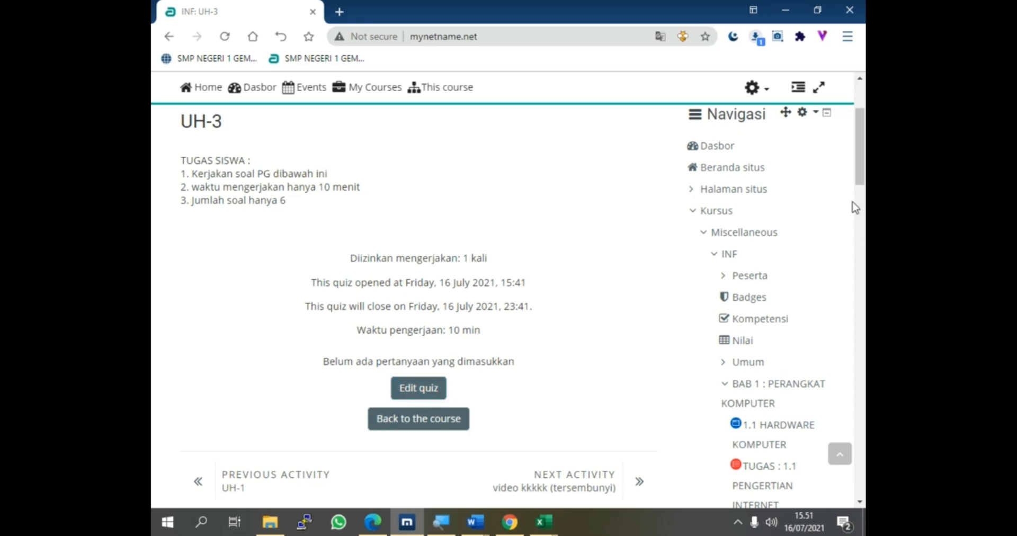
drag(860, 162, 862, 379)
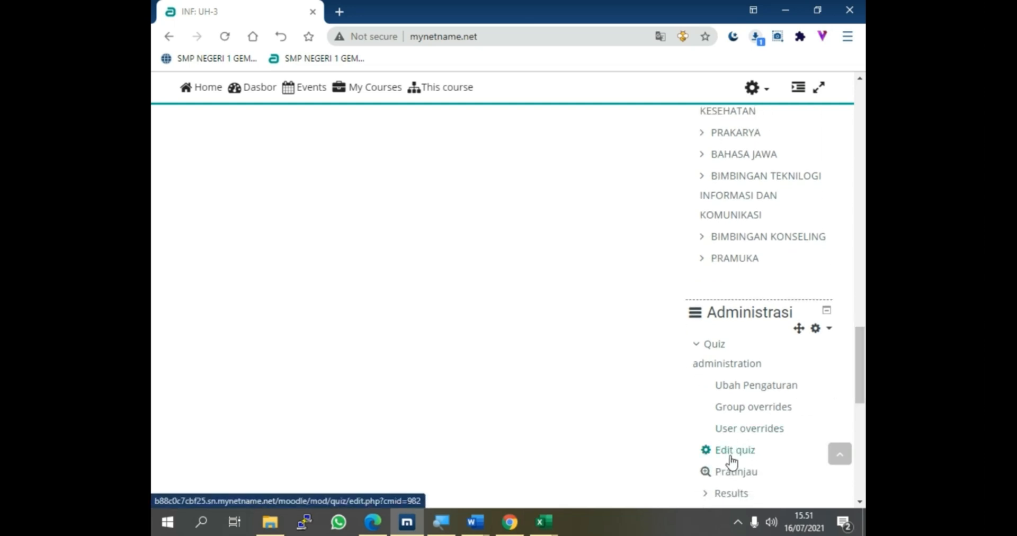
drag(858, 390, 862, 170)
click(407, 380)
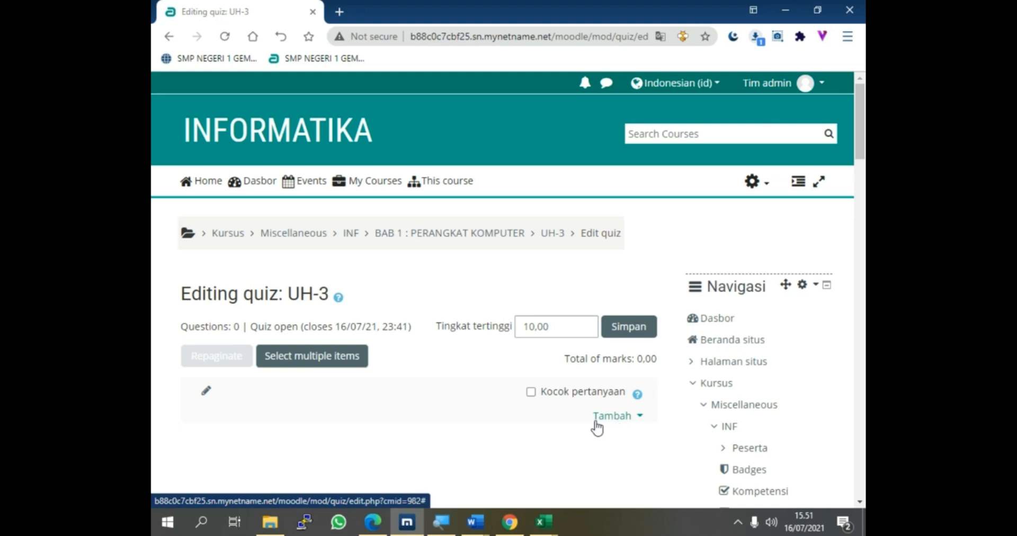
- Start adding questions to the UH-3 quiz from the question bank and list those in the UH3 category
click(639, 417)
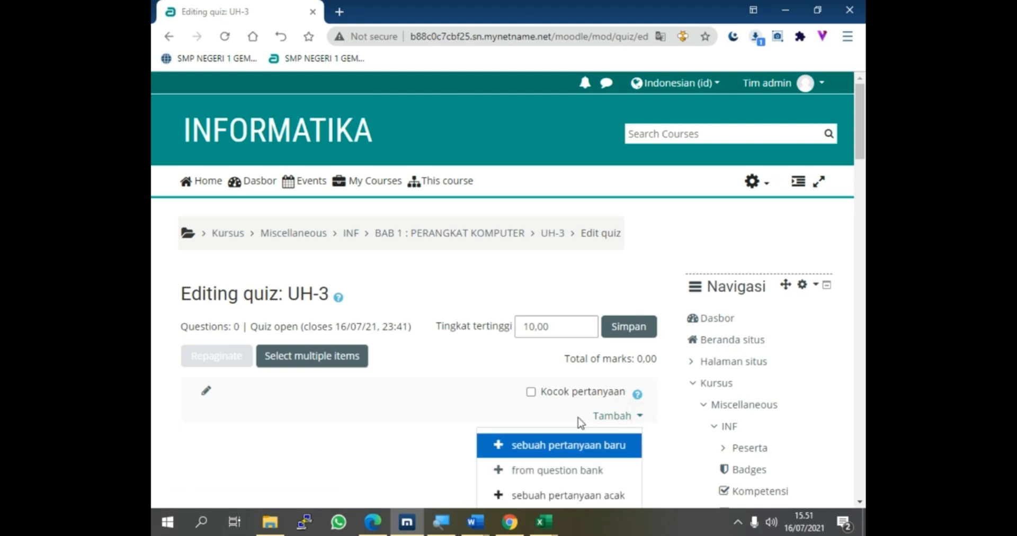
click(640, 418)
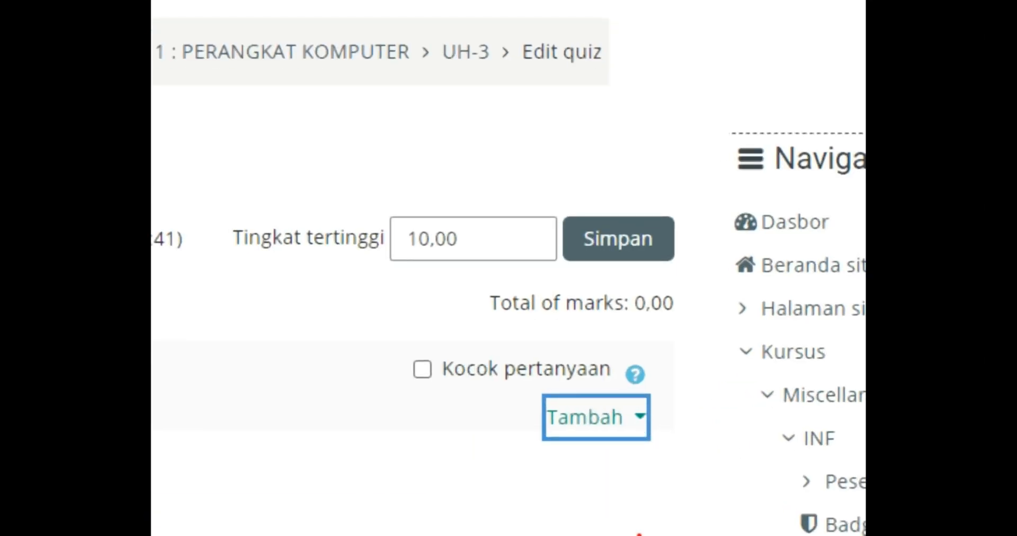
click(633, 419)
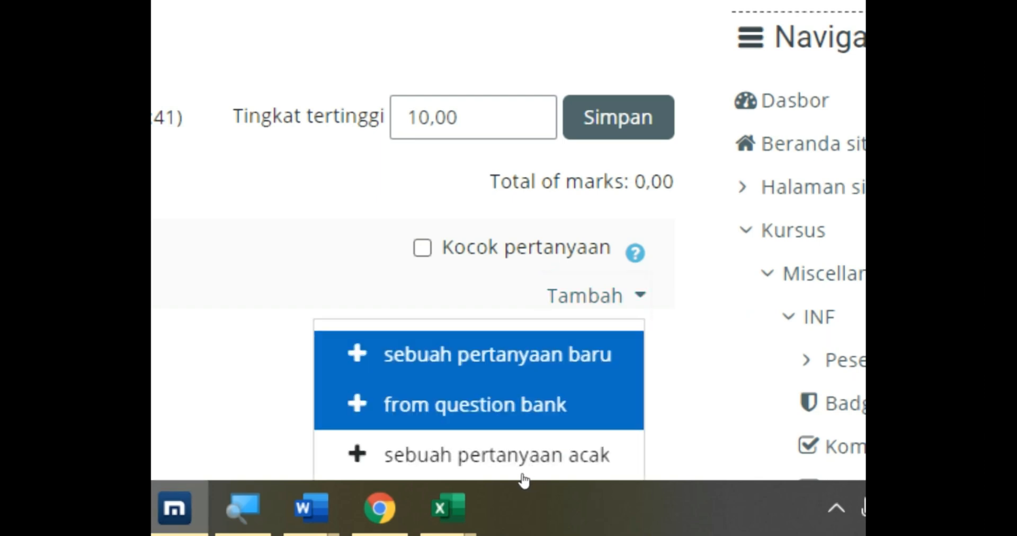
click(577, 475)
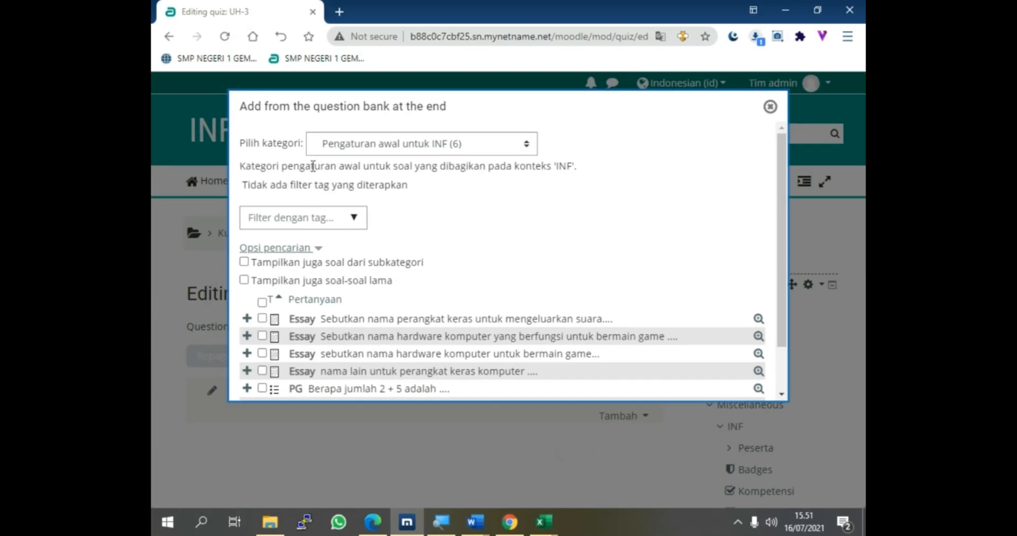
click(387, 149)
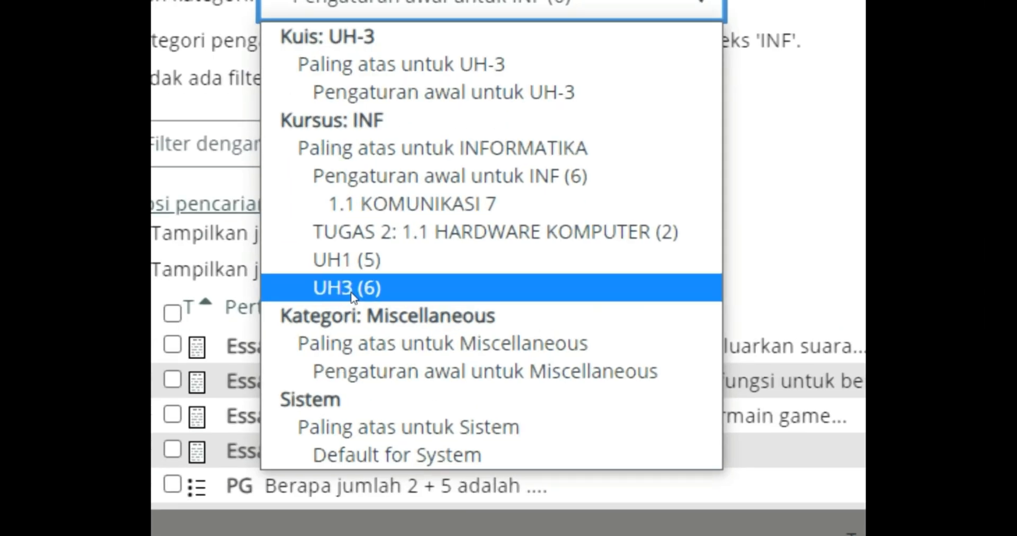
click(352, 289)
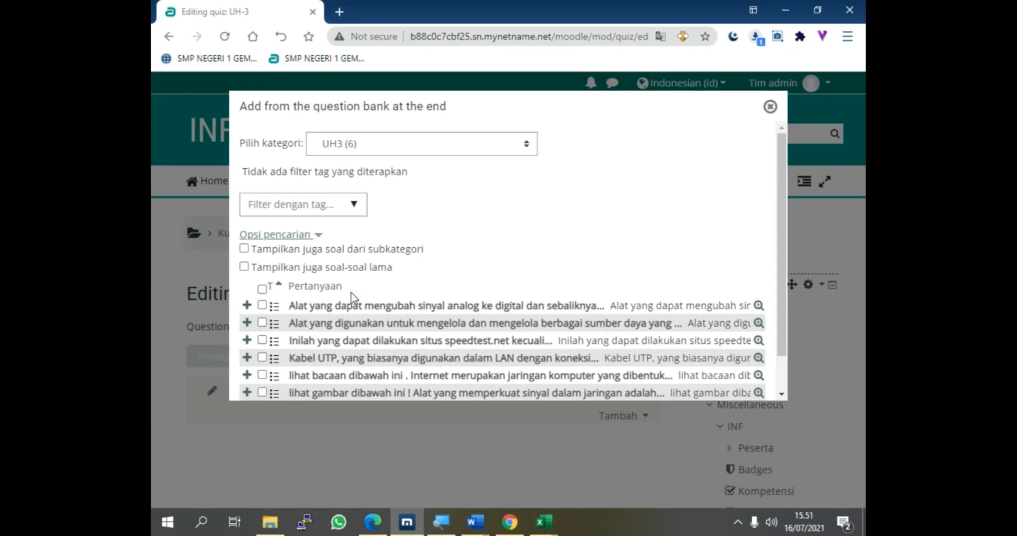
scroll(195, 318, down, 1)
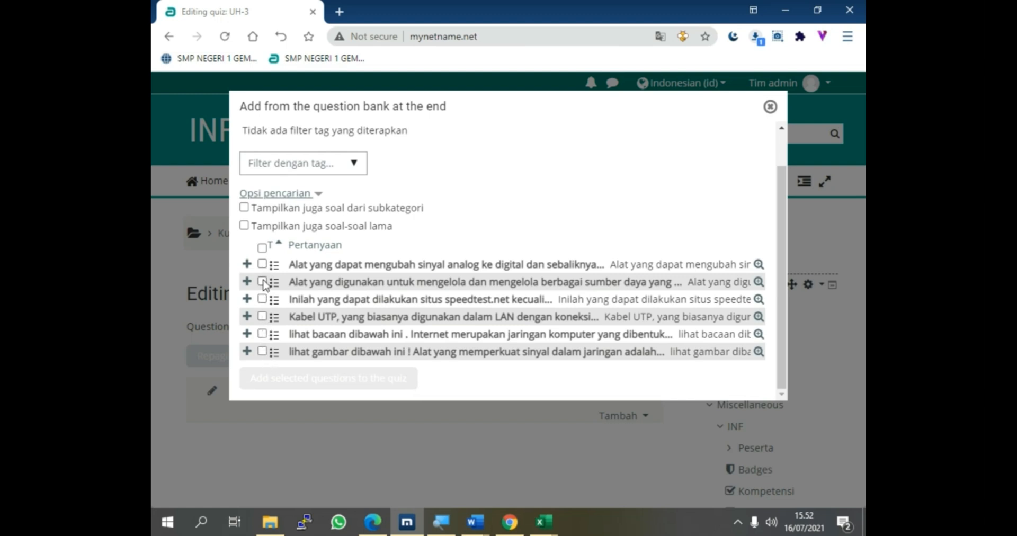
- Try a partial selection of the UH3 questions that keeps only the second and fourth ones
click(263, 247)
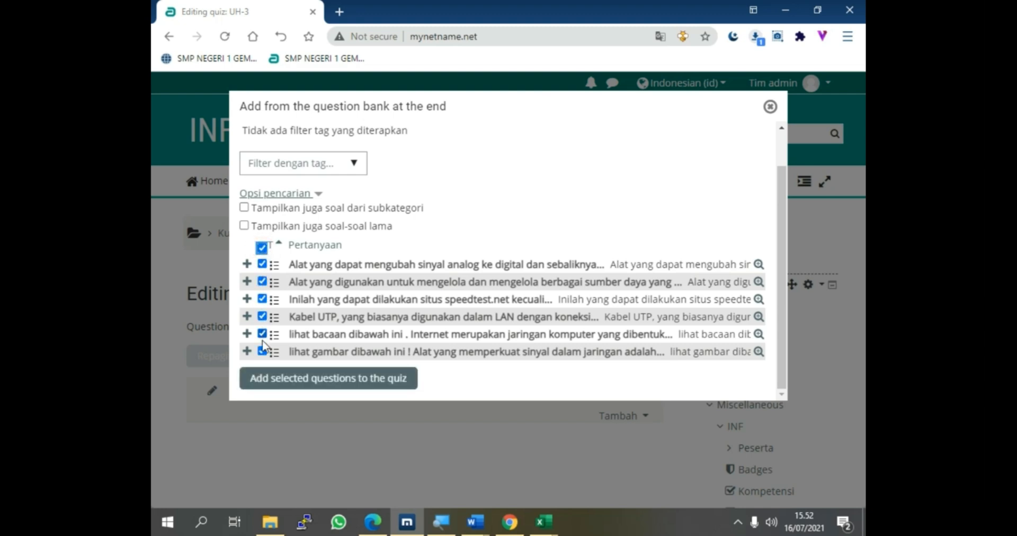
click(261, 247)
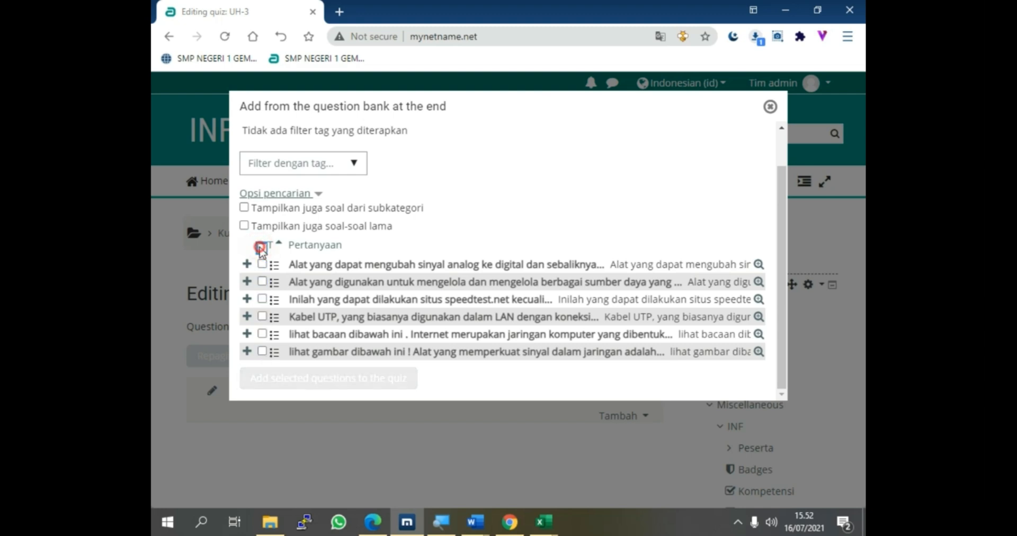
click(262, 247)
click(262, 264)
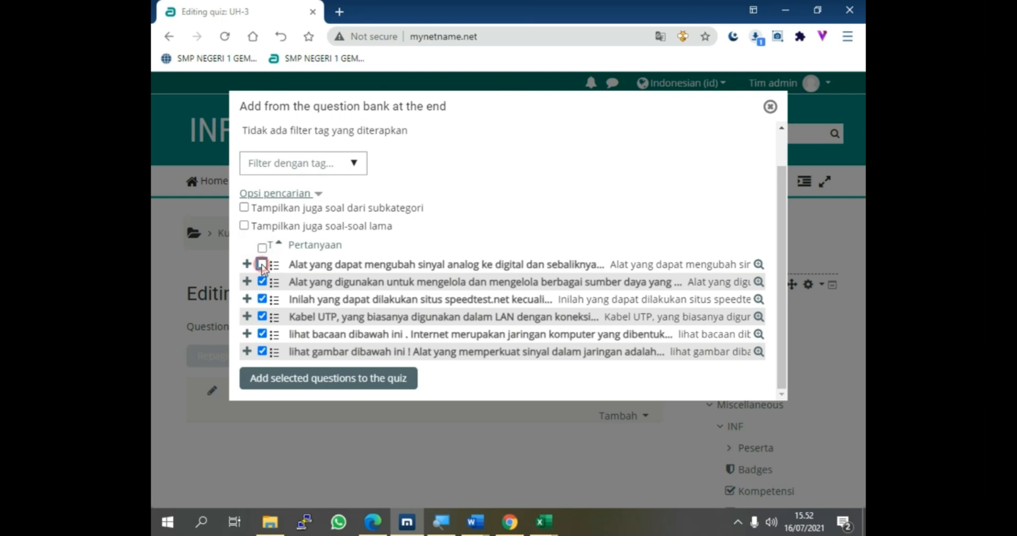
click(262, 299)
click(262, 334)
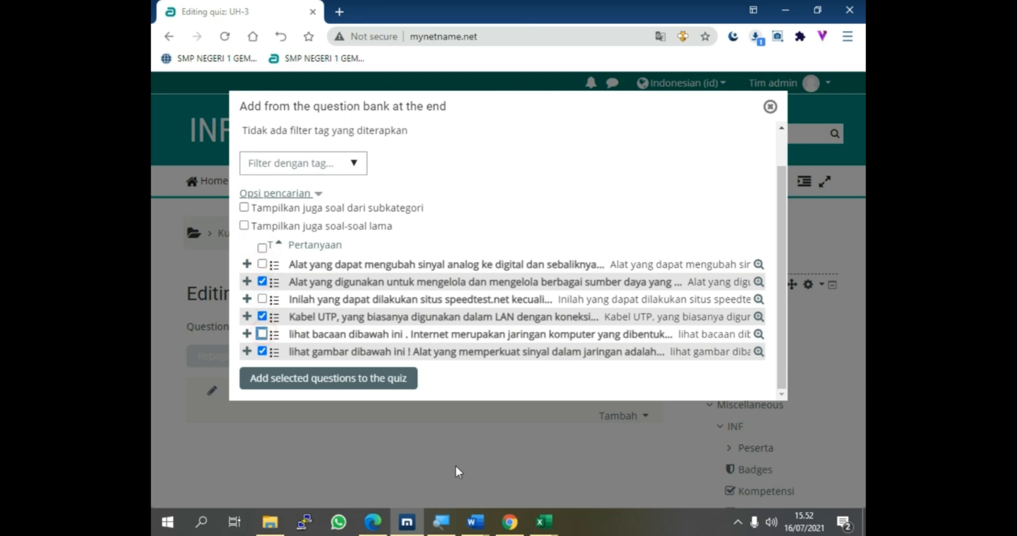
click(262, 351)
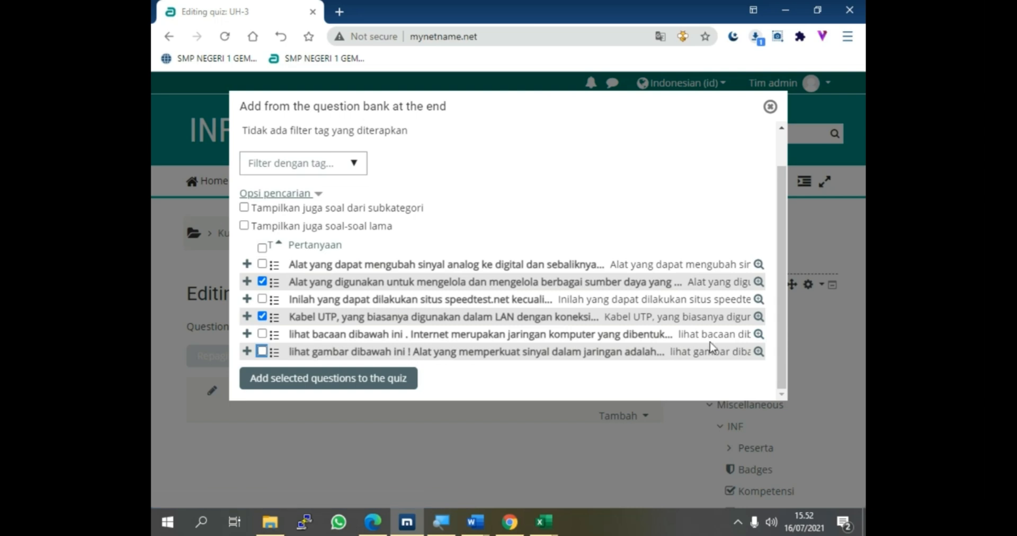
- Preview the question beginning "lihat bacaan dibawah ini", checking its reading text and answer choices, and close the preview
click(758, 334)
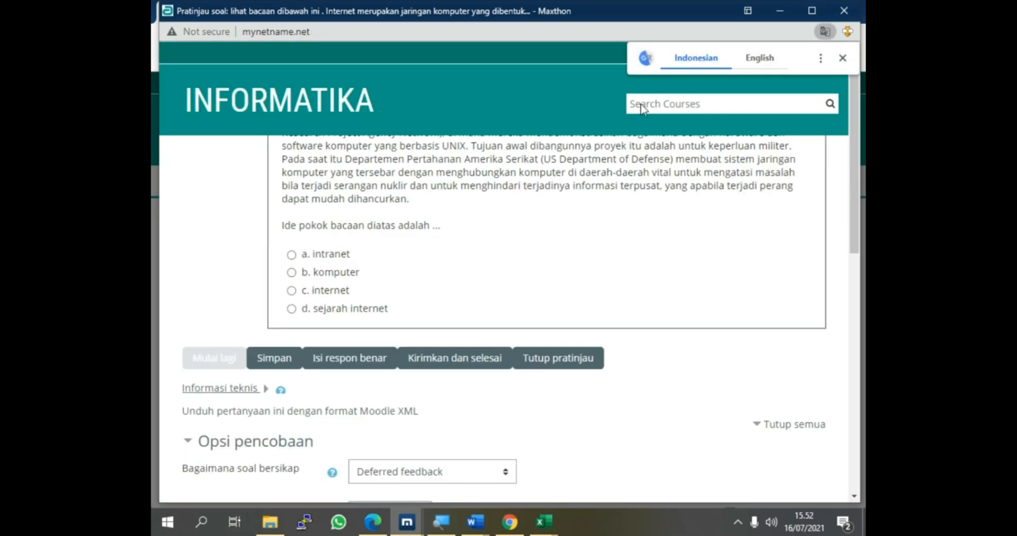
click(843, 58)
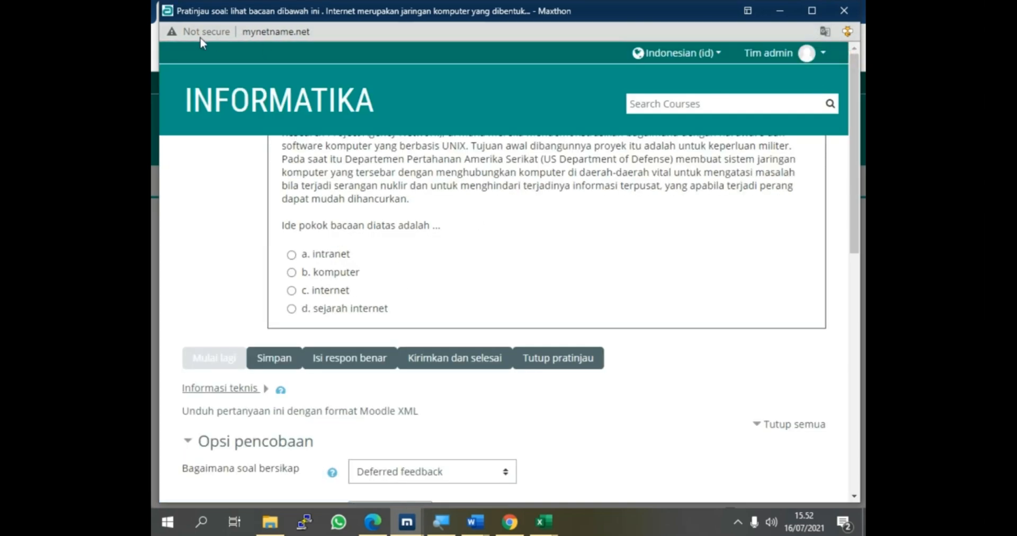
click(844, 10)
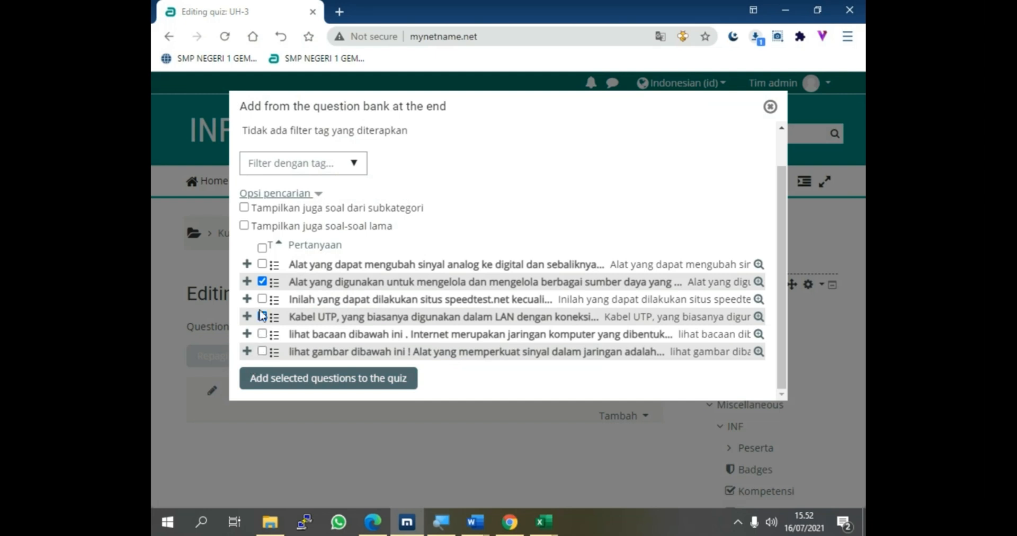
- Add all six UH3 questions to the UH-3 quiz and check the resulting question list
click(261, 247)
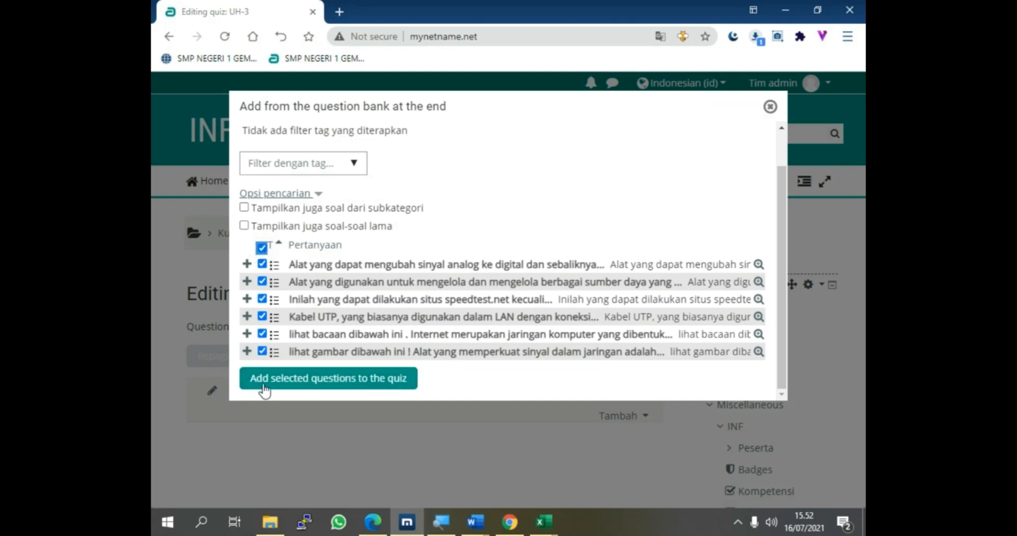
click(332, 385)
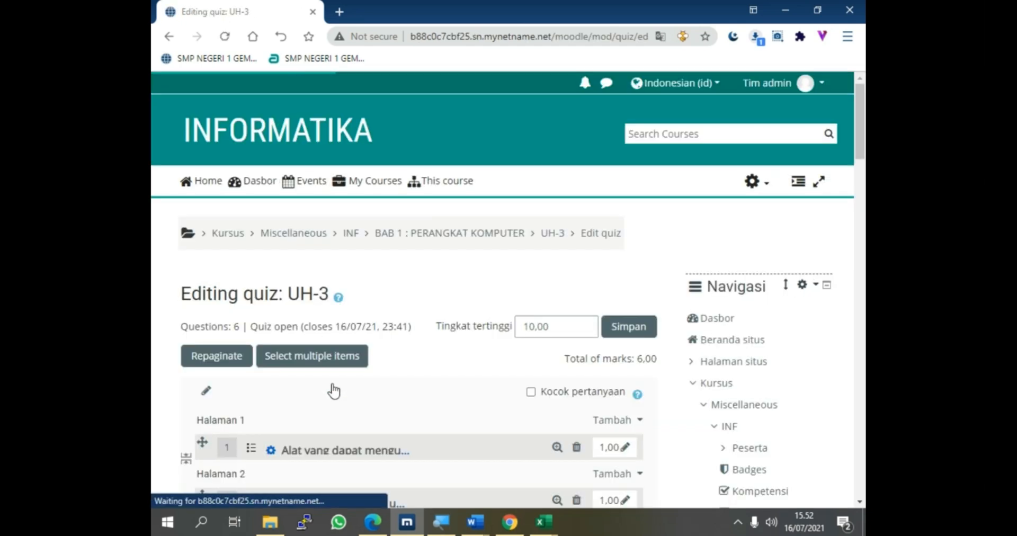
scroll(477, 375, down, 5)
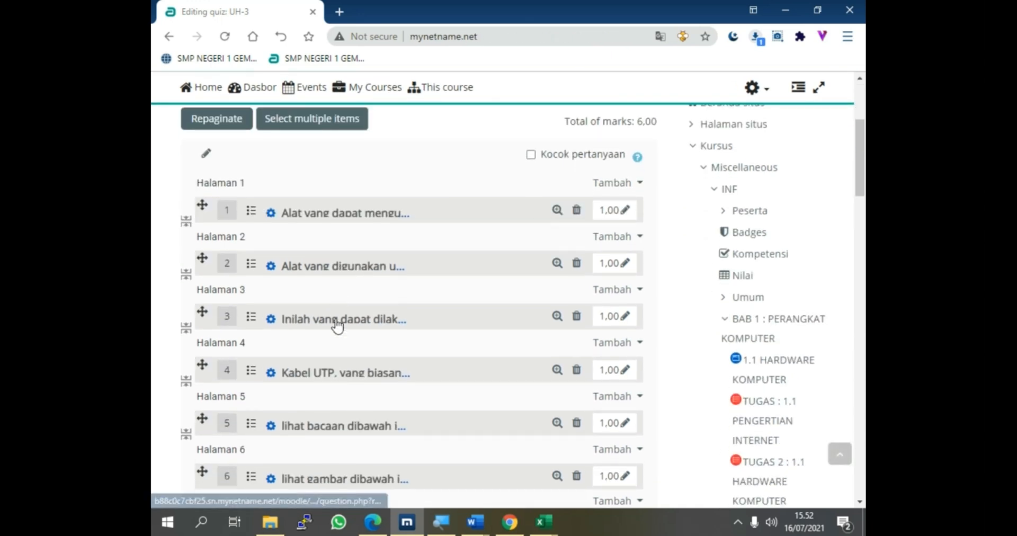
scroll(337, 324, down, 1)
- Change the UH-3 quiz's maximum grade entry to 100,00 and enable shuffling of the questions
scroll(257, 394, up, 5)
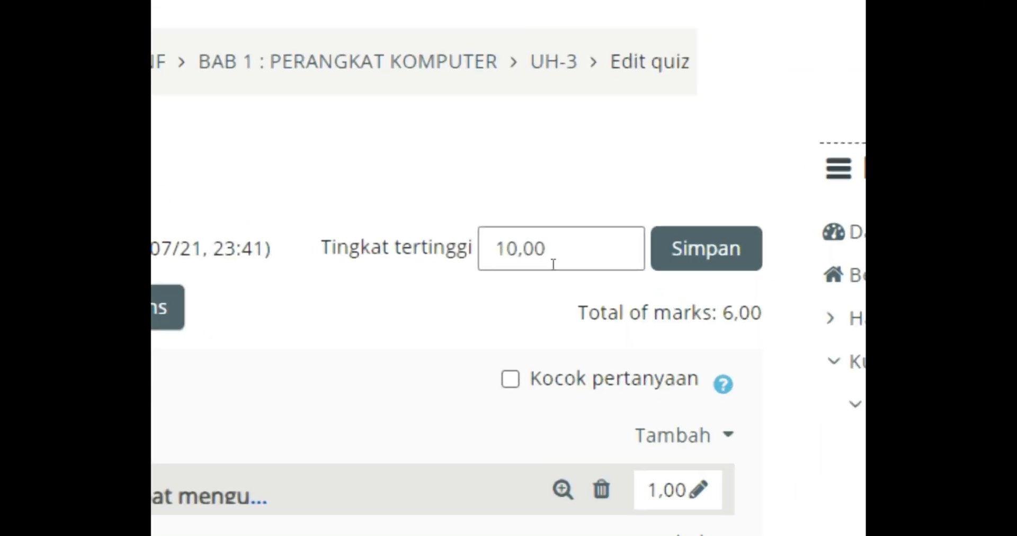
click(529, 259)
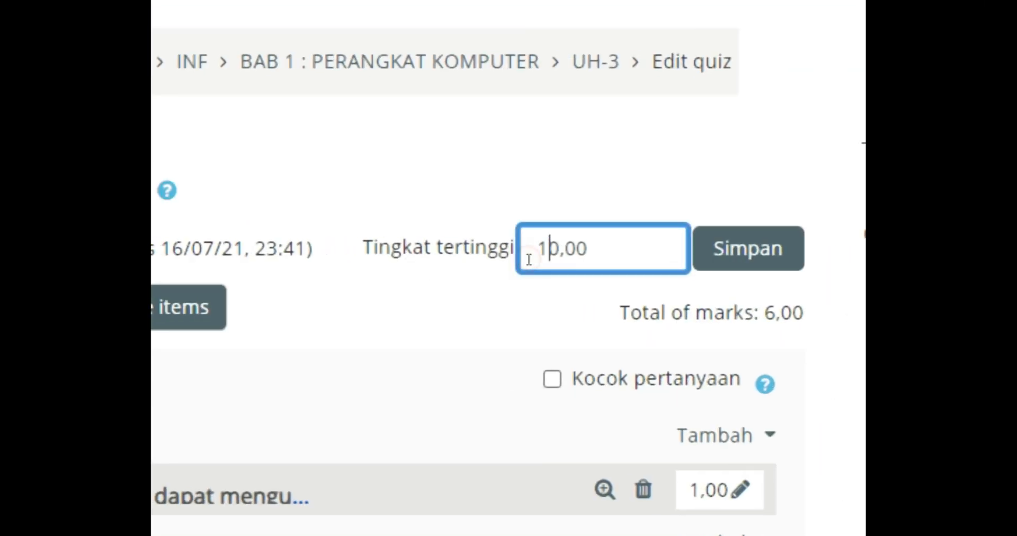
text(0)
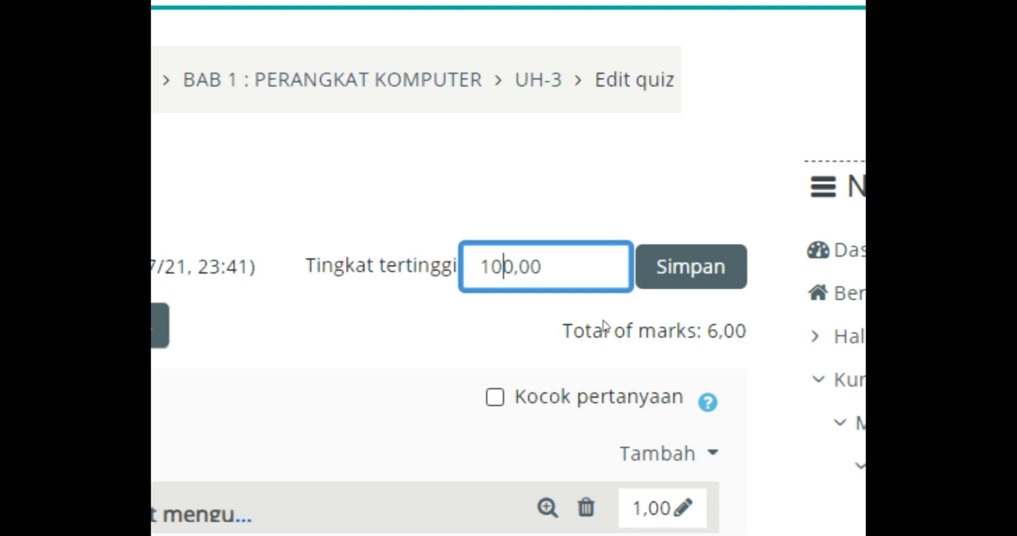
click(495, 397)
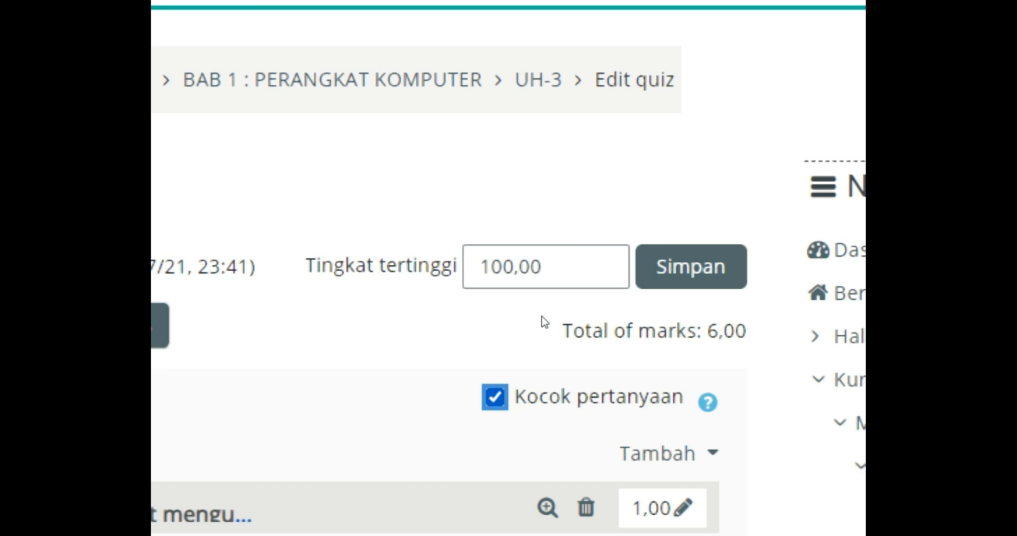
- Try a maximum mark of 2 on the first question, and set it back to 1
scroll(603, 330, down, 3)
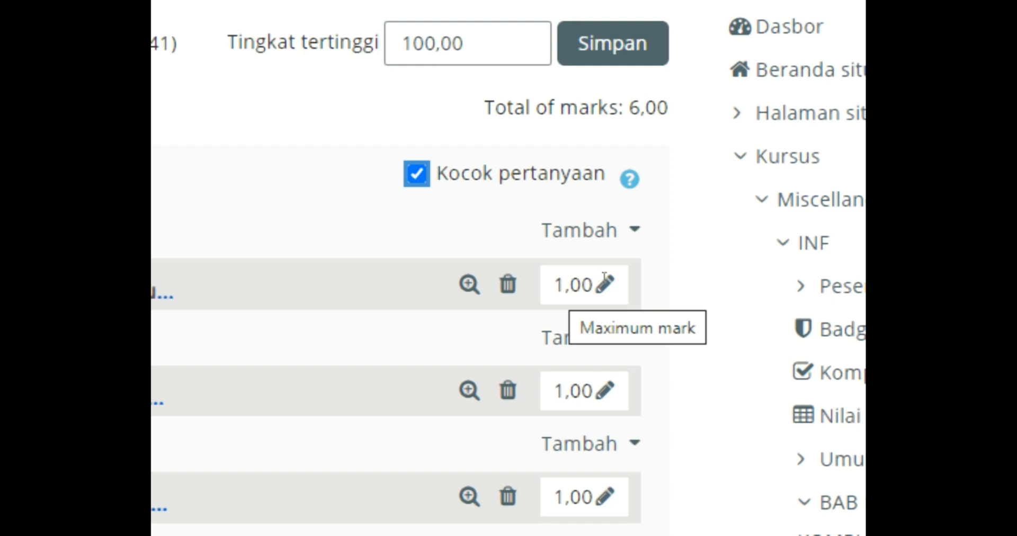
click(624, 282)
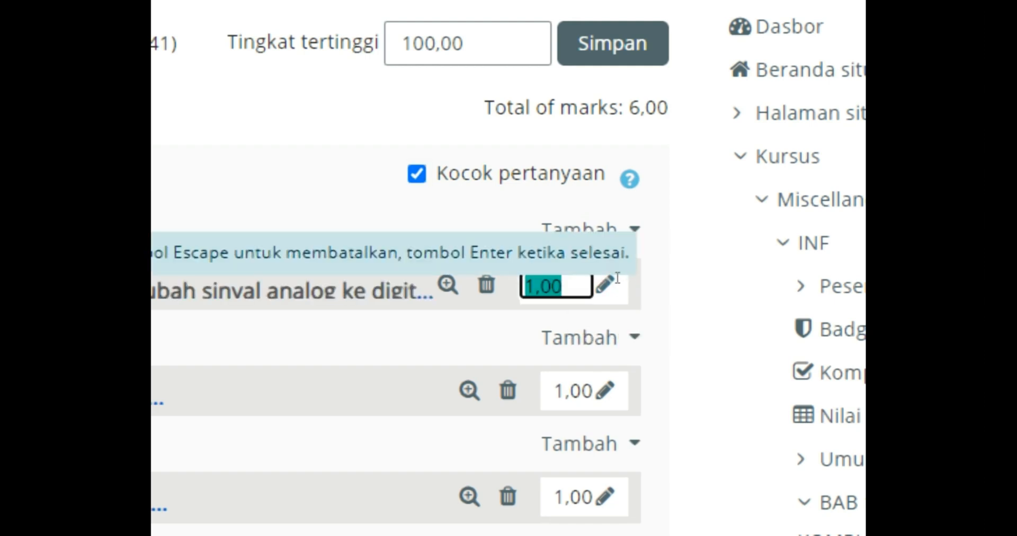
text(2)
key(Return)
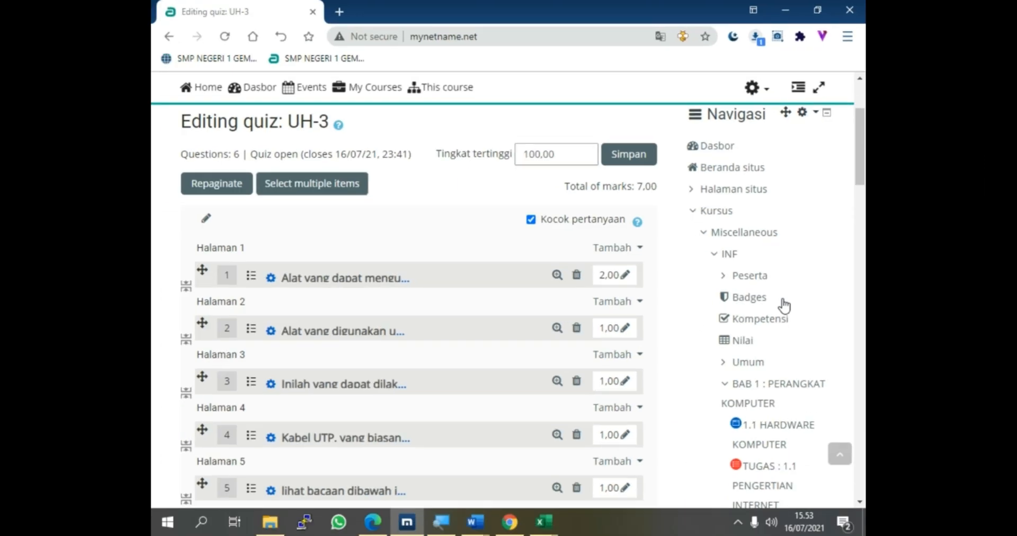
click(624, 277)
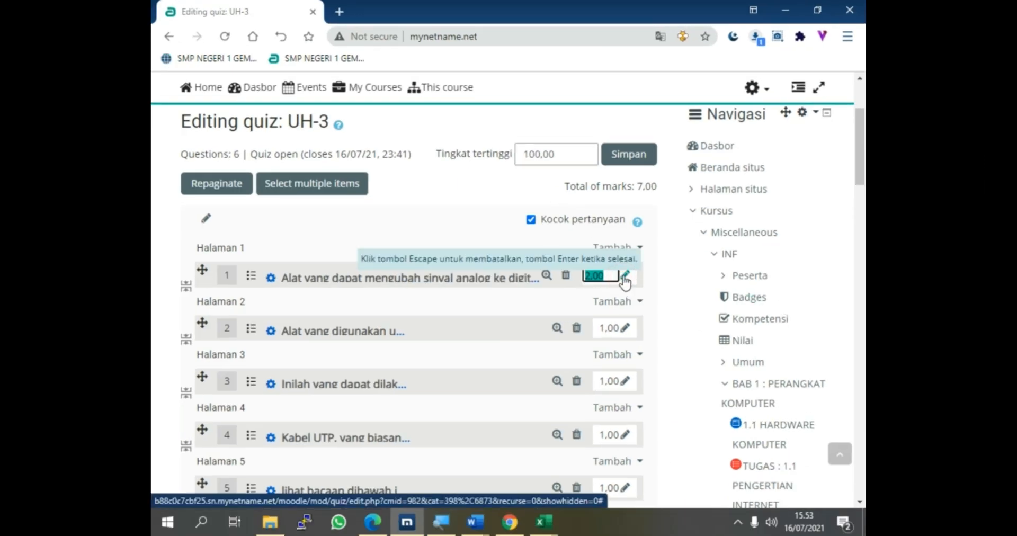
text(1)
key(Return)
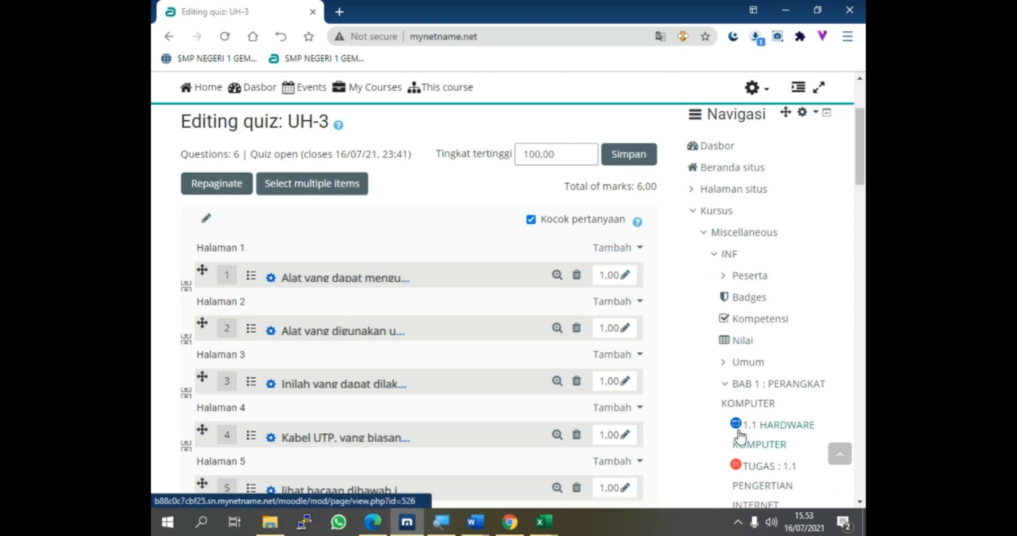
- Check the marks of the remaining quiz questions and save the quiz's maximum grade
scroll(614, 354, down, 2)
scroll(616, 354, down, 1)
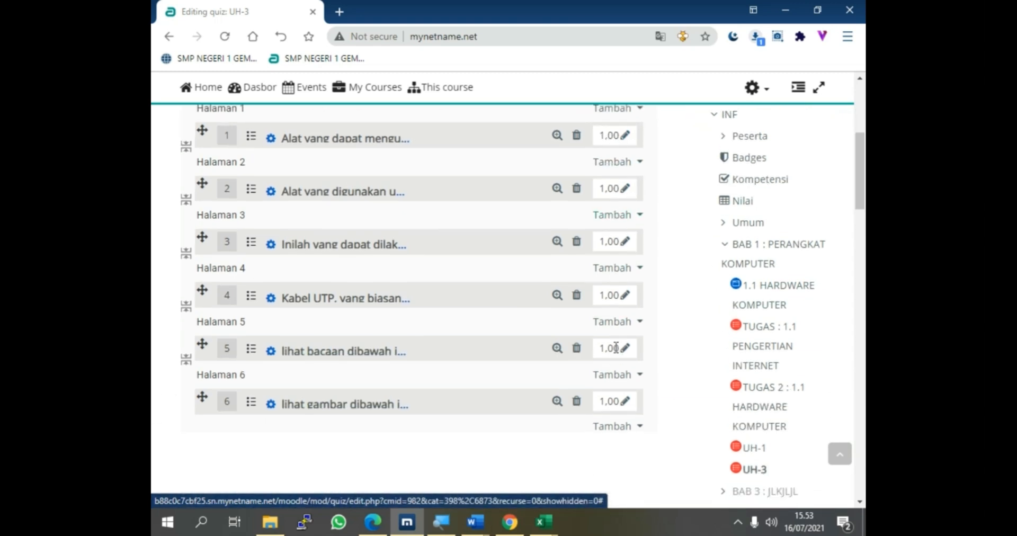
scroll(620, 344, up, 6)
click(623, 331)
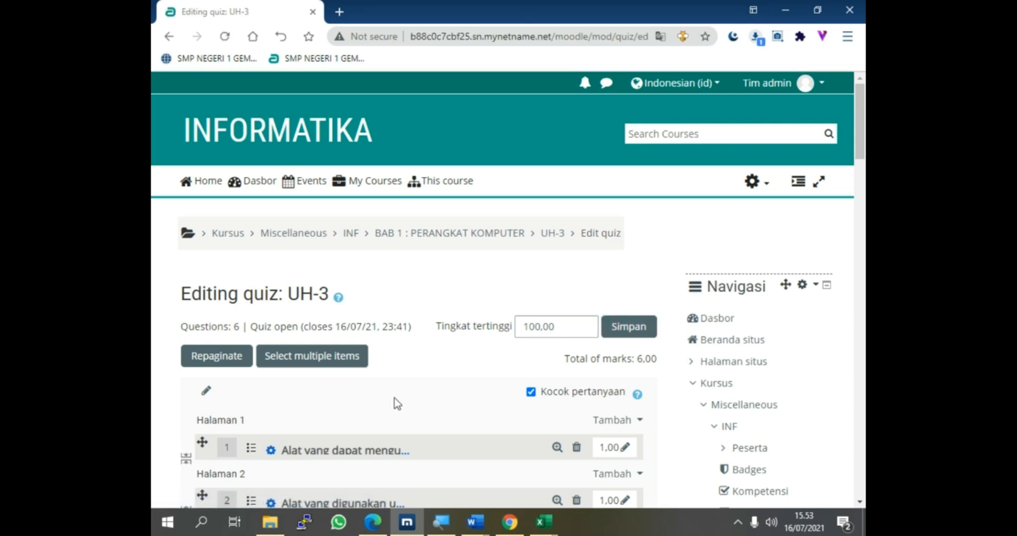
- Return to the UH-3 quiz overview and review its instructions, attempts allowed, opening dates and time limit
click(553, 236)
scroll(232, 375, down, 3)
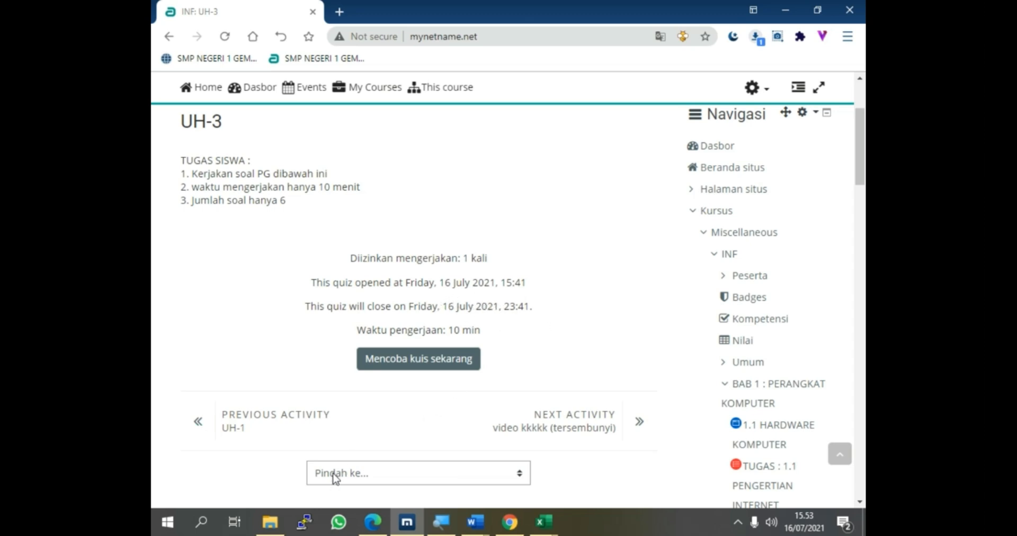
scroll(460, 309, up, 3)
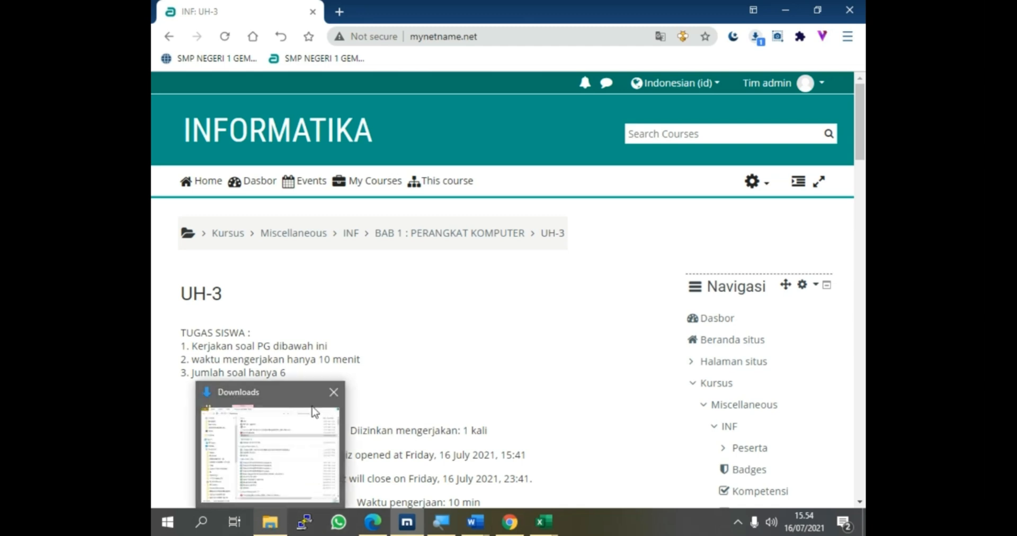
- Find the PAS-KELAS 9 course with the course search and open it
click(407, 523)
click(407, 523)
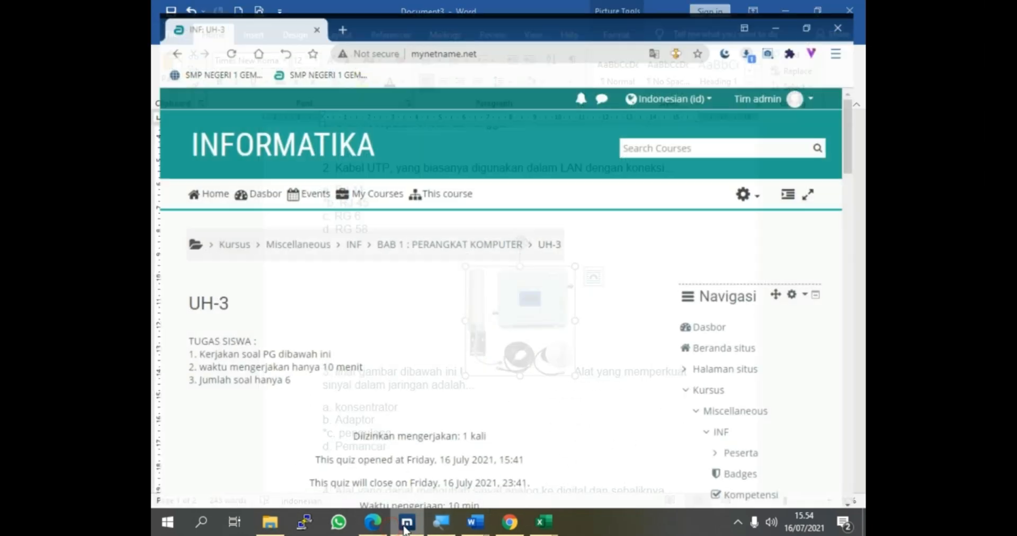
click(628, 132)
text(p)
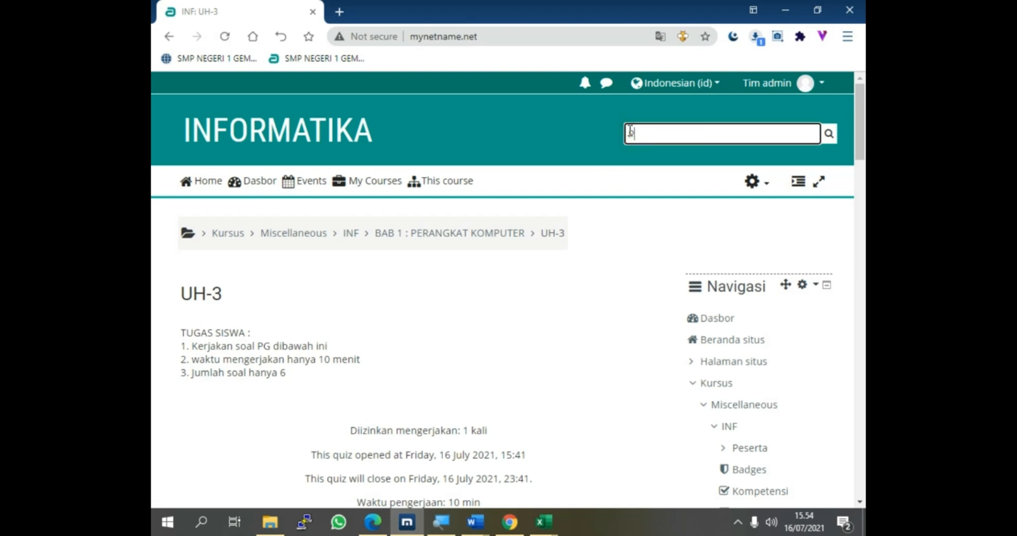
key(Return)
click(227, 322)
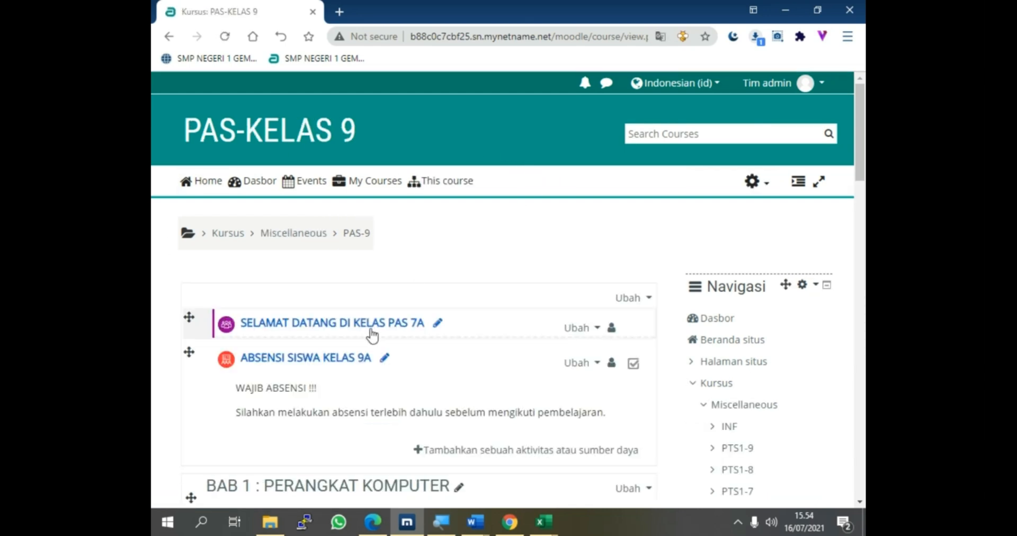
- Start a new quiz activity (Kuis) in the course's topik 2 section and name it UH-3
scroll(375, 337, down, 8)
scroll(350, 342, down, 6)
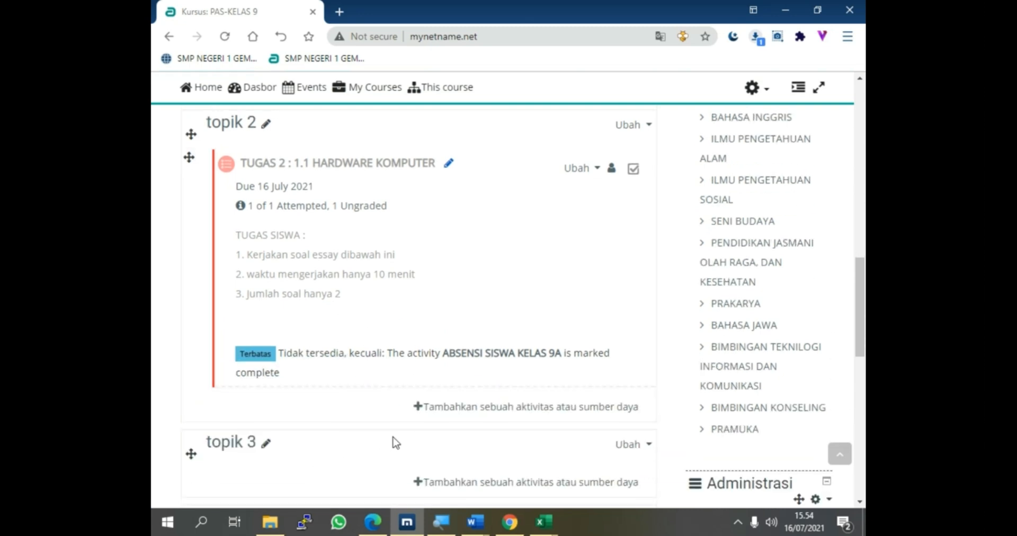
click(417, 407)
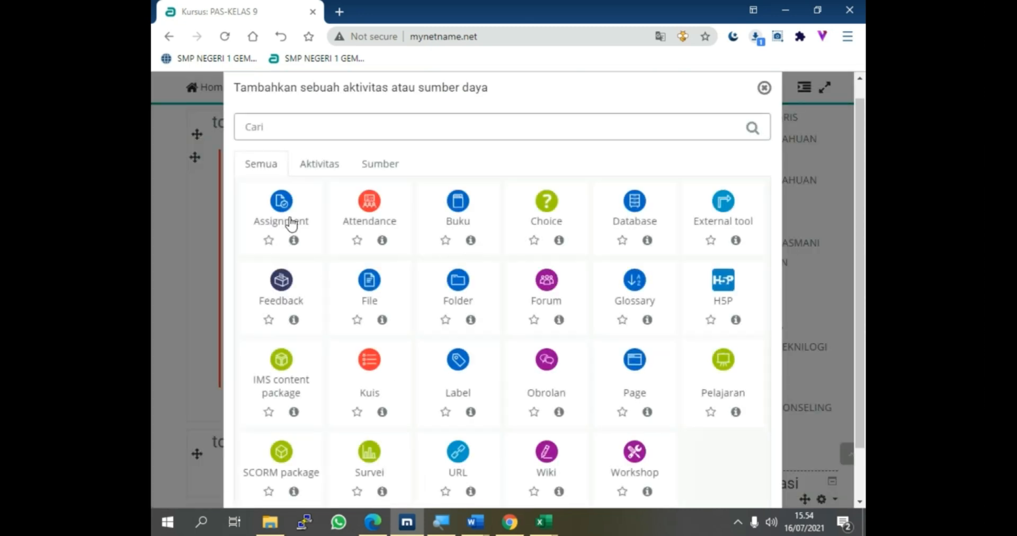
click(369, 371)
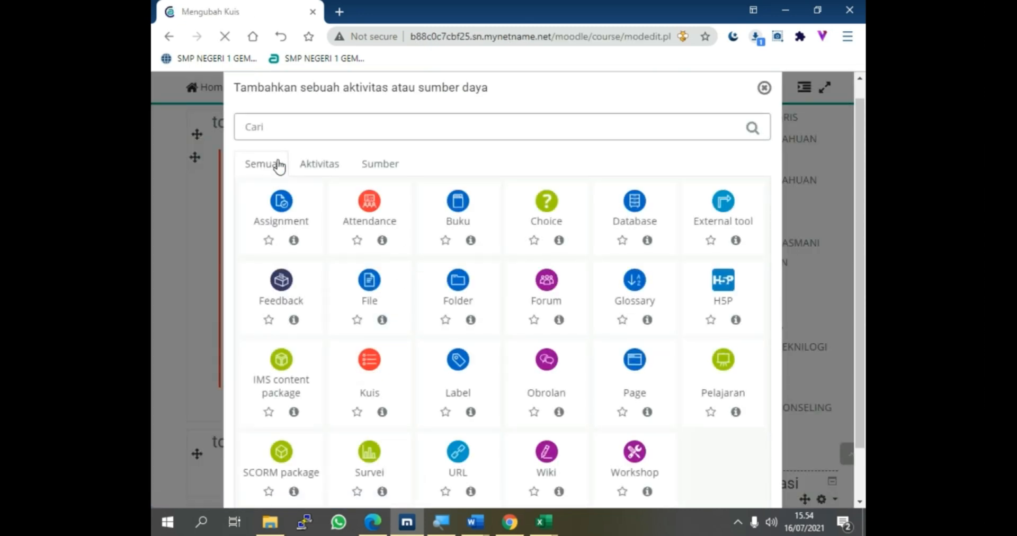
click(324, 364)
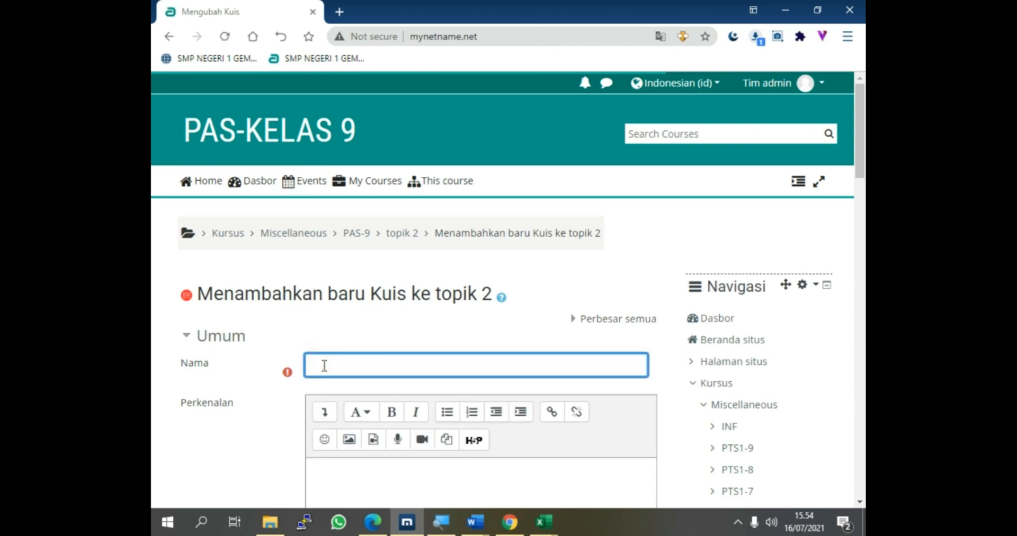
text(UH-3)
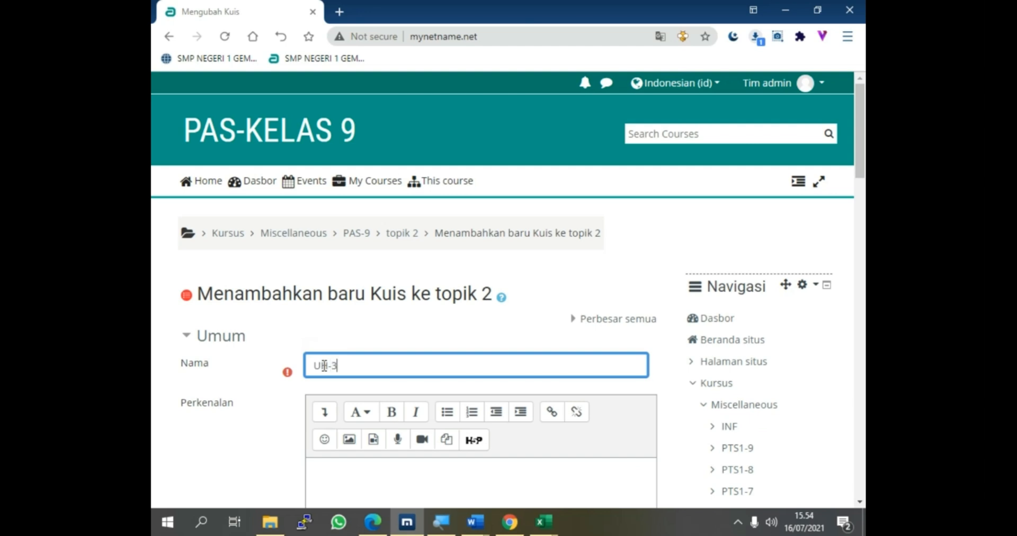
- Switch to the Word document 1 and copy the TUGAS SISWA instructions
mouse_move(469, 525)
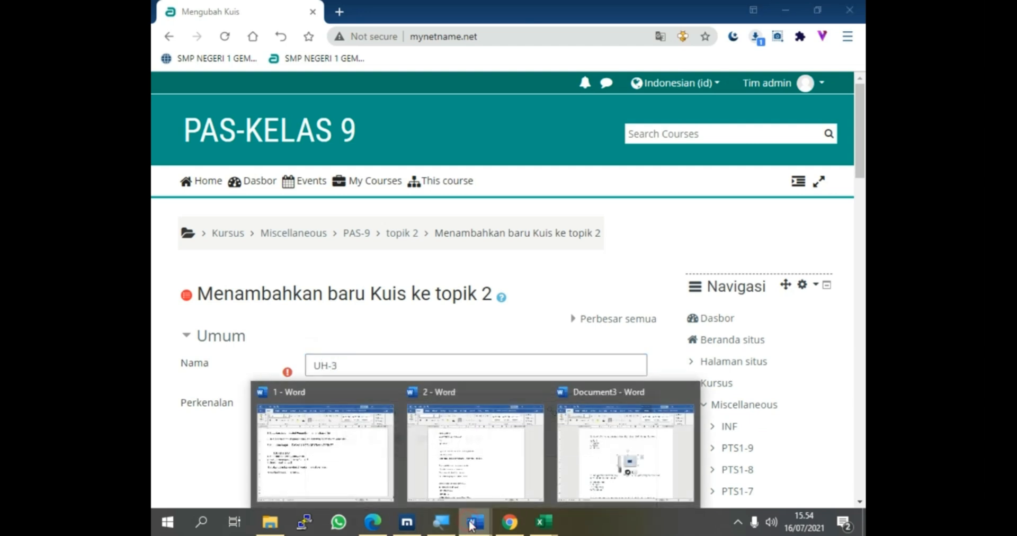
click(308, 456)
right_click(260, 293)
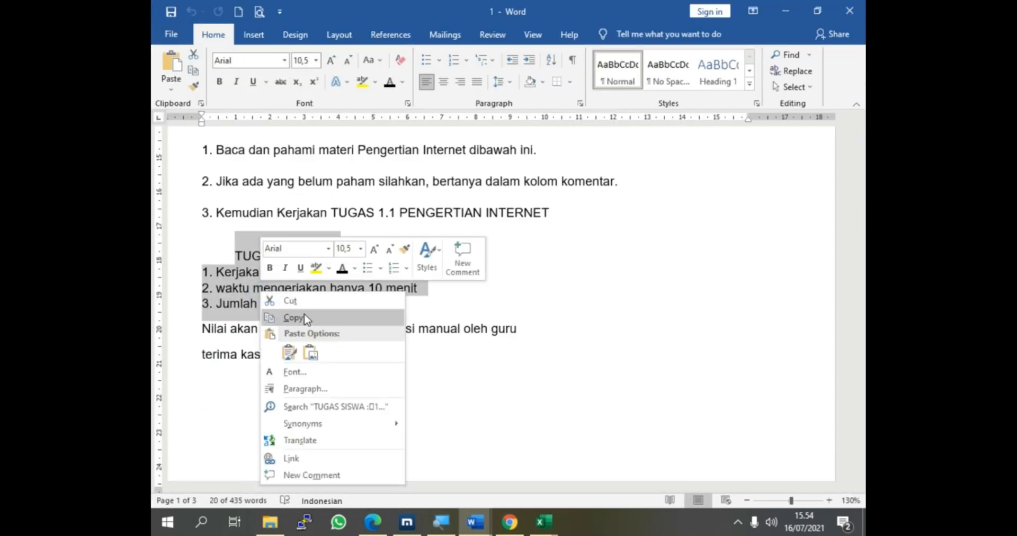
click(302, 318)
- Return to the quiz form, paste the copied instructions as the quiz introduction and enable showing the description on the course page
click(407, 522)
scroll(344, 459, down, 5)
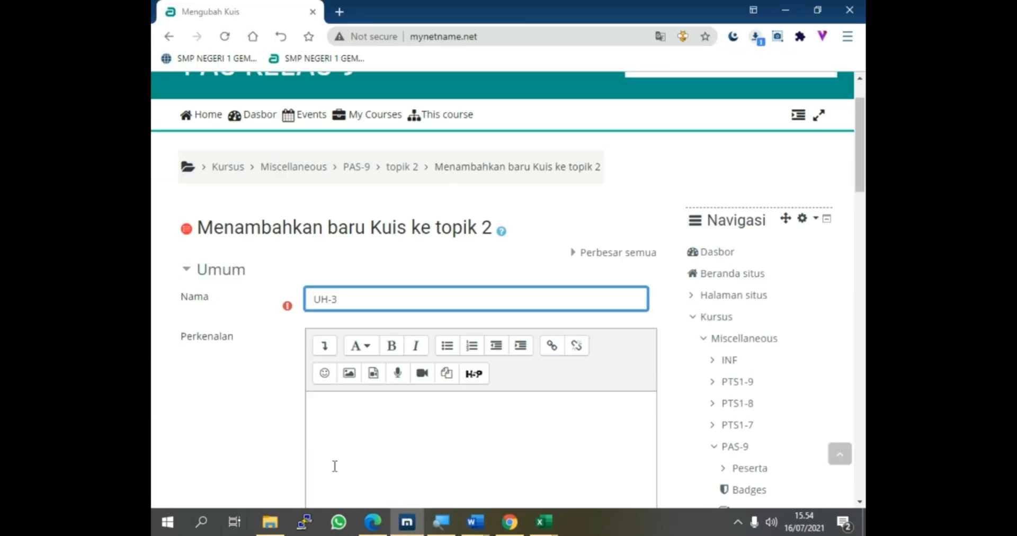
click(318, 234)
right_click(318, 234)
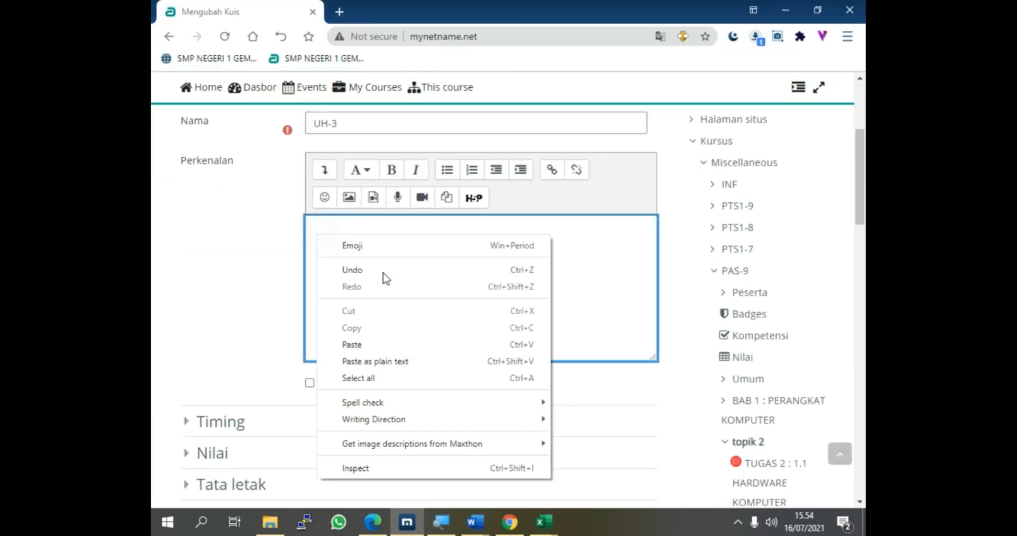
click(365, 345)
click(309, 382)
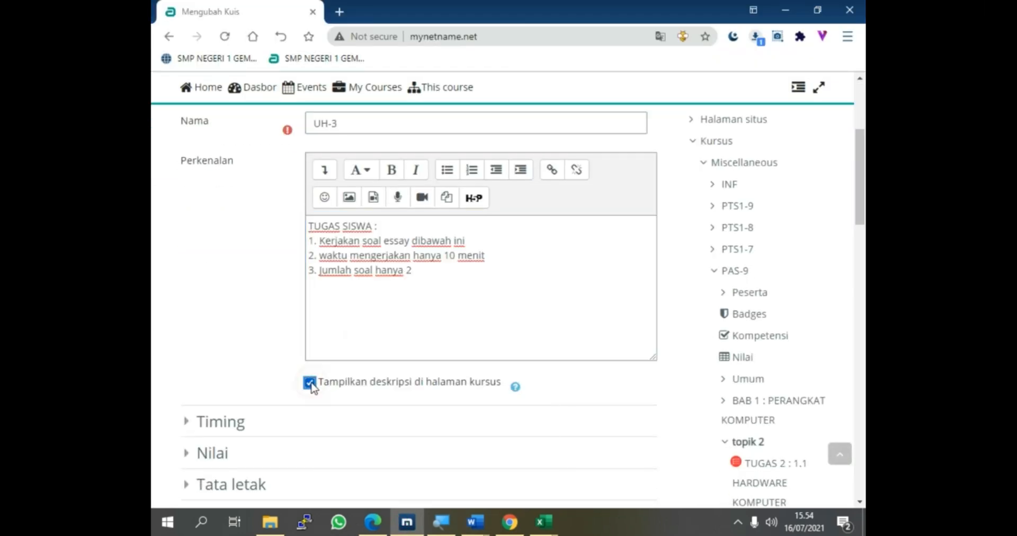
- In the introduction, replace the word "essay" with "PG" and change the number of questions to 6
double_click(386, 240)
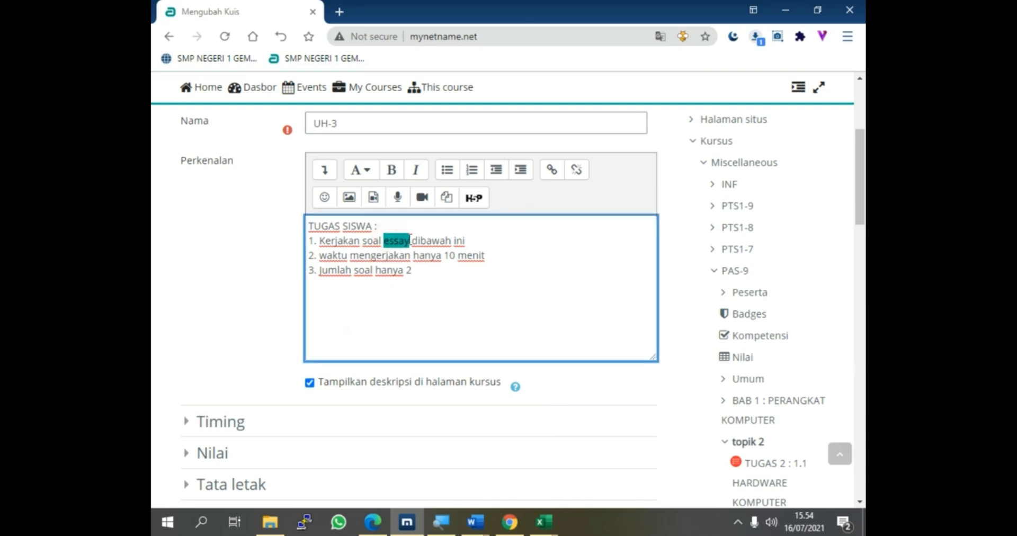
text(PG)
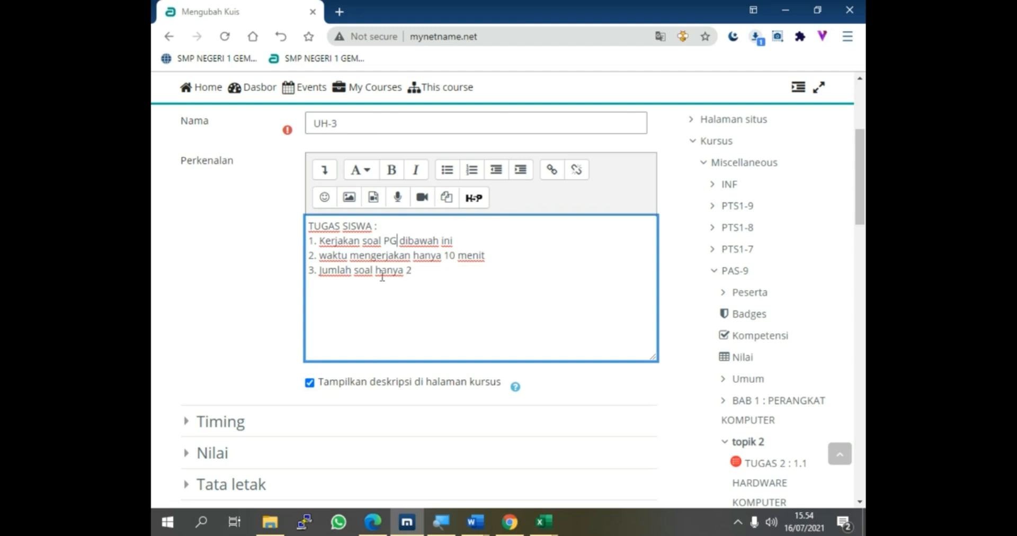
double_click(409, 270)
- Enable the quiz's start and end dates and set both to 17 July 2021
scroll(212, 382, down, 2)
click(215, 354)
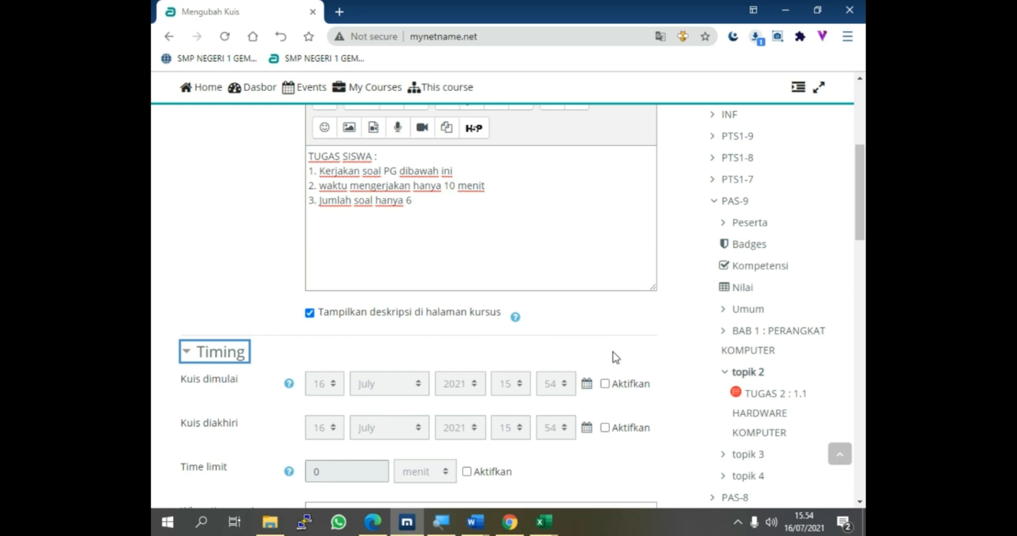
click(605, 383)
click(604, 427)
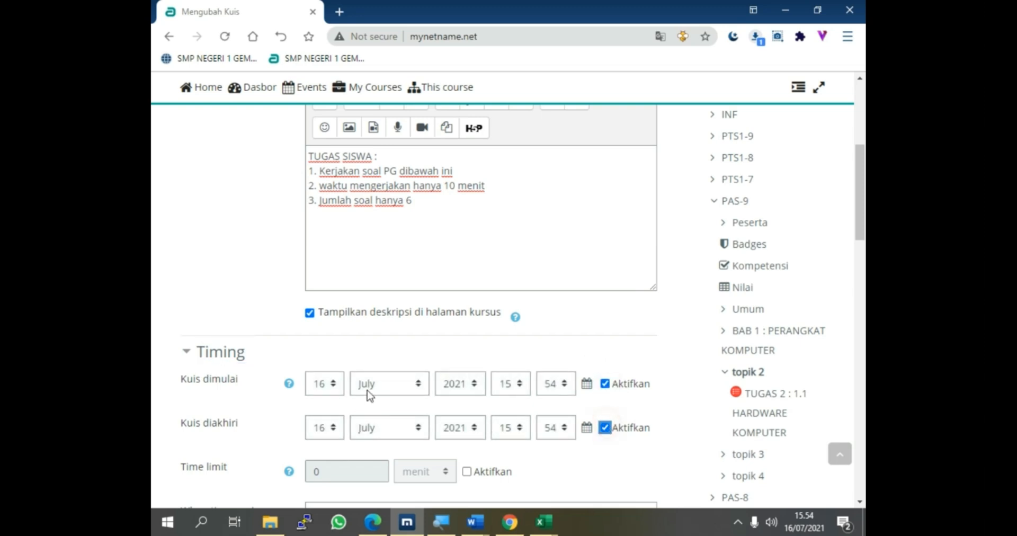
click(333, 384)
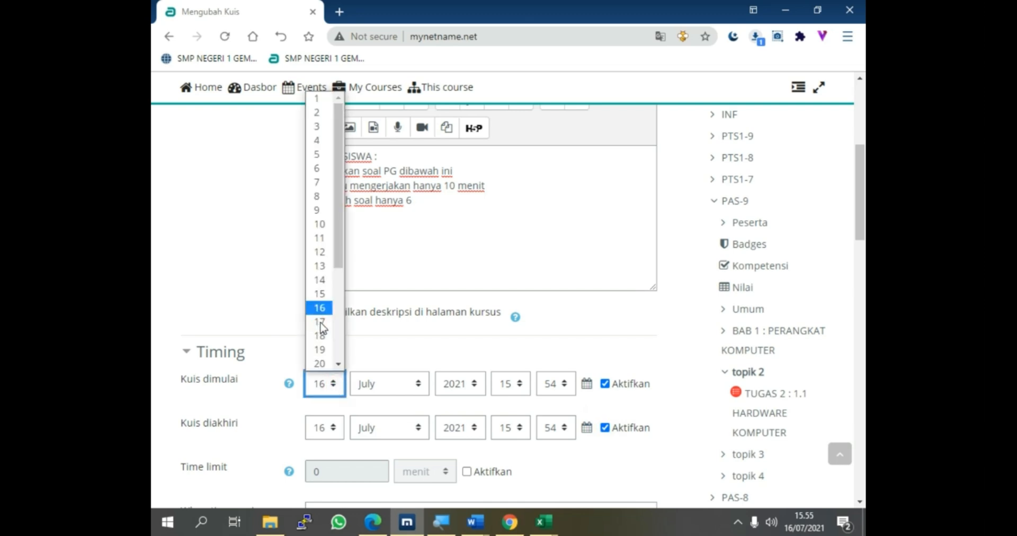
key(Down)
key(Down)
key(Down)
key(Down)
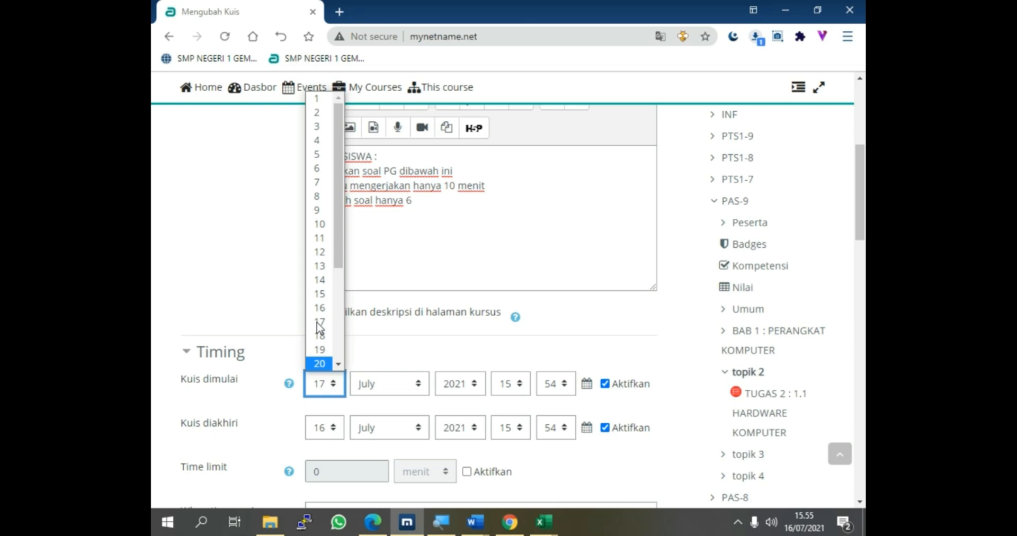
click(332, 429)
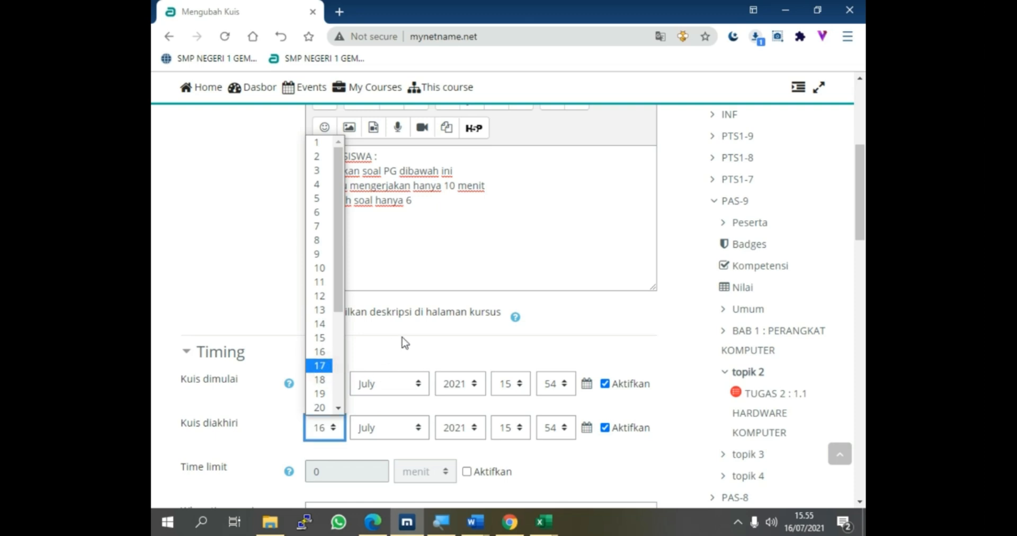
- Set the quiz's start time to 08:40 and its end hour to 23
click(520, 385)
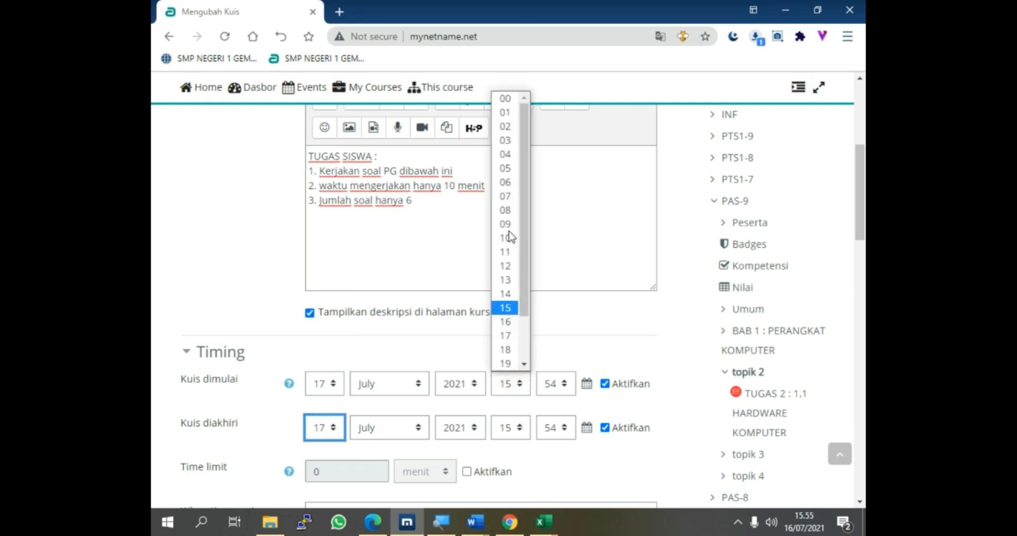
click(504, 210)
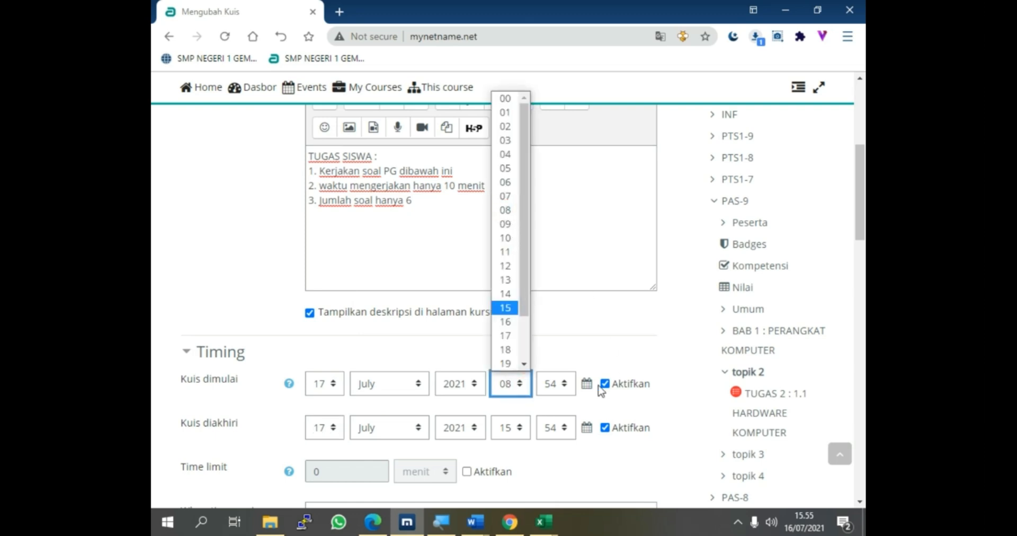
click(561, 385)
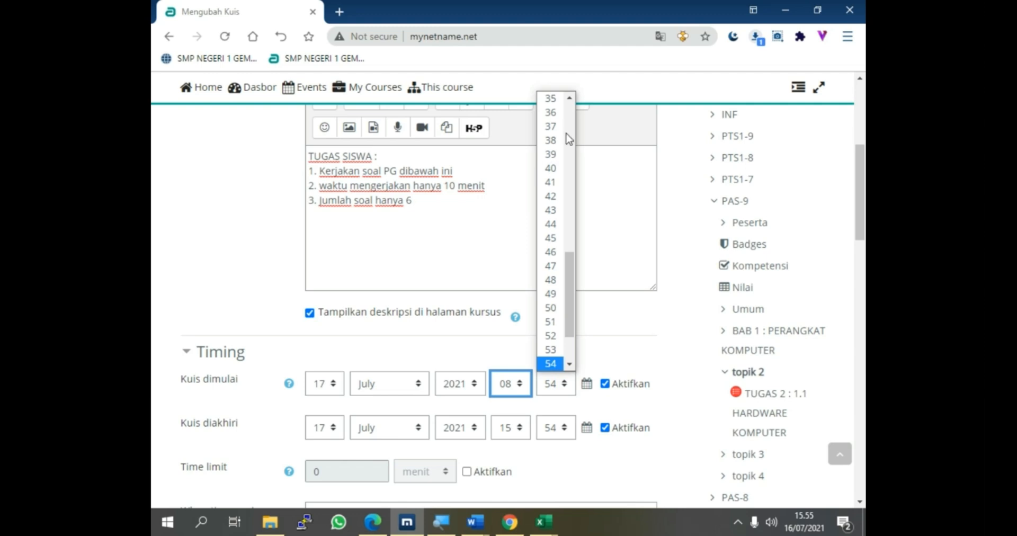
click(551, 169)
click(551, 169)
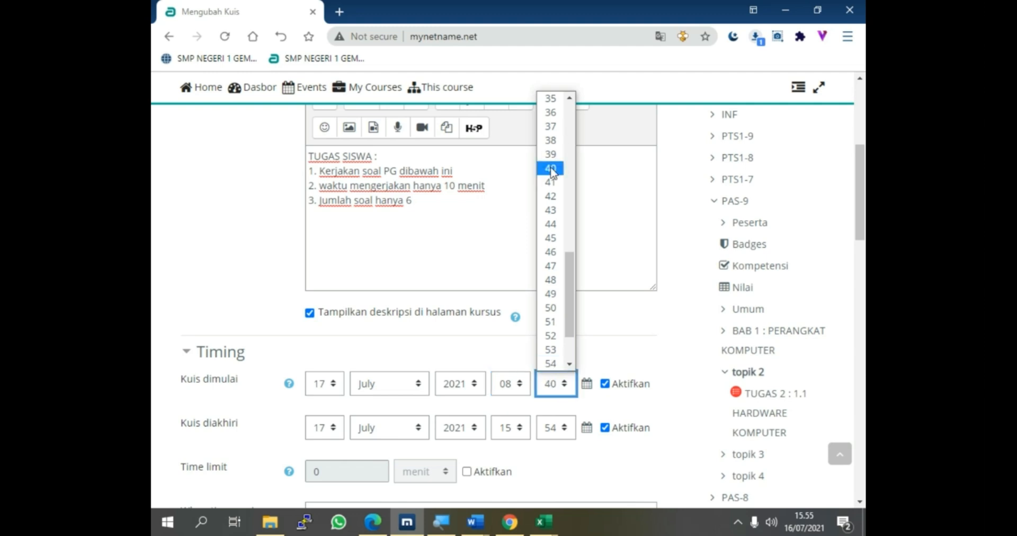
click(520, 432)
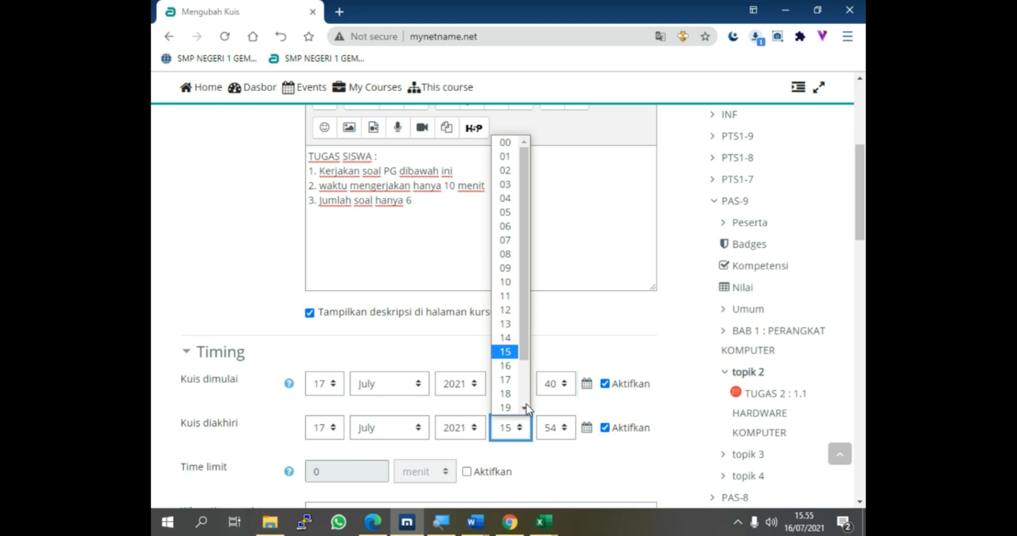
text(23)
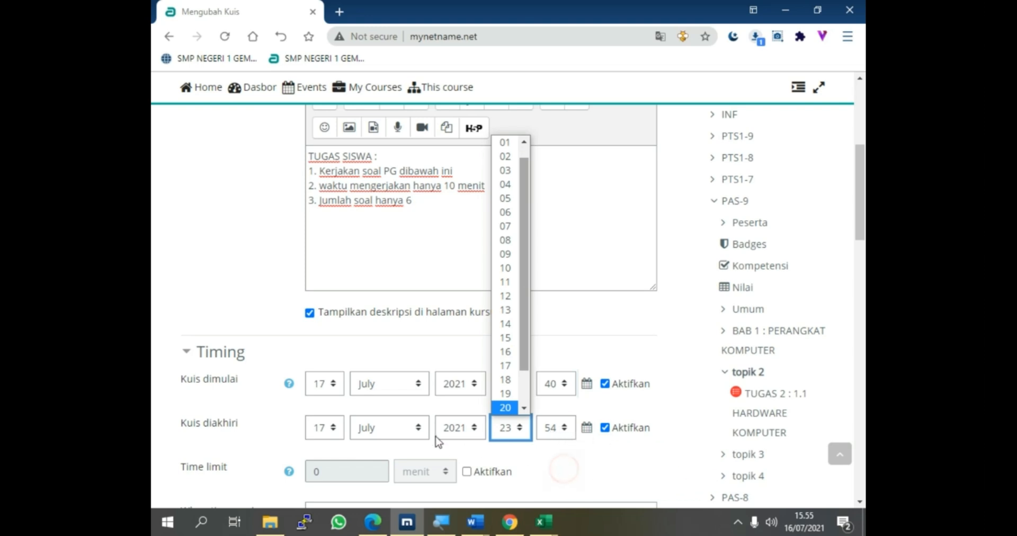
- Enable the quiz's time limit and set it to 10 minutes
scroll(445, 445, down, 3)
scroll(483, 356, up, 1)
click(467, 355)
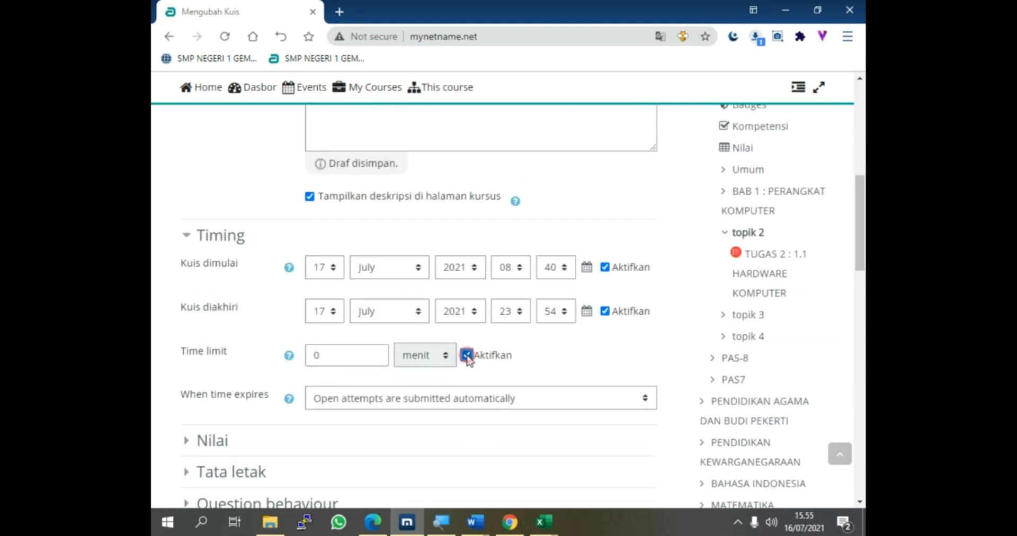
scroll(455, 321, up, 4)
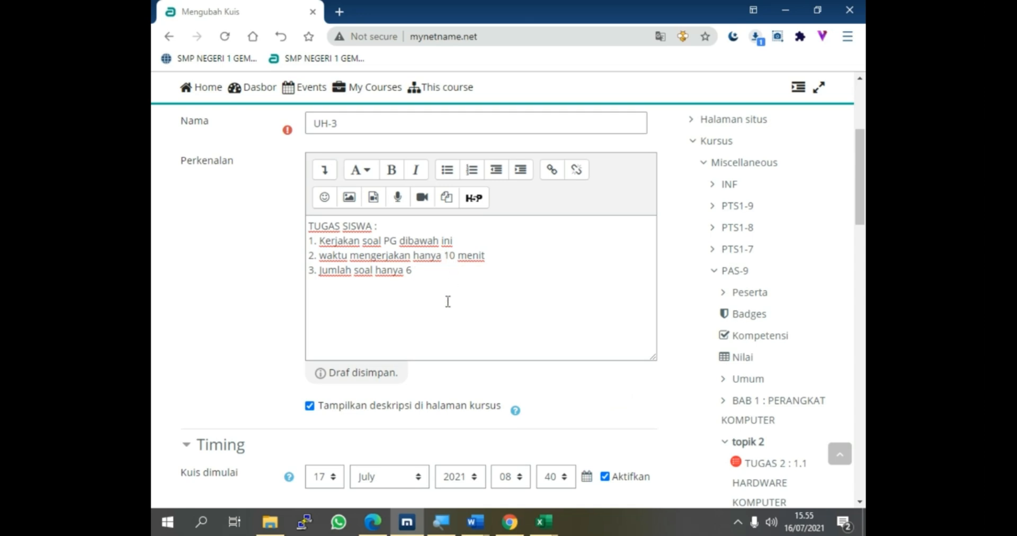
scroll(447, 302, down, 5)
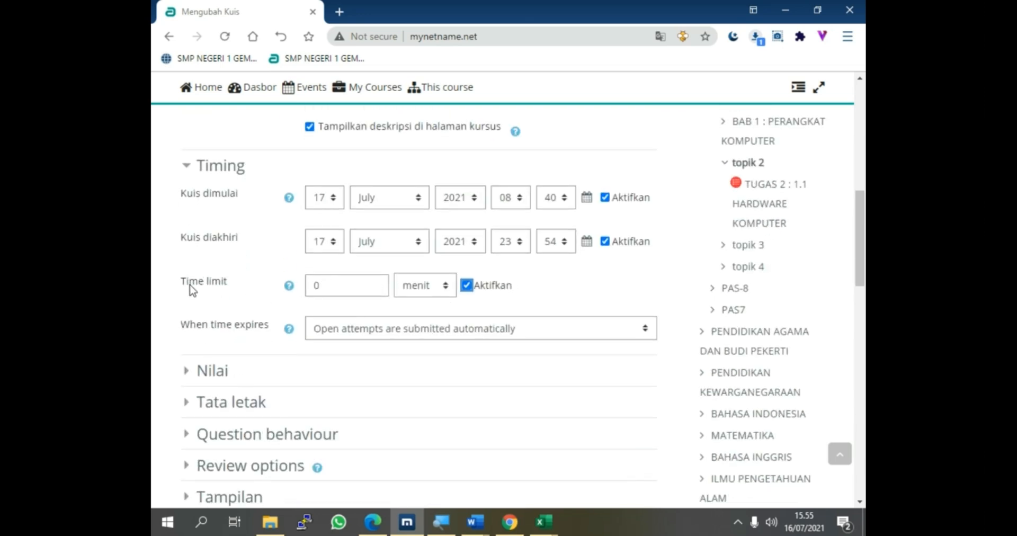
scroll(193, 290, down, 1)
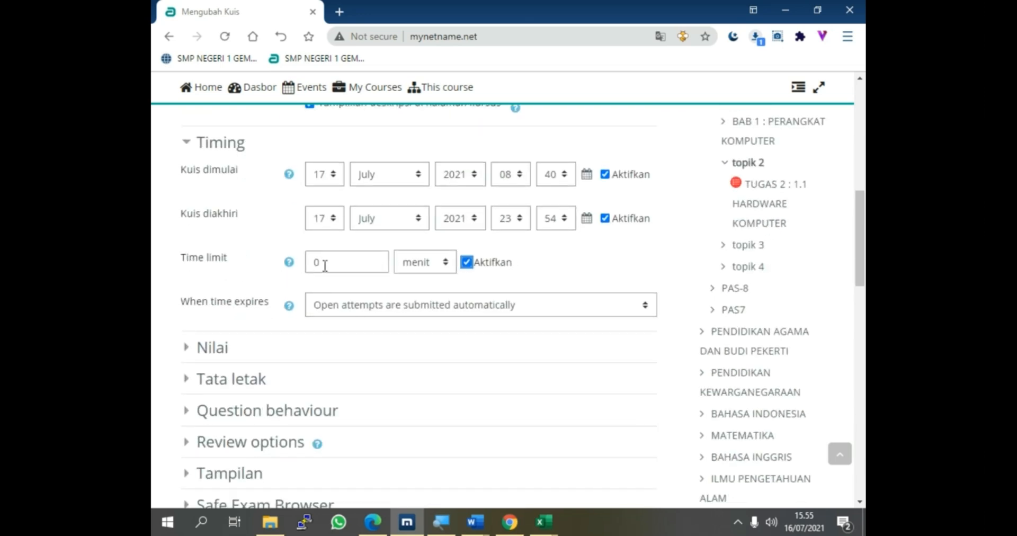
drag(325, 265, 305, 267)
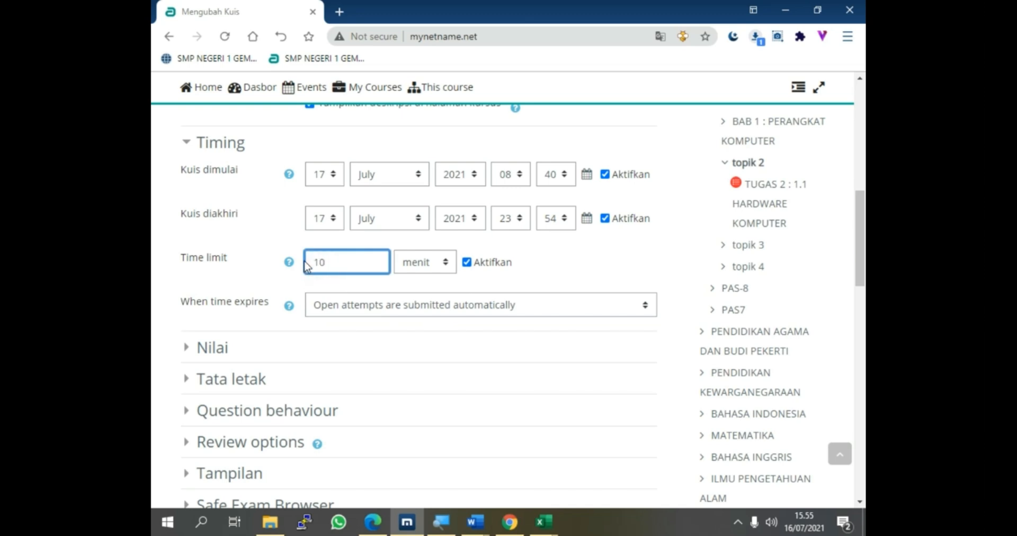
- Set the quiz's passing grade to 10 and allow only 1 attempt
click(218, 350)
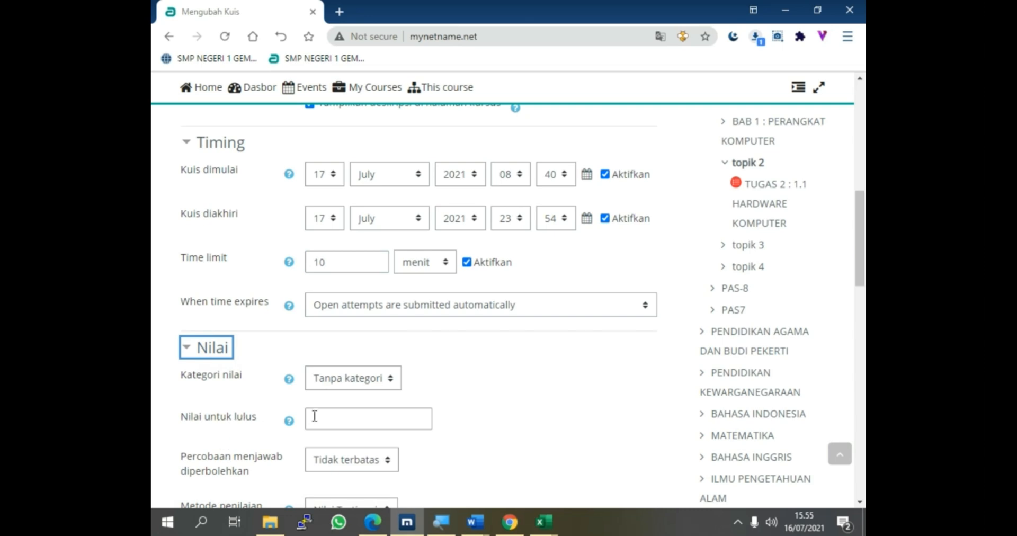
click(316, 416)
text(10)
scroll(317, 415, down, 1)
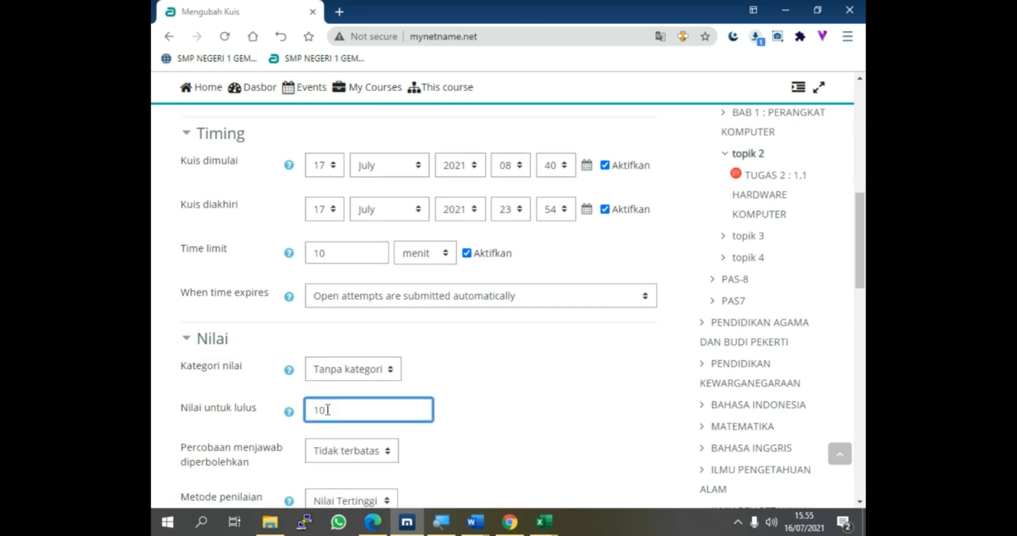
click(326, 397)
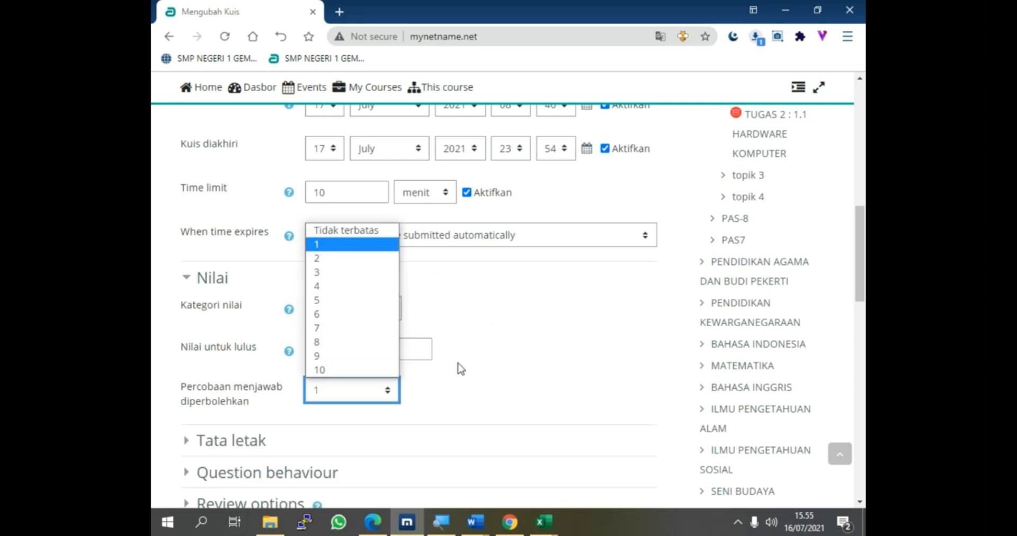
- Add an access restriction requiring completion of the ABSENSI SISWA KELAS 9A activity, and save and display the quiz
scroll(424, 374, down, 5)
click(250, 418)
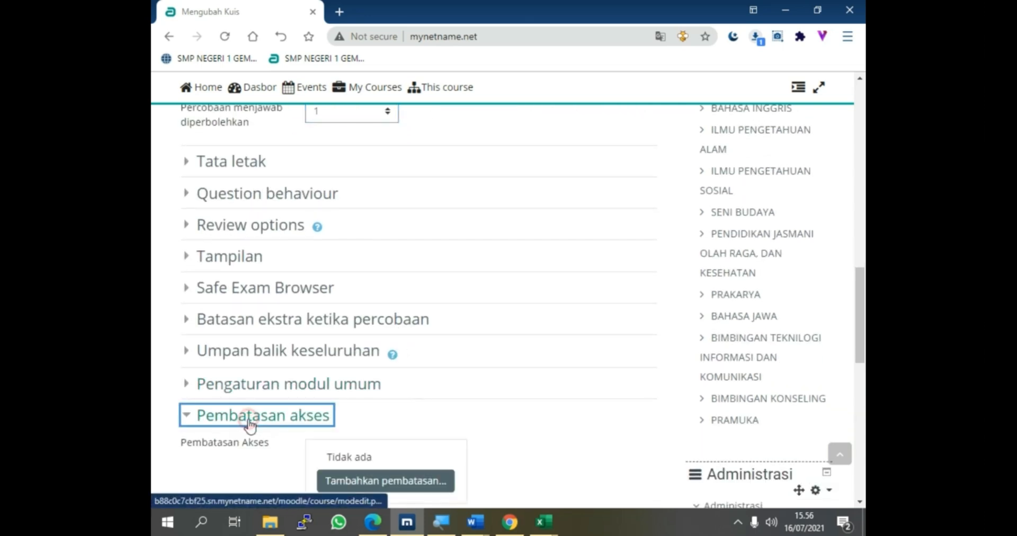
click(371, 482)
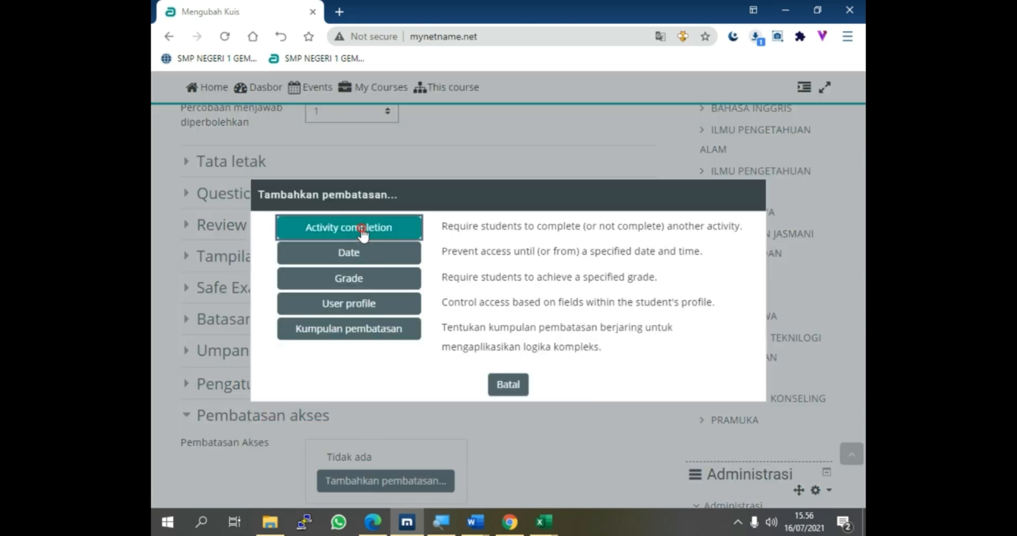
click(362, 228)
click(377, 291)
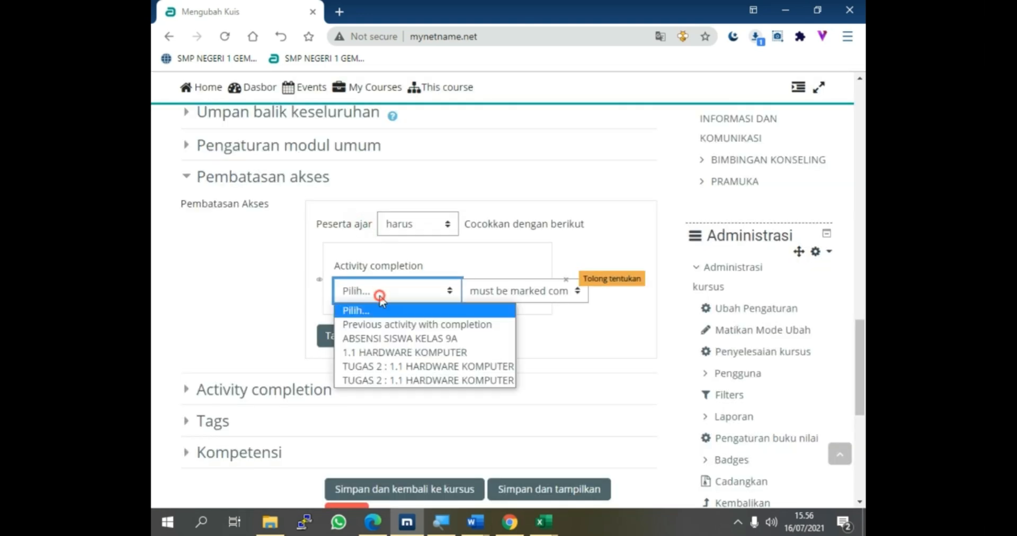
click(404, 338)
scroll(419, 366, down, 3)
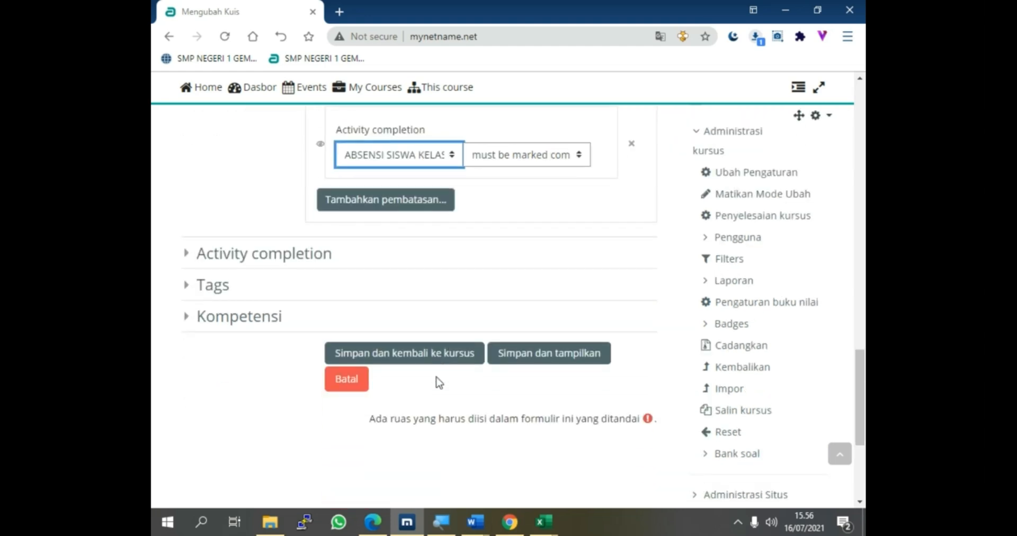
click(506, 354)
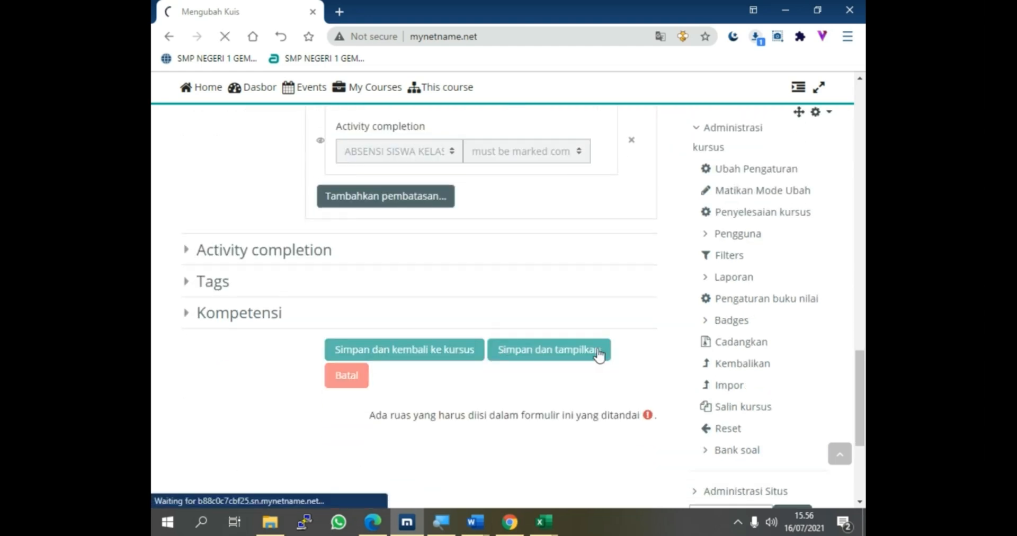
- Open the question import page in the UH-3 quiz's question bank
scroll(395, 371, down, 3)
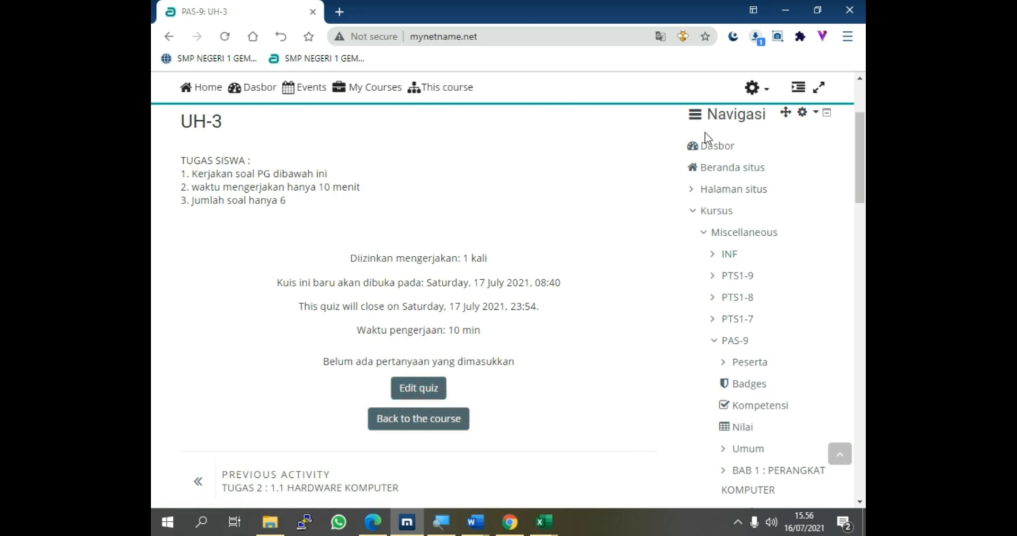
scroll(381, 283, up, 3)
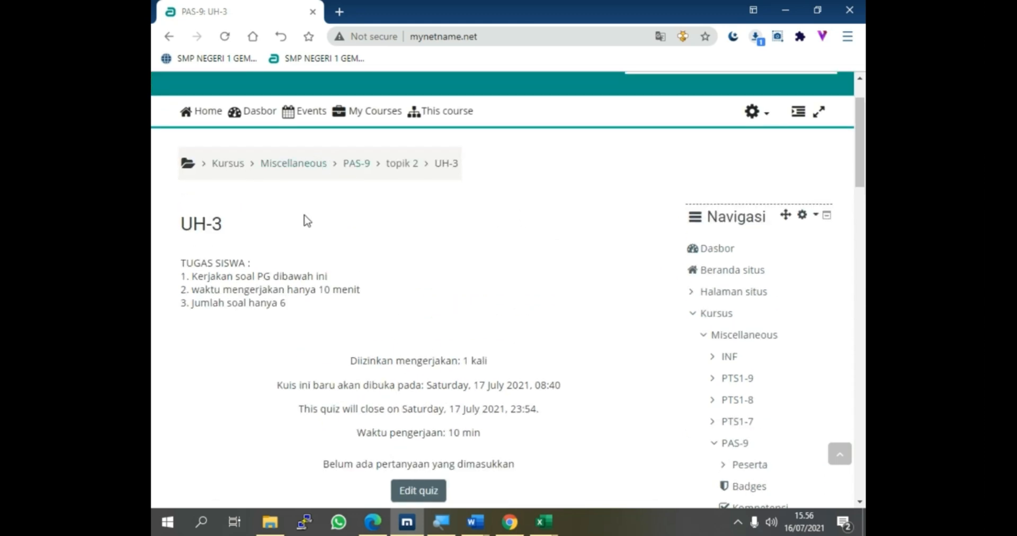
scroll(782, 277, down, 3)
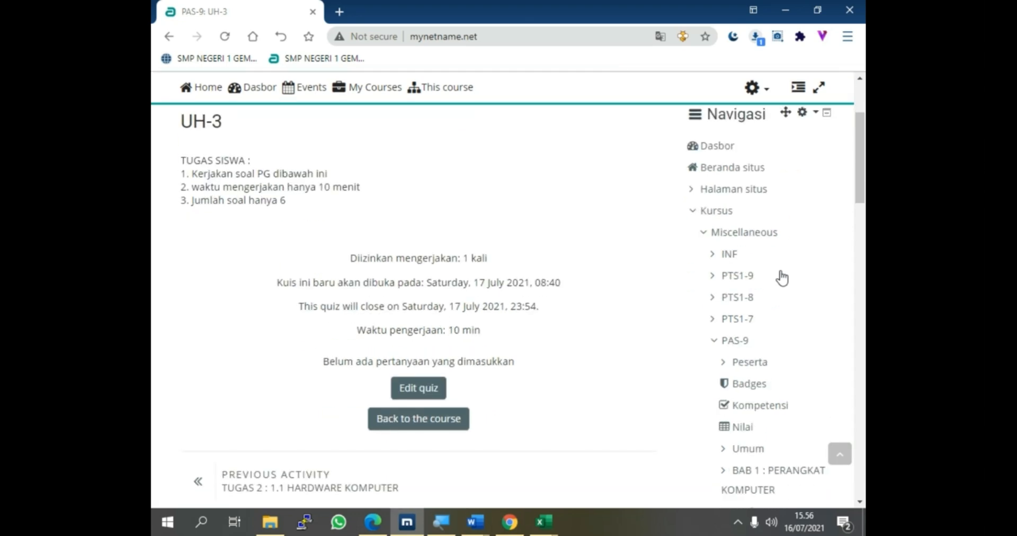
scroll(782, 278, down, 15)
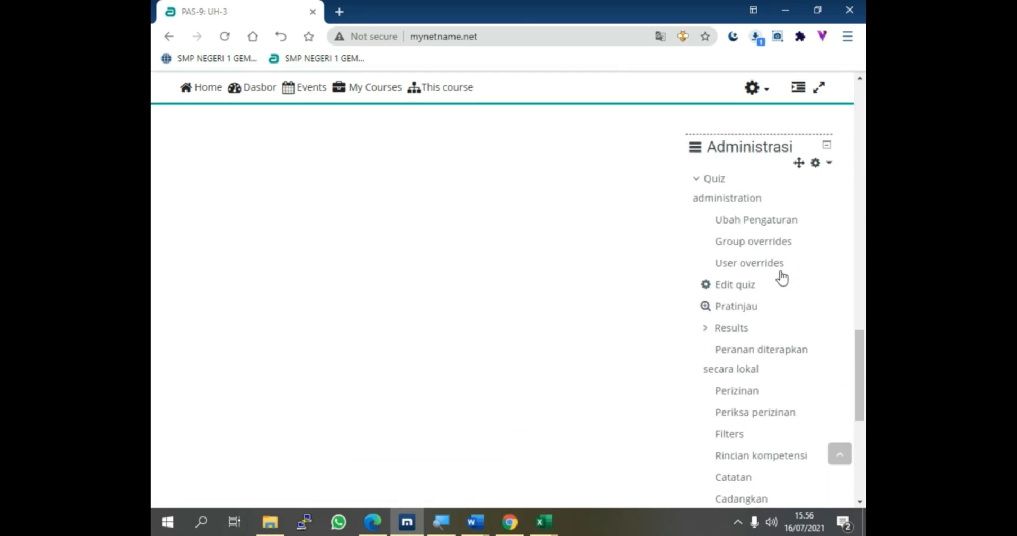
scroll(332, 132, up, 15)
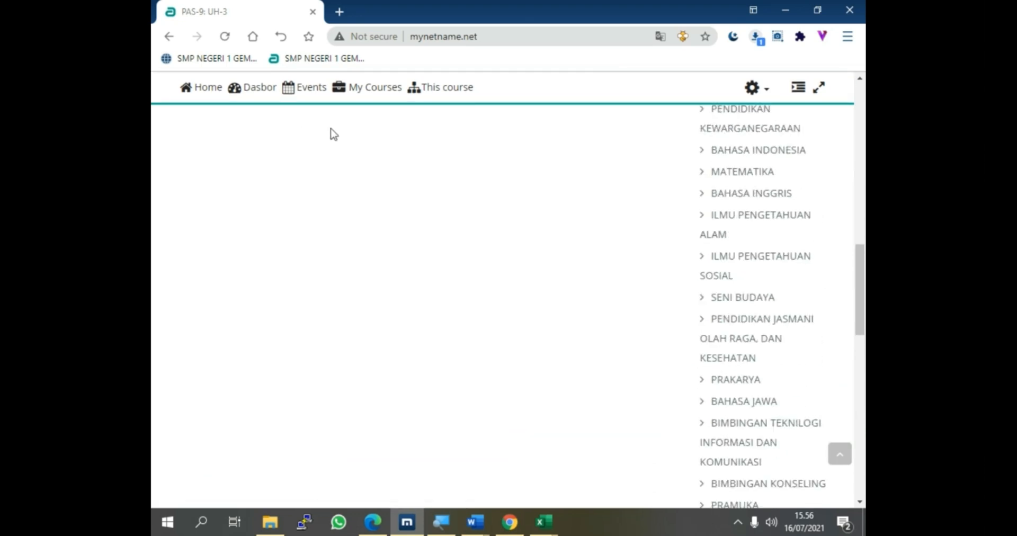
scroll(763, 238, down, 13)
scroll(777, 292, down, 6)
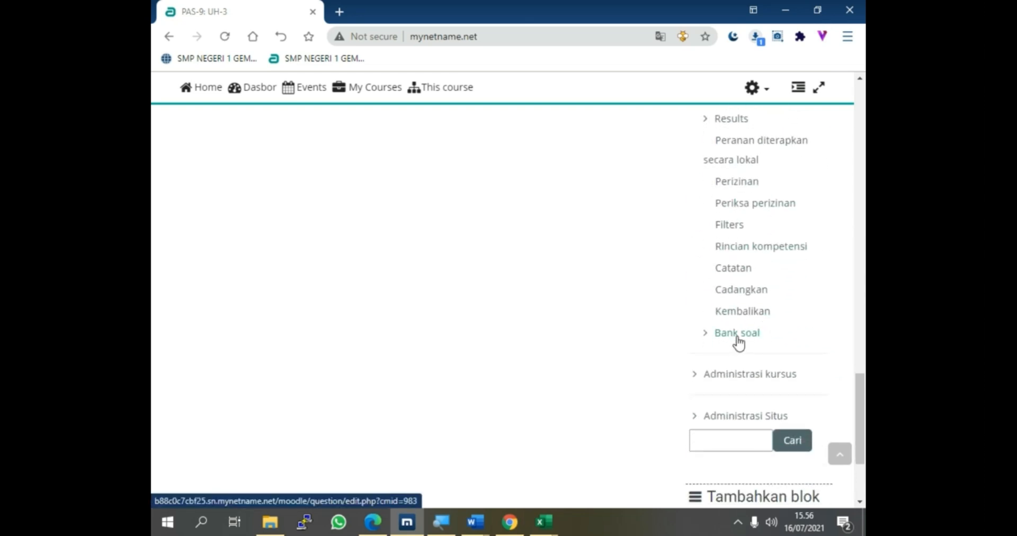
click(738, 336)
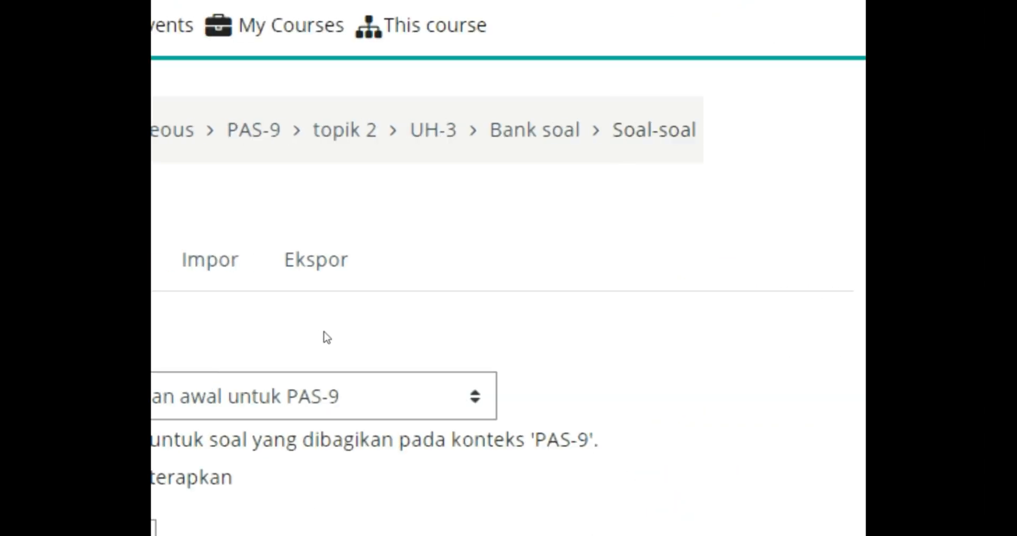
click(519, 260)
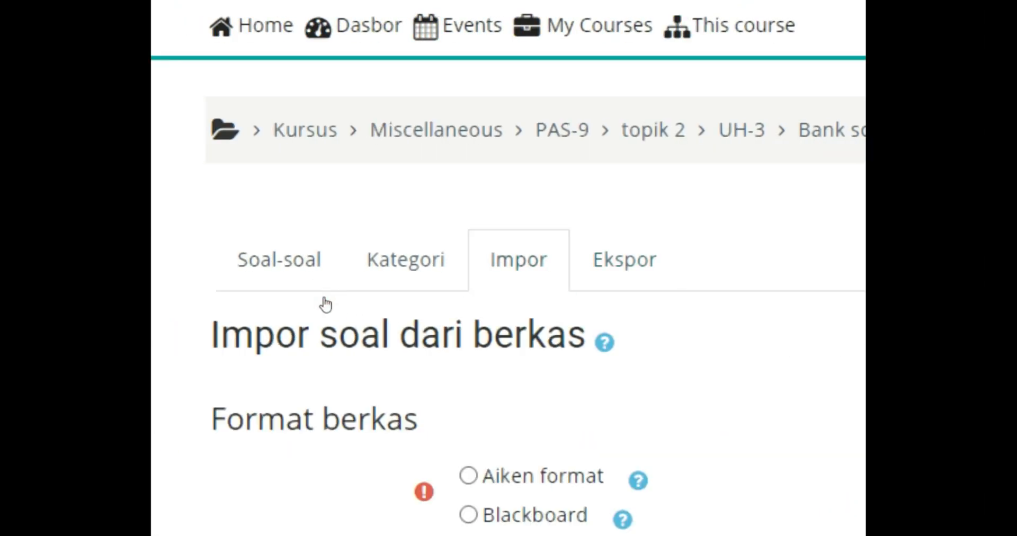
- Choose Blackboard as the import format and add UH3 (1).zip from the Downloads folder as the import file
scroll(332, 421, down, 2)
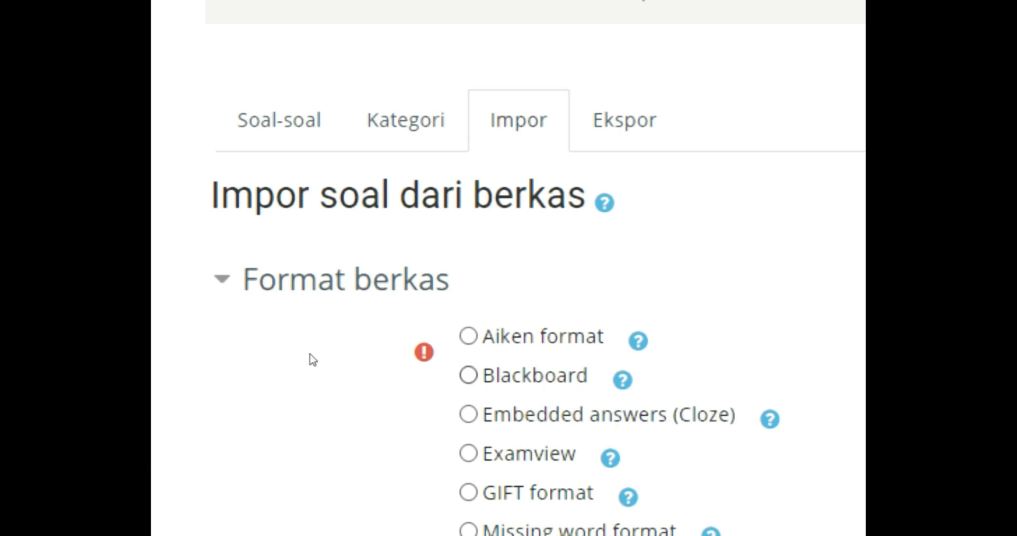
click(313, 362)
scroll(318, 349, down, 6)
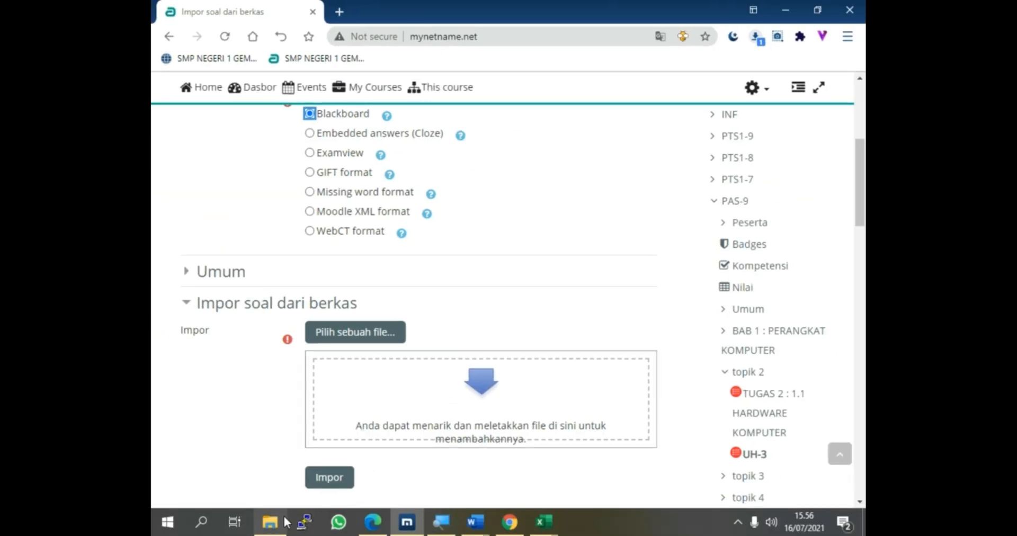
click(270, 522)
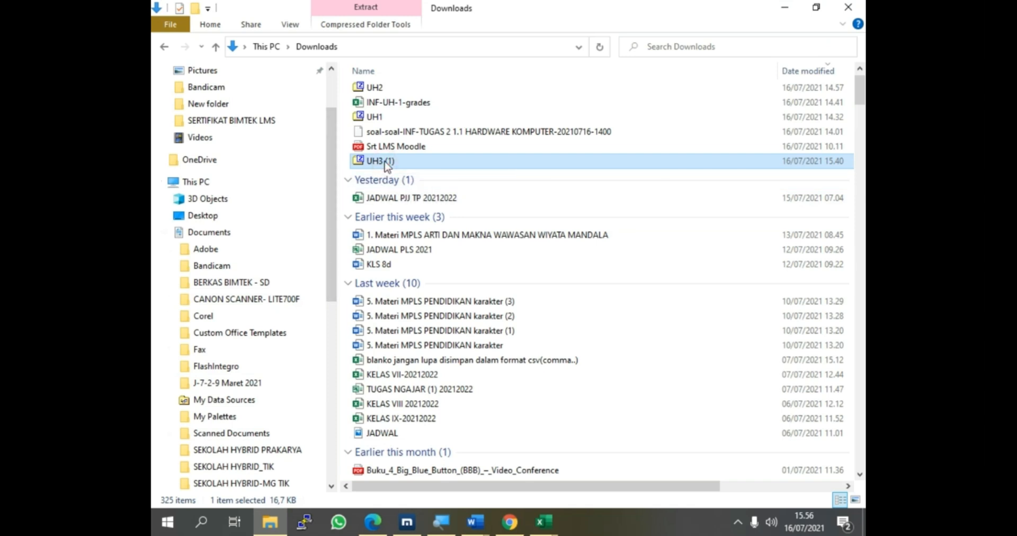
drag(385, 165, 484, 427)
scroll(474, 429, down, 1)
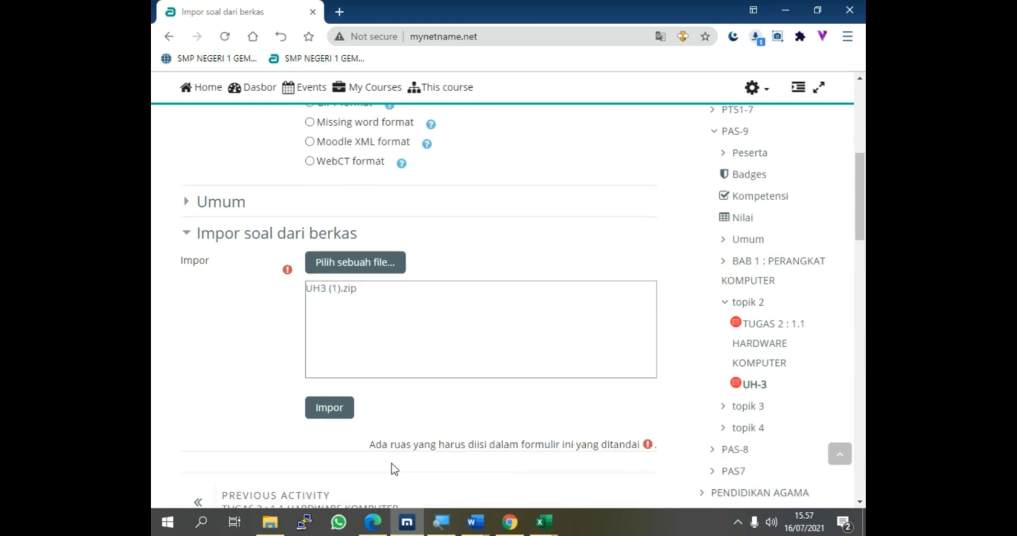
- Import the questions from the added file and continue to the question bank
click(337, 411)
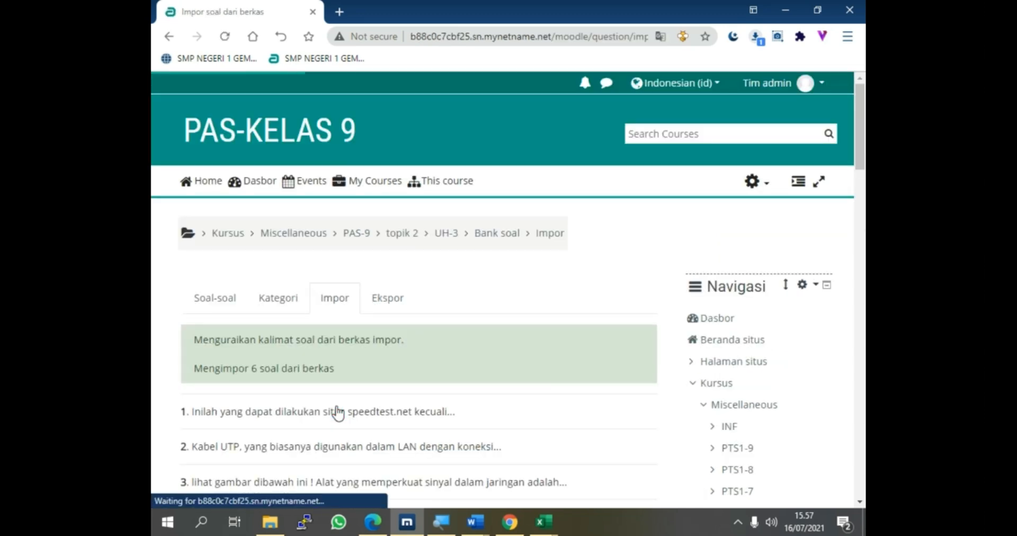
scroll(270, 300, down, 3)
scroll(223, 289, down, 3)
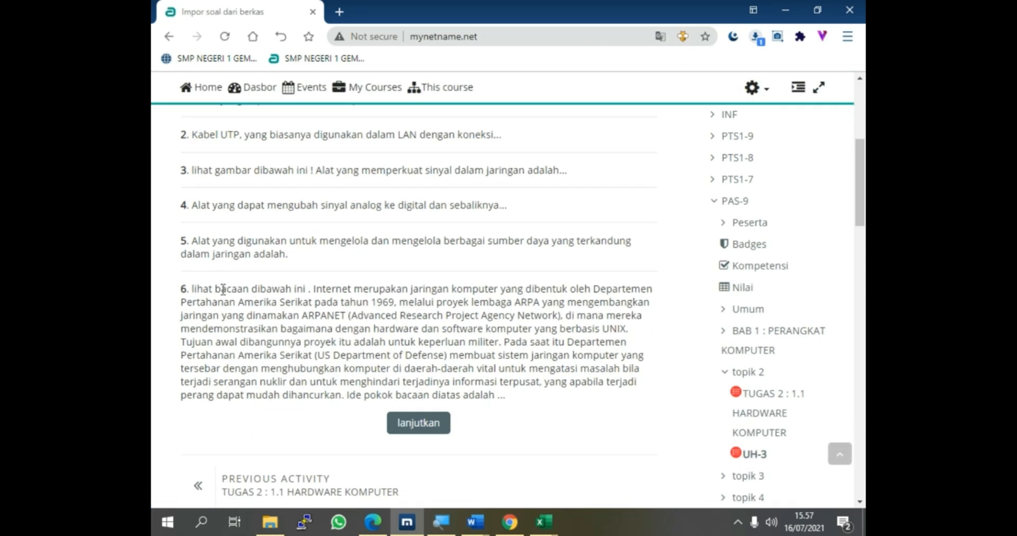
click(414, 425)
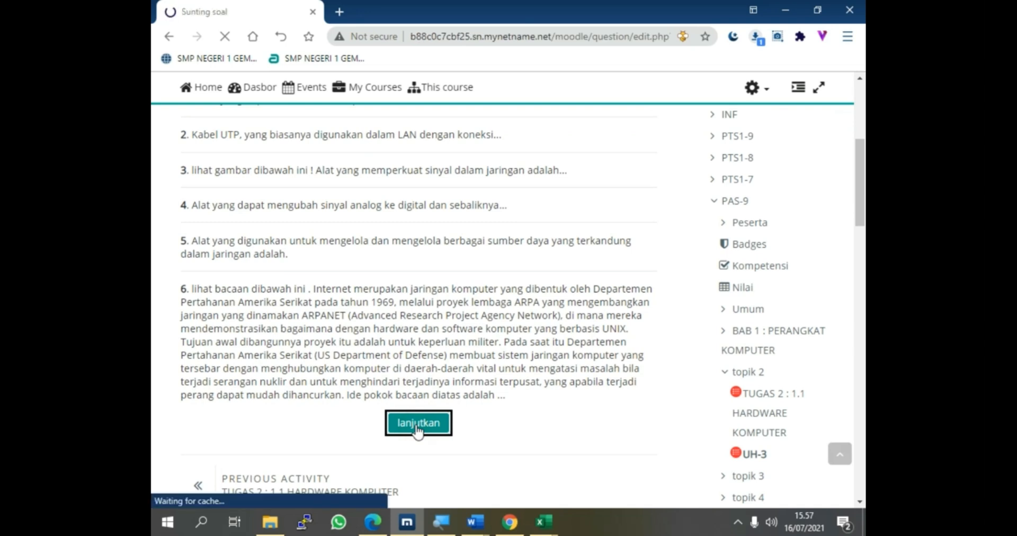
- Select all imported questions in the question bank and move them to the UH3 category
scroll(297, 397, down, 3)
scroll(341, 268, down, 3)
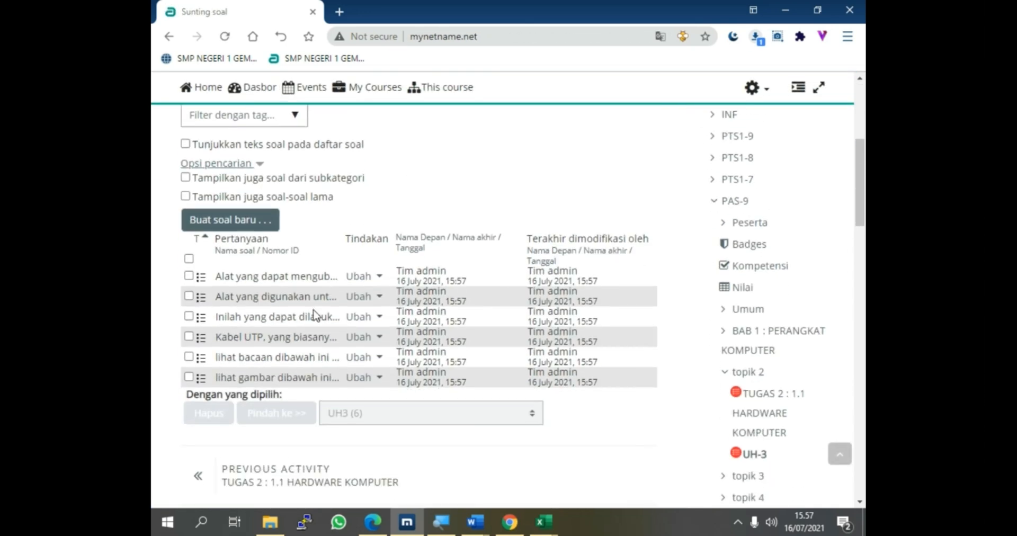
click(189, 259)
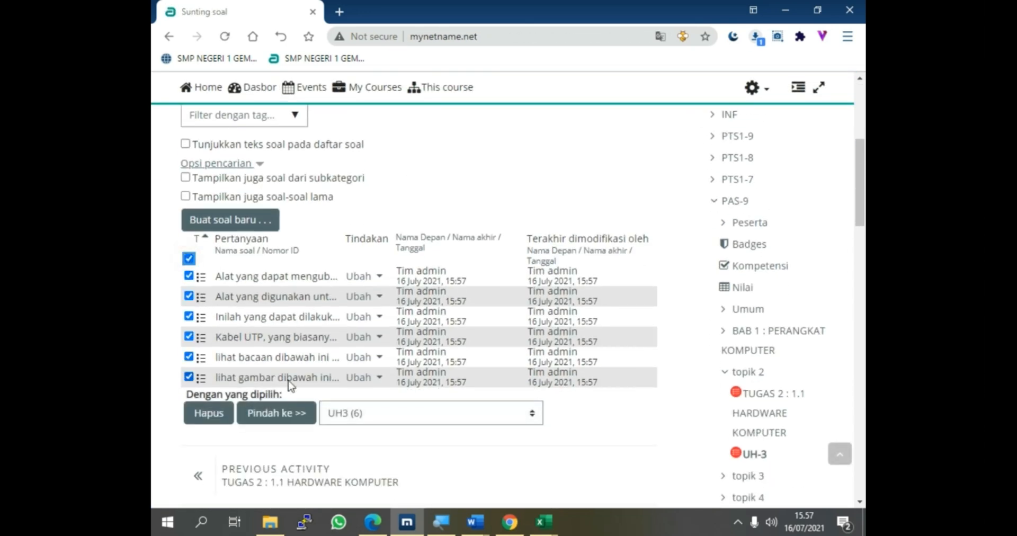
click(284, 416)
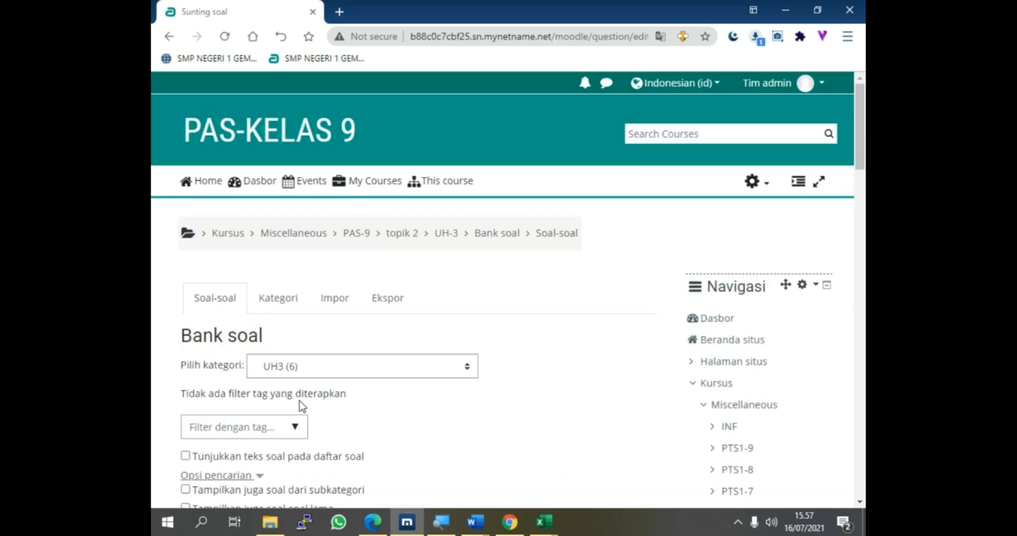
scroll(350, 384, down, 4)
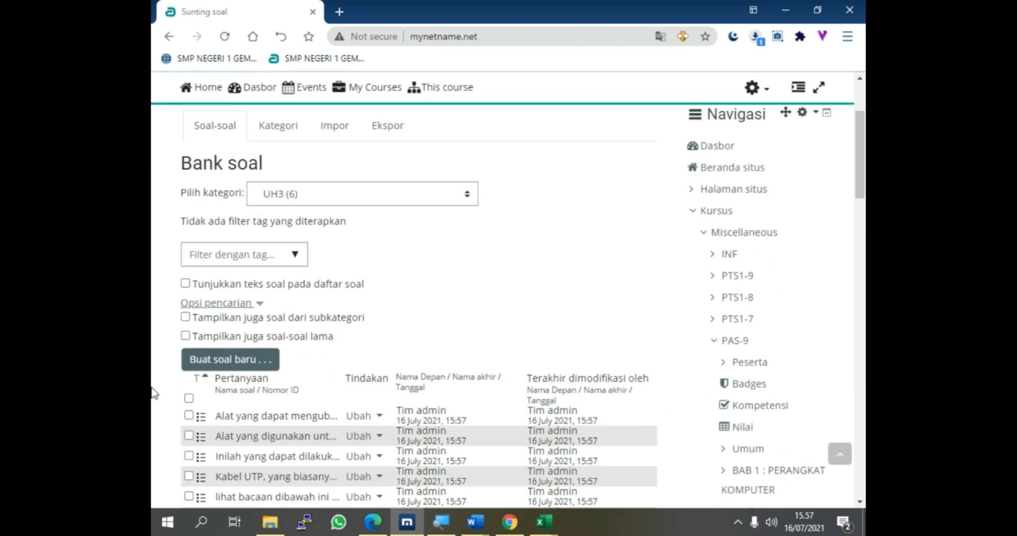
scroll(385, 391, down, 5)
scroll(386, 393, up, 8)
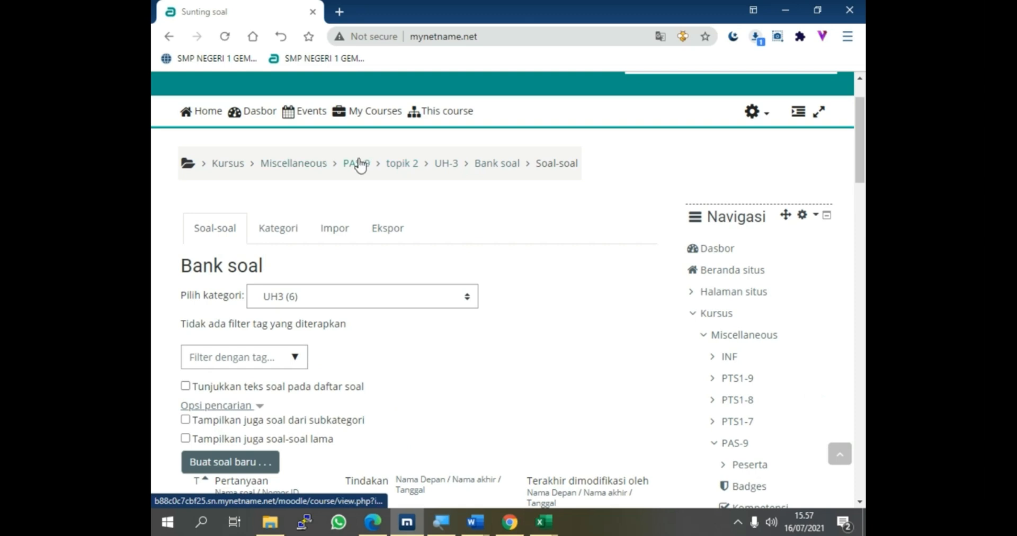
- Return to the UH-3 quiz and open its question editing page
click(445, 165)
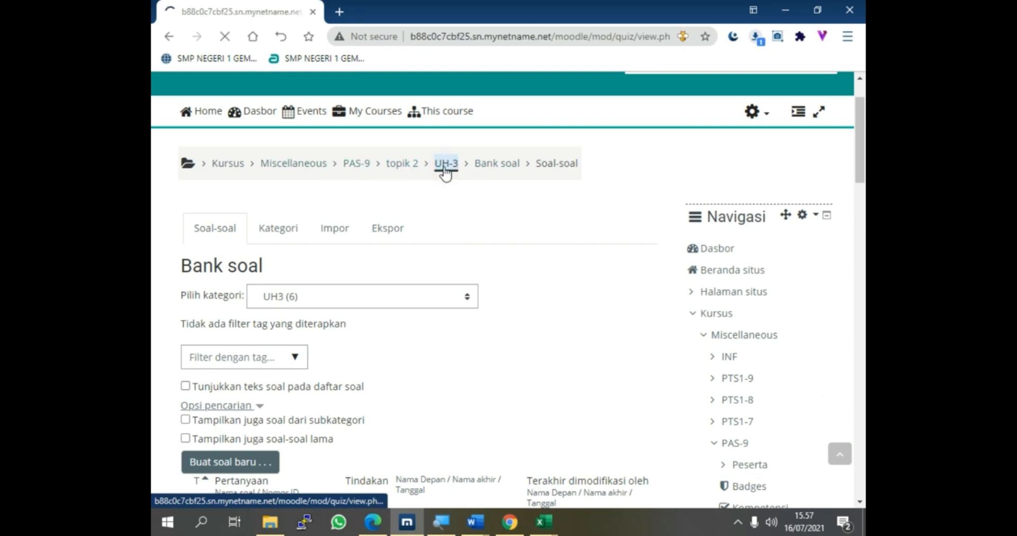
scroll(456, 329, down, 3)
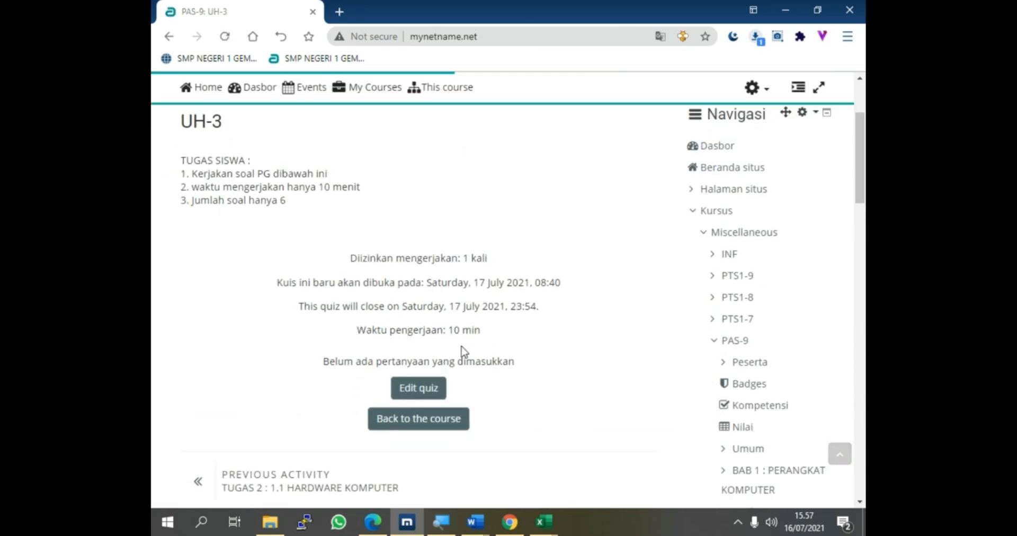
click(429, 395)
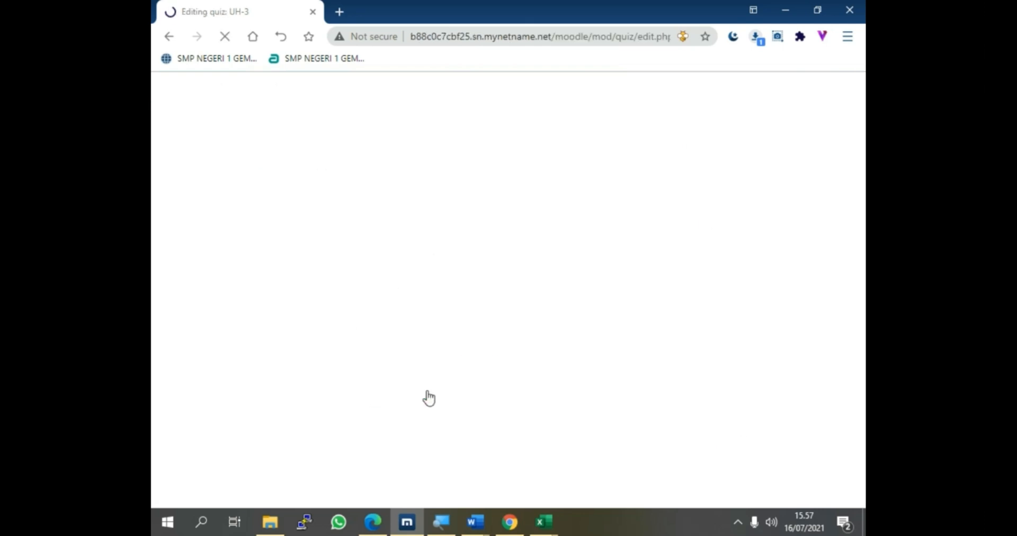
scroll(596, 361, down, 3)
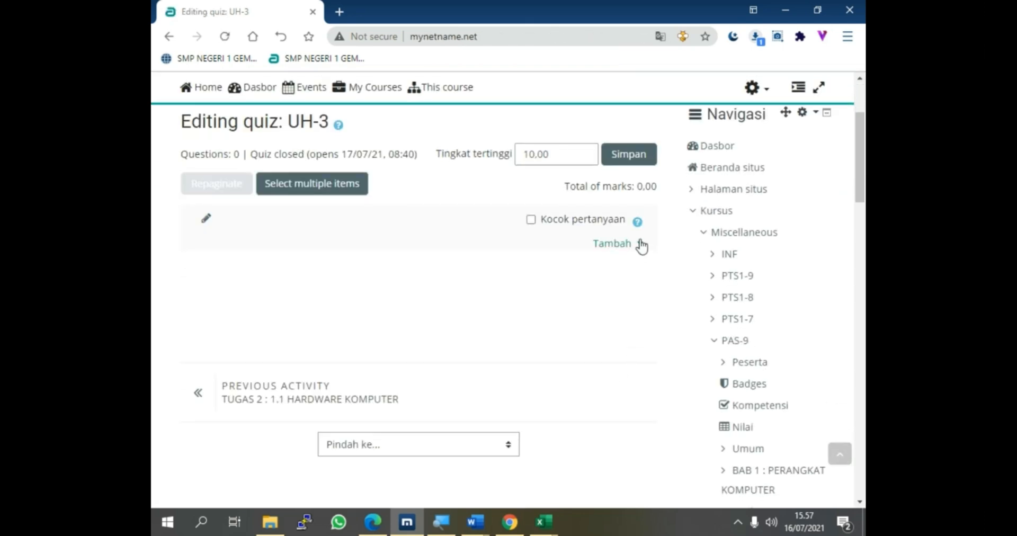
- Add all six questions of the UH3 category from the question bank to the quiz
click(640, 244)
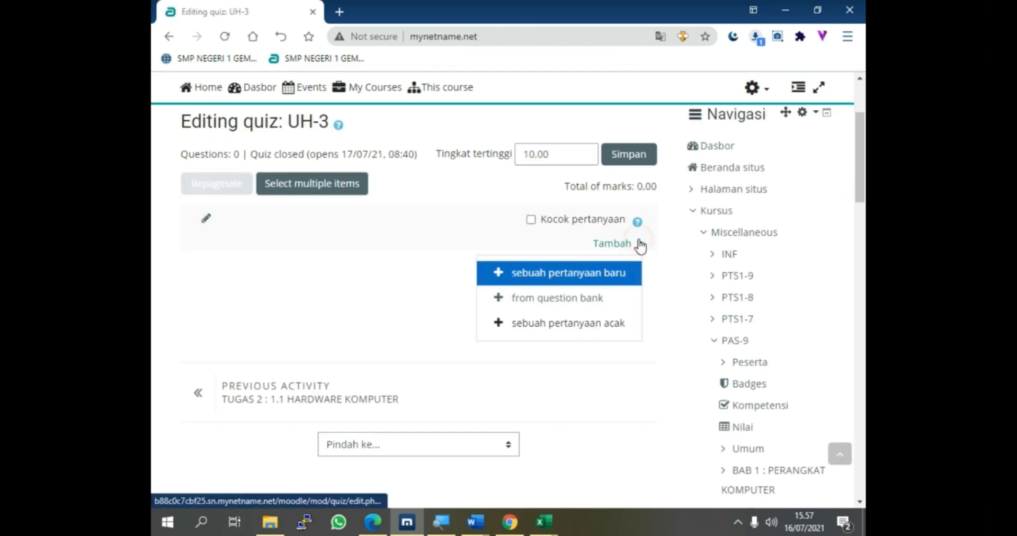
click(569, 299)
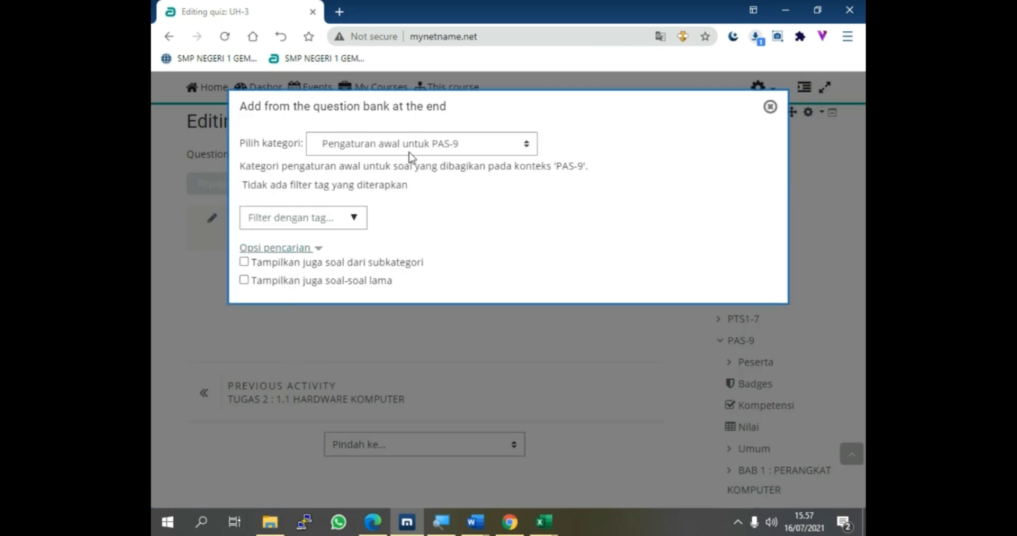
click(408, 153)
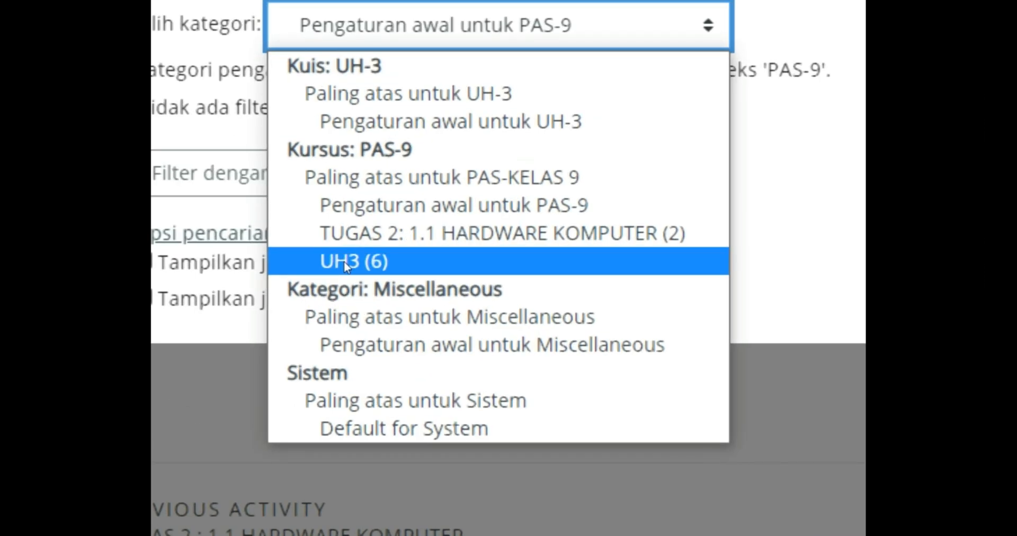
click(345, 262)
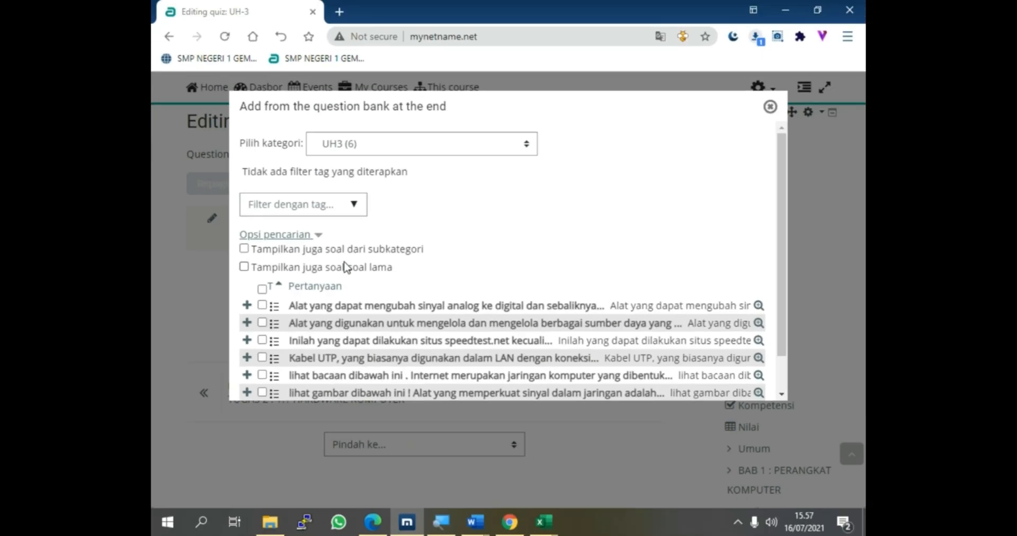
click(262, 289)
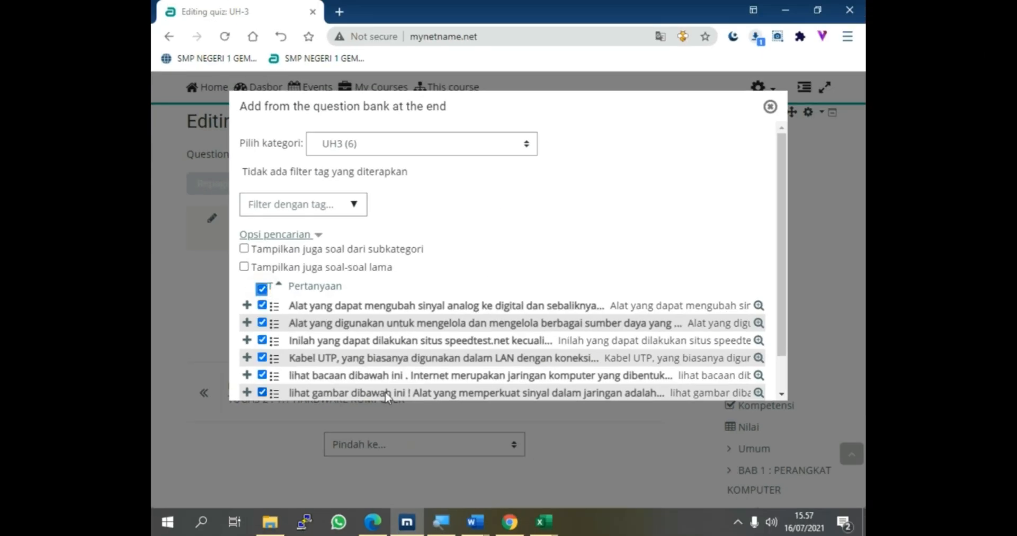
scroll(450, 341, down, 2)
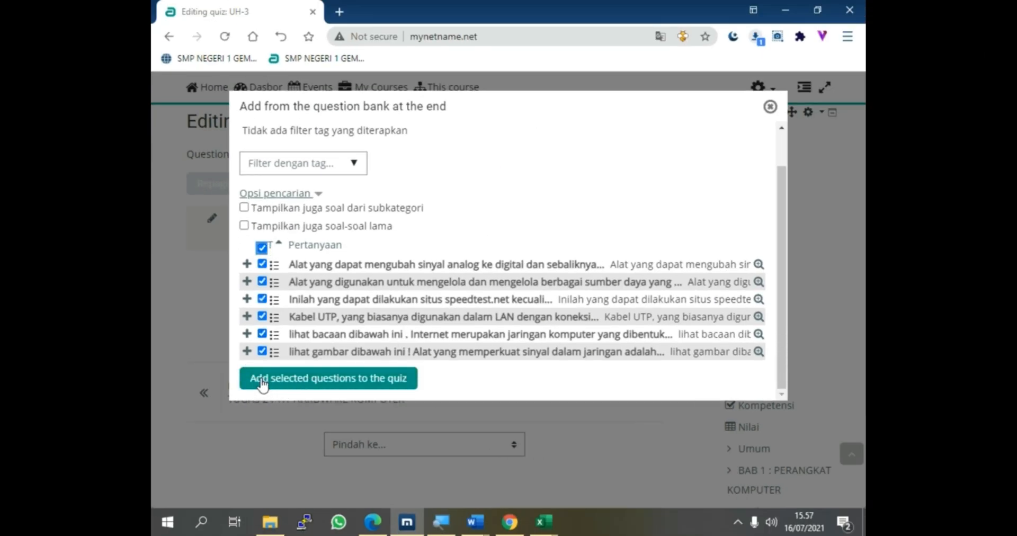
scroll(330, 245, up, 2)
scroll(333, 247, down, 2)
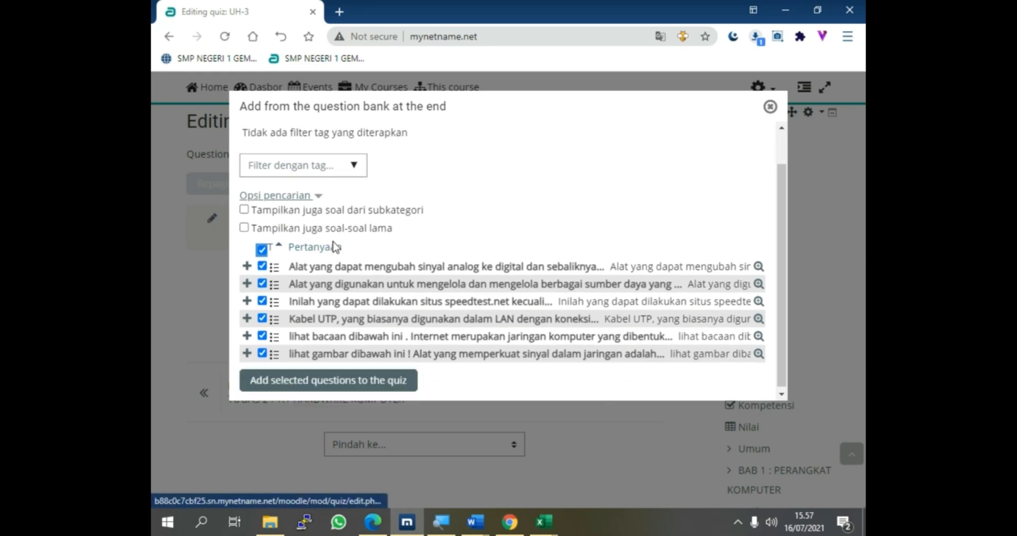
scroll(334, 246, up, 2)
scroll(335, 247, down, 2)
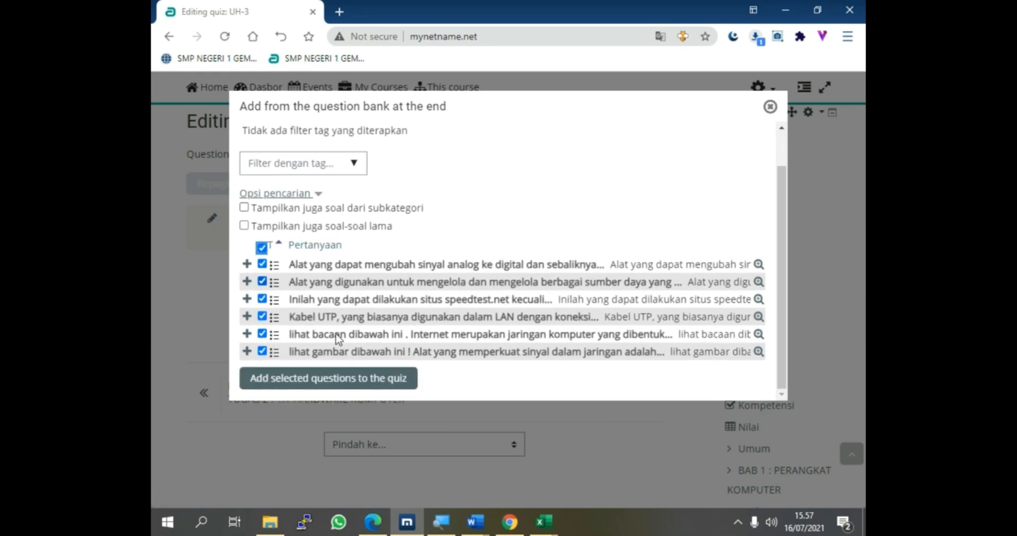
click(266, 385)
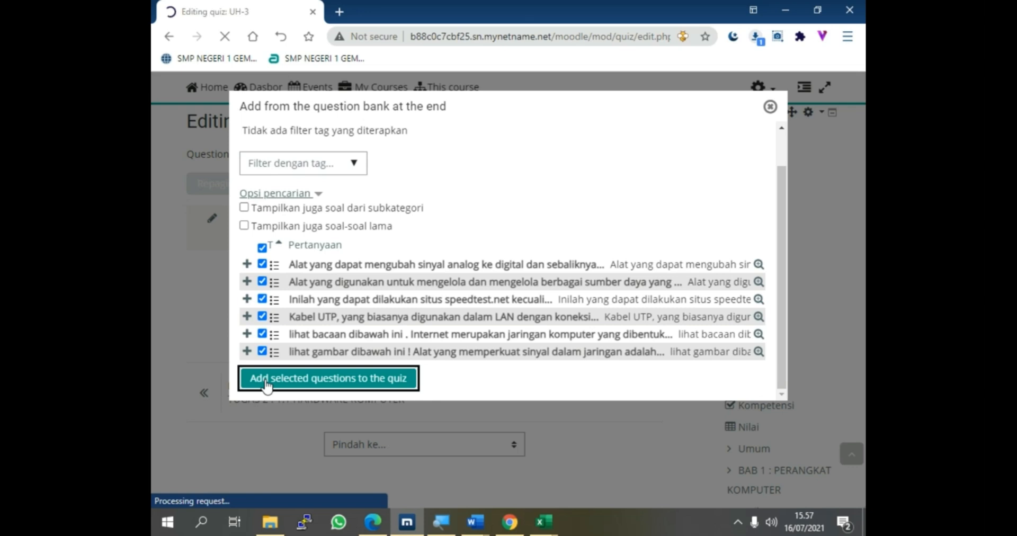
- Turn on question shuffling (Kocok pertanyaan) for the UH-3 quiz
scroll(413, 382, down, 5)
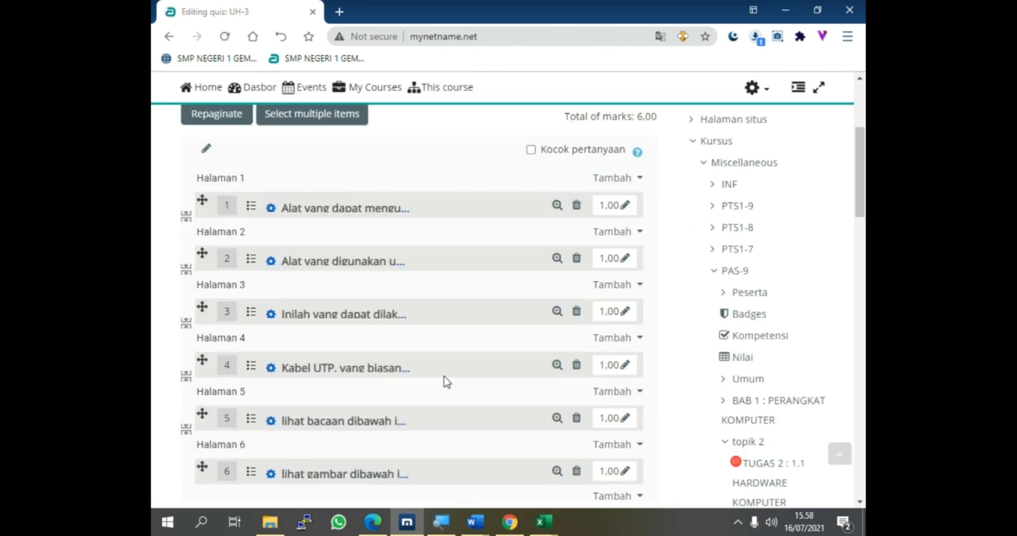
click(531, 148)
scroll(573, 190, up, 1)
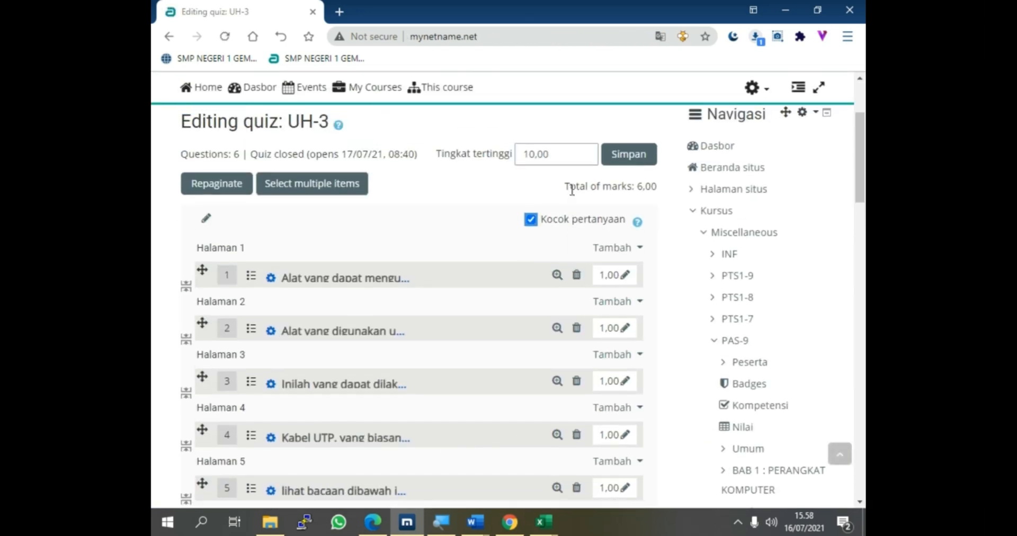
- Set the UH-3 quiz's maximum grade (Tingkat tertinggi) to 100,00 and save it
click(531, 154)
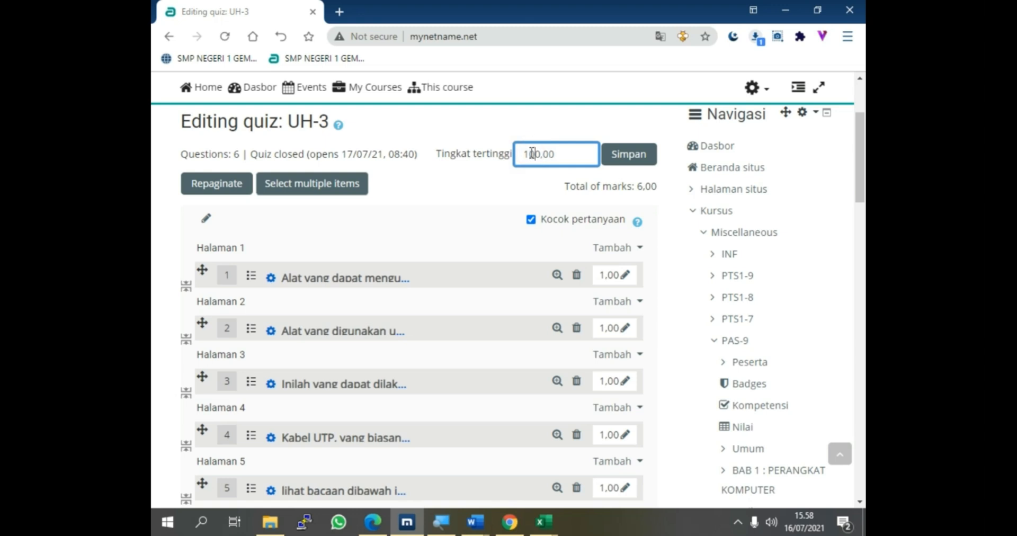
scroll(636, 286, down, 5)
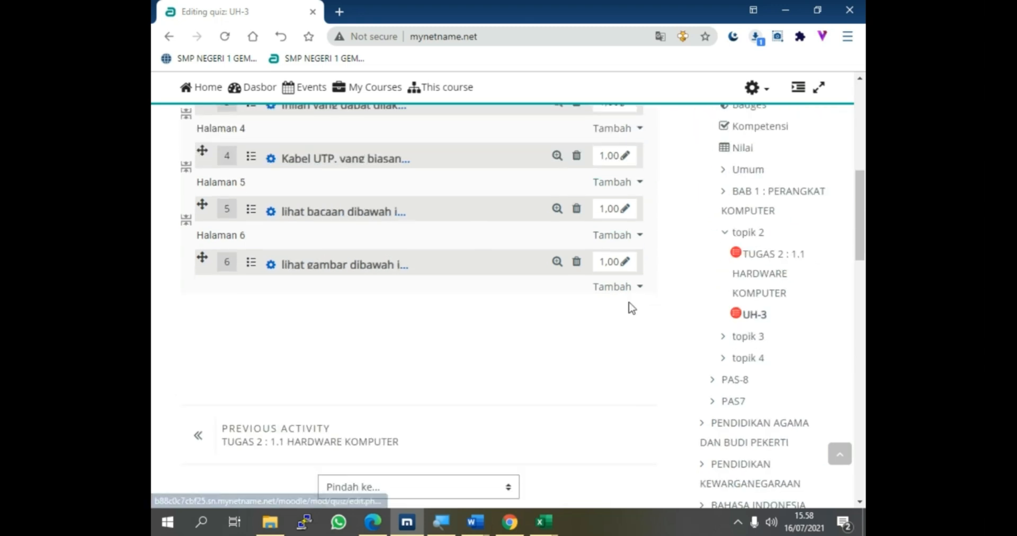
scroll(614, 223, up, 7)
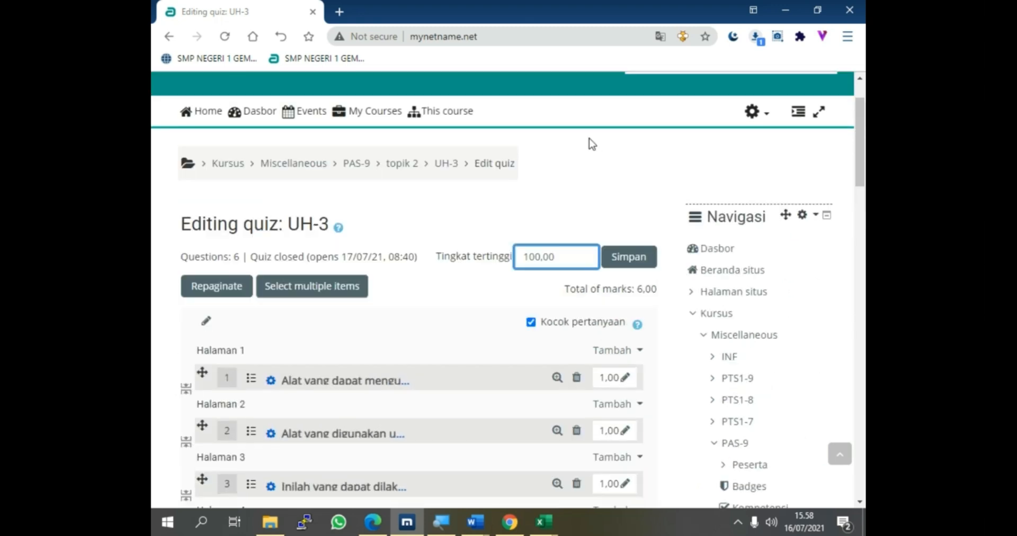
click(630, 260)
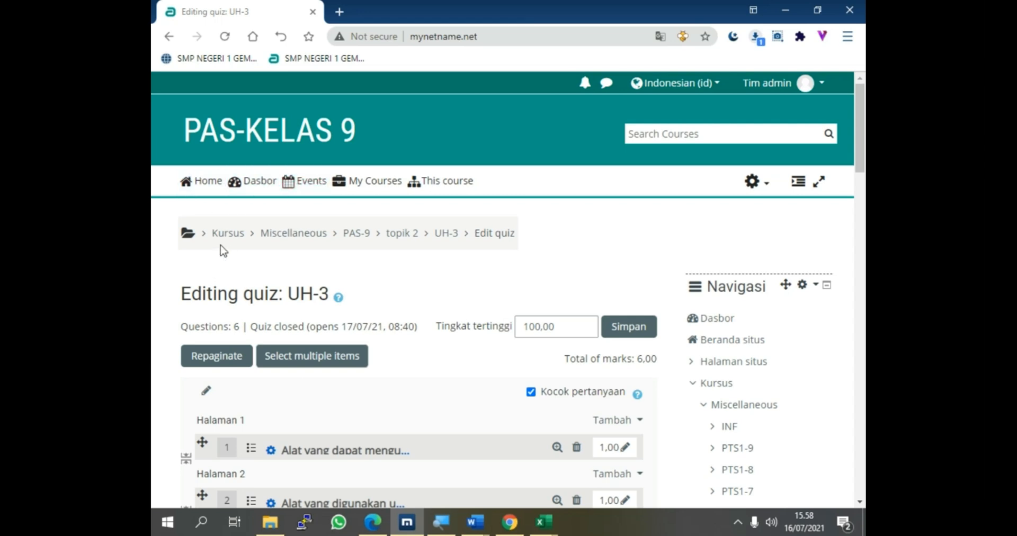
- Review the quiz's question list and return to the UH-3 overview page
scroll(438, 302, down, 5)
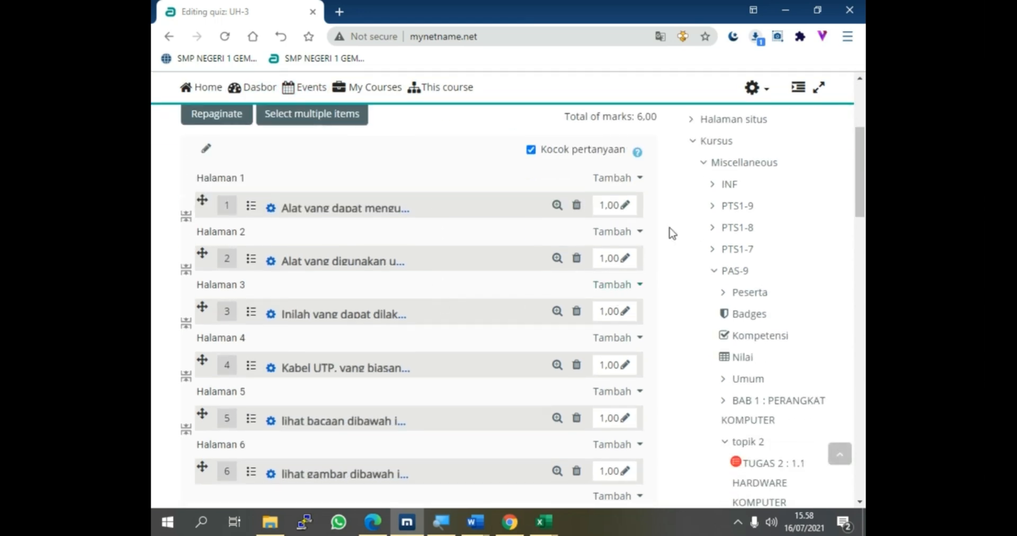
scroll(568, 402, down, 5)
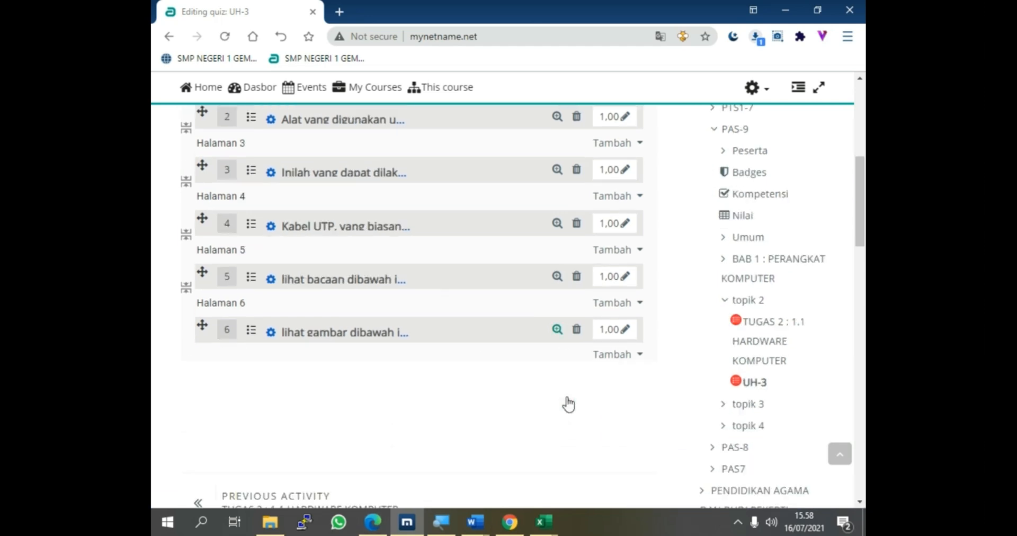
scroll(532, 391, down, 4)
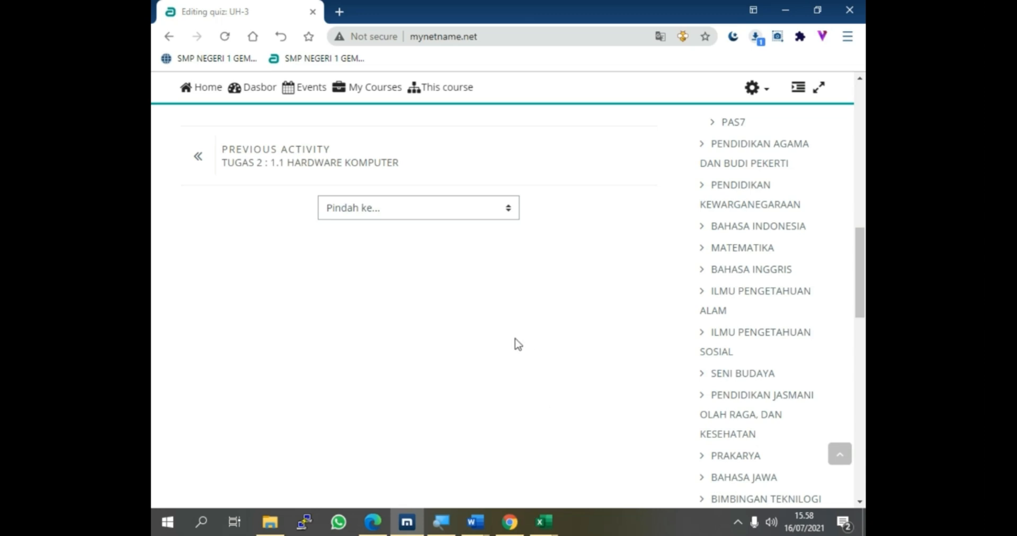
scroll(518, 343, up, 10)
click(445, 235)
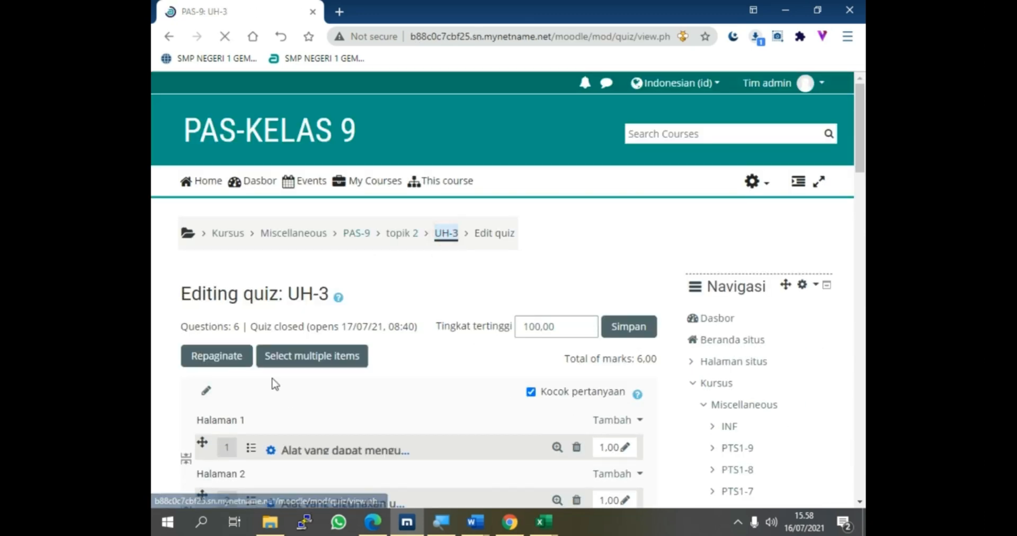
- Examine the UH-3 overview, enlarging the page to read the allowed attempts, opening and closing dates, and time limit
scroll(344, 374, down, 2)
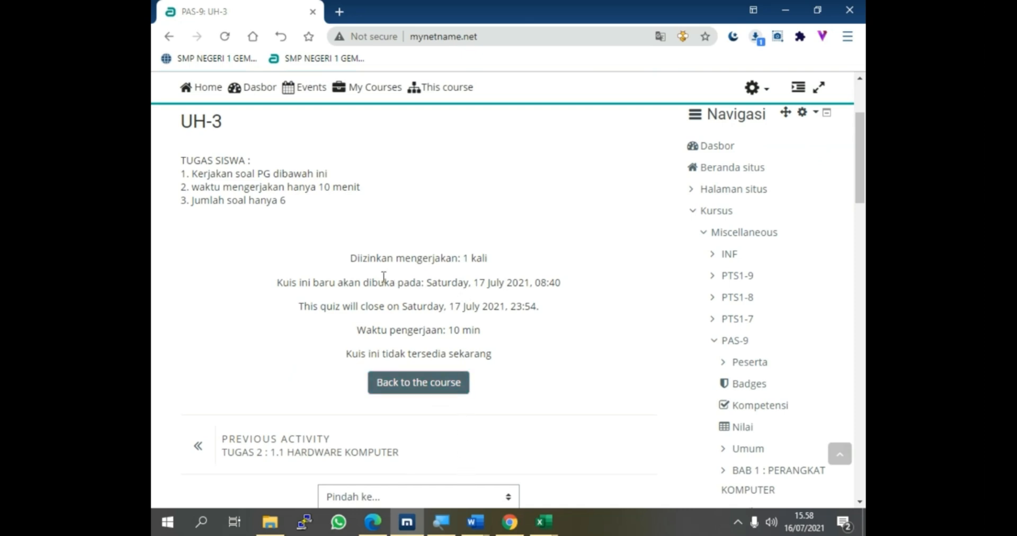
scroll(341, 270, up, 3)
scroll(445, 385, down, 1)
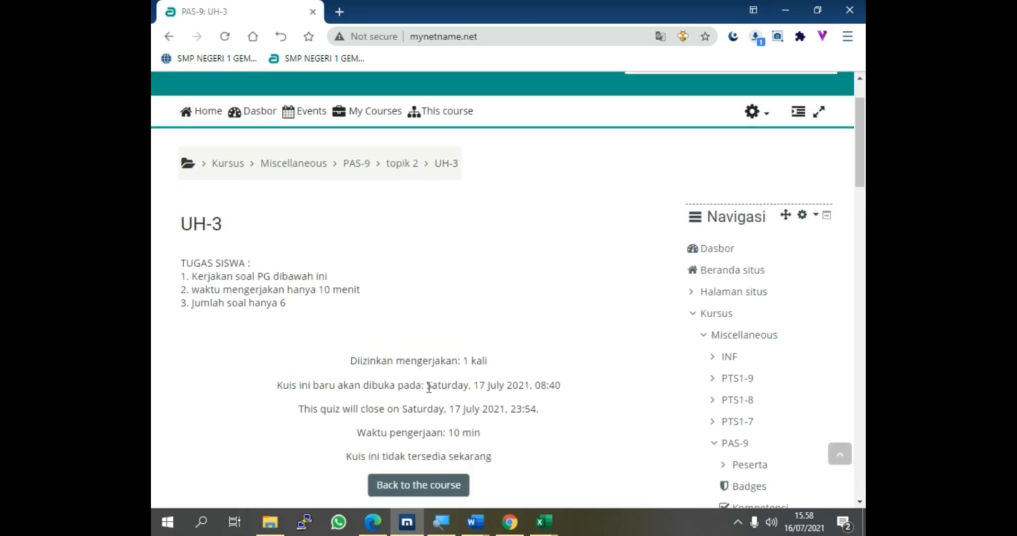
drag(427, 385, 562, 393)
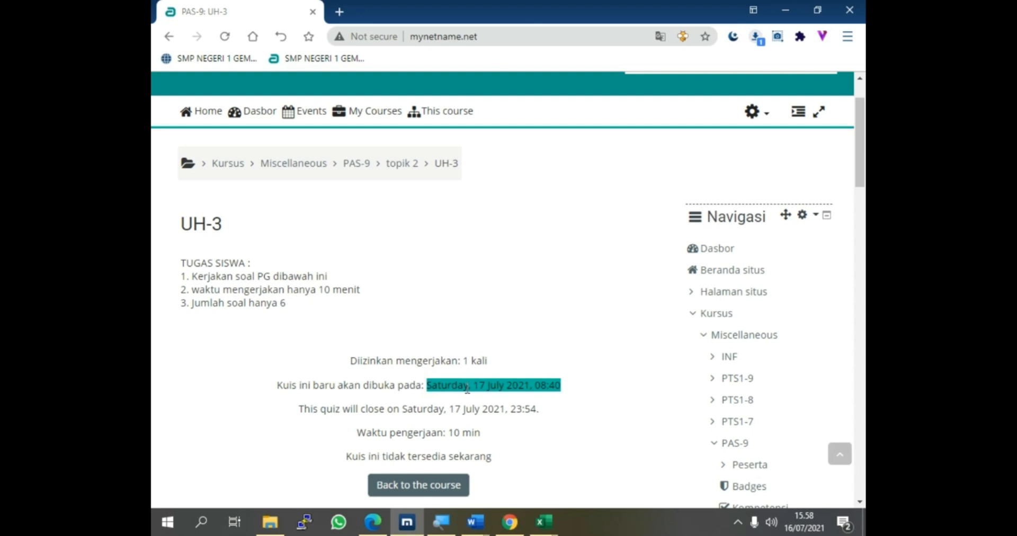
key(ctrl+plus)
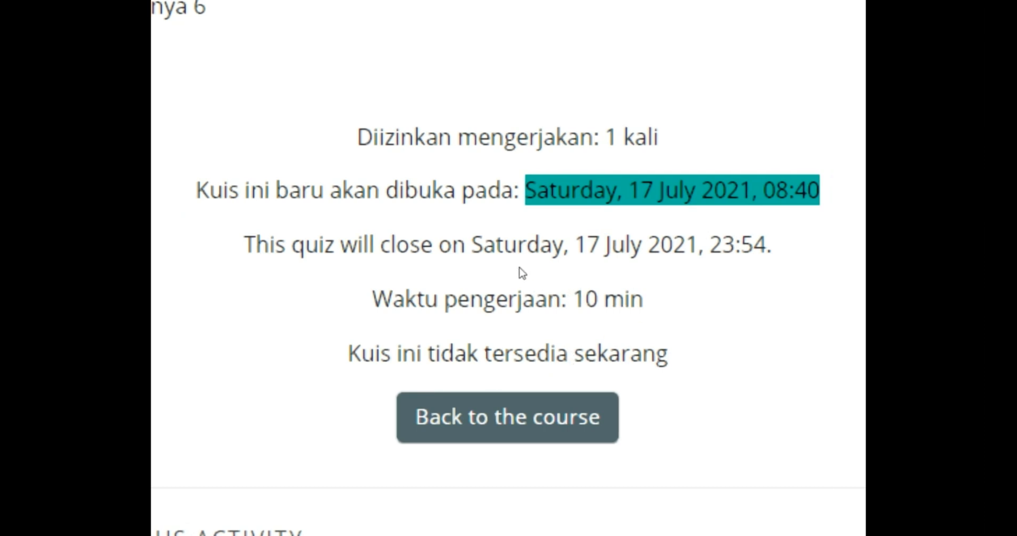
click(433, 260)
drag(469, 262, 593, 268)
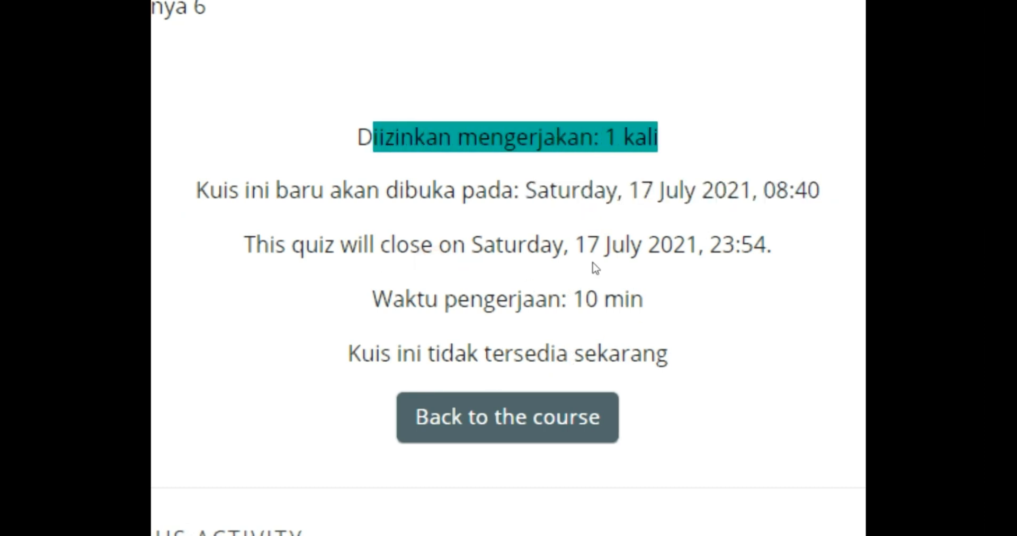
drag(538, 342, 575, 348)
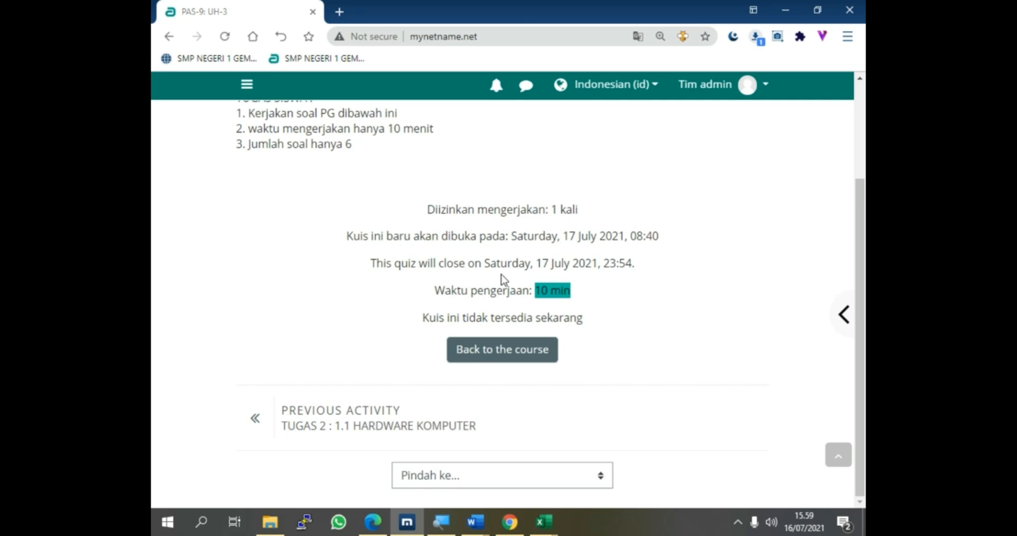
scroll(536, 254, up, 3)
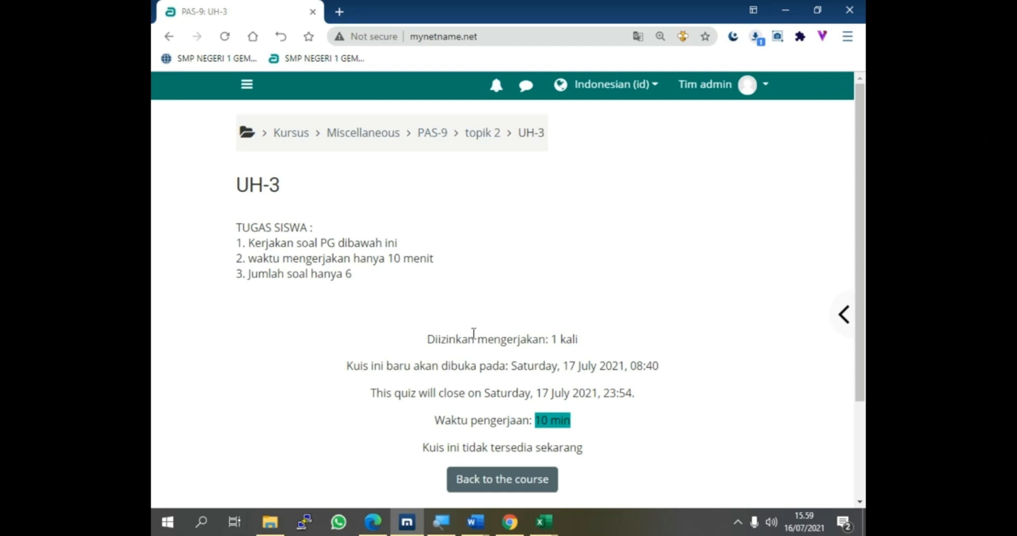
scroll(474, 333, down, 2)
scroll(474, 333, up, 2)
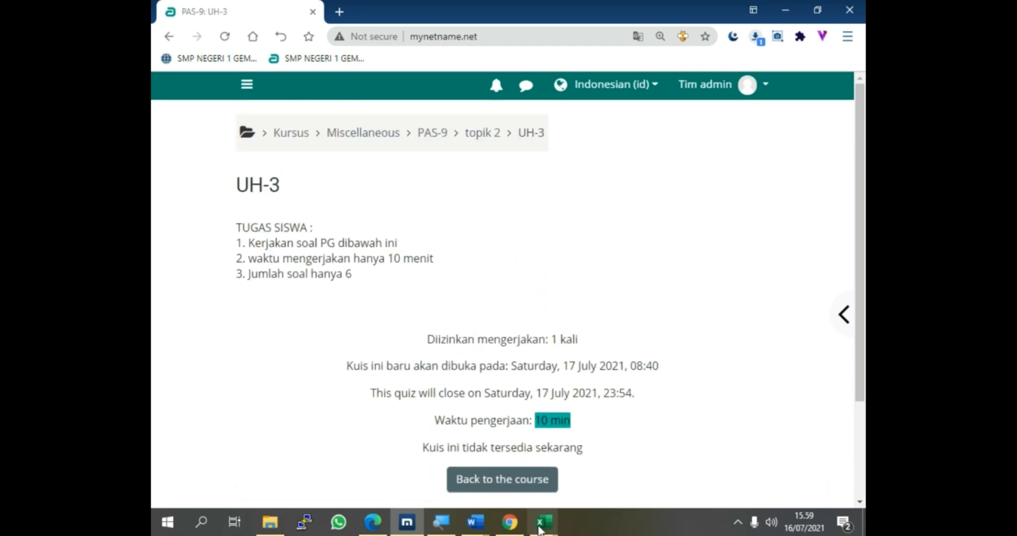
- Switch to Document3 in Word to look at the source questions, and return to the UH-3 page in the browser
mouse_move(496, 528)
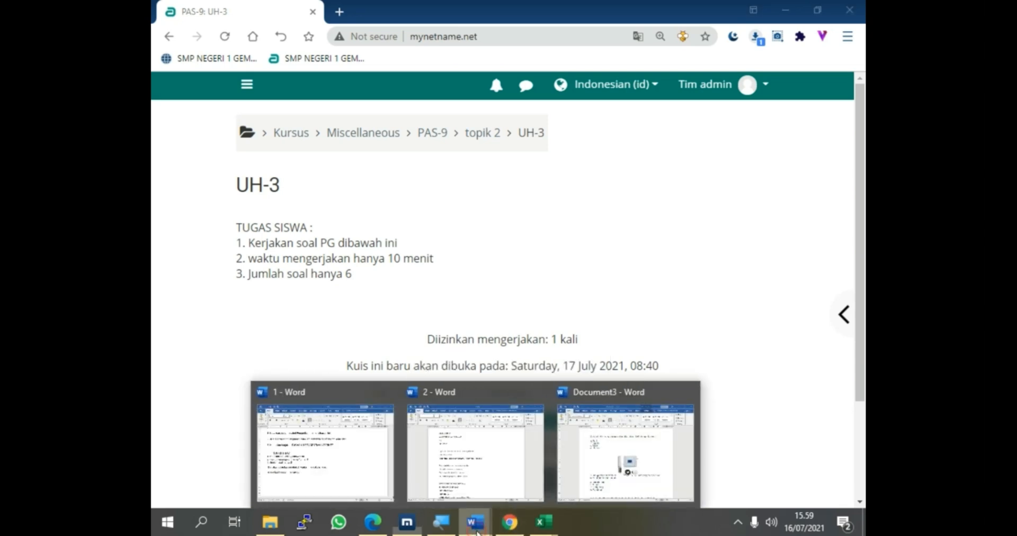
click(598, 444)
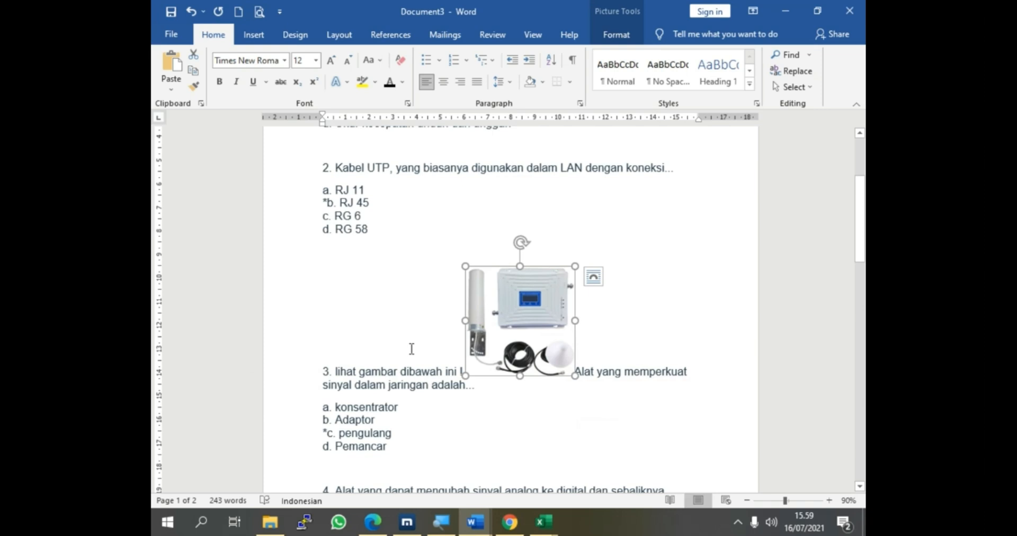
click(413, 513)
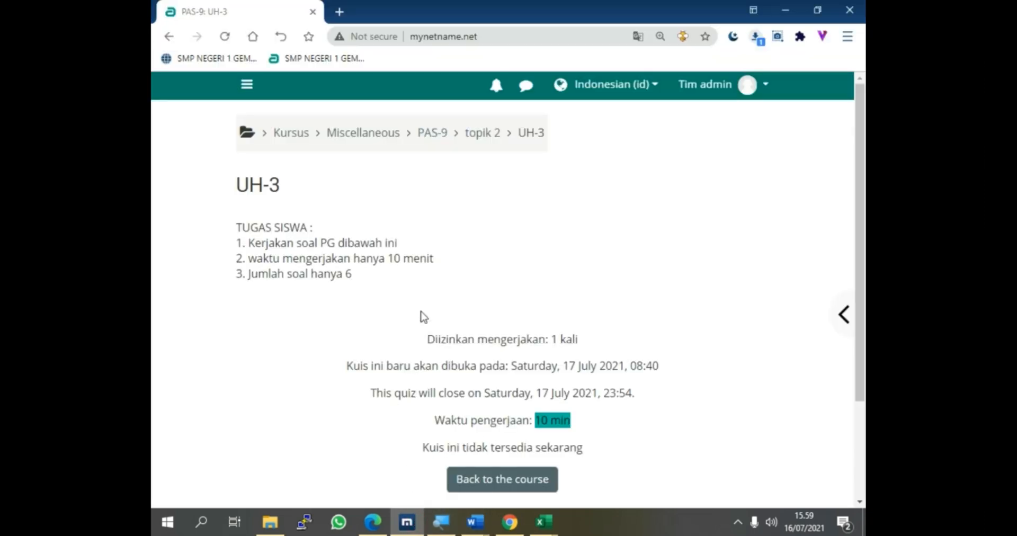